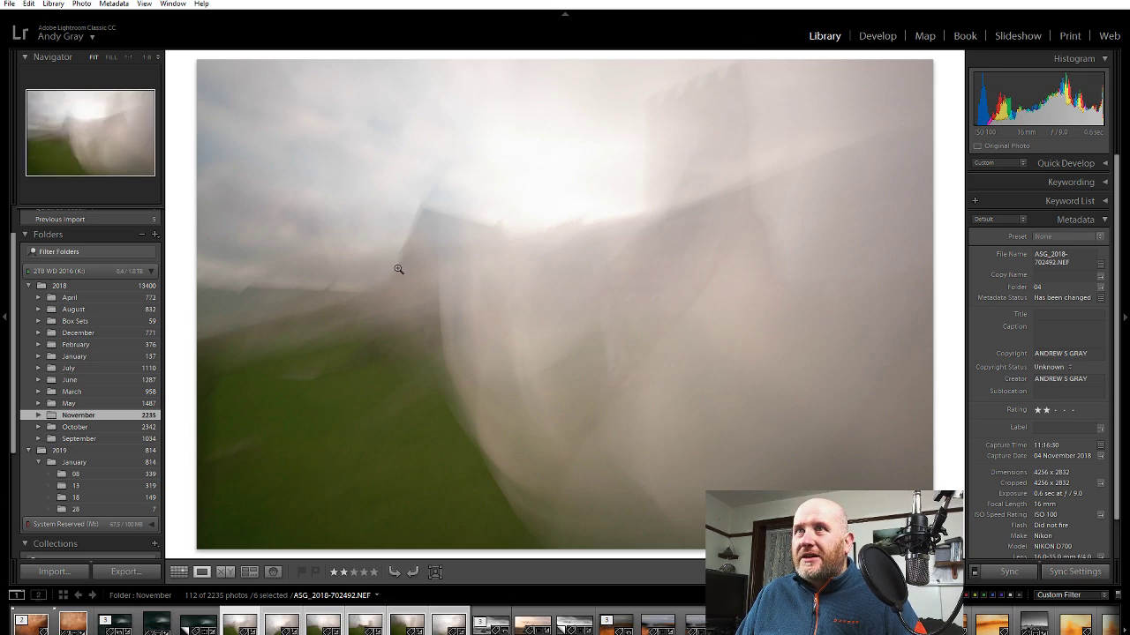
Compare the selected motion-blurred church photos one by one in Loupe view, ending on ASG_2018-702492.NEF
key(Right)
key(Right)
key(Right)
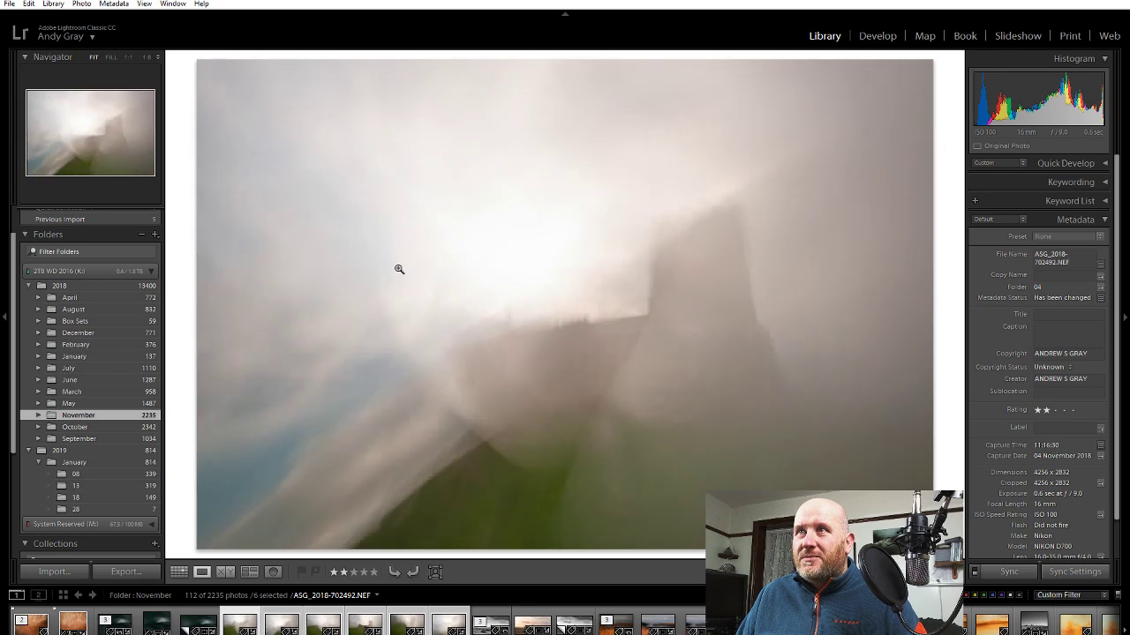
key(Right)
key(Right)
key(Right)
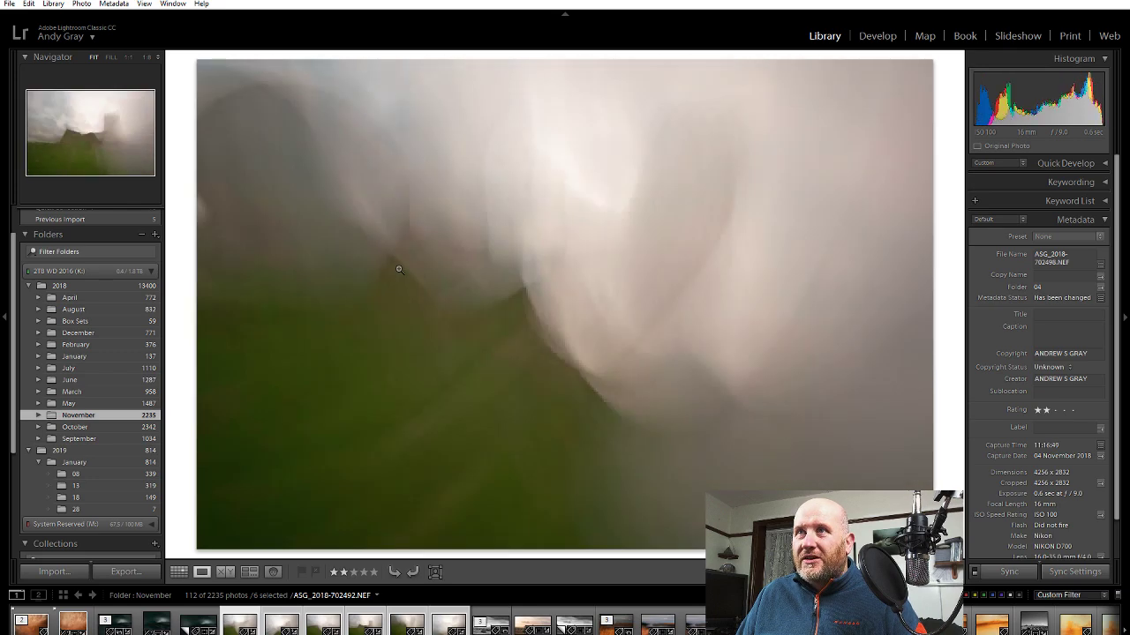
key(Right)
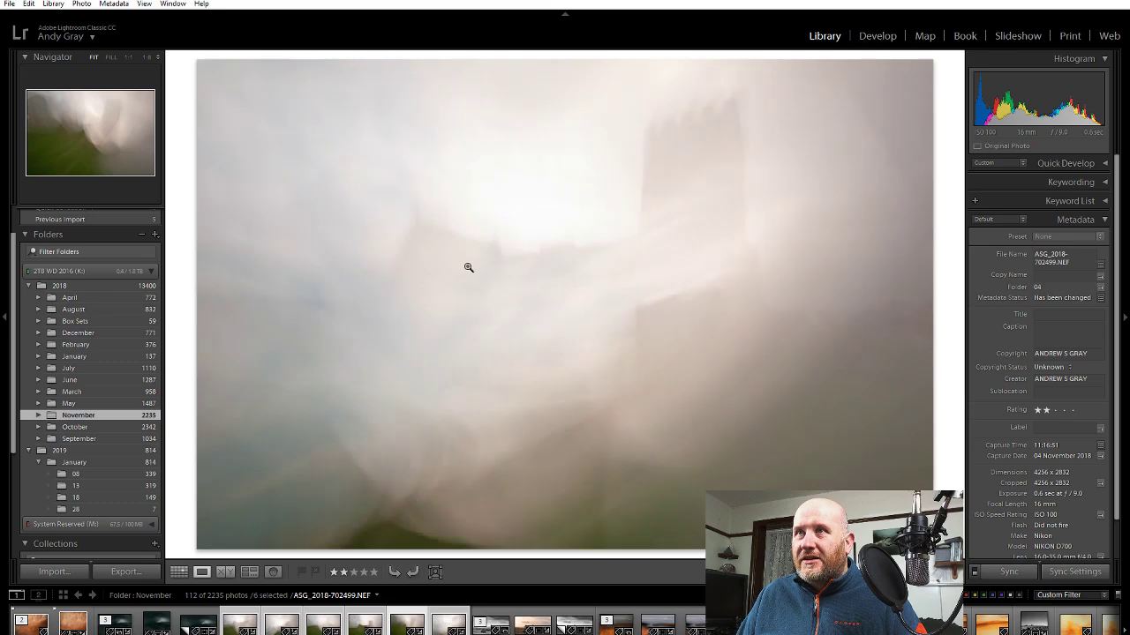
key(Right)
key(Right)
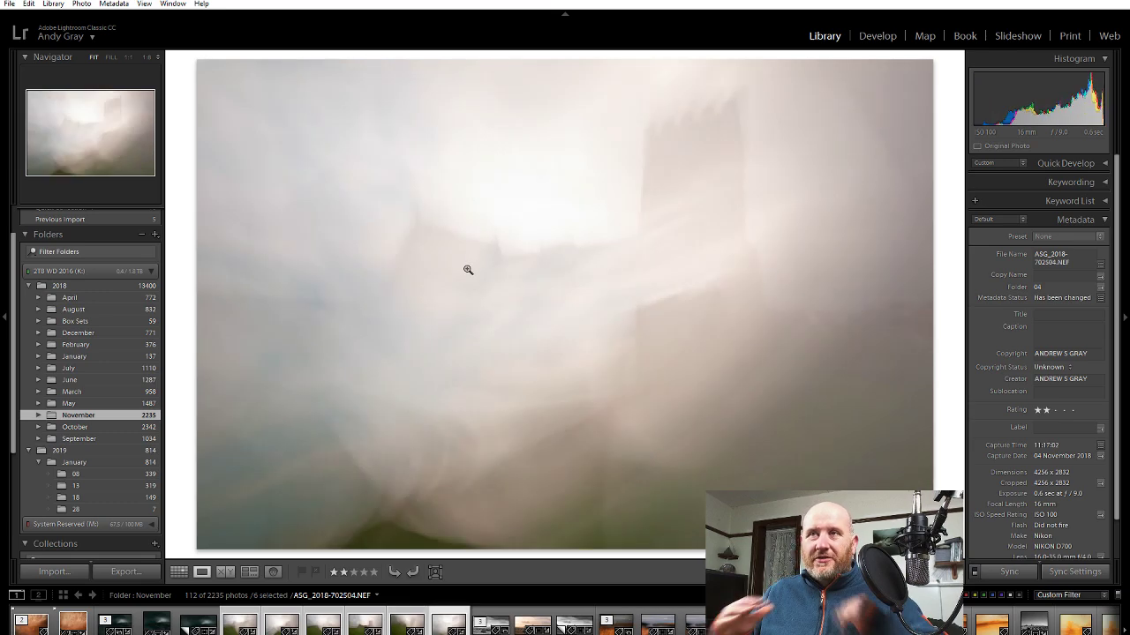
key(Left)
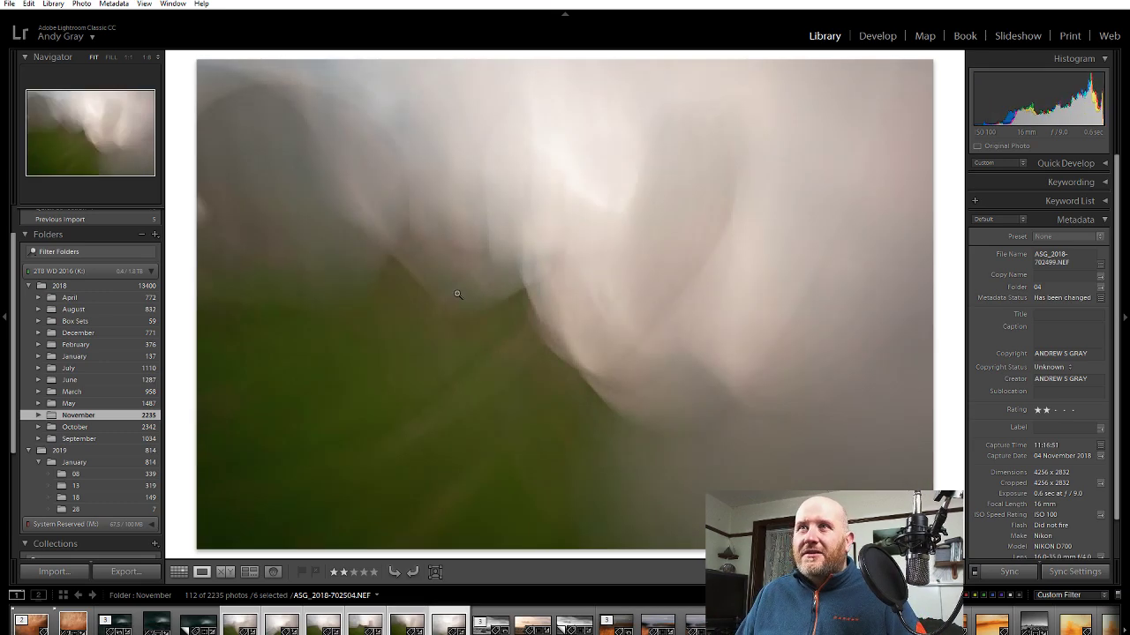
key(Left)
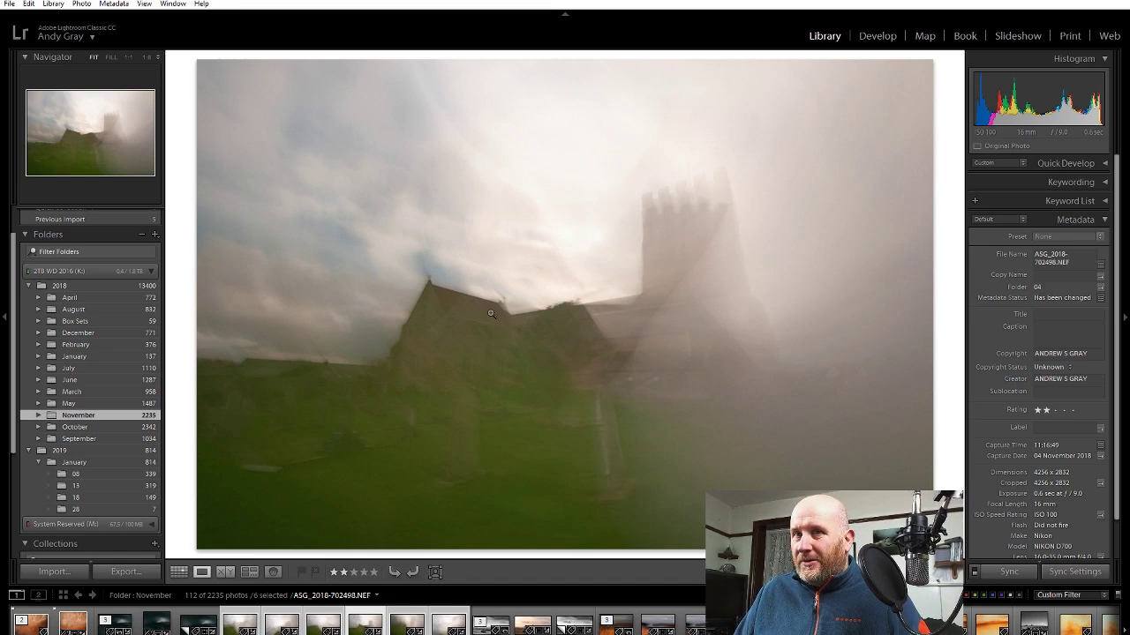
key(Right)
key(Left)
key(Left)
key(Left)
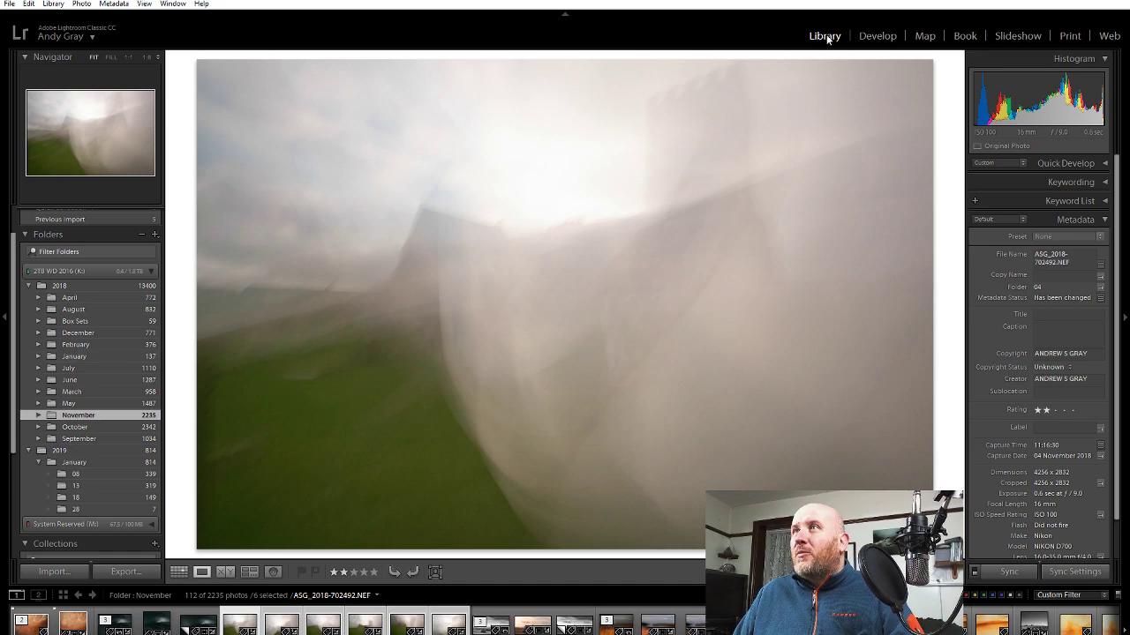
Switch to the Develop module and review the photo's lens correction, sharpening and noise reduction settings
click(874, 36)
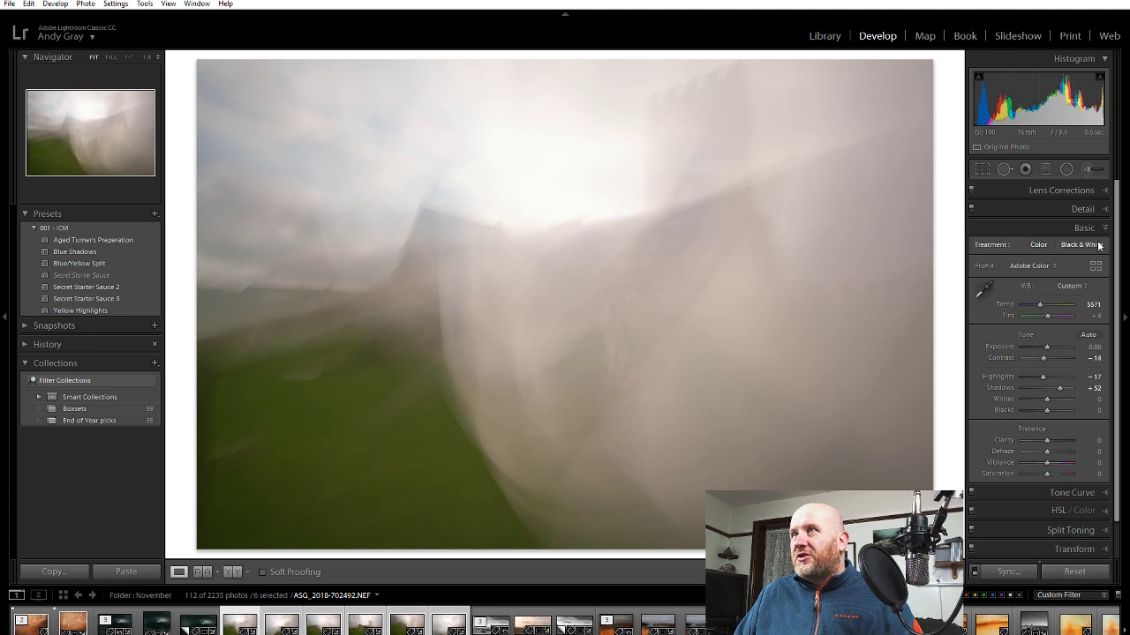
click(1061, 187)
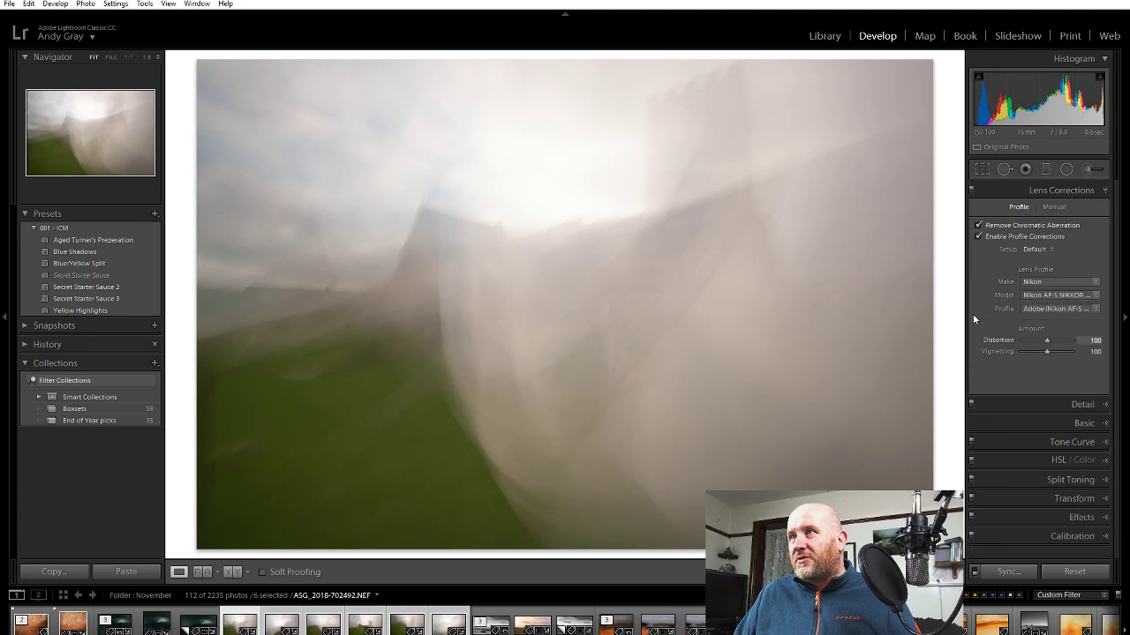
click(1071, 187)
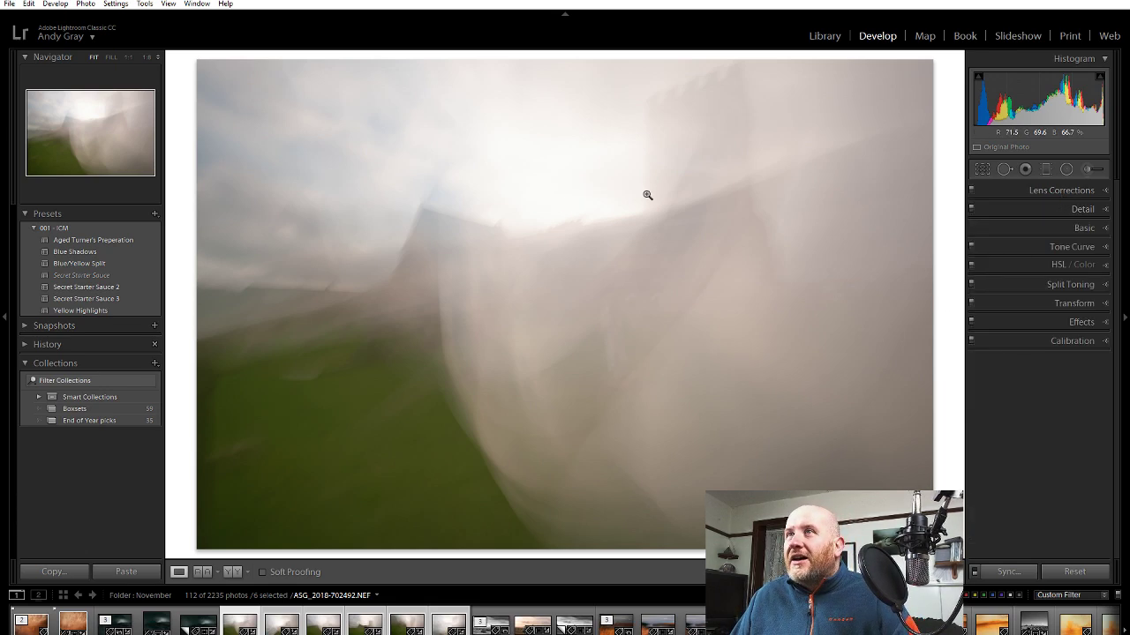
click(1089, 208)
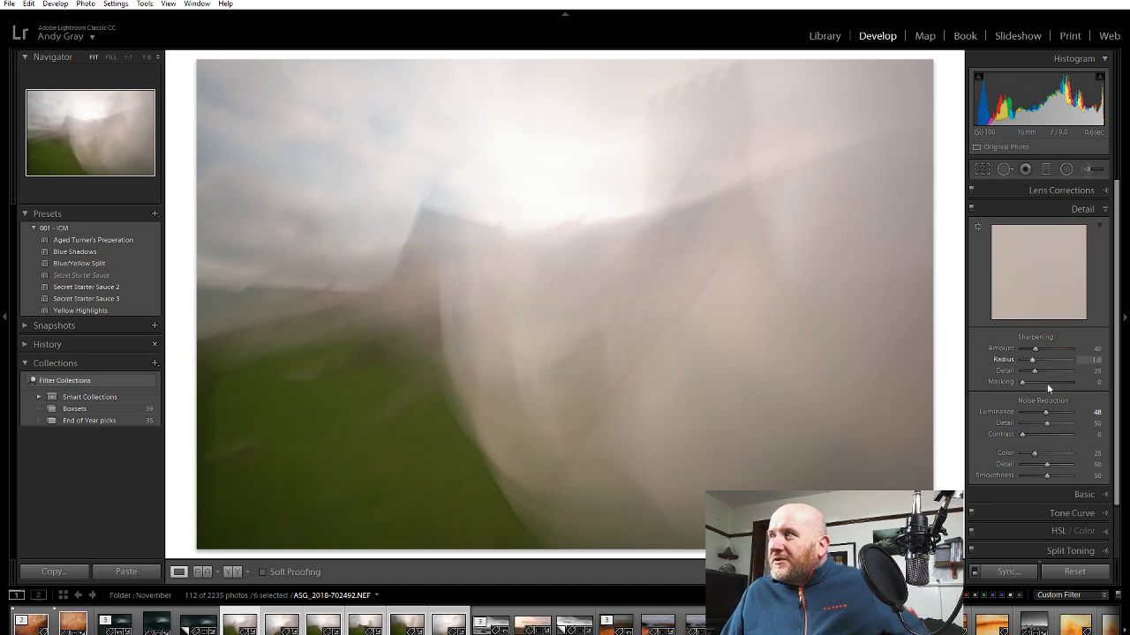
click(1084, 209)
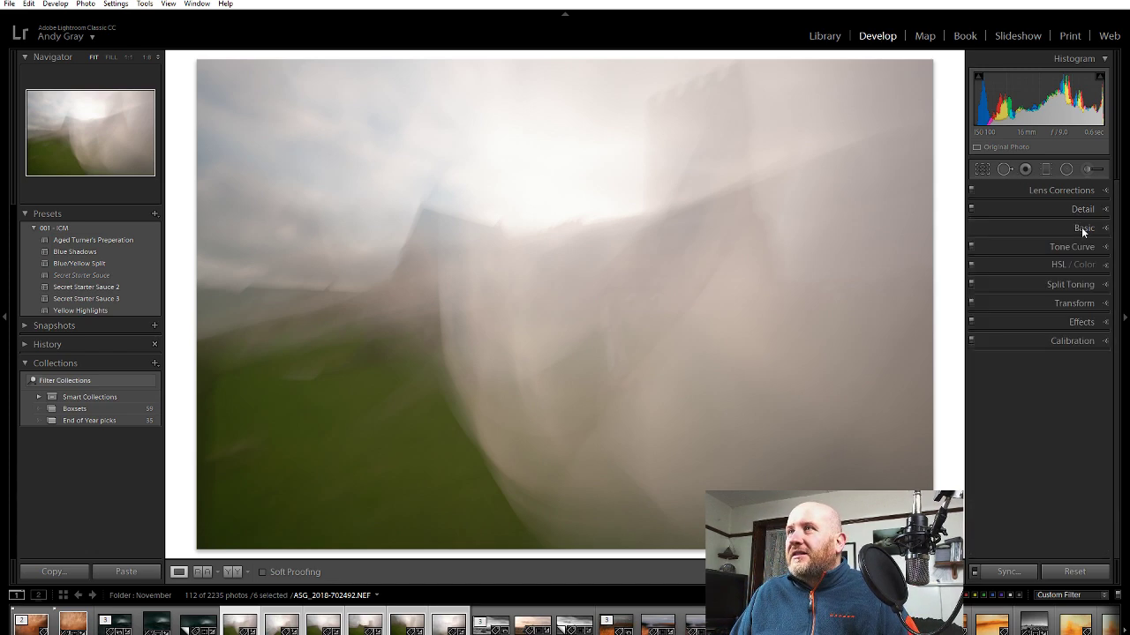
Reset all Basic tone adjustments and set the white balance to As Shot, keeping the Adobe Color profile
click(1082, 227)
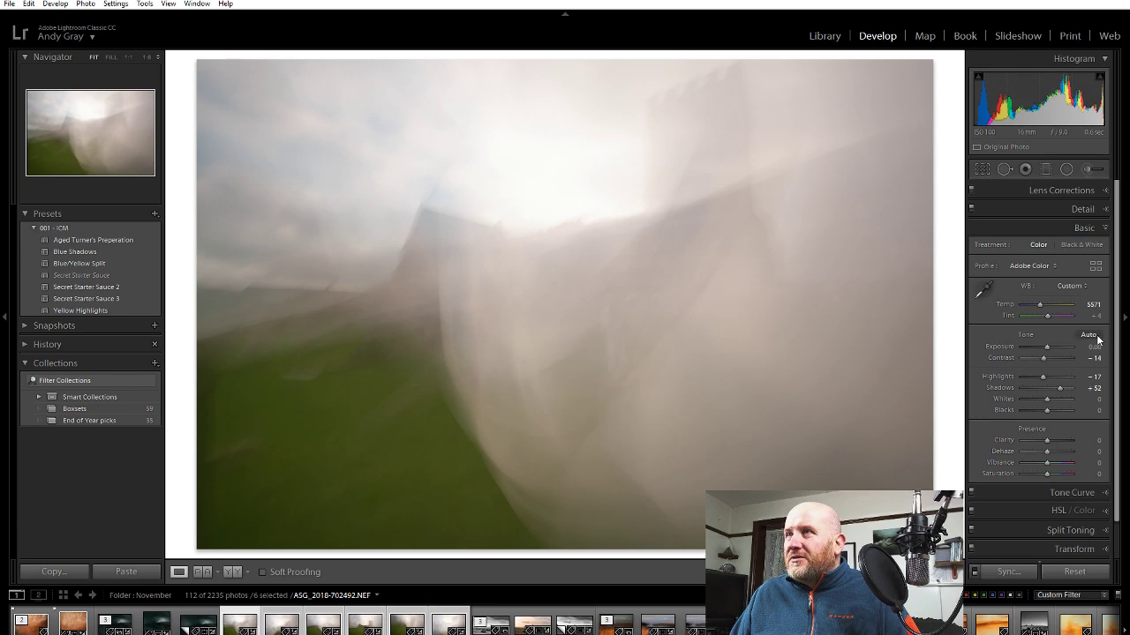
double_click(1027, 332)
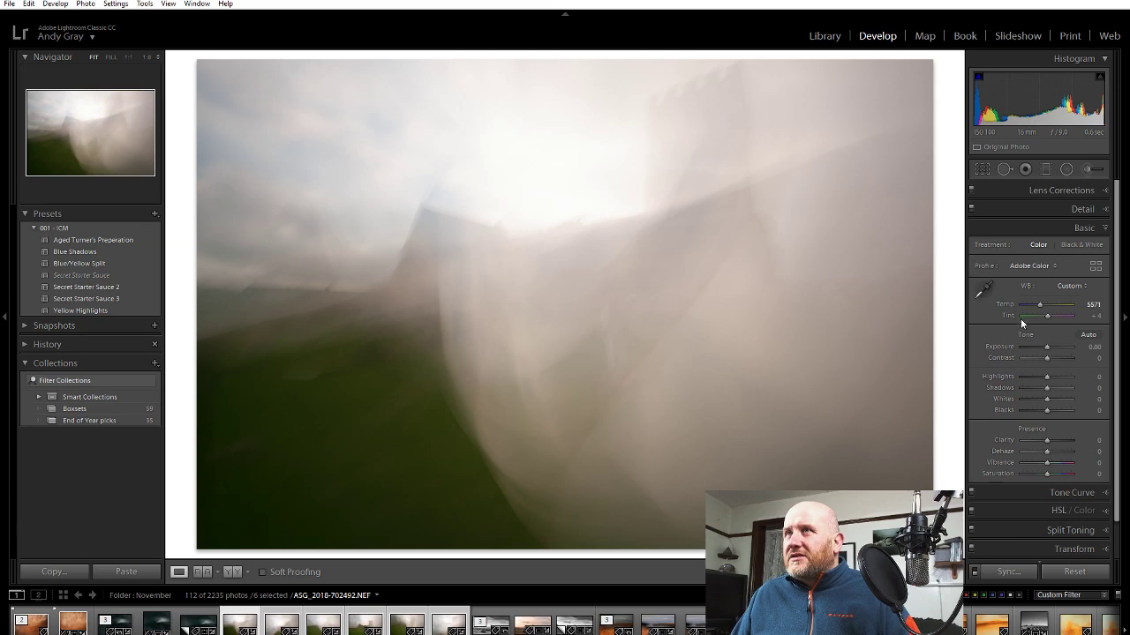
click(1062, 287)
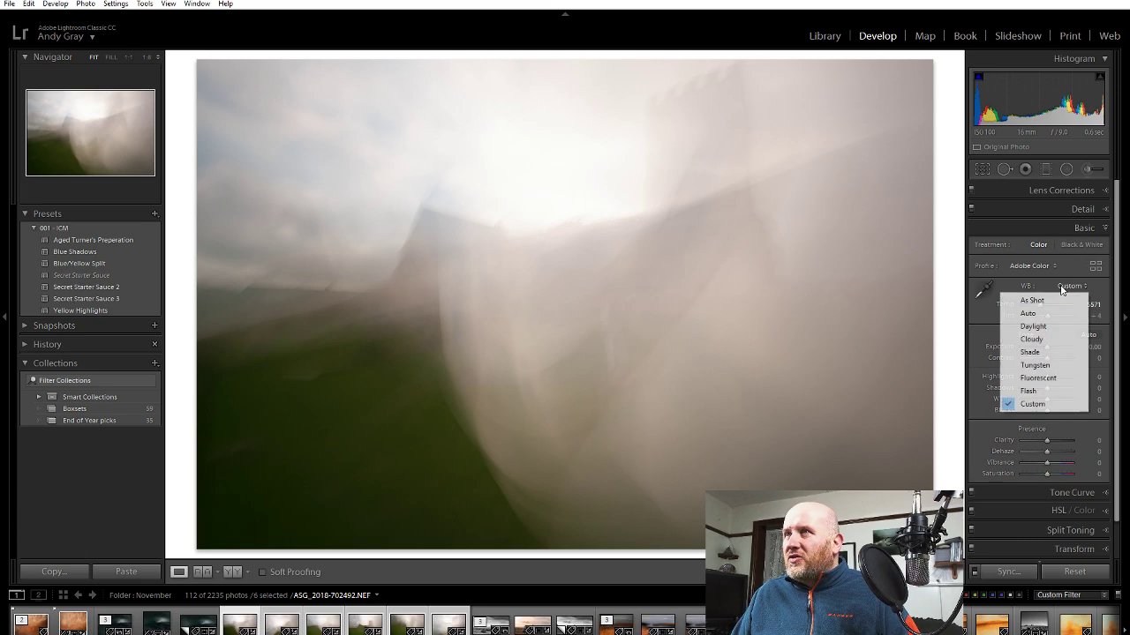
click(1051, 300)
click(1038, 266)
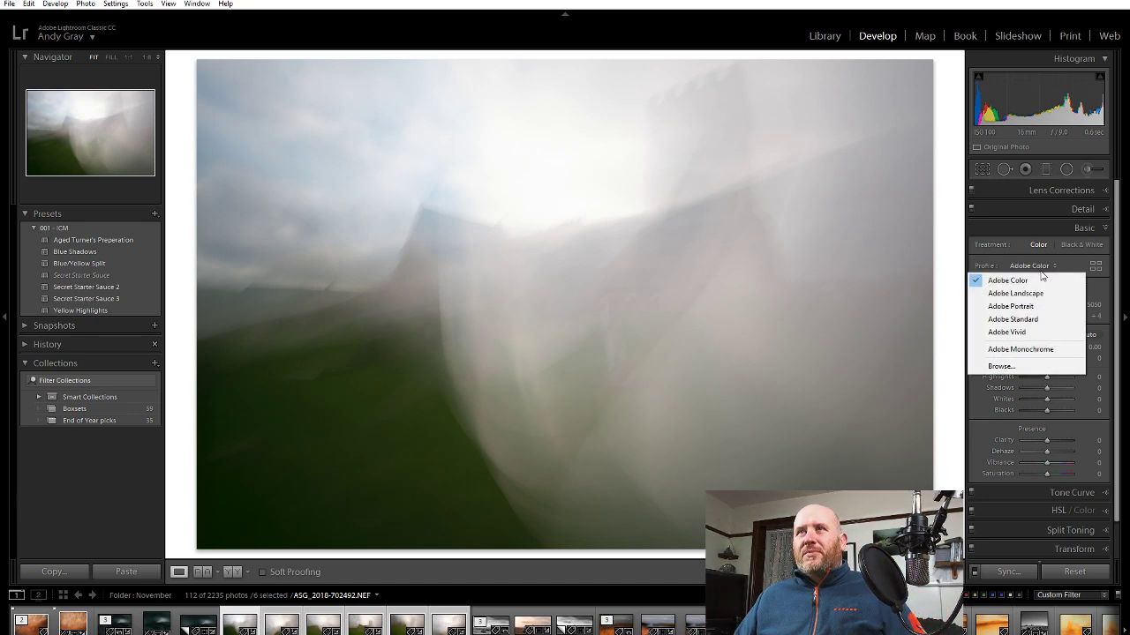
key(Escape)
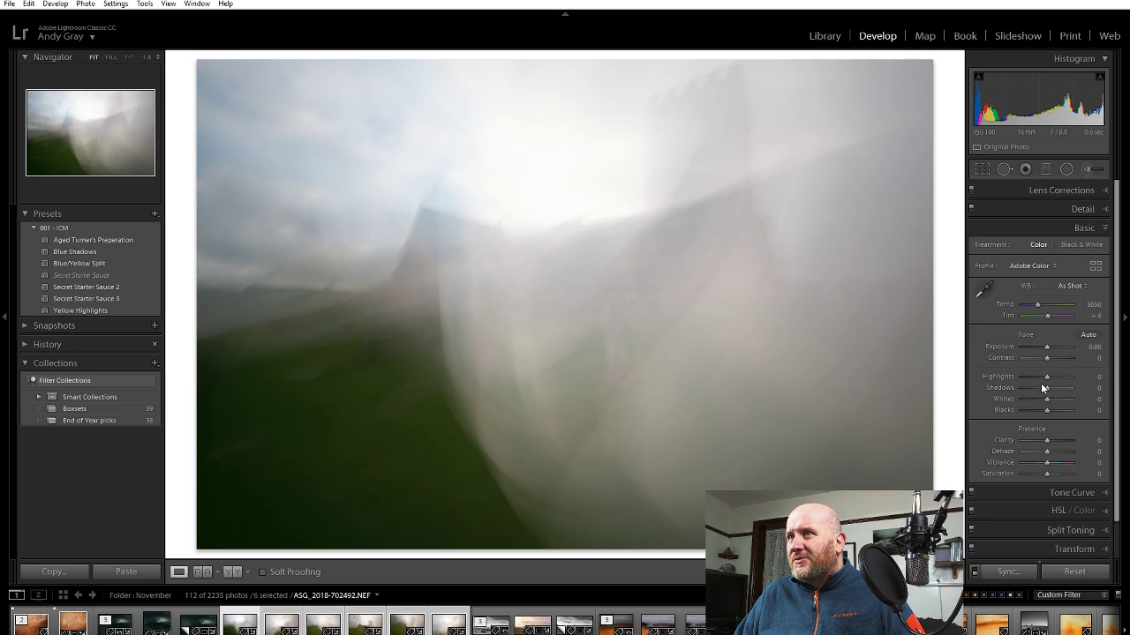
Set the tone values to Shadows +33, Contrast -36, Exposure +0.36 and Blacks -5
drag(1045, 394, 1058, 390)
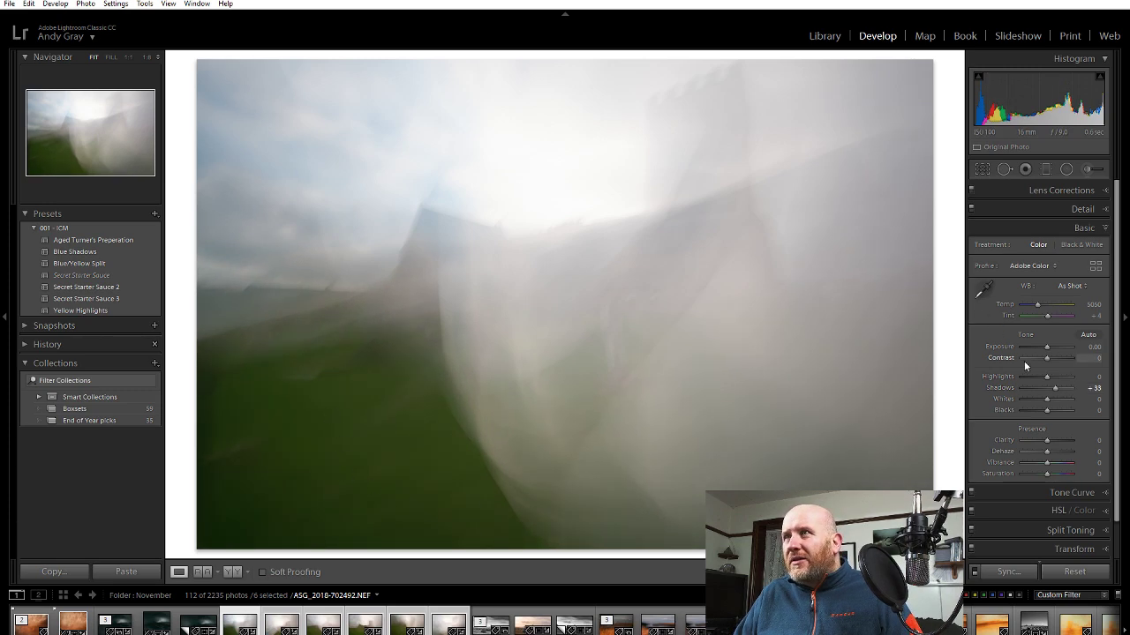
drag(1046, 356, 1037, 358)
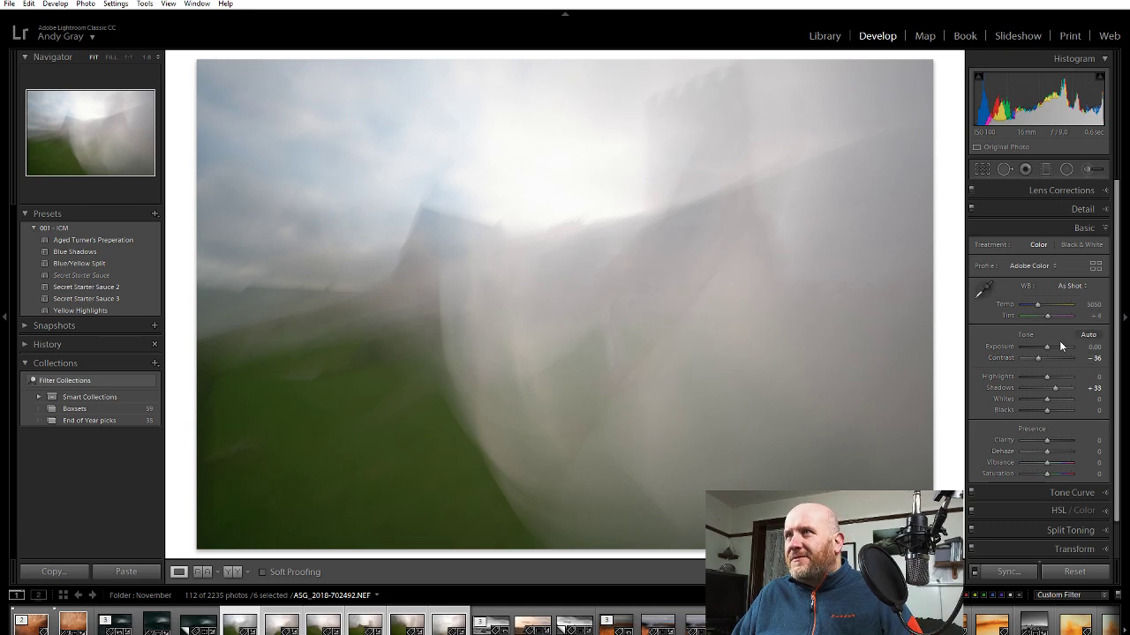
drag(1049, 350, 1050, 351)
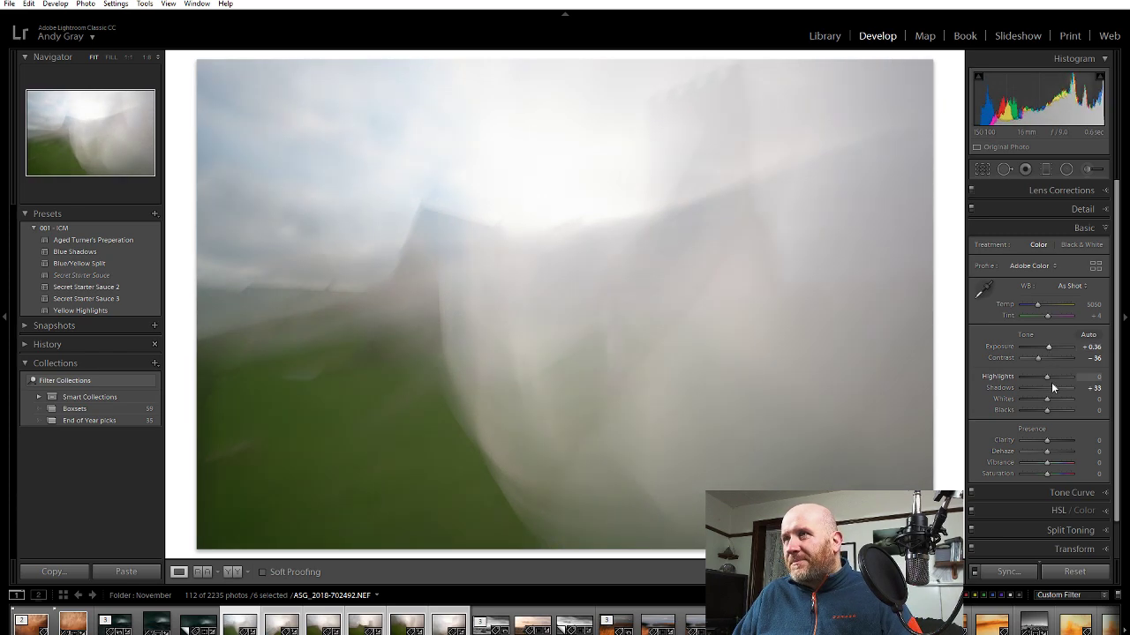
drag(1047, 374, 1045, 412)
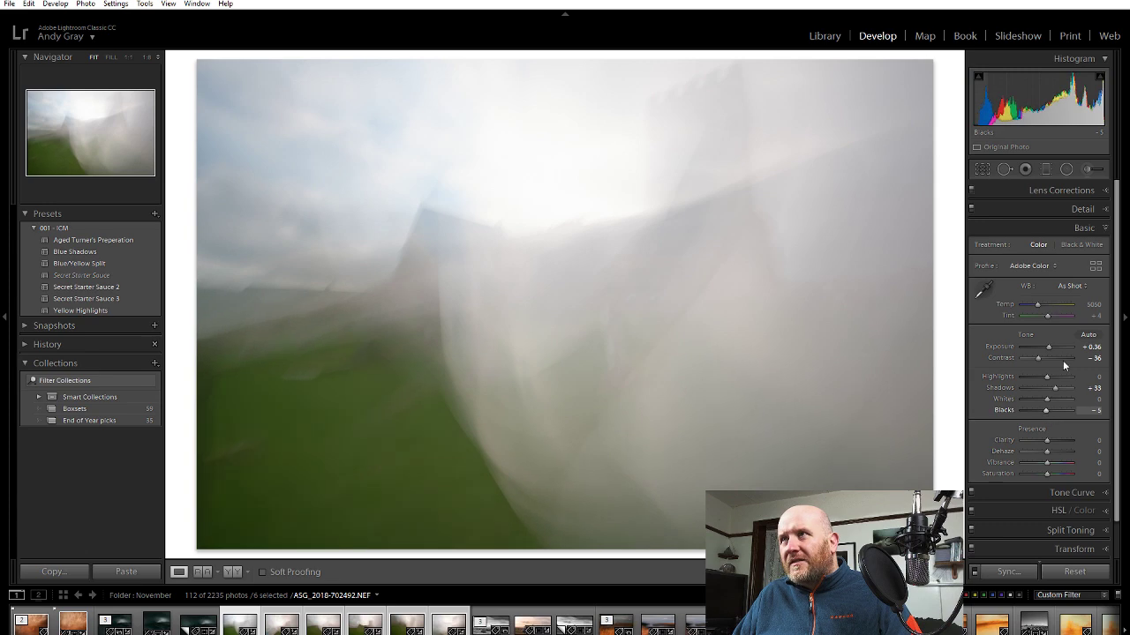
Try the Daylight and Cloudy white balance presets, and settle on Auto white balance
click(1075, 286)
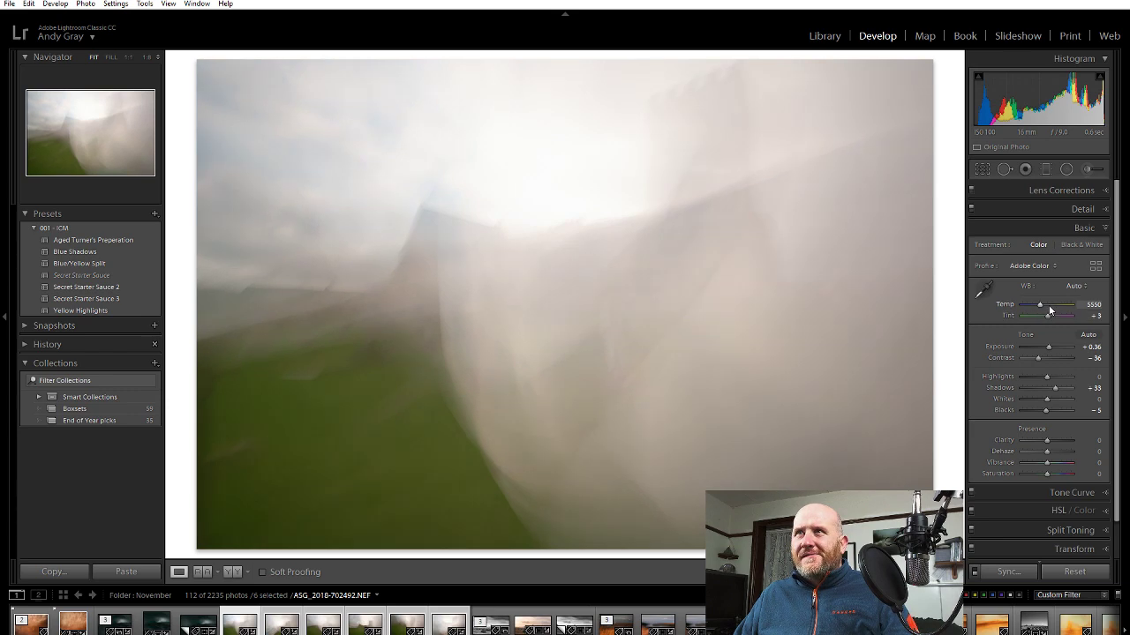
click(1075, 286)
click(1045, 324)
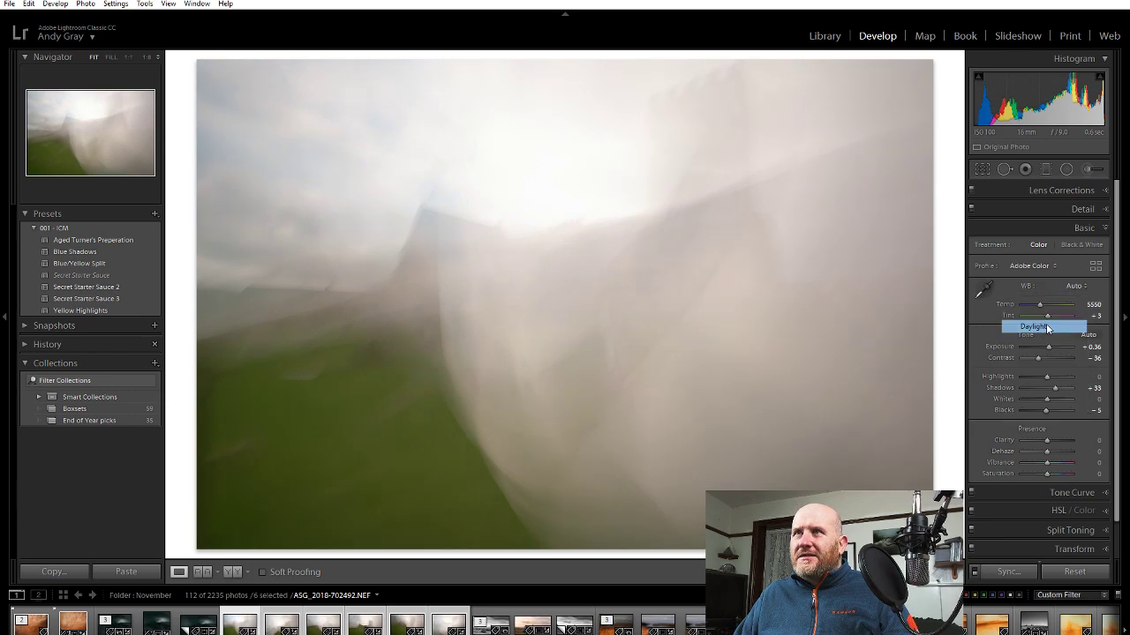
click(1075, 287)
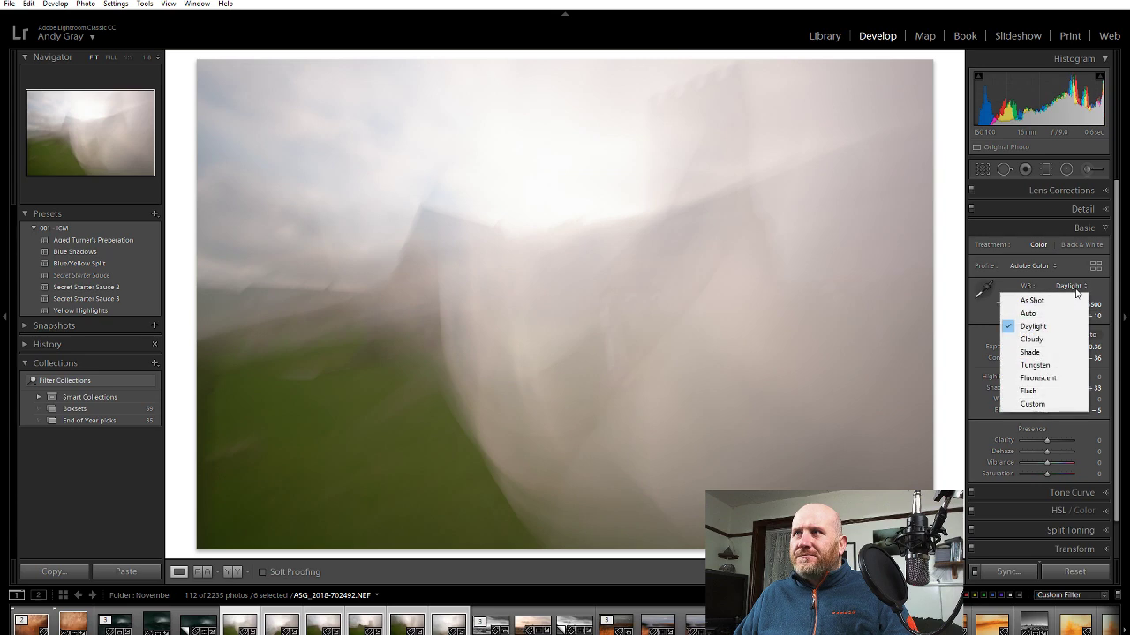
click(1051, 340)
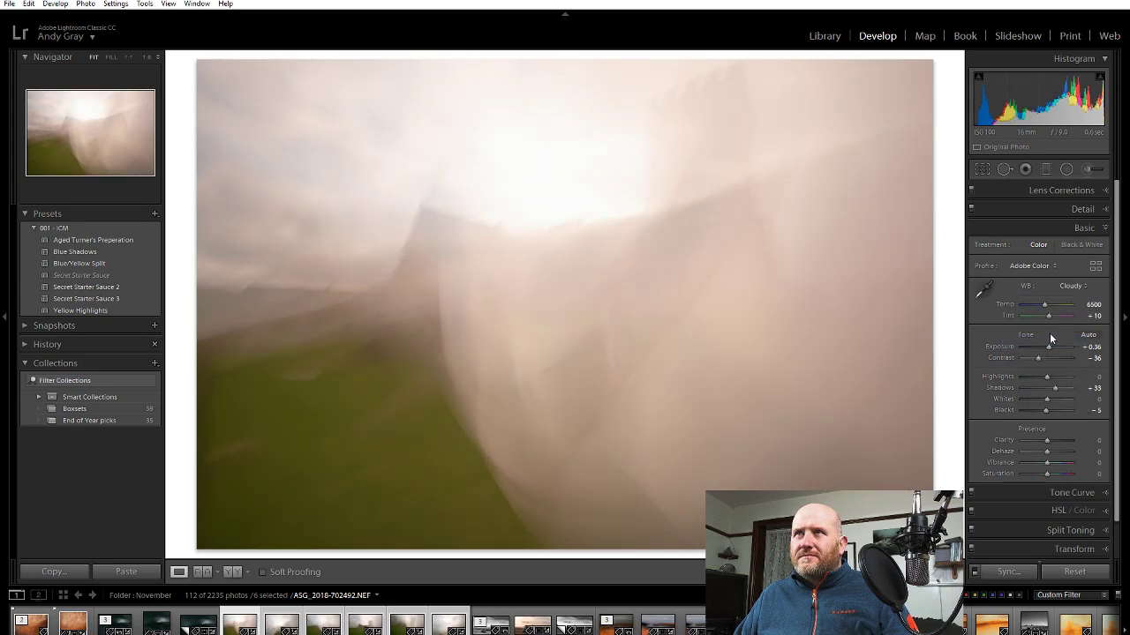
click(1060, 287)
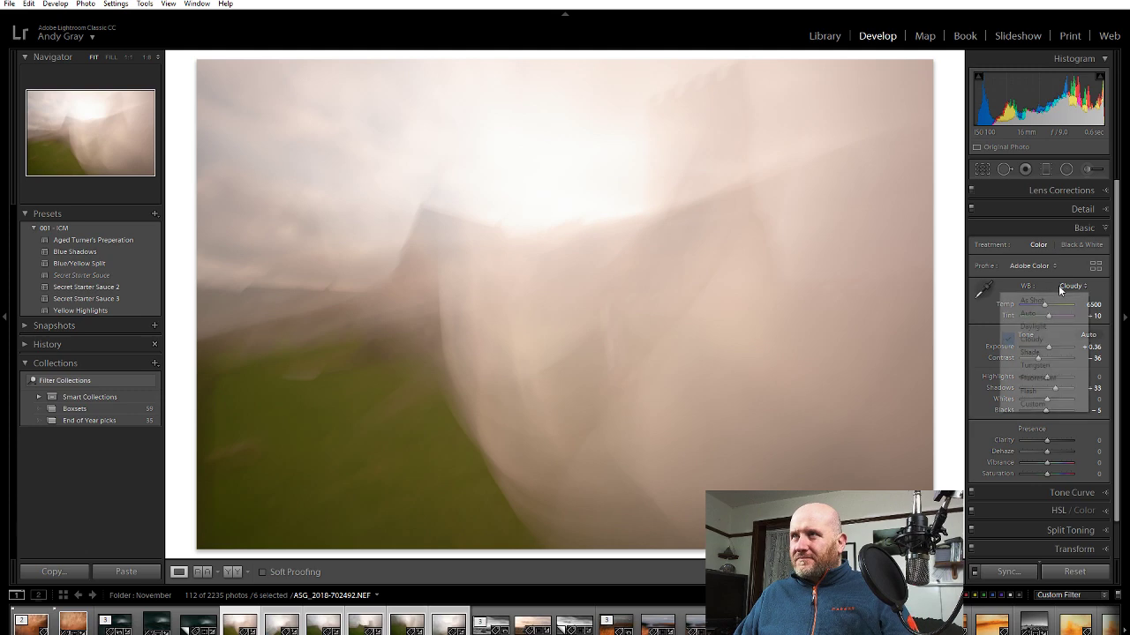
click(1051, 313)
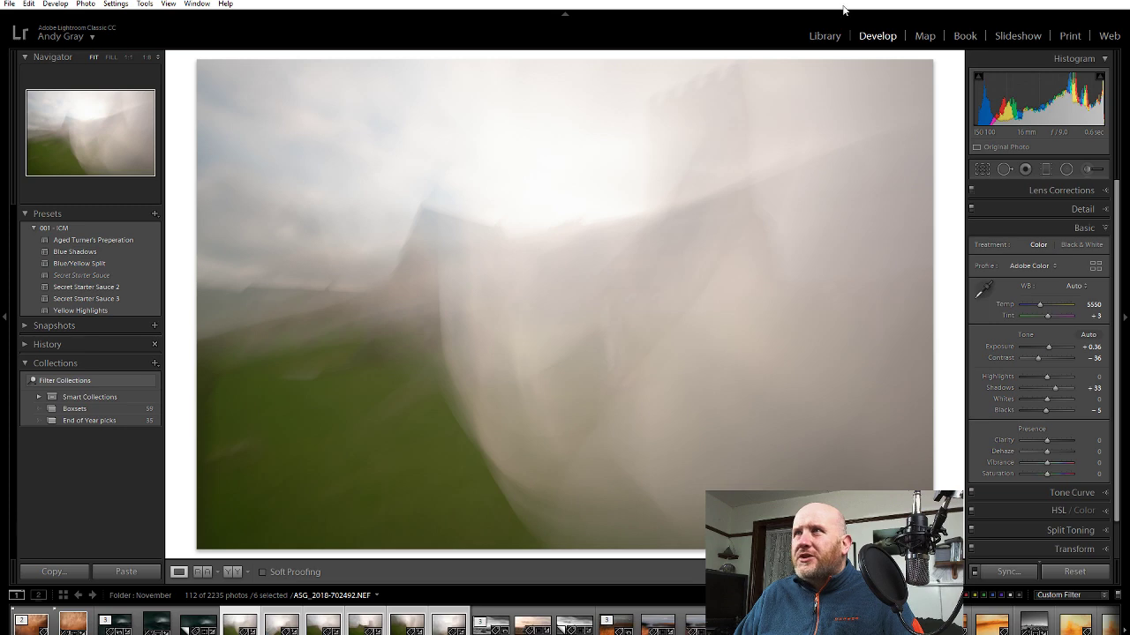
Inspect the photo for dust spots using the Spot Removal tool's Visualize Spots overlay, and turn the overlay off
click(1005, 168)
click(300, 572)
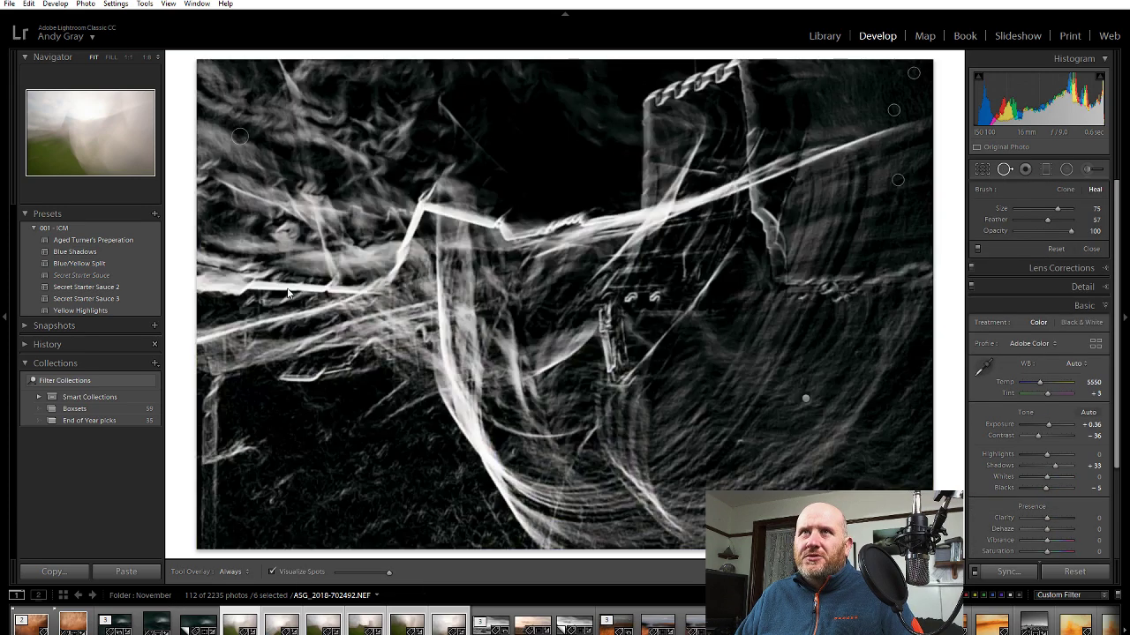
click(303, 572)
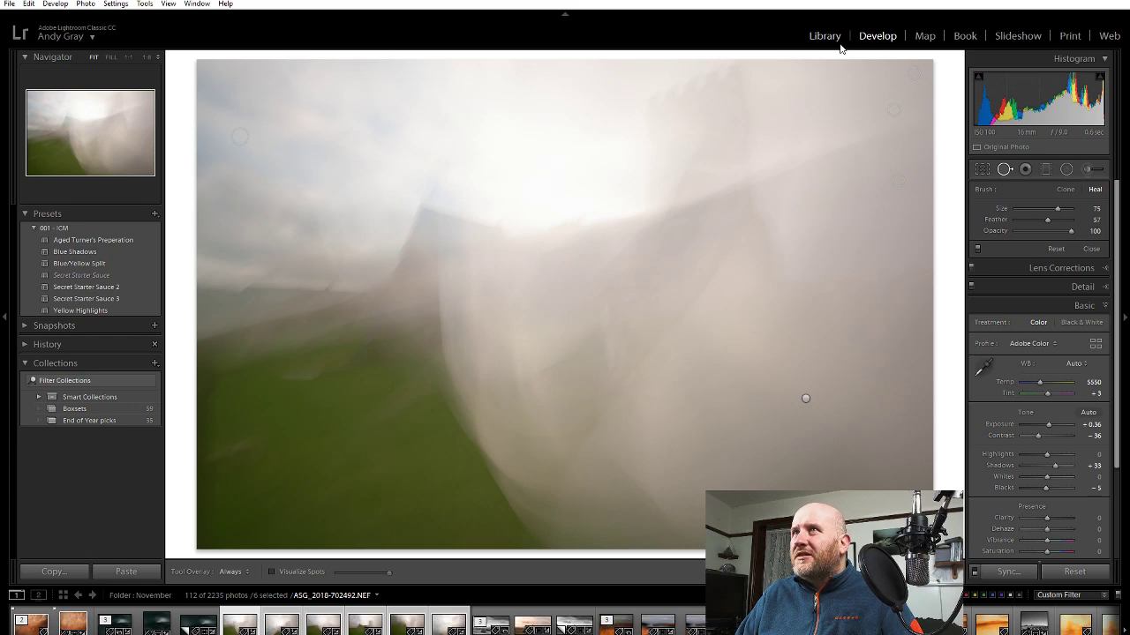
Reduce Dehaze to -2 and warm the white balance temperature to 5819
scroll(1021, 315, down, 3)
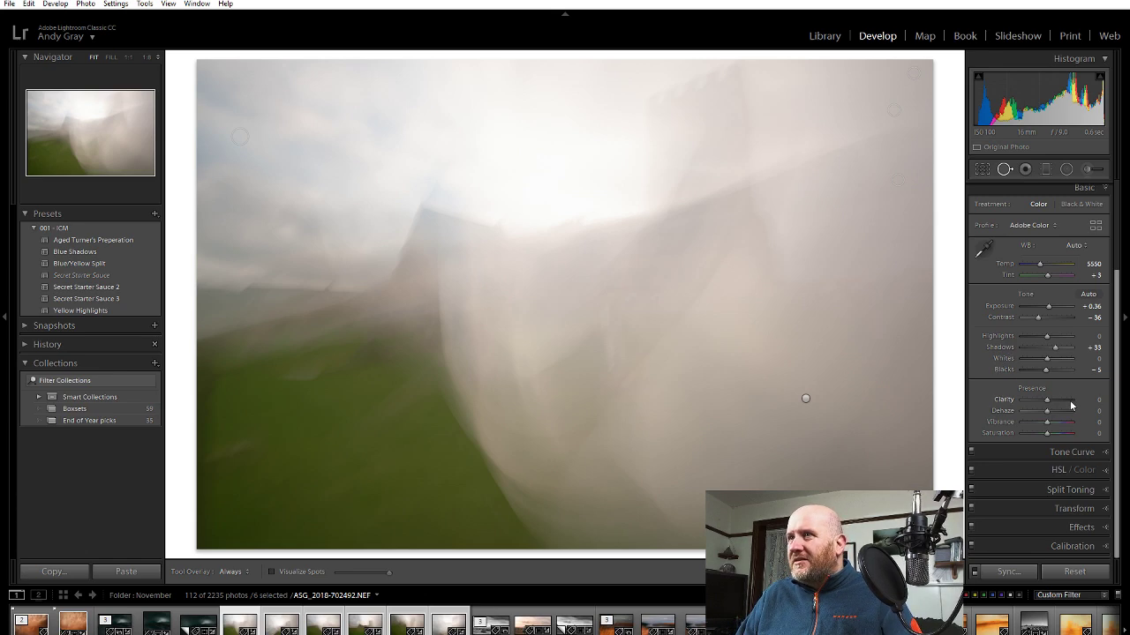
mouse_move(1047, 412)
mouse_down()
mouse_move(1036, 411)
mouse_move(1046, 413)
mouse_up()
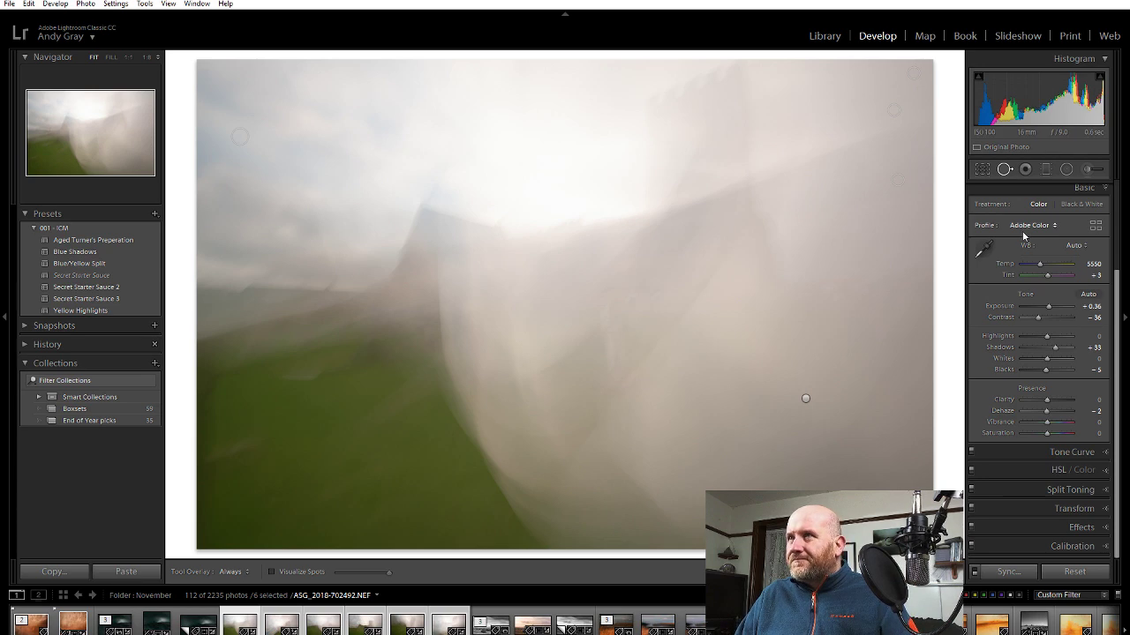
drag(1039, 264, 1042, 264)
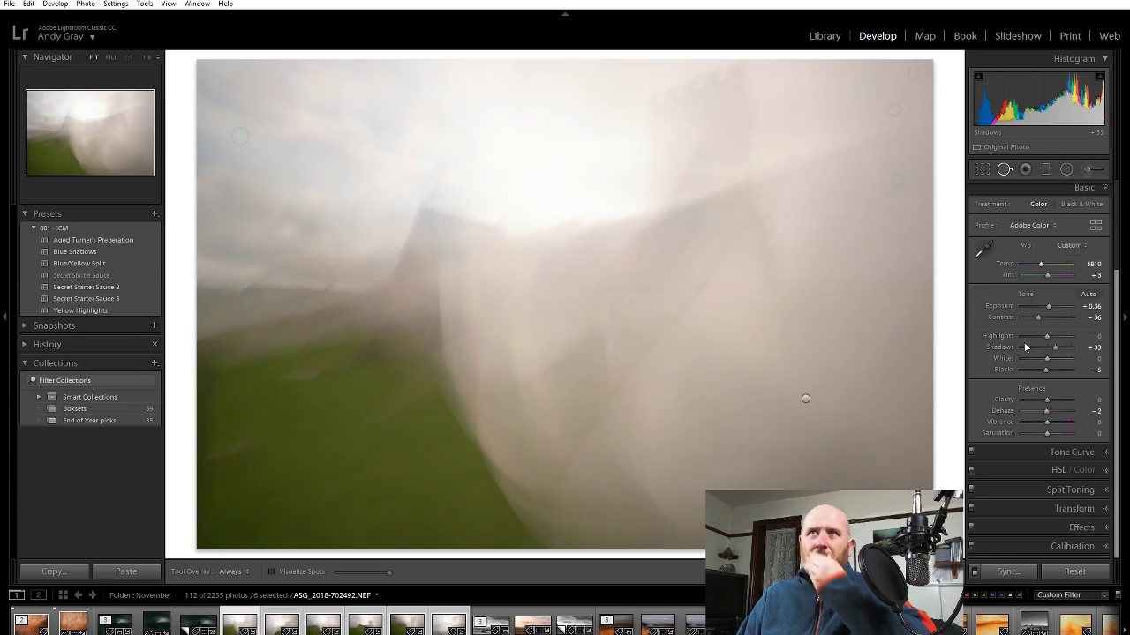
Flatten the RGB tone curve by slightly lowering its white point and raising its black point
click(1075, 453)
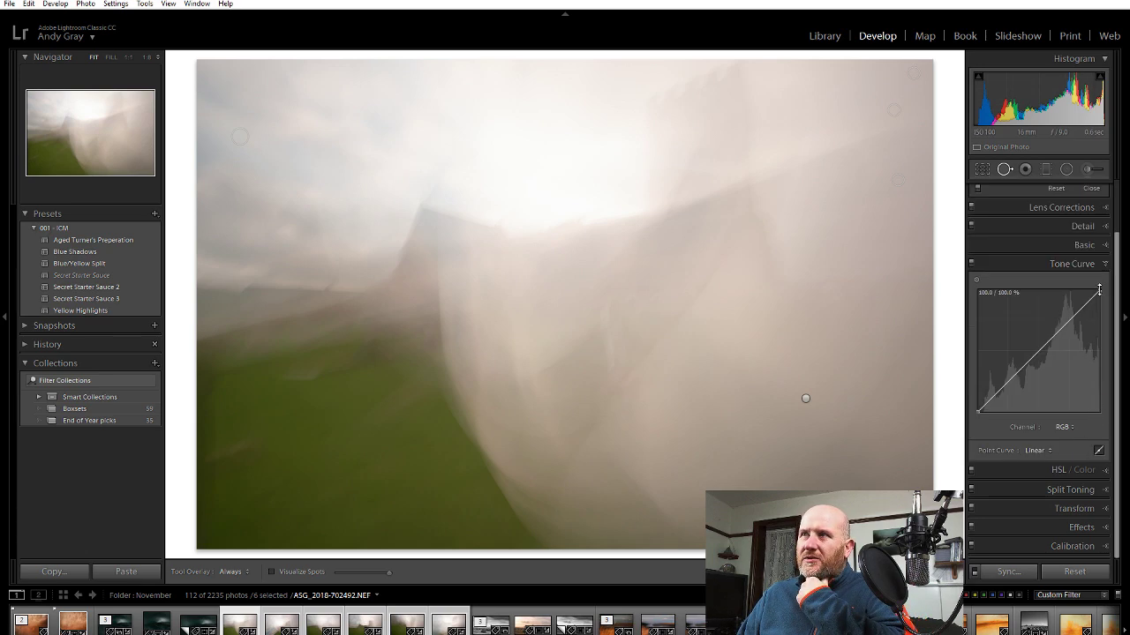
mouse_move(1106, 297)
mouse_down()
mouse_move(1113, 314)
mouse_move(1103, 300)
mouse_up()
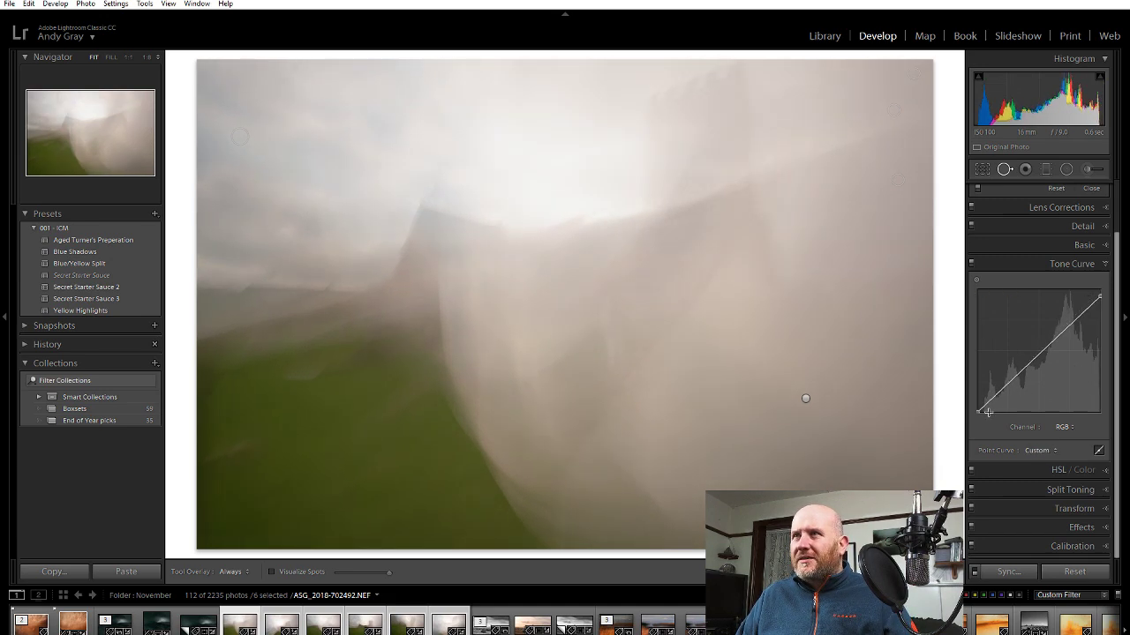
mouse_move(979, 411)
mouse_down()
mouse_move(975, 425)
mouse_move(975, 413)
mouse_up()
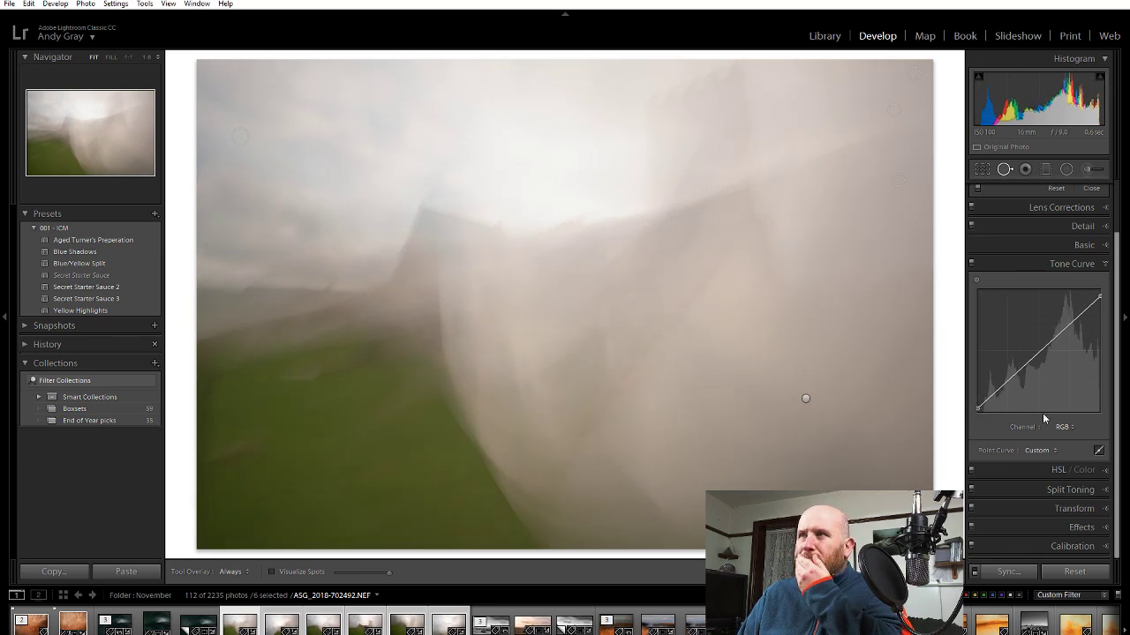
Add a warm split tone to the photo's highlights with hue 56 and saturation 21
click(1084, 264)
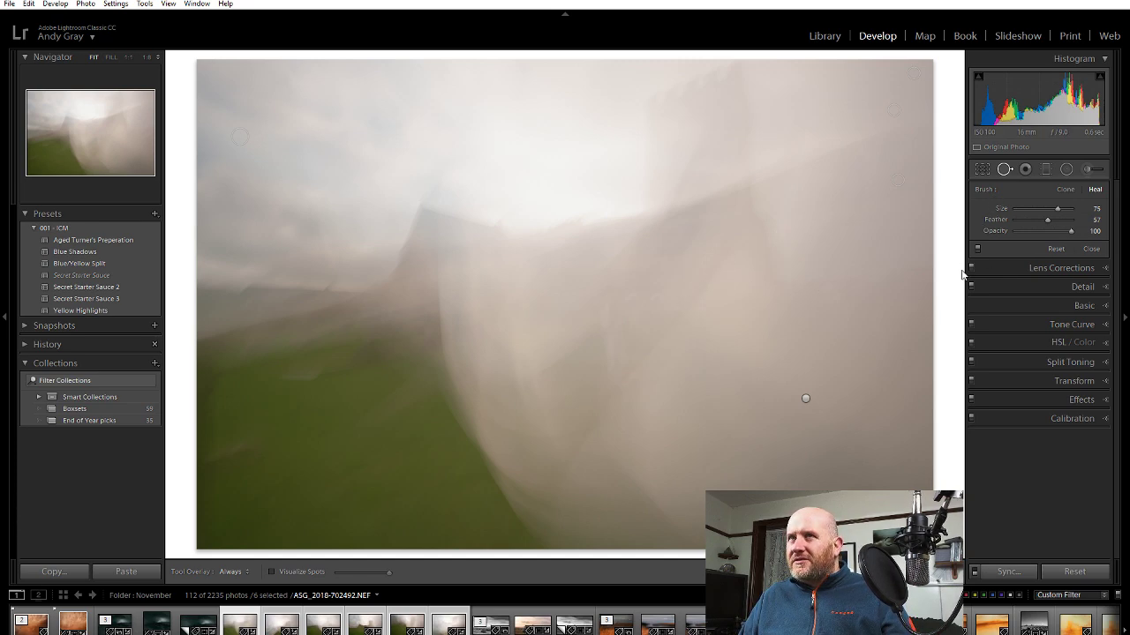
click(1068, 364)
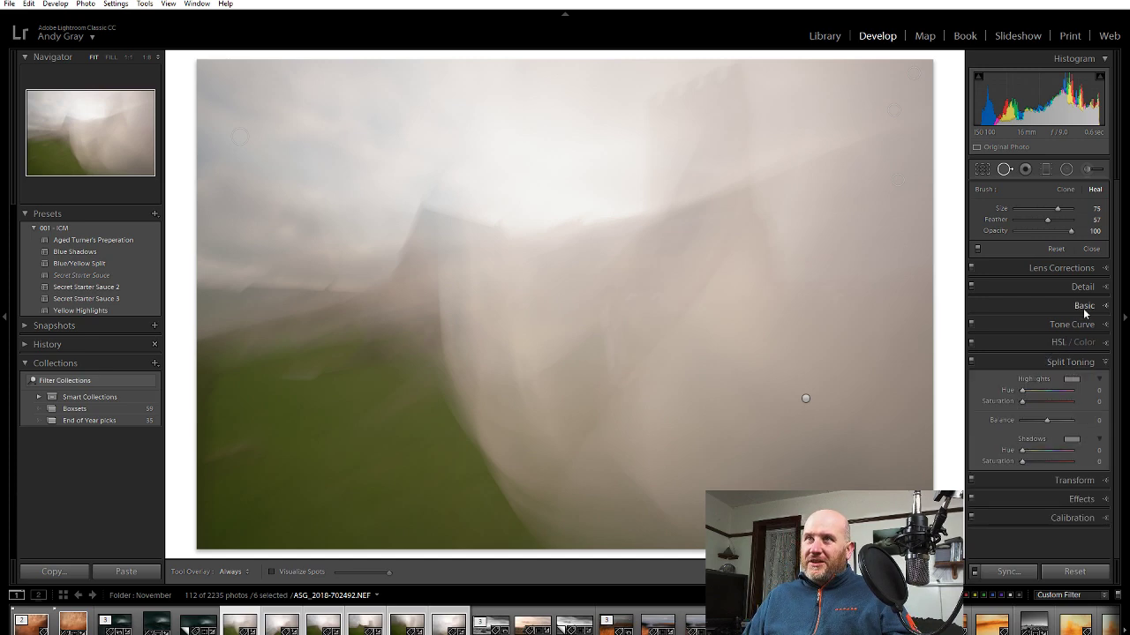
key(alt)
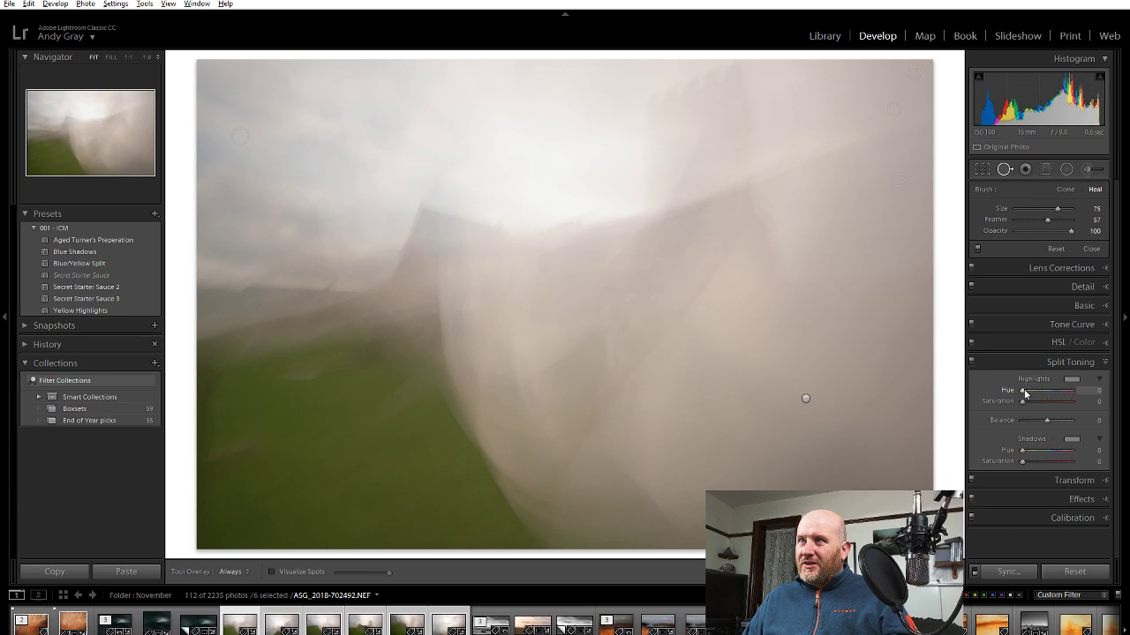
drag(1024, 389, 1026, 393)
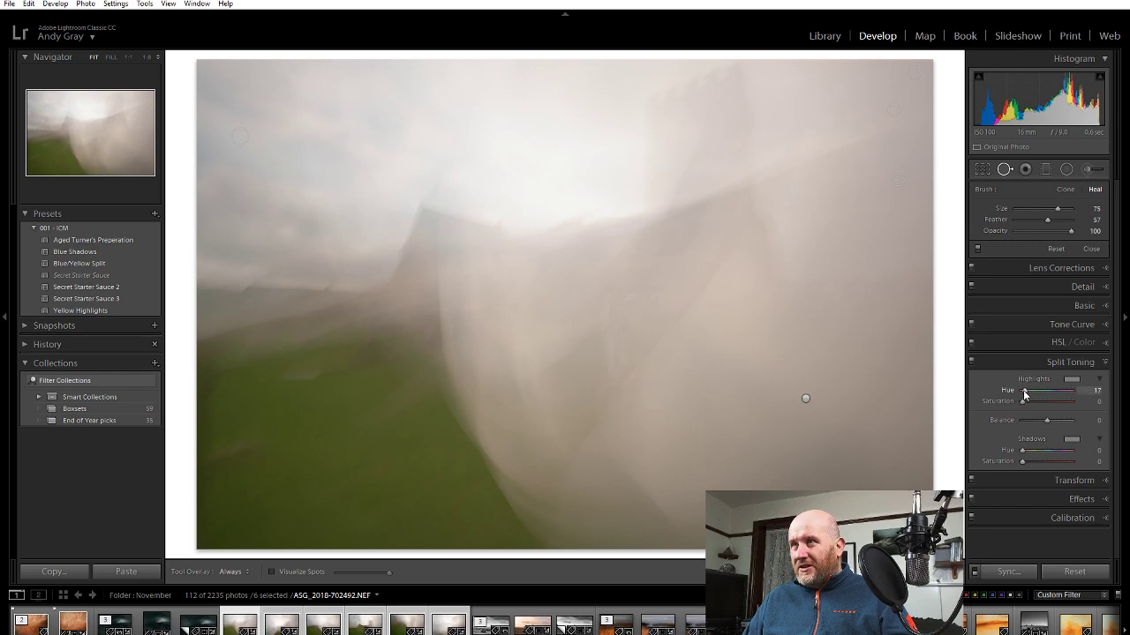
mouse_move(1025, 393)
mouse_down()
mouse_move(1072, 395)
mouse_move(1031, 392)
mouse_up()
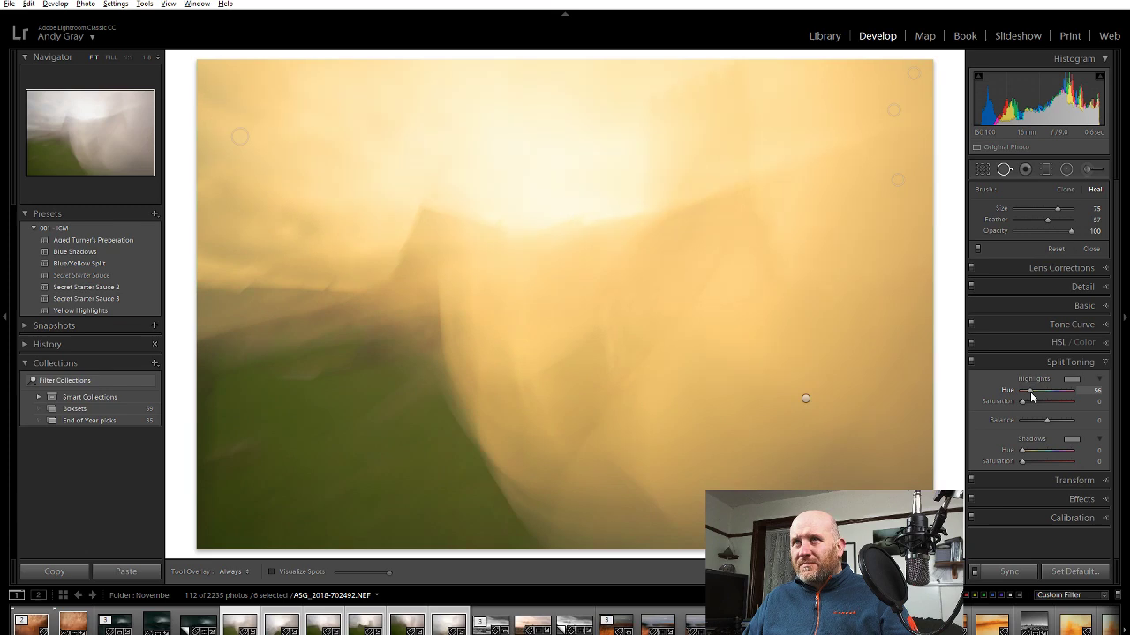
key(alt)
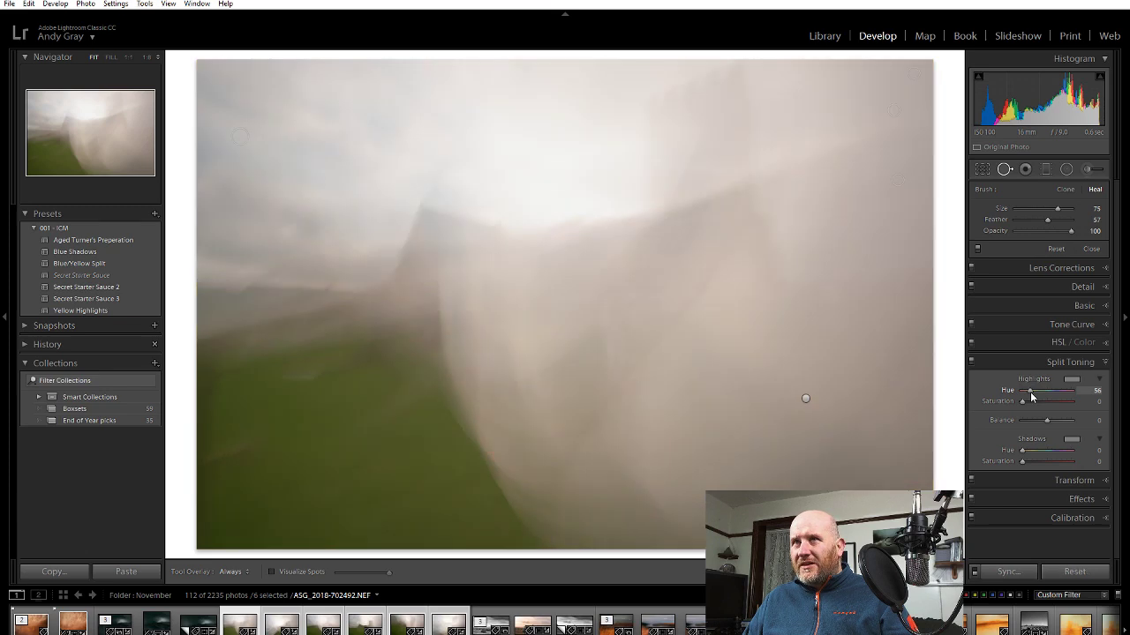
drag(1023, 400, 1032, 400)
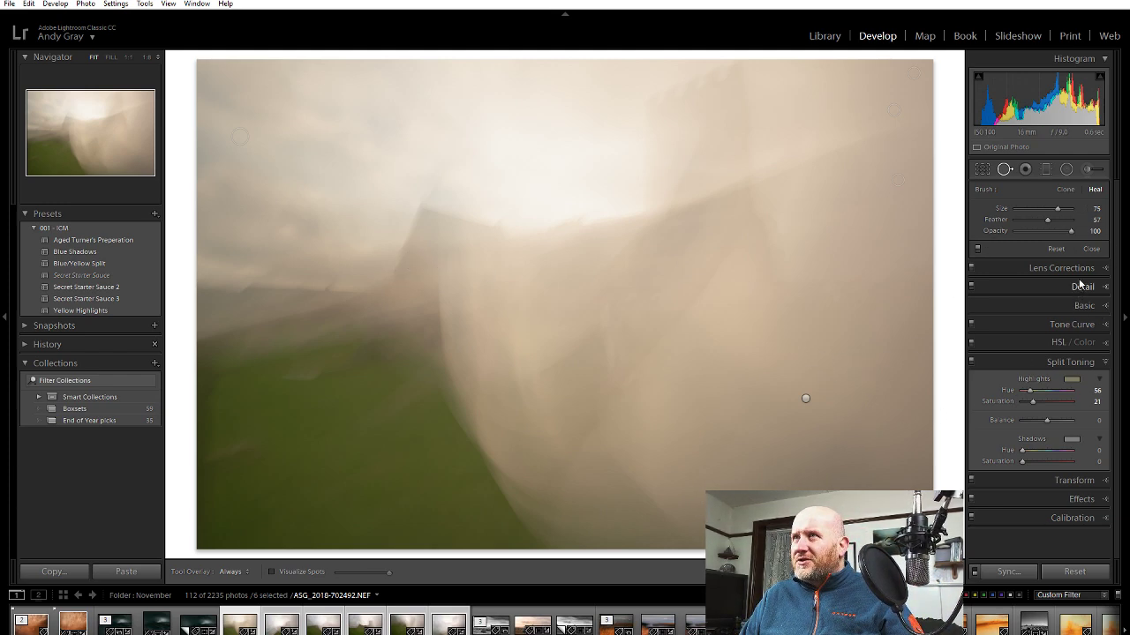
Exit the Spot Removal tool and raise Shadows to +43 in the basic tone adjustments
key(q)
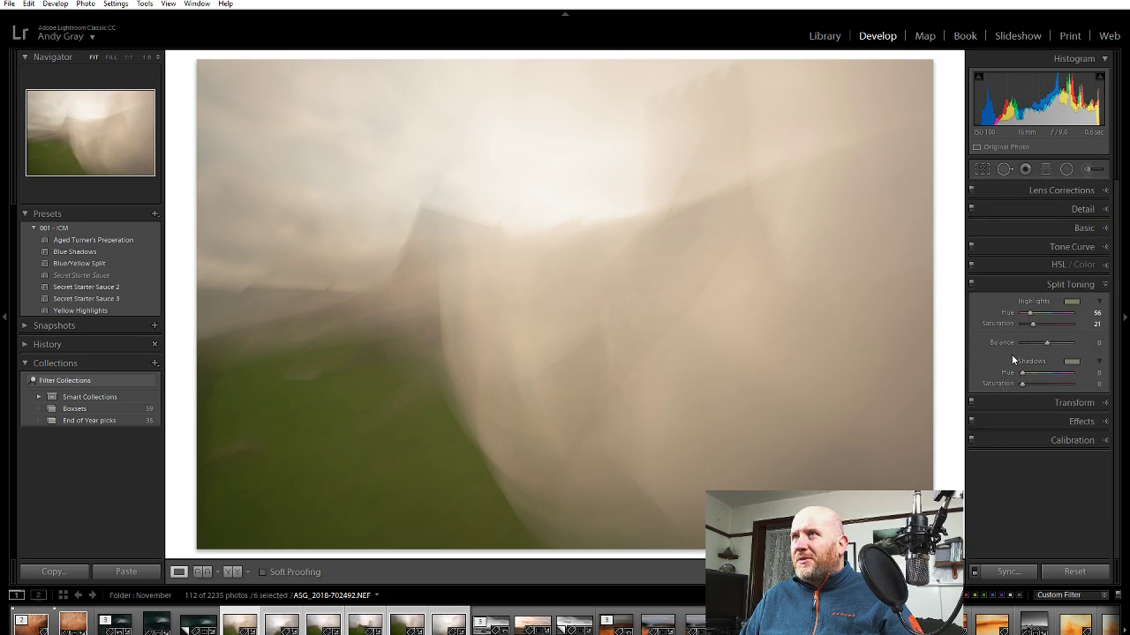
click(1080, 232)
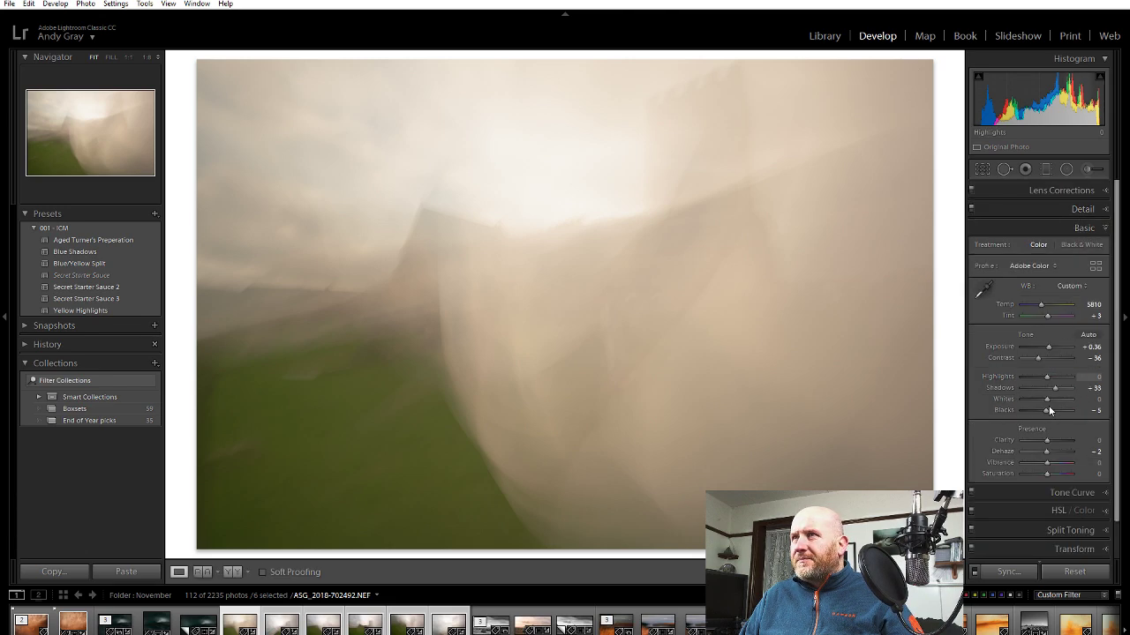
drag(1052, 389, 1061, 393)
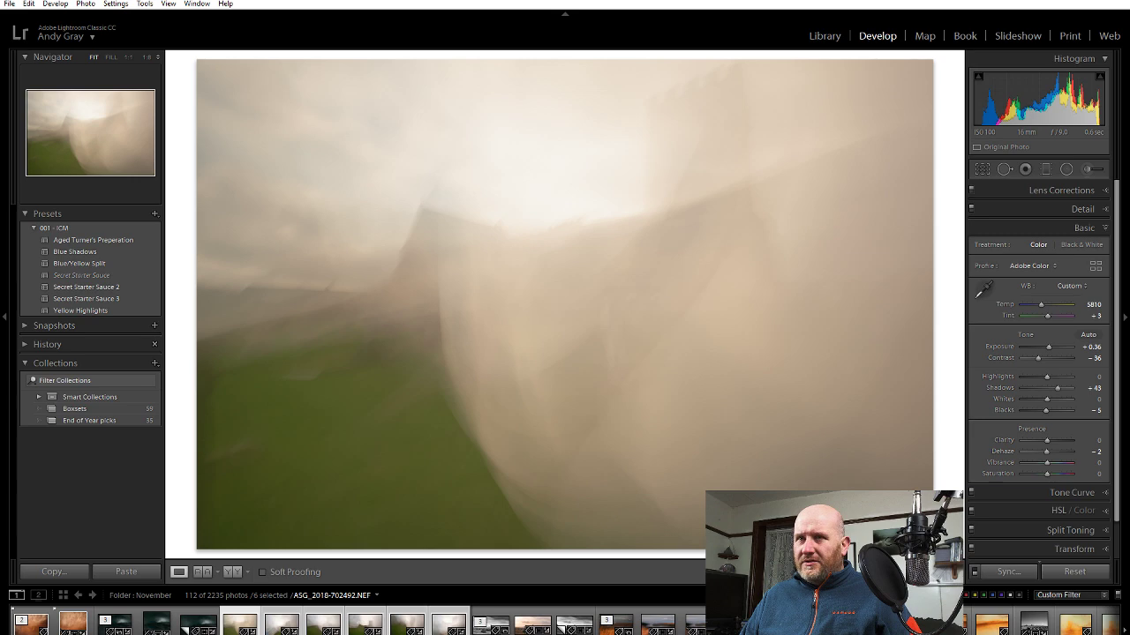
Synchronize all develop settings across the six selected photos and open them as layers in a Photoshop document
click(1008, 572)
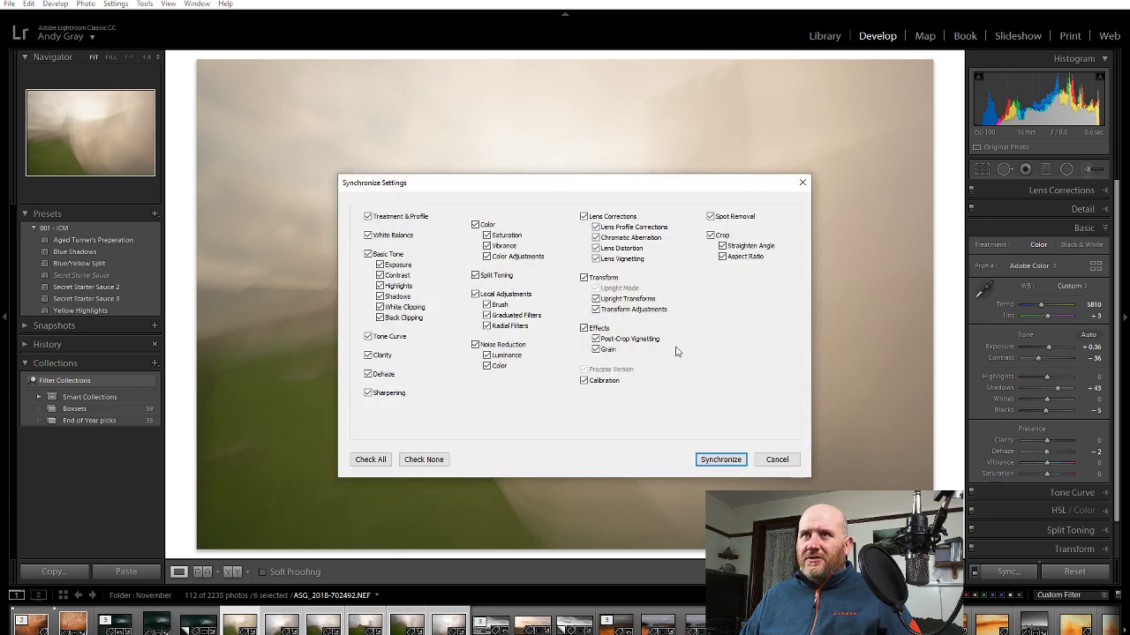
click(720, 460)
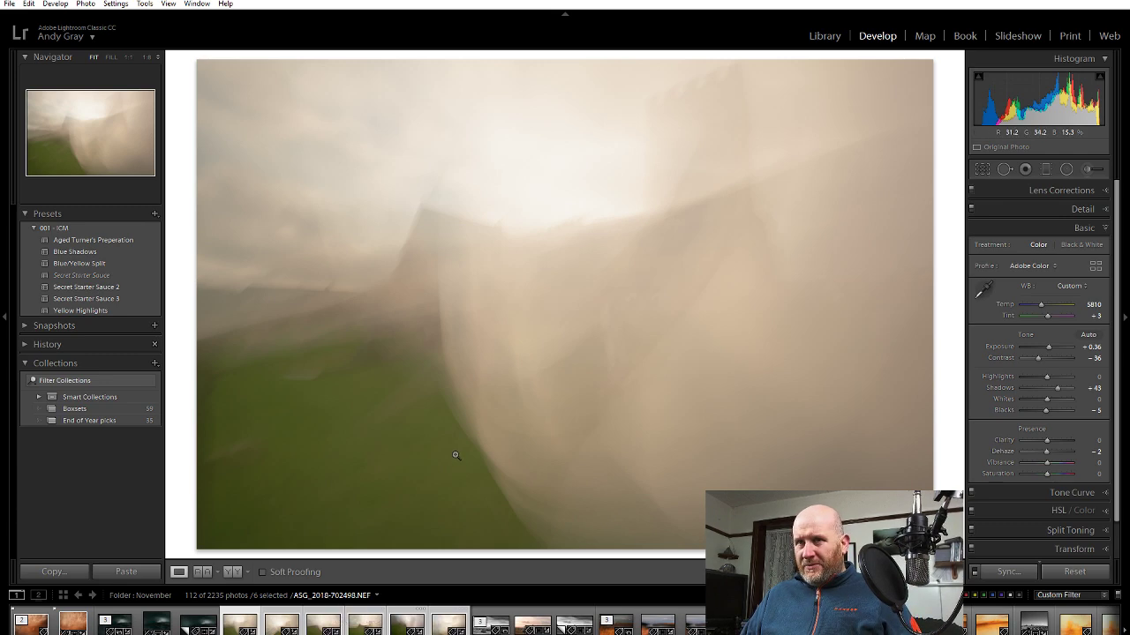
right_click(479, 306)
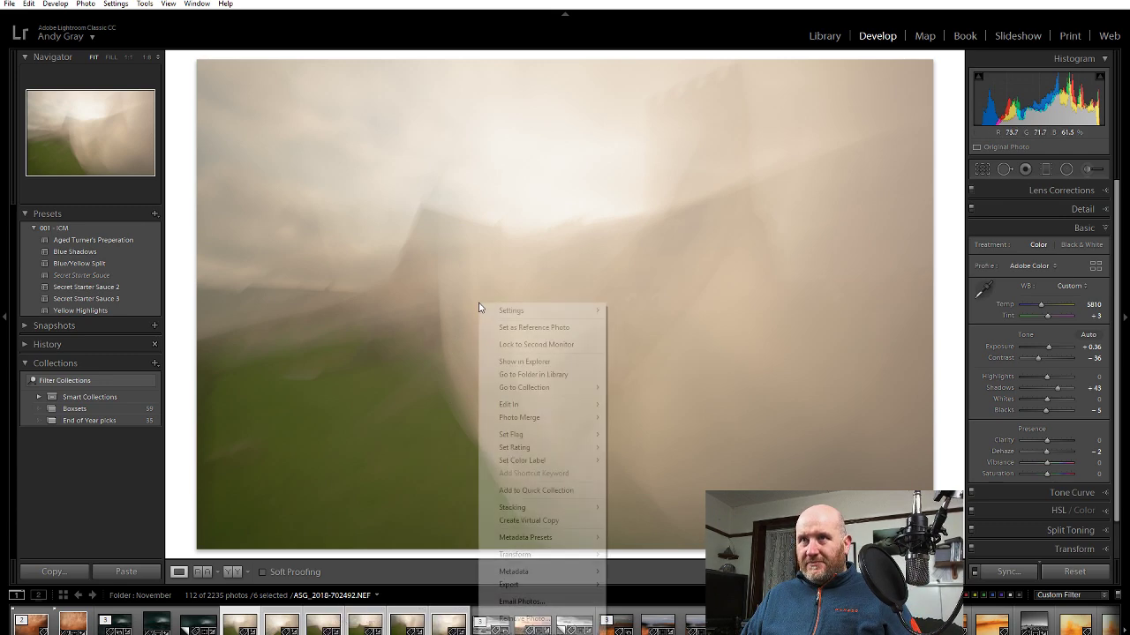
mouse_move(554, 406)
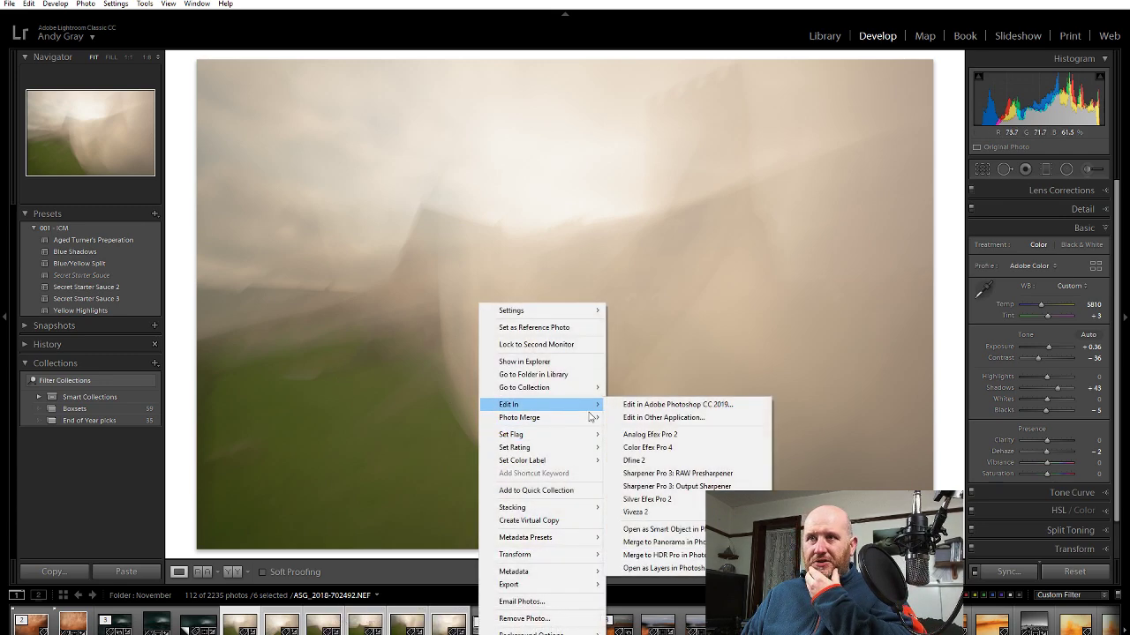
click(673, 569)
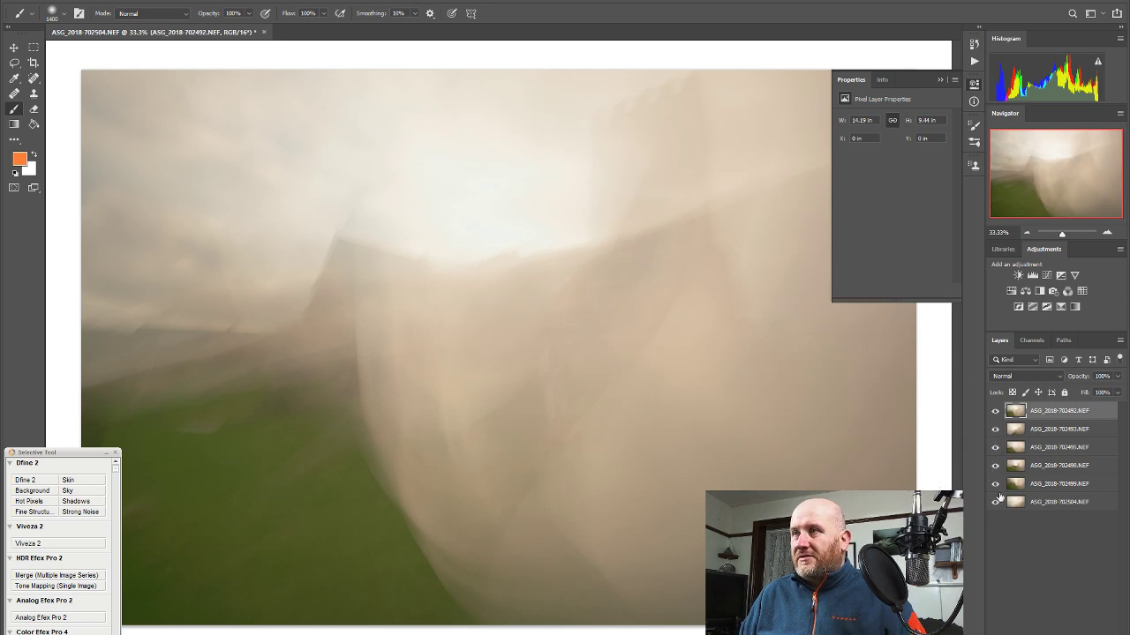
Select all six photo layers and set their blend mode to Darken
shift+click(1050, 503)
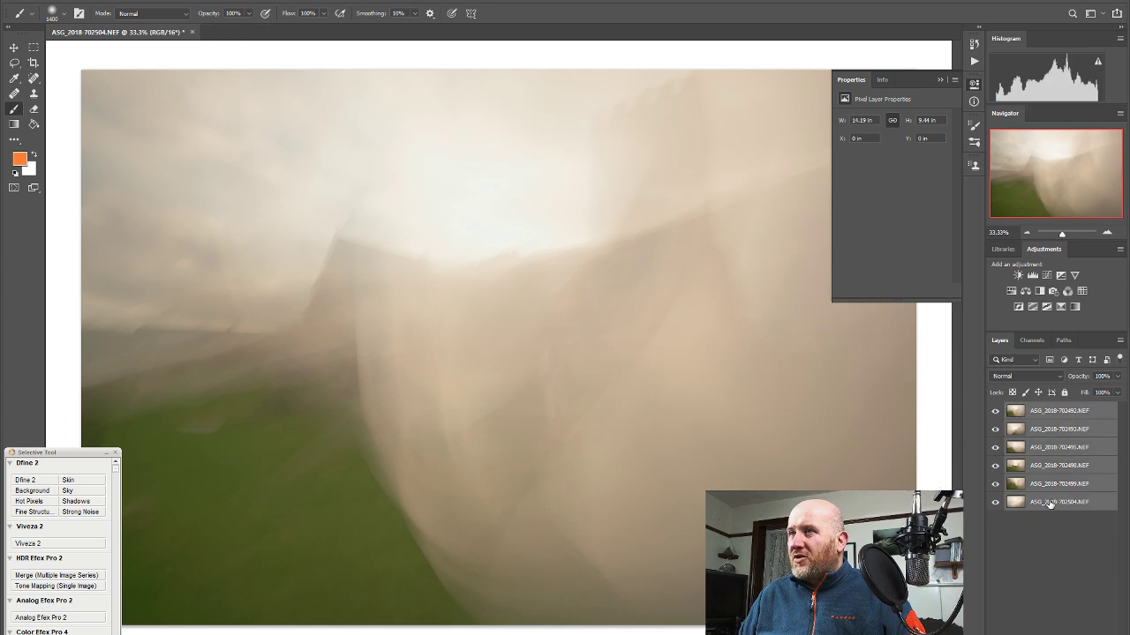
click(1032, 378)
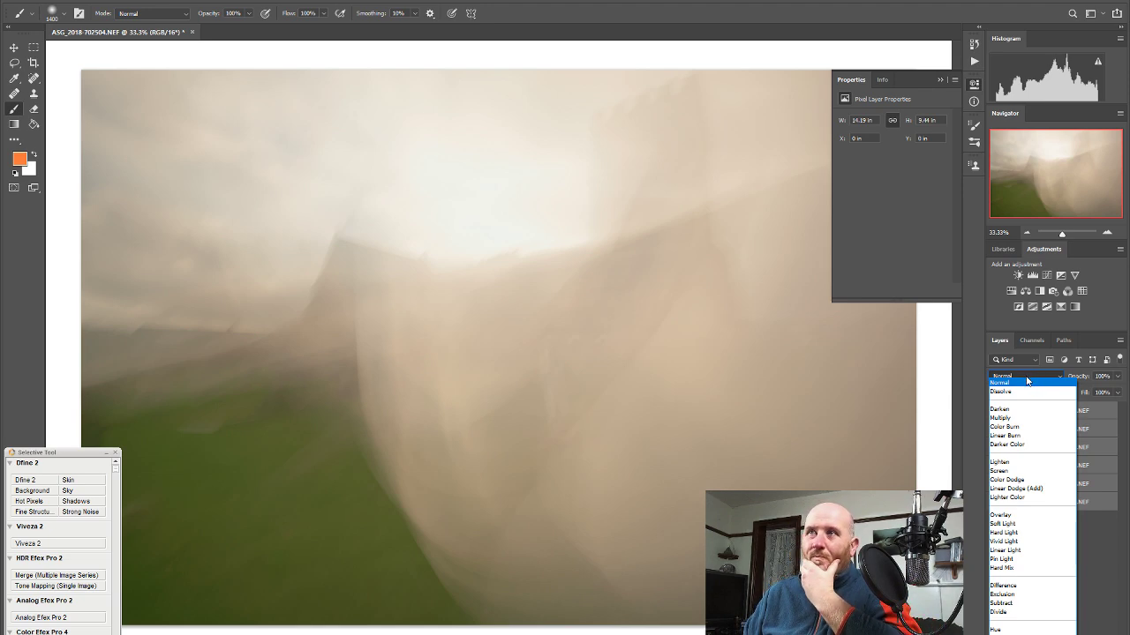
click(1037, 410)
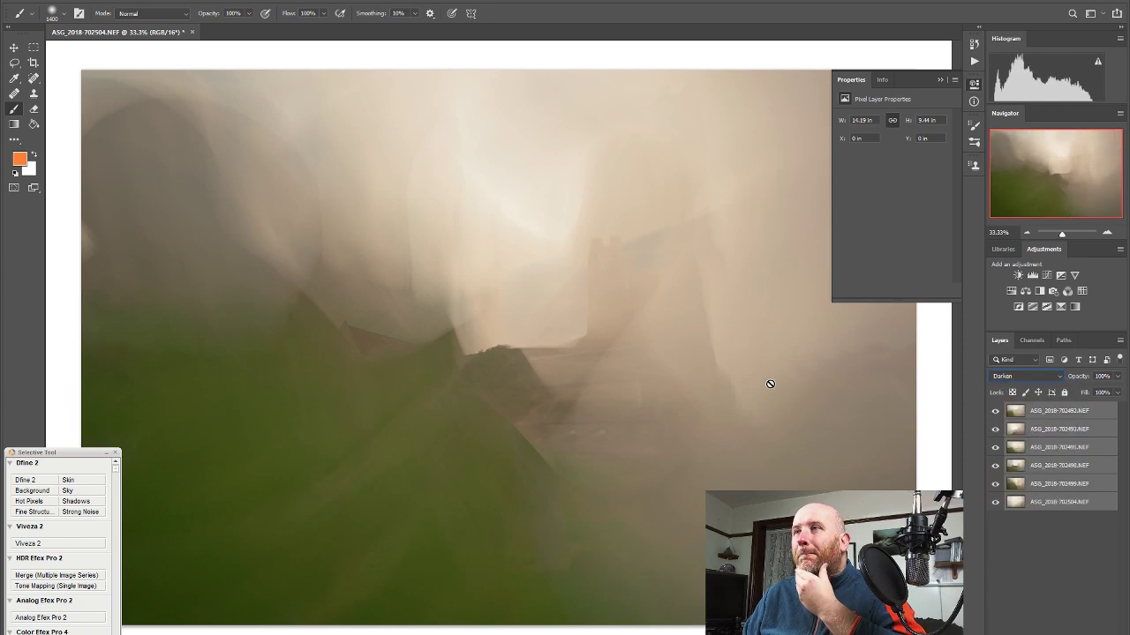
Compare blend modes such as Color Burn, Lighten, Color Dodge and Lighter Color on the selected layers, and settle on Soft Light
scroll(1024, 378, down, 2)
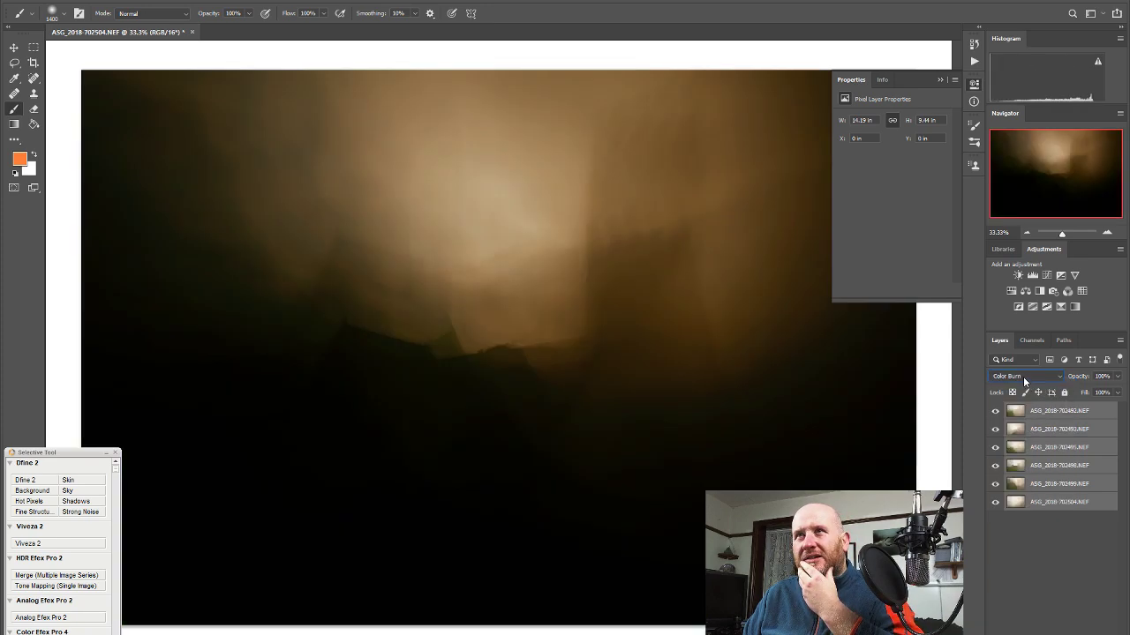
scroll(1024, 377, down, 2)
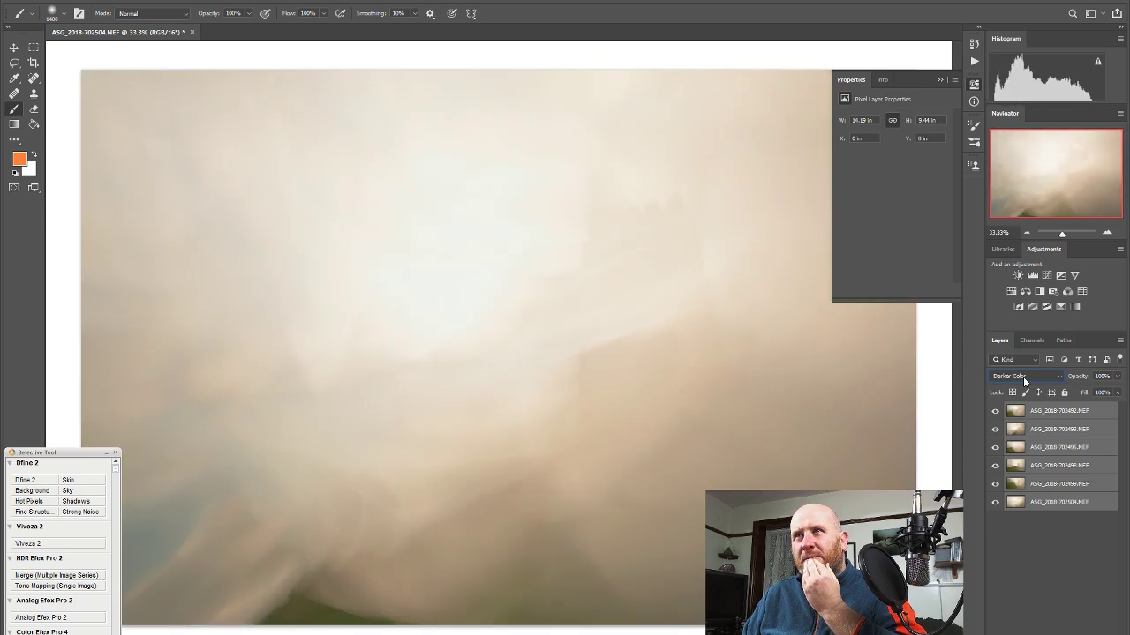
scroll(1023, 376, down, 1)
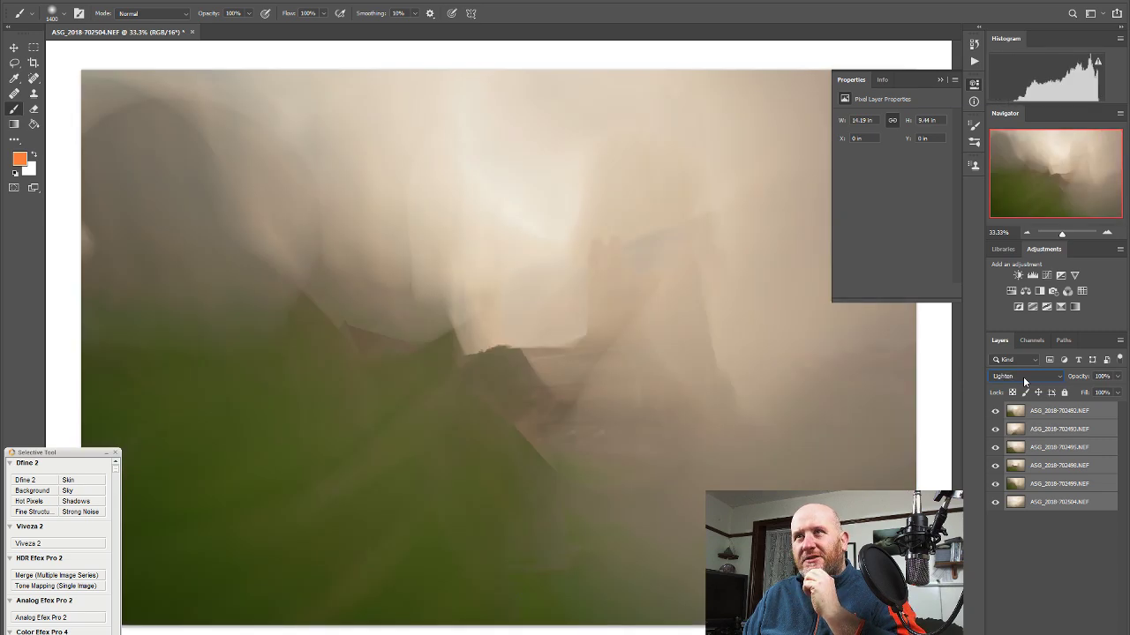
scroll(1023, 376, up, 1)
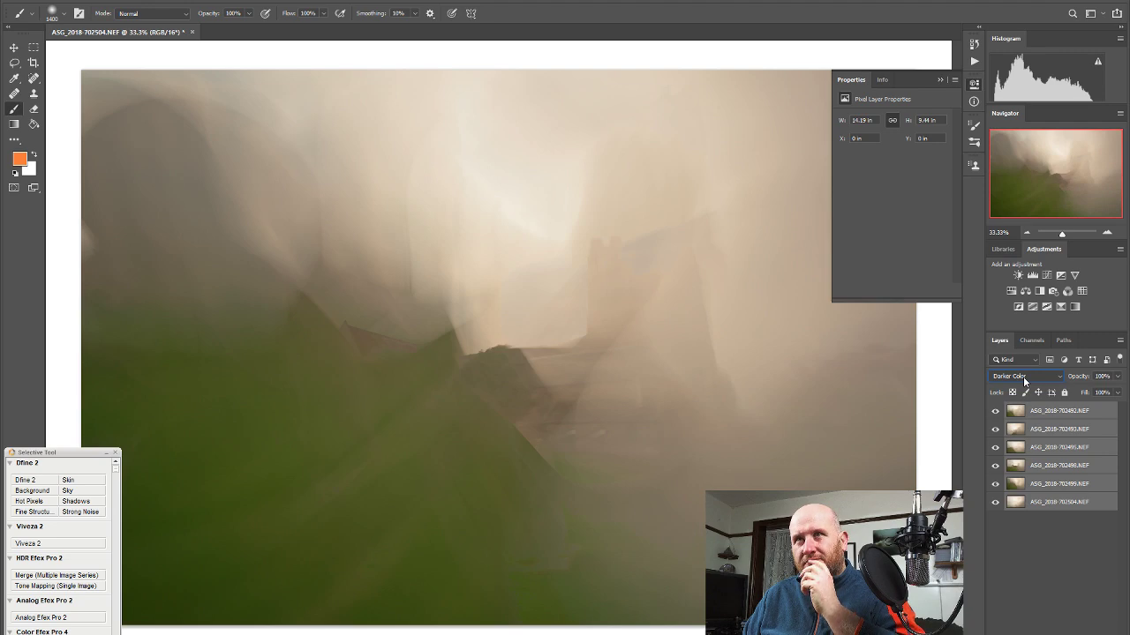
scroll(1023, 376, down, 3)
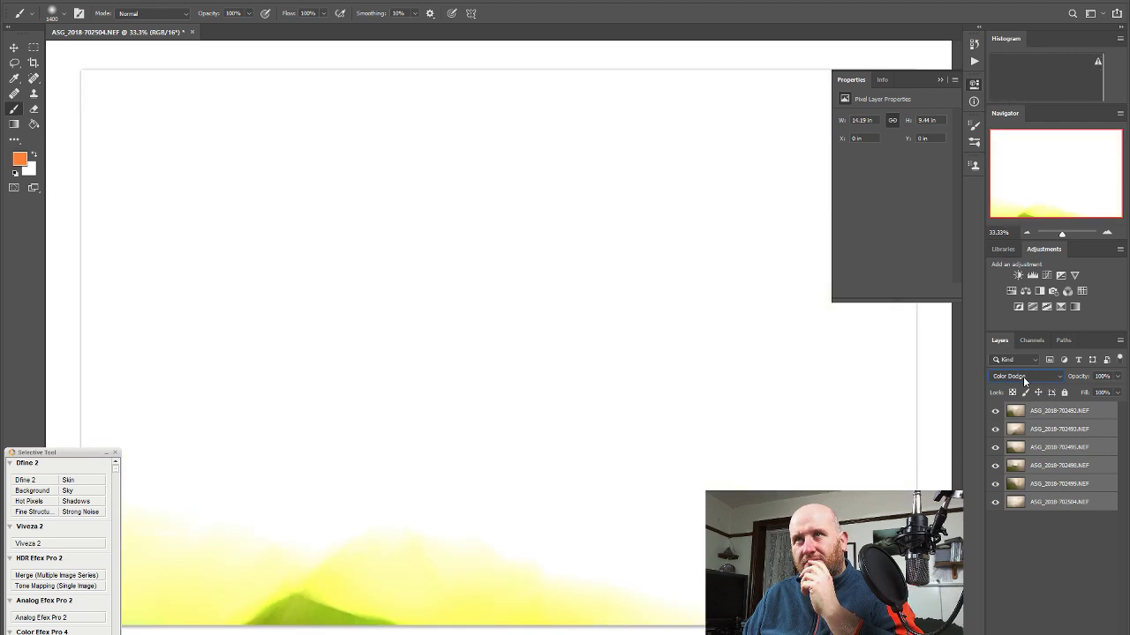
scroll(1022, 376, down, 2)
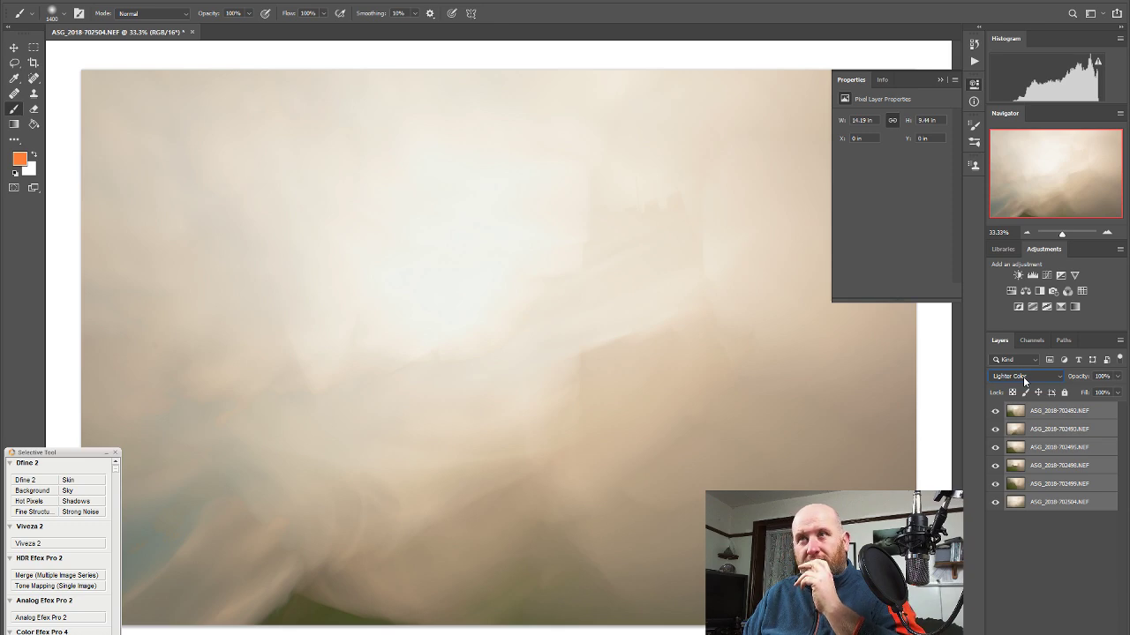
scroll(1024, 379, down, 2)
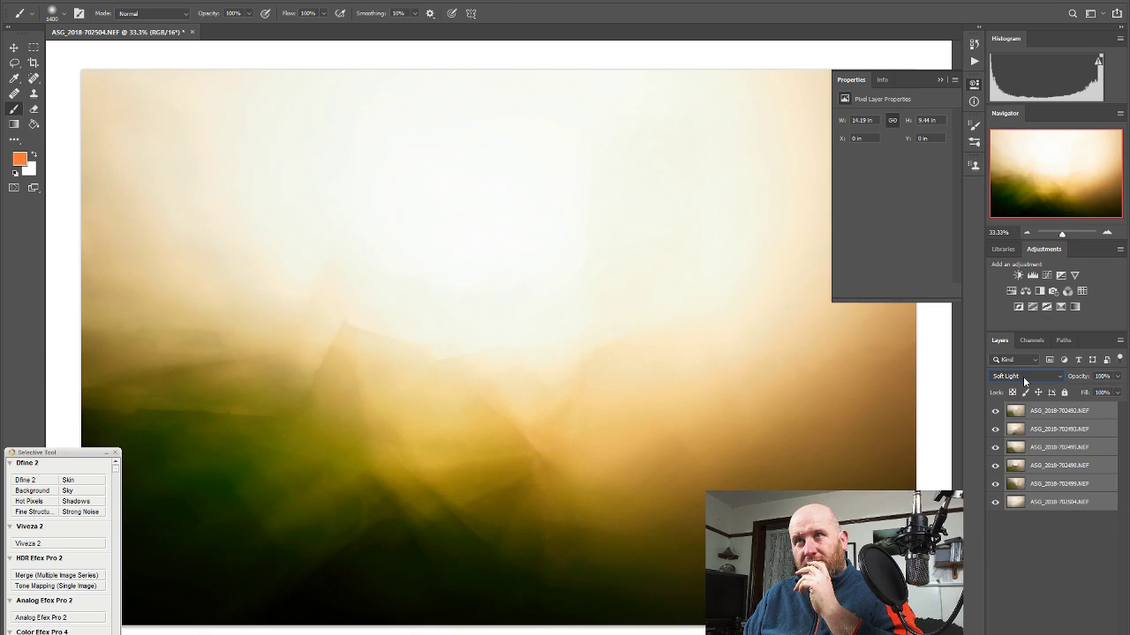
scroll(1023, 376, down, 1)
scroll(1023, 376, up, 1)
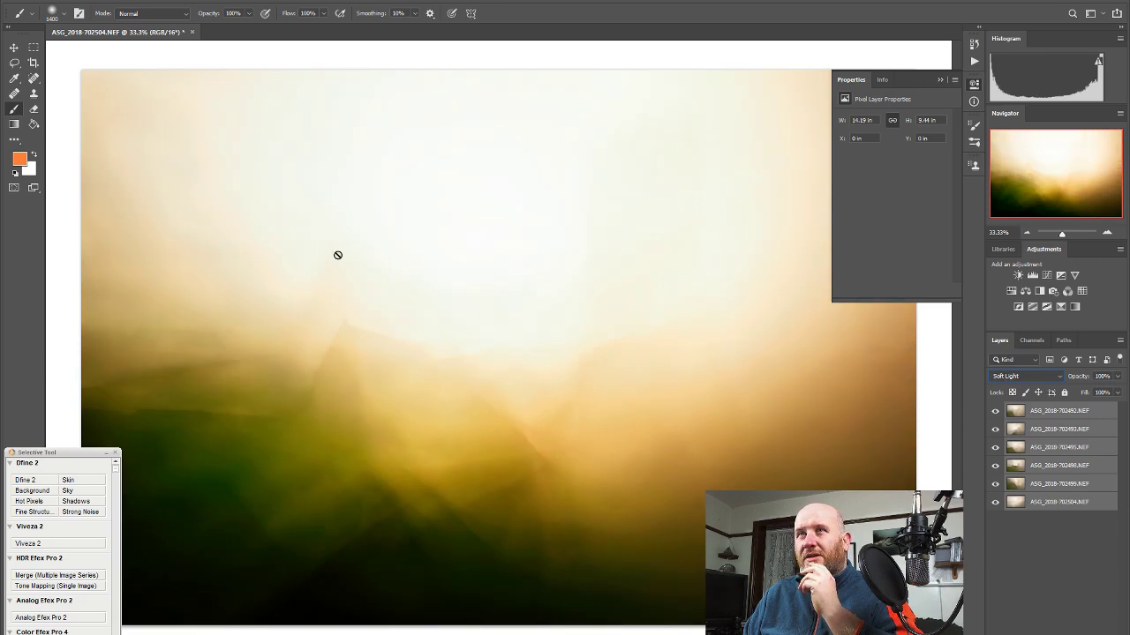
click(1026, 378)
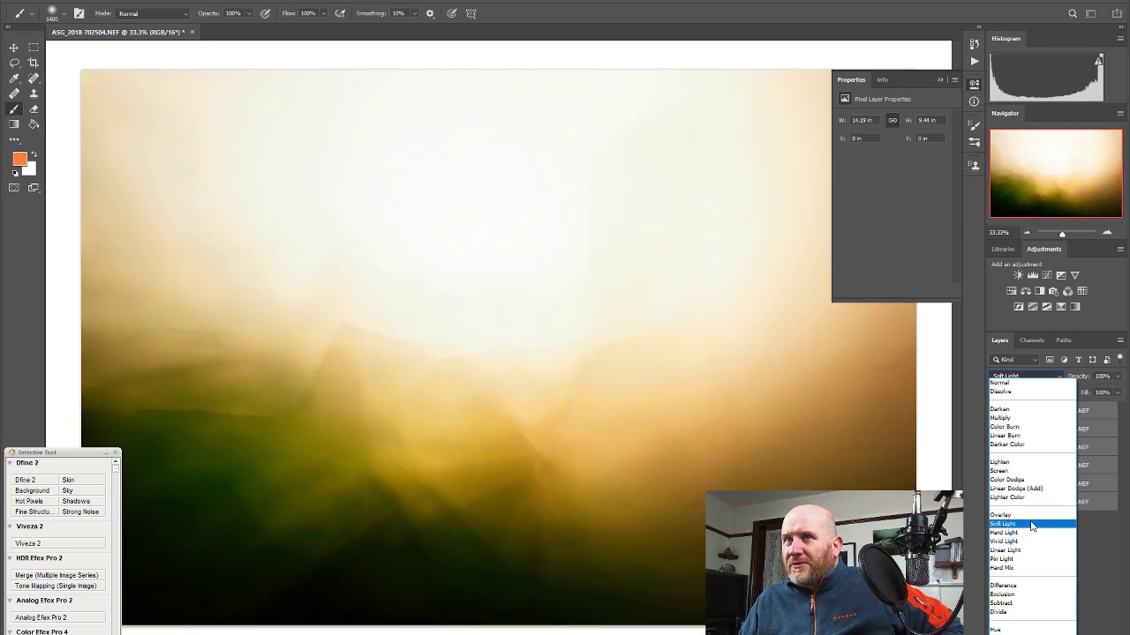
click(1030, 522)
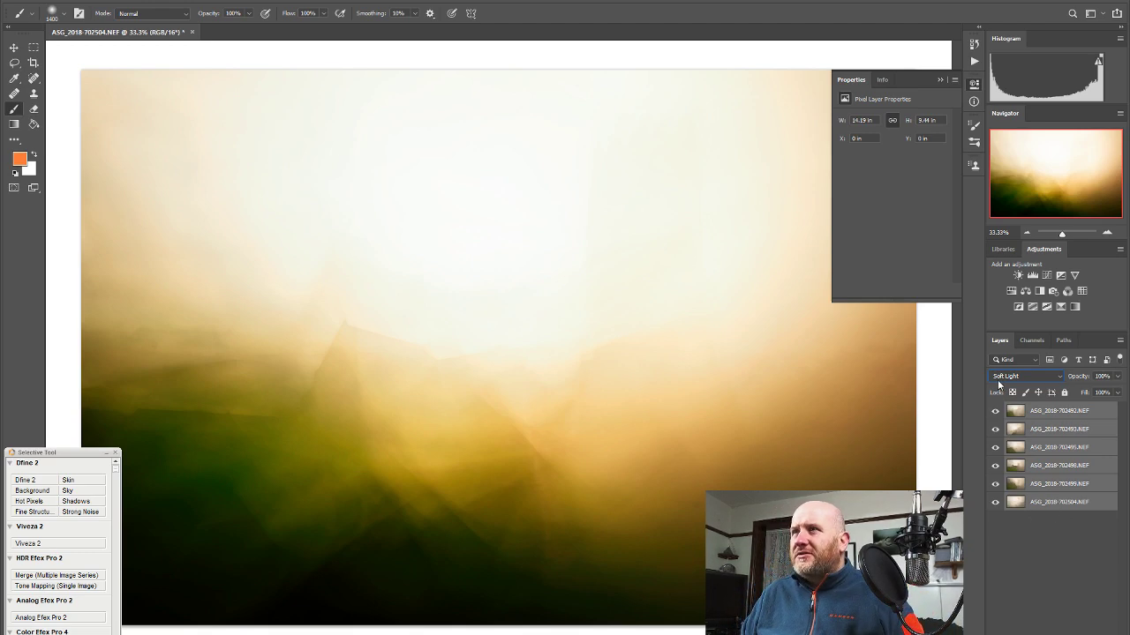
click(996, 466)
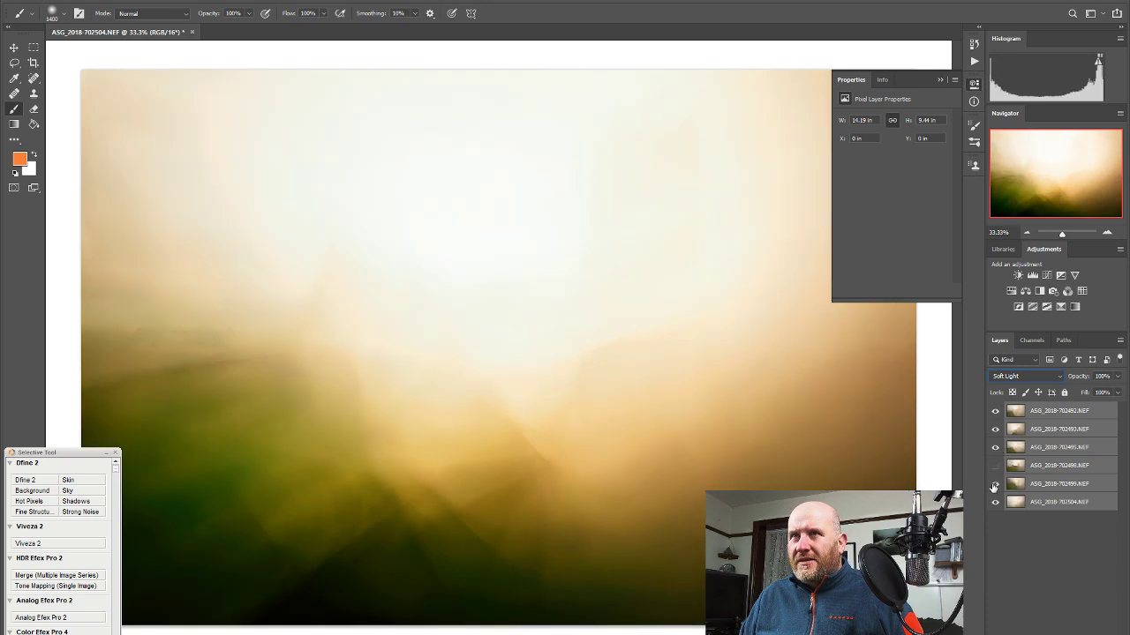
click(994, 484)
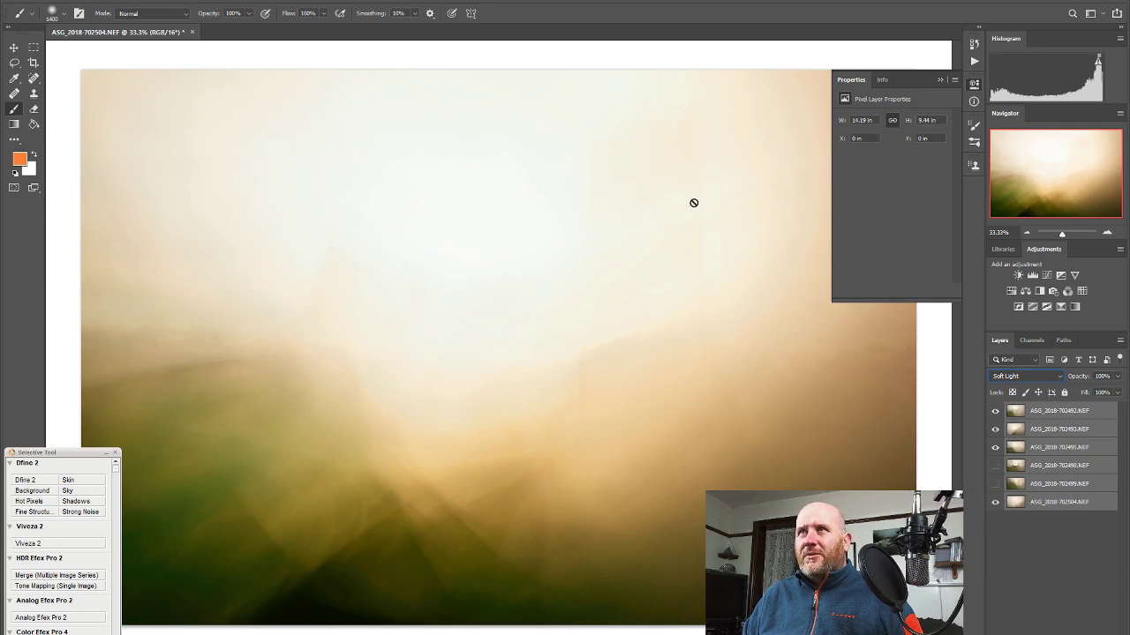
click(996, 466)
click(996, 484)
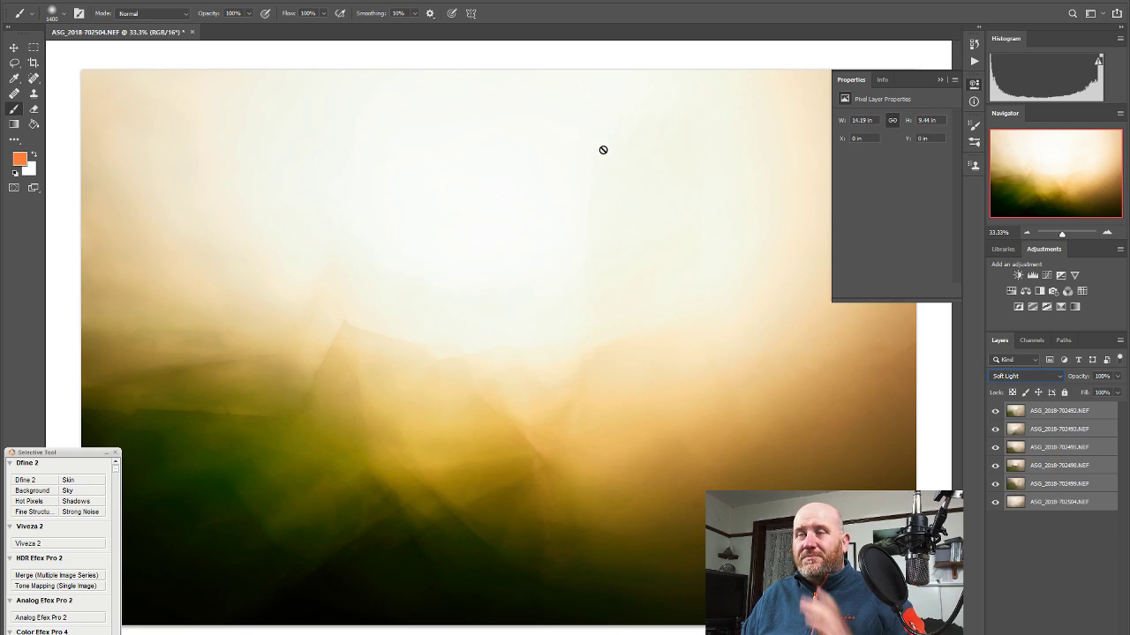
click(995, 484)
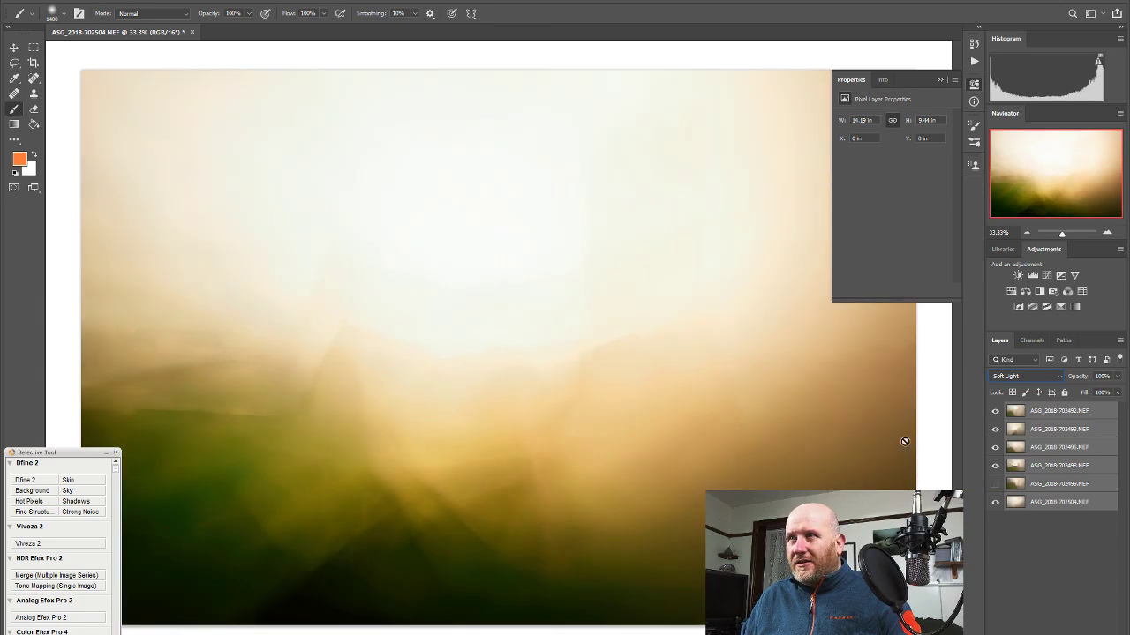
click(995, 503)
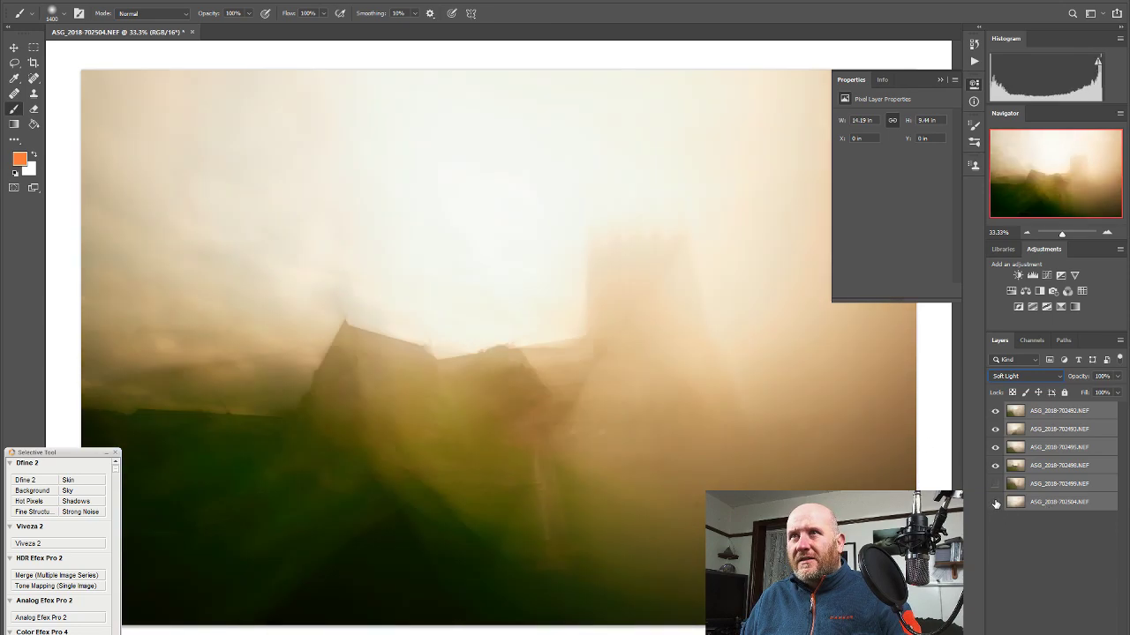
click(994, 502)
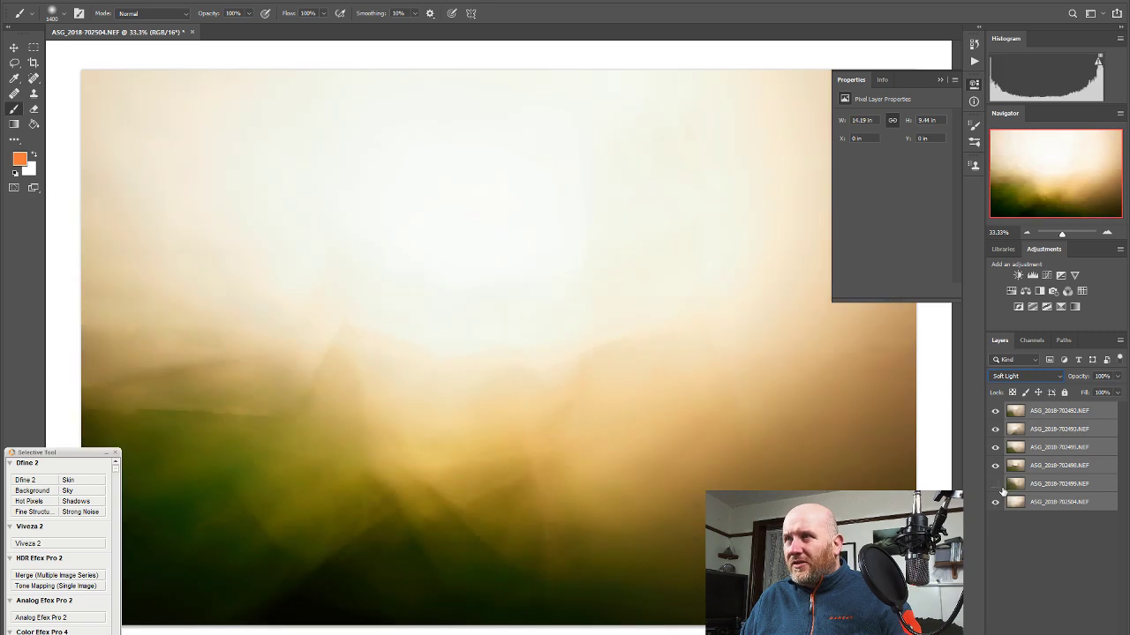
click(994, 448)
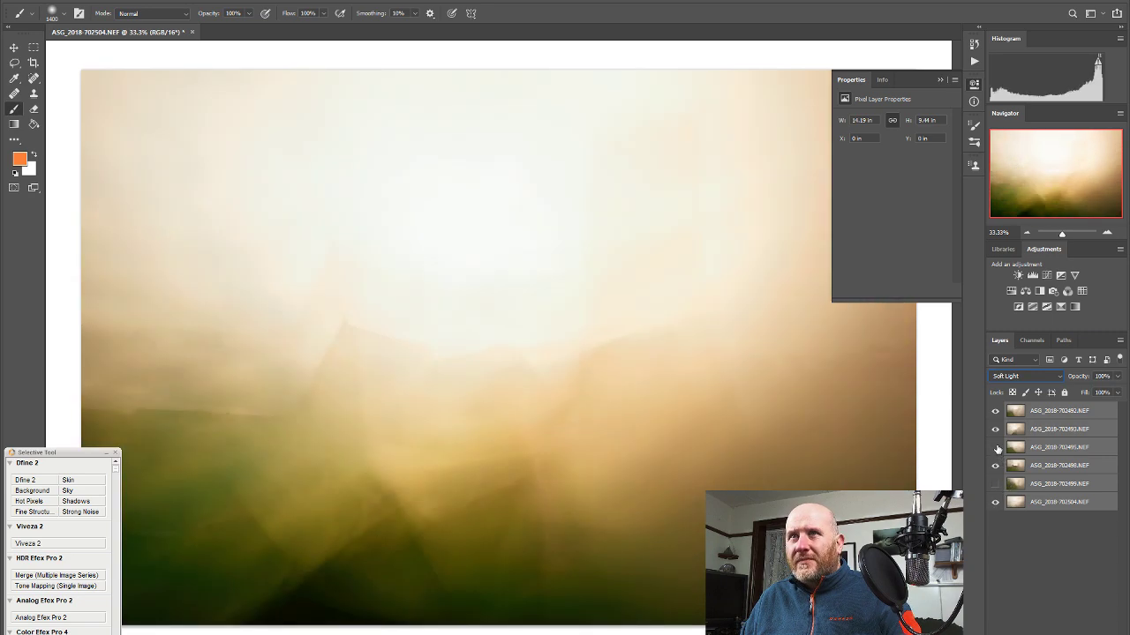
click(995, 448)
click(996, 447)
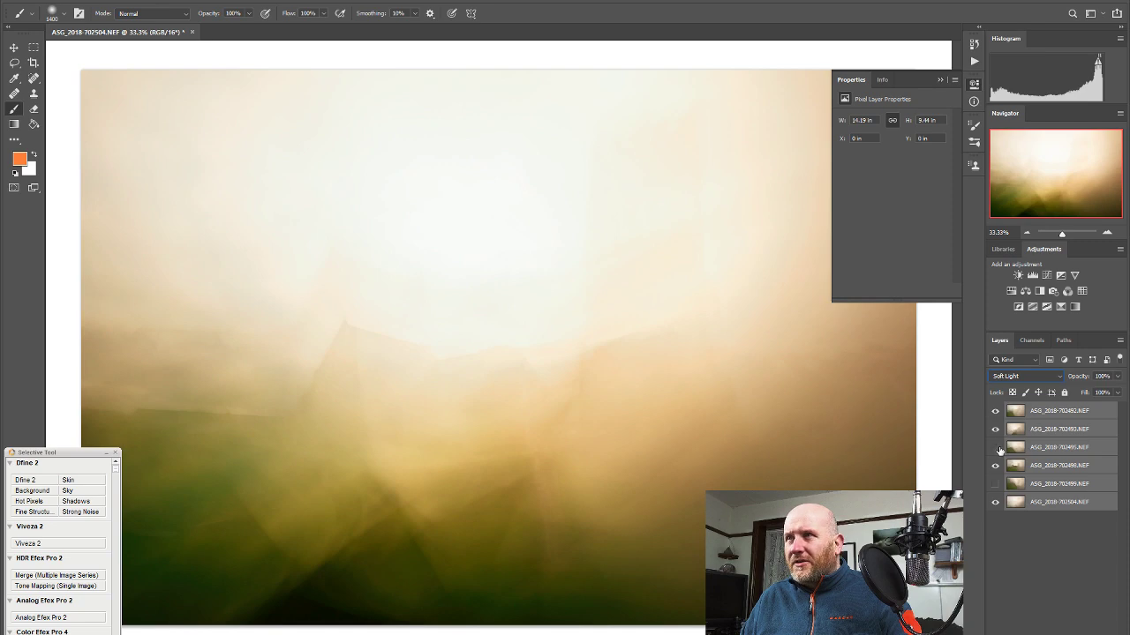
click(995, 448)
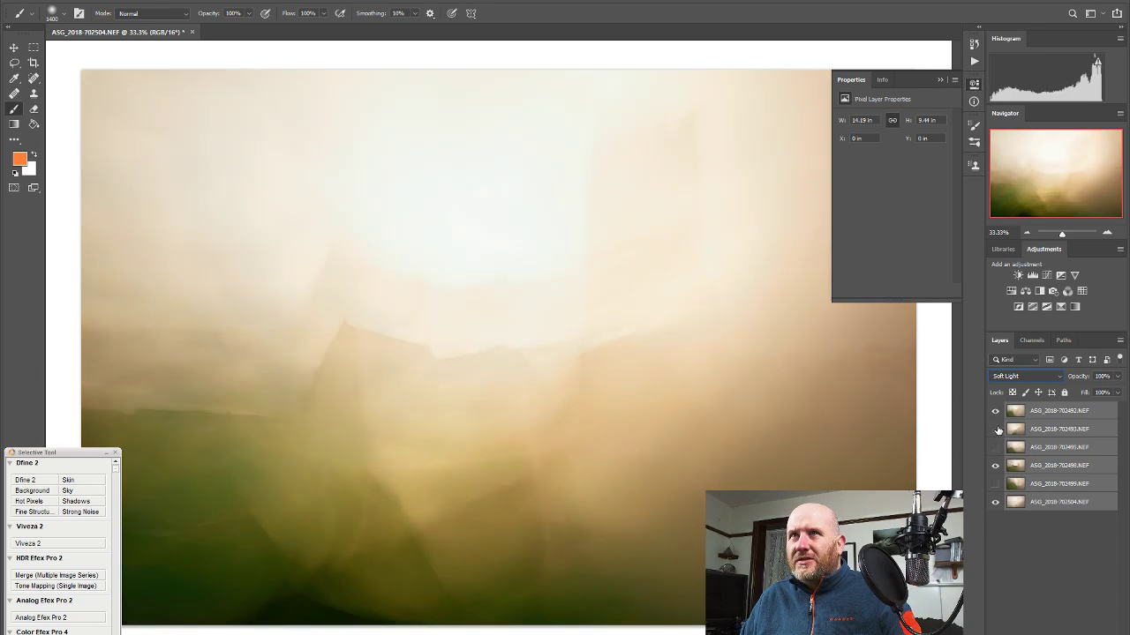
click(996, 430)
click(996, 412)
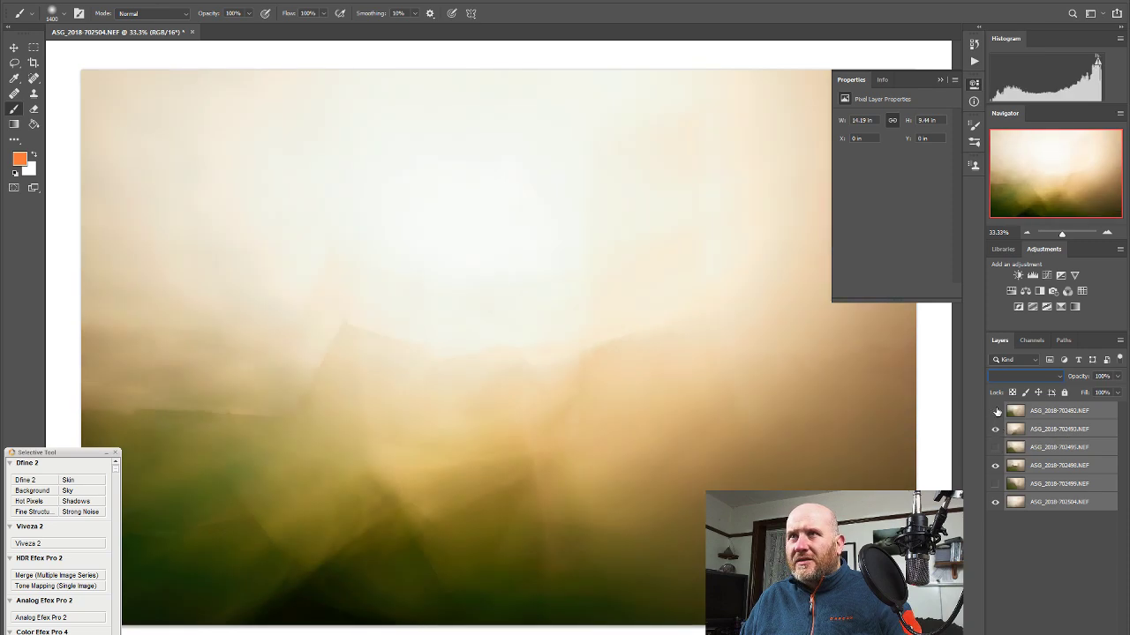
click(996, 411)
click(997, 412)
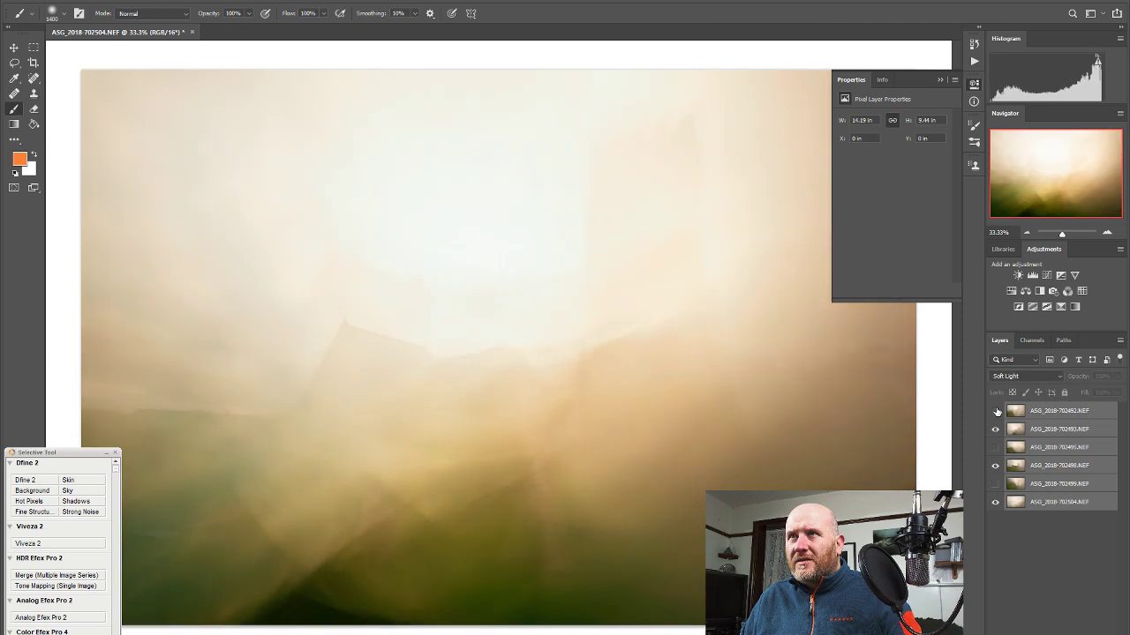
click(996, 429)
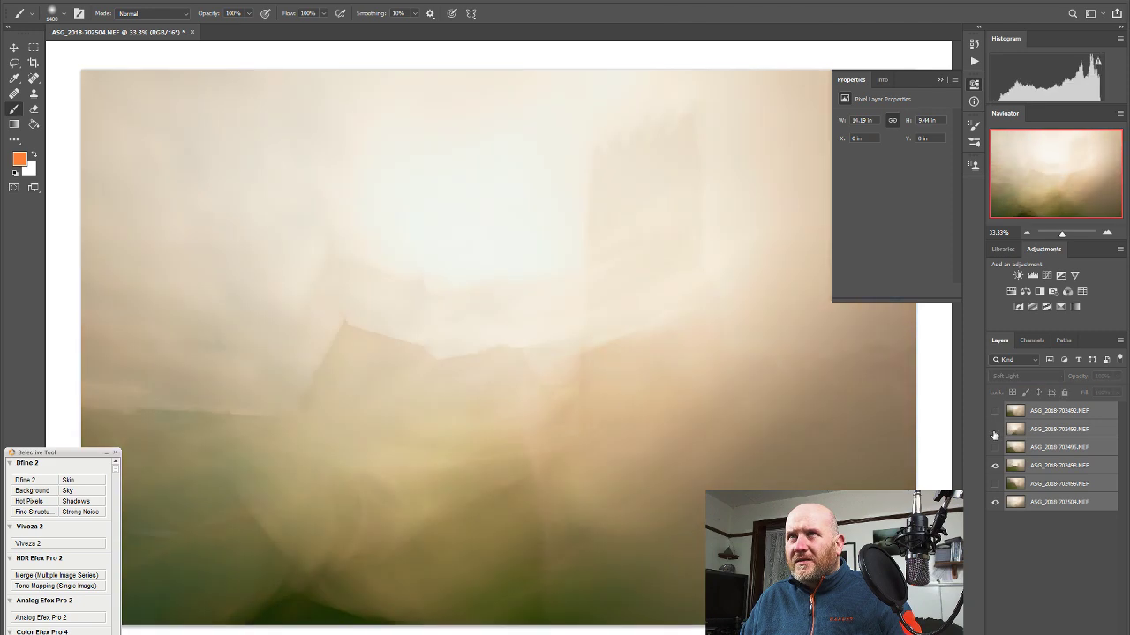
click(1043, 432)
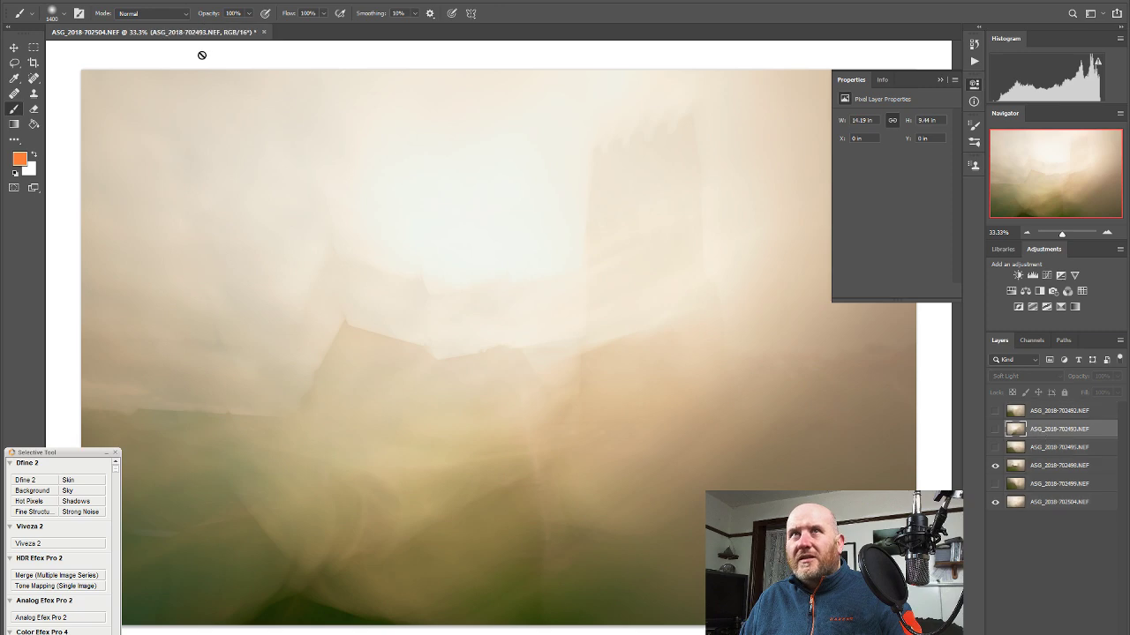
click(13, 47)
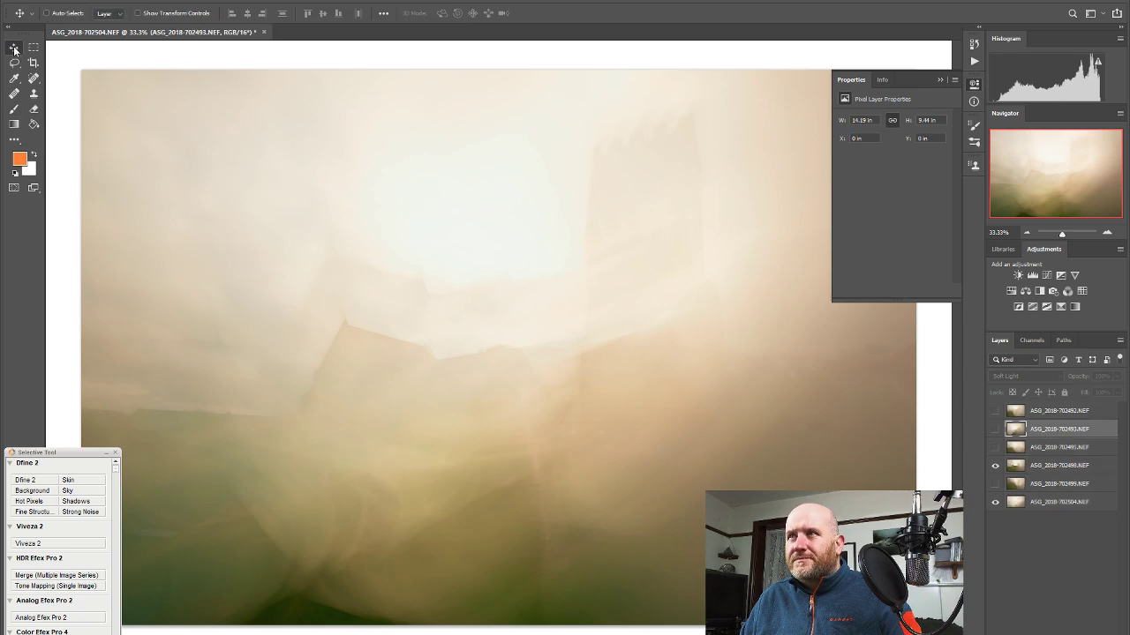
click(995, 502)
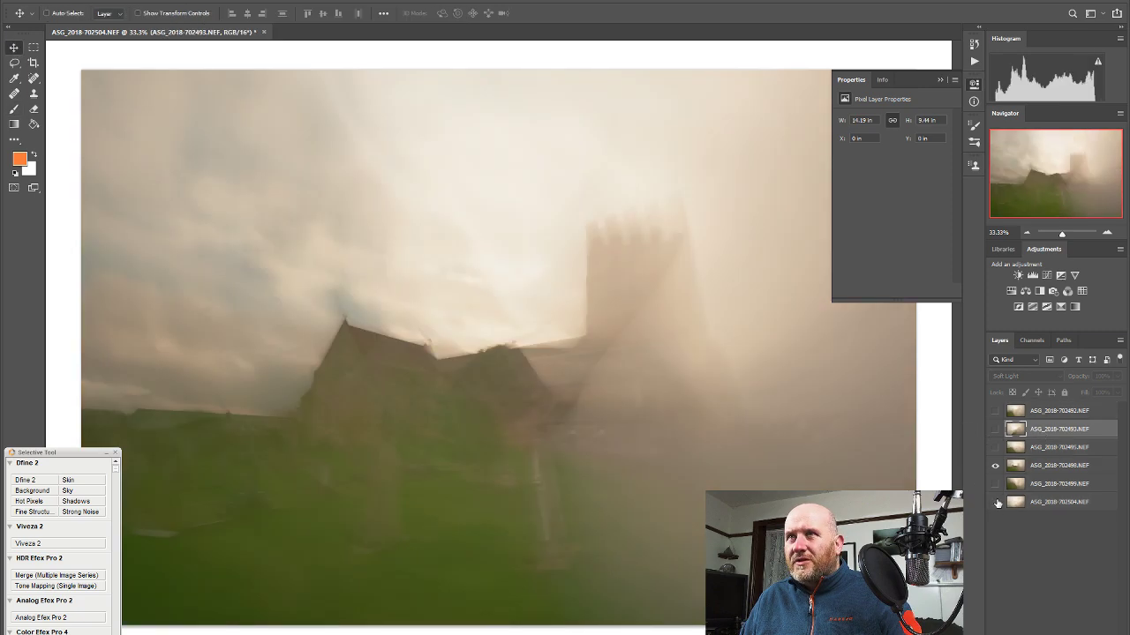
click(996, 502)
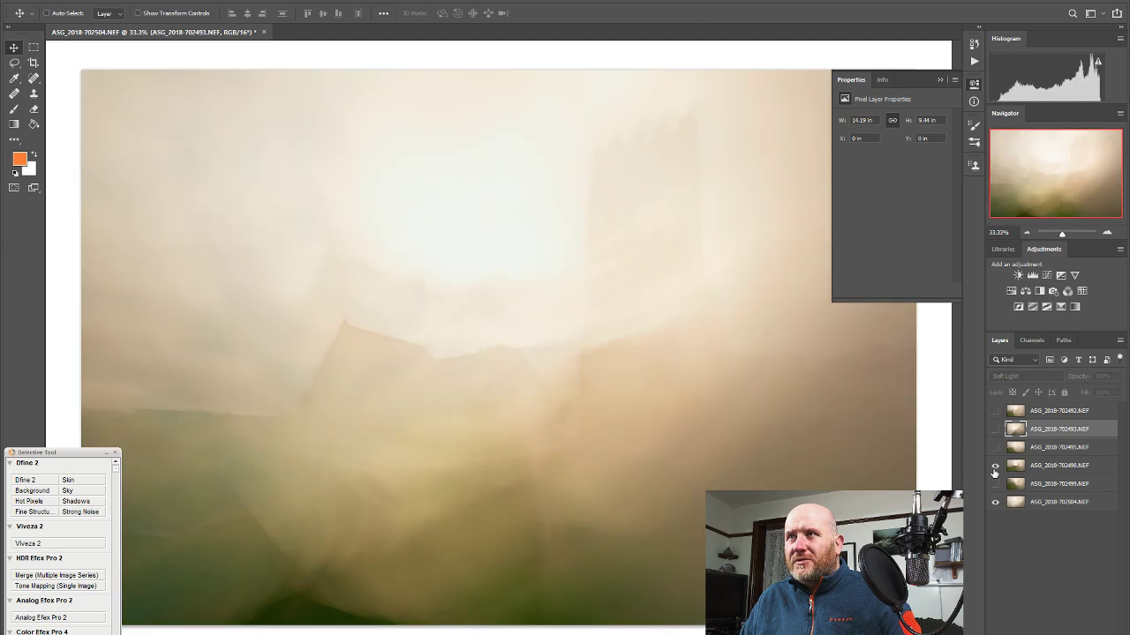
click(995, 466)
click(995, 466)
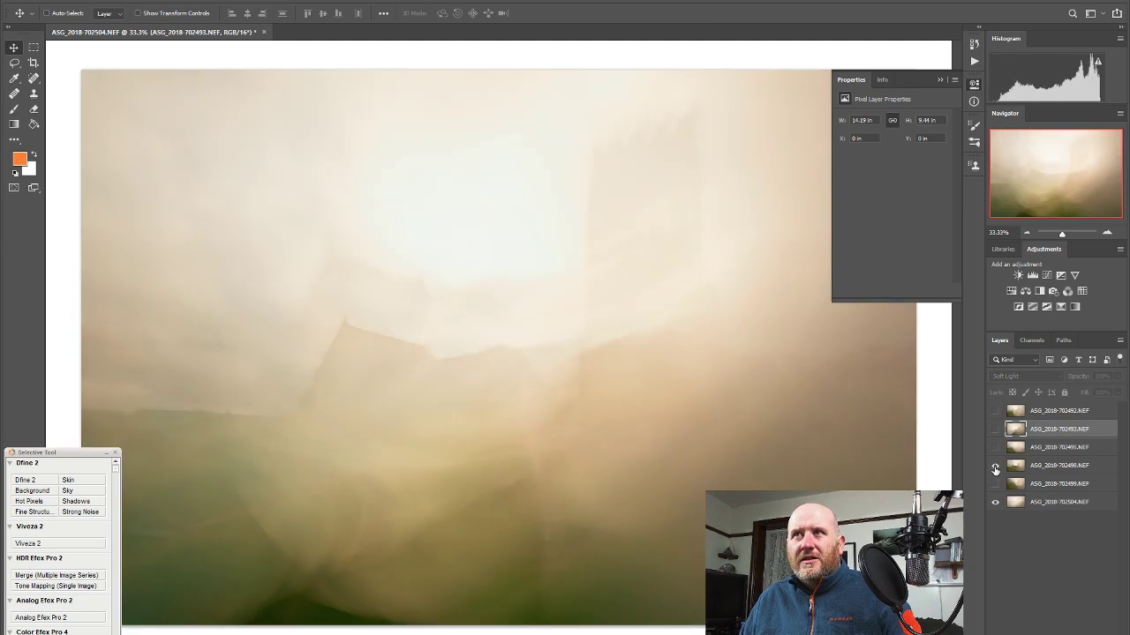
click(1052, 466)
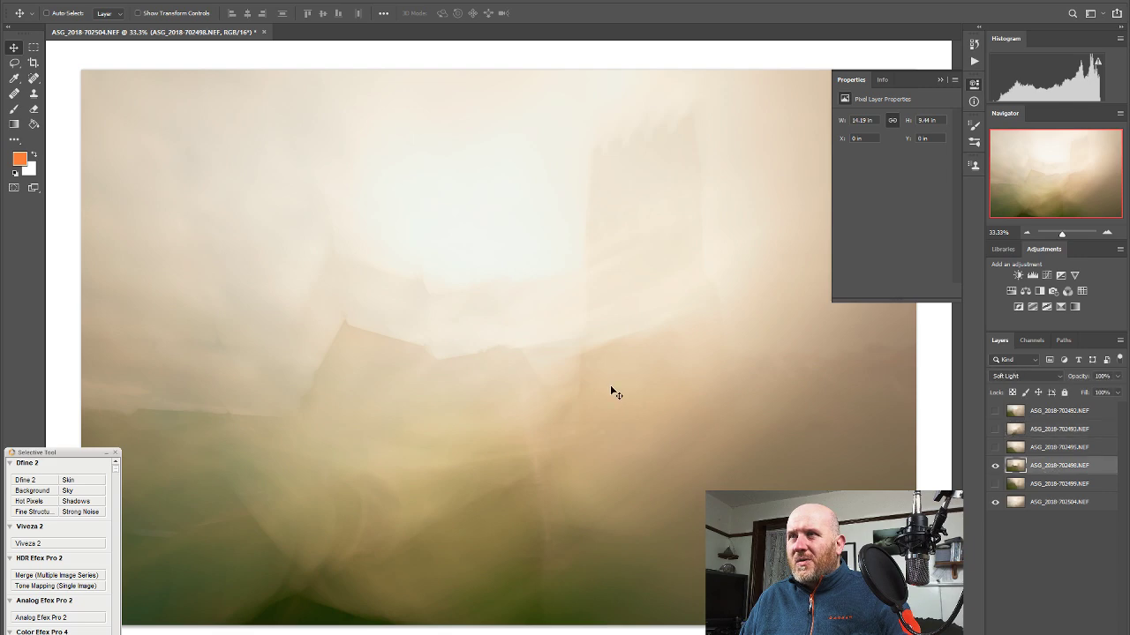
drag(537, 413, 525, 345)
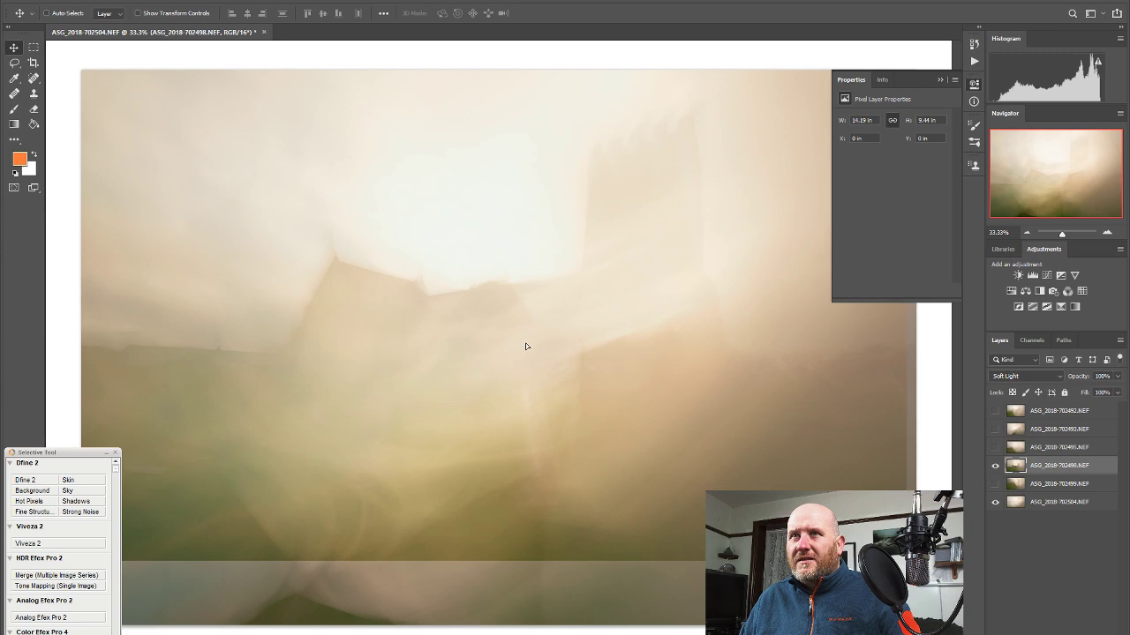
click(996, 413)
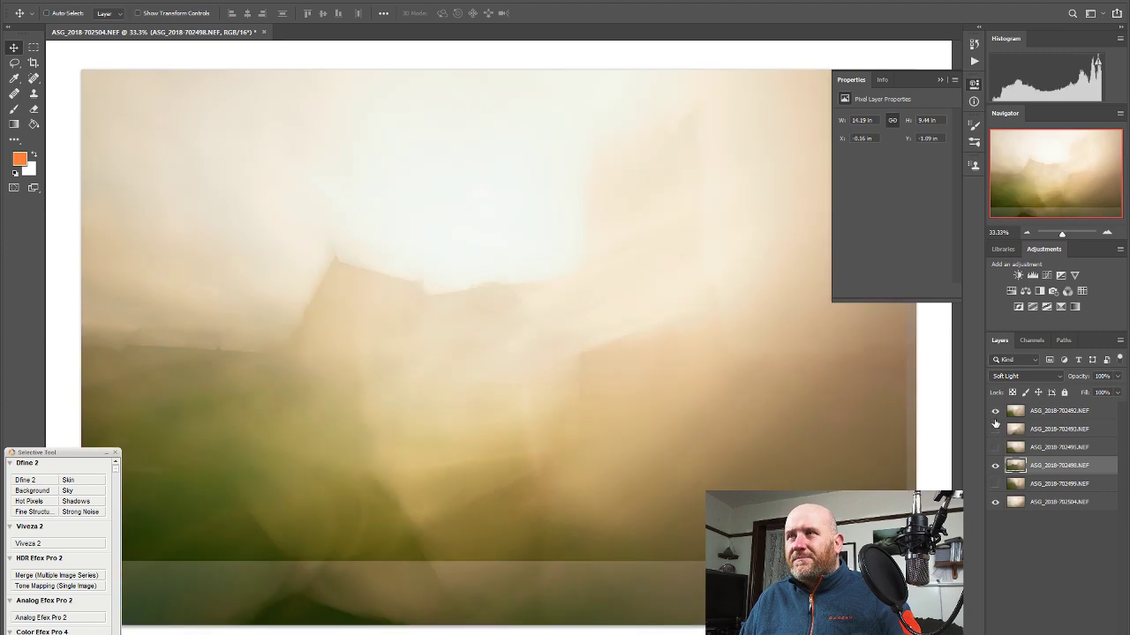
click(995, 430)
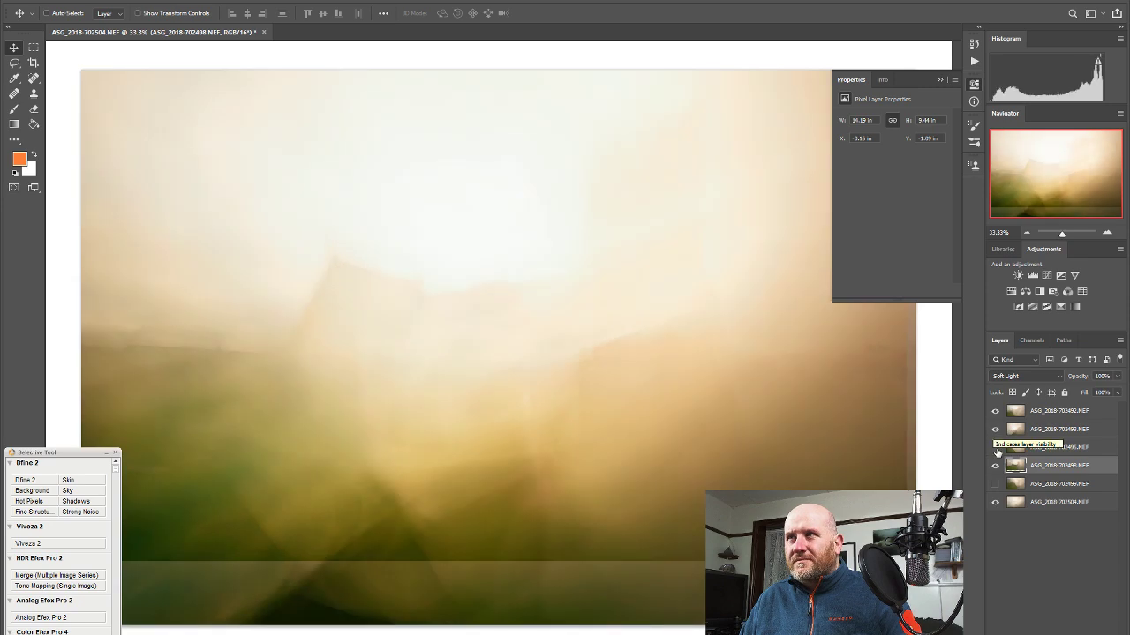
click(995, 448)
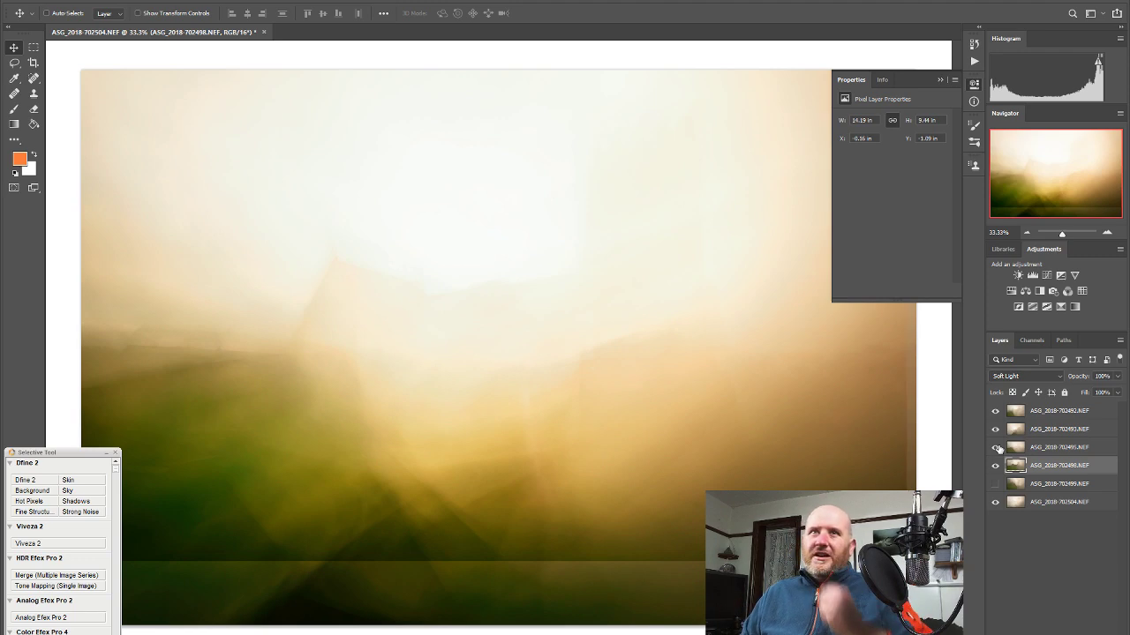
click(995, 430)
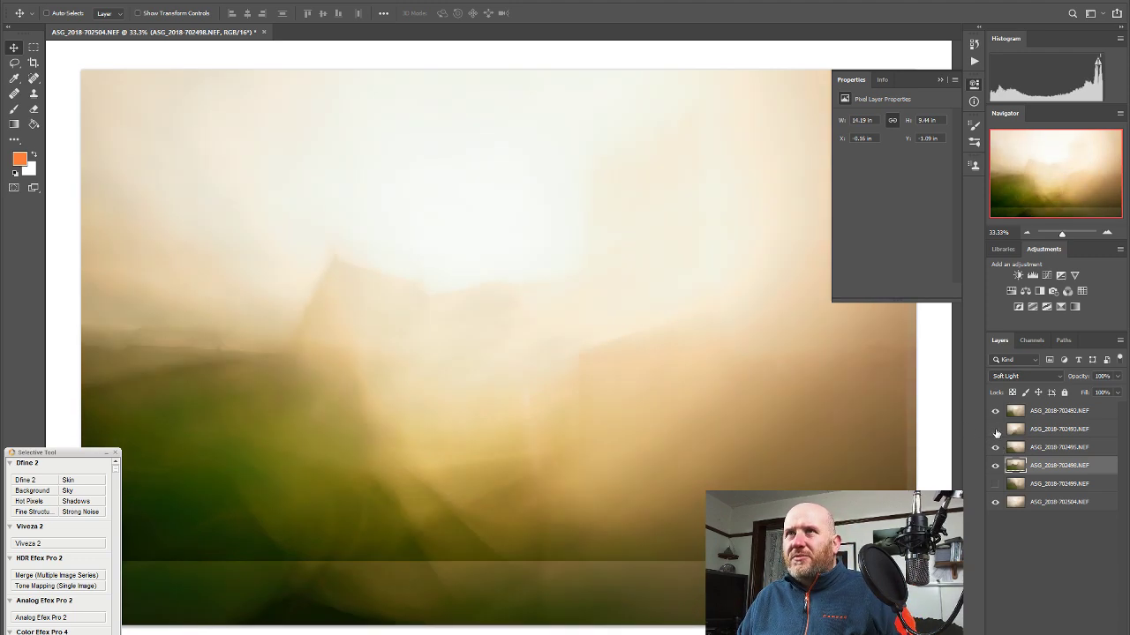
click(1070, 432)
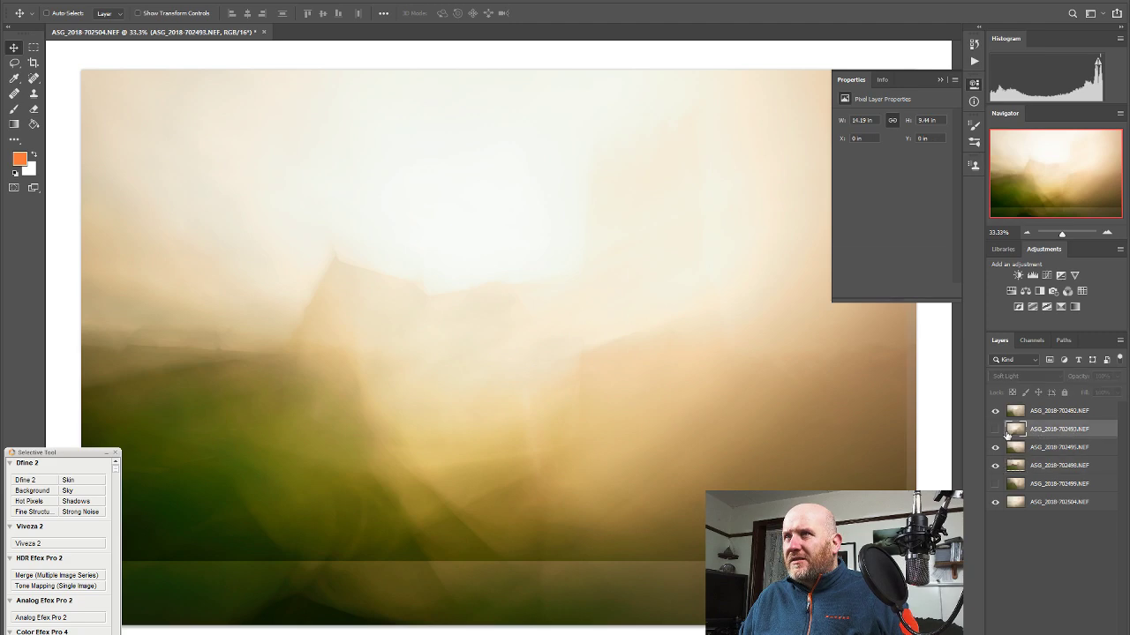
click(994, 430)
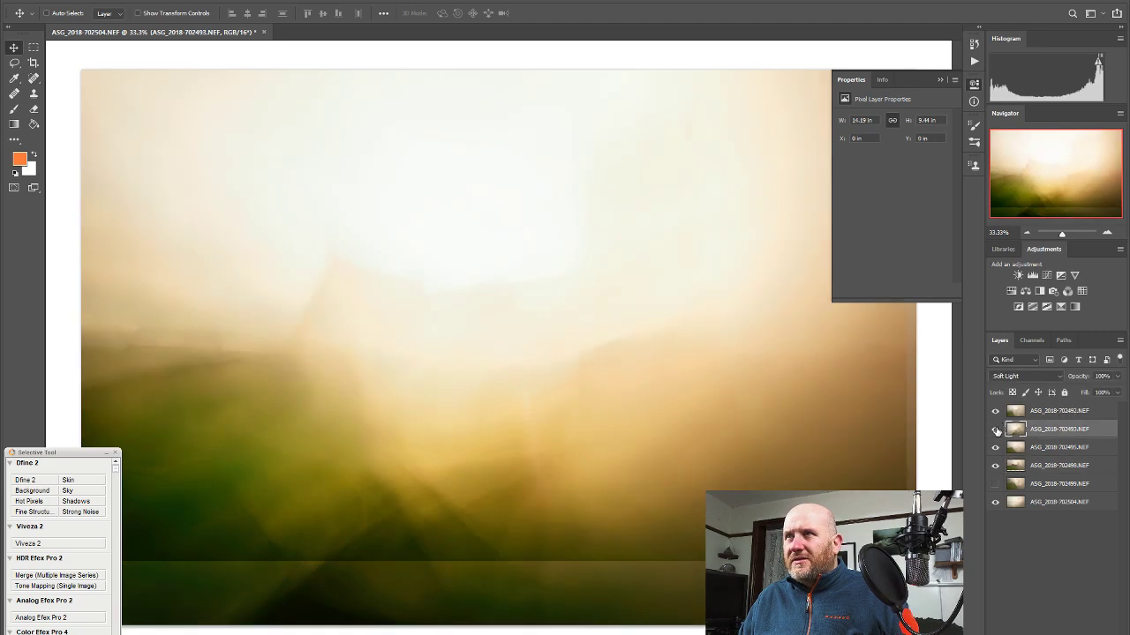
click(995, 430)
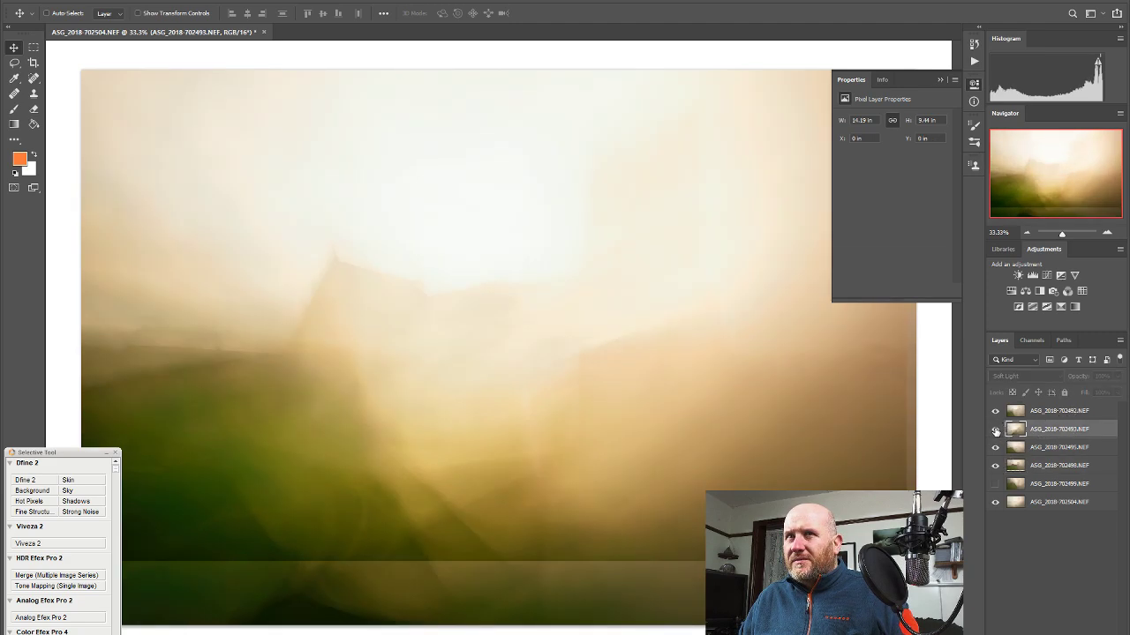
click(995, 429)
click(995, 429)
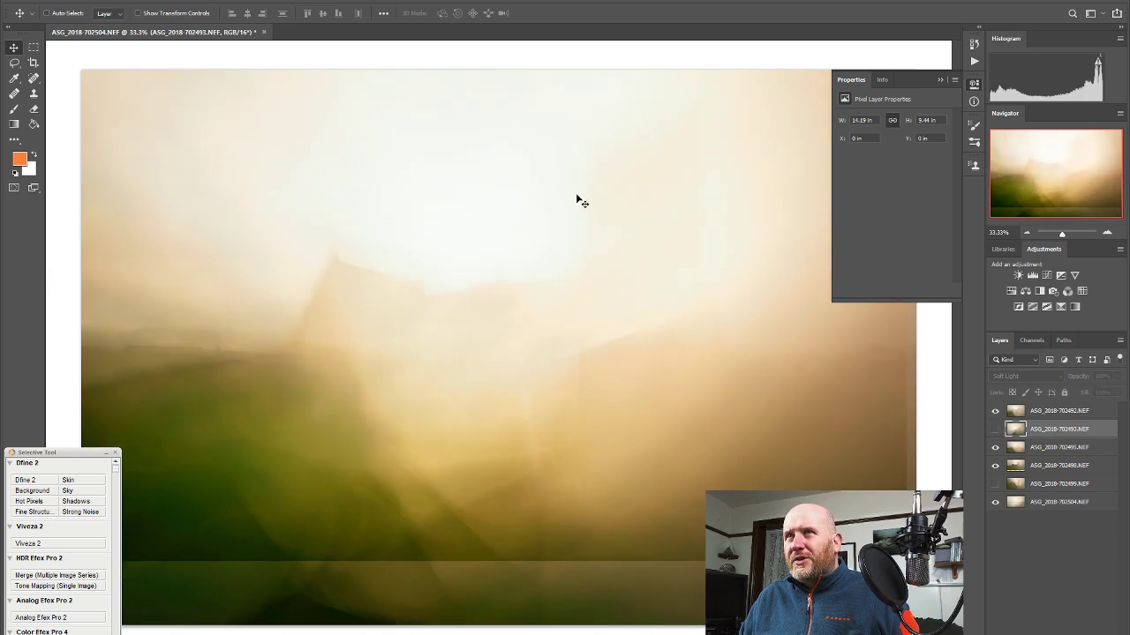
click(995, 429)
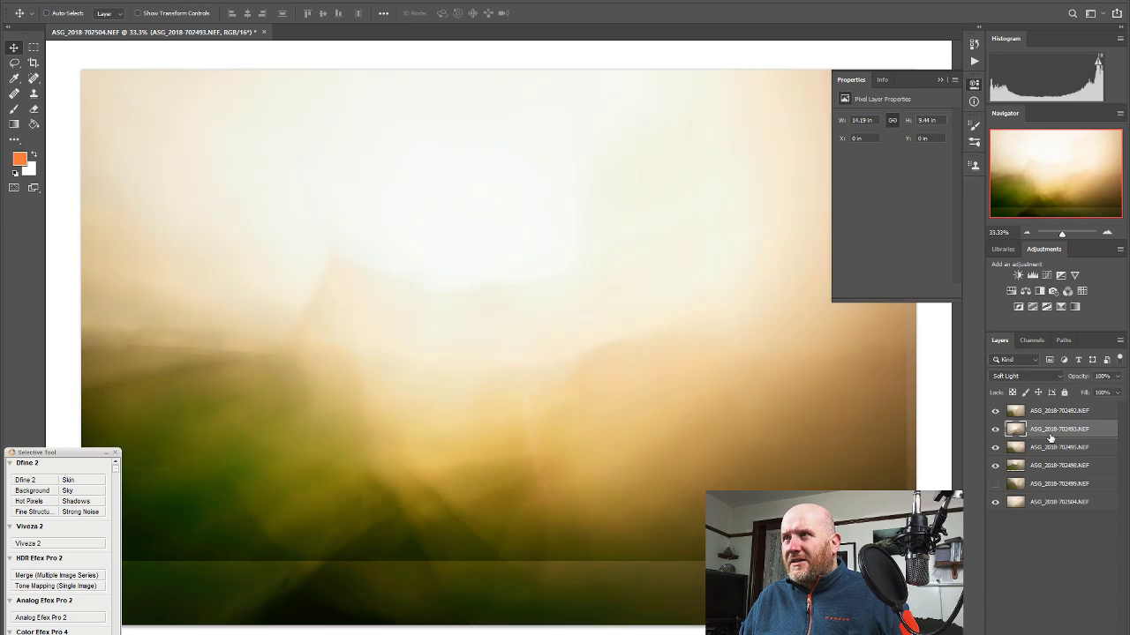
click(994, 431)
click(994, 430)
click(995, 431)
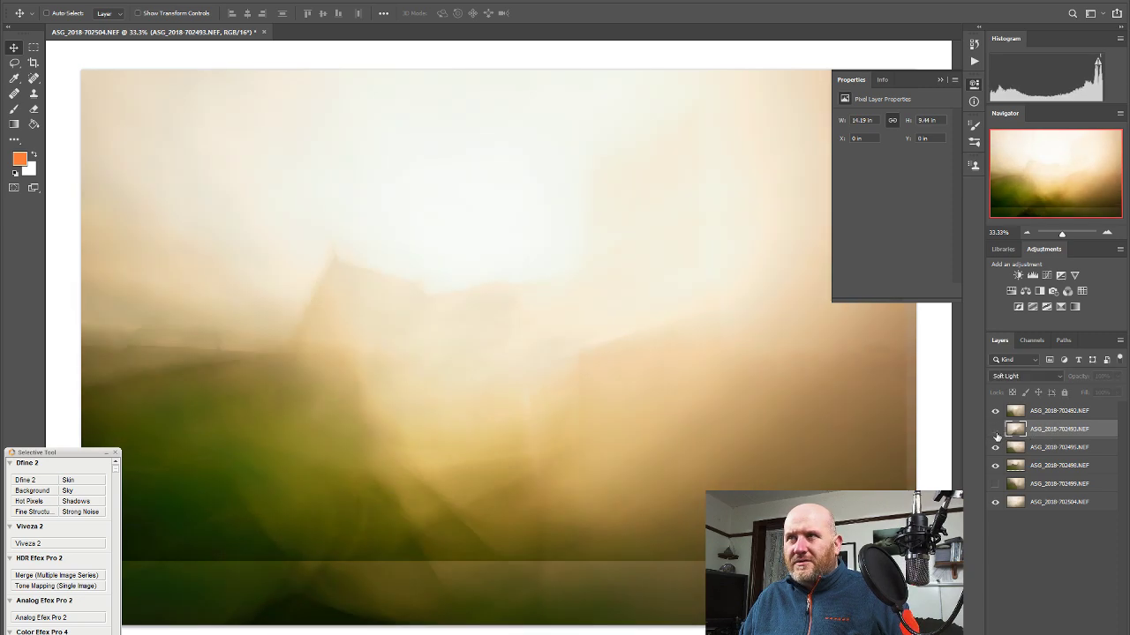
click(995, 431)
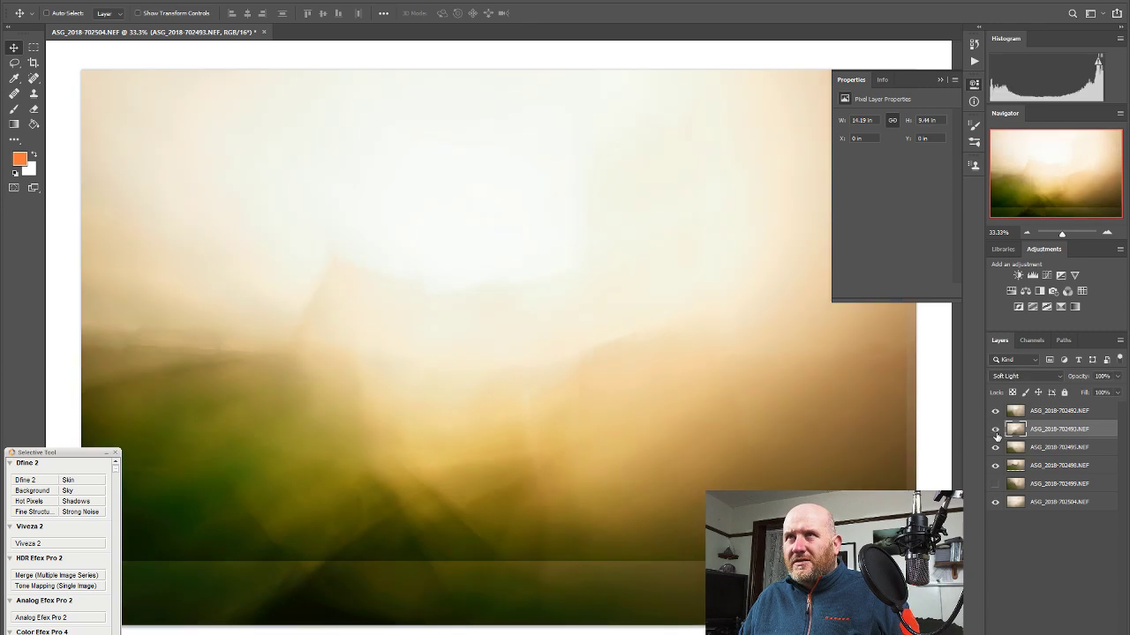
click(994, 430)
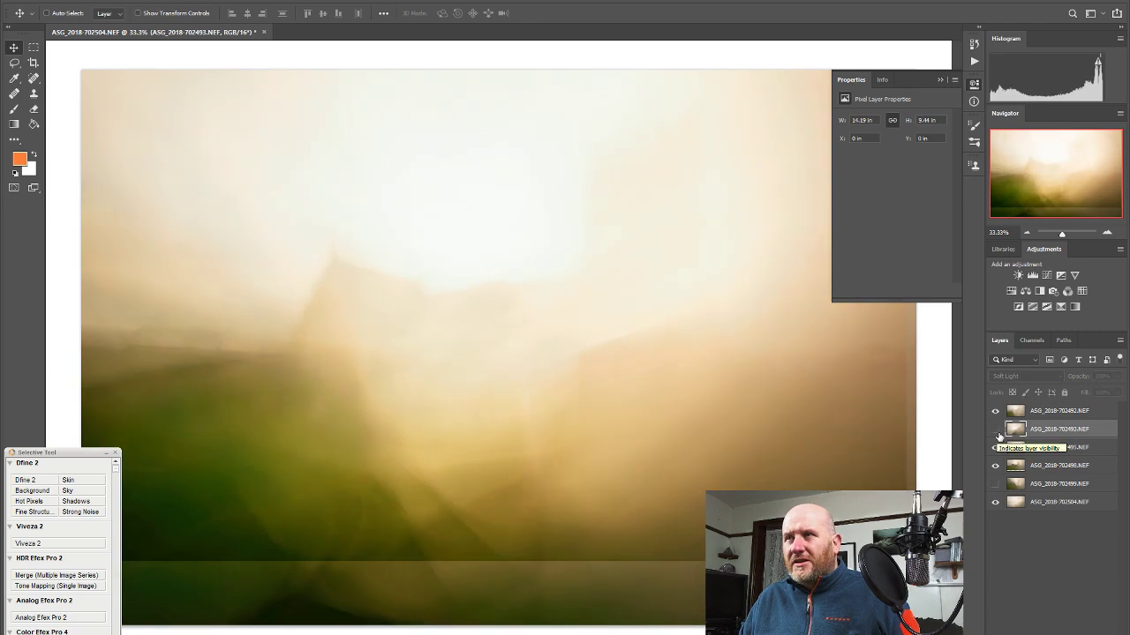
click(996, 447)
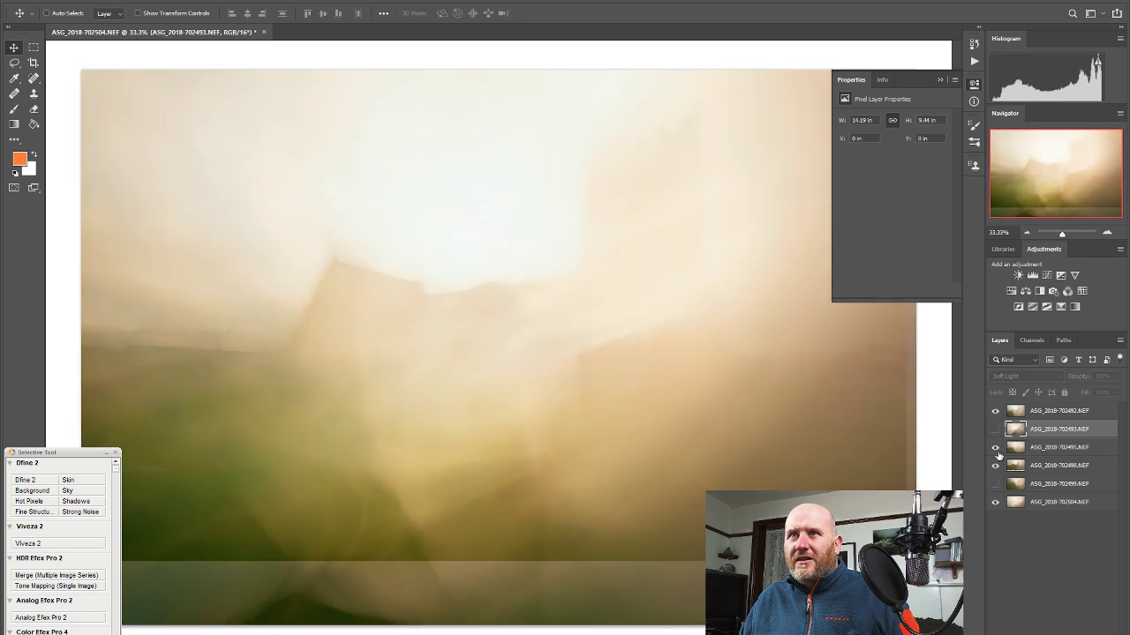
click(995, 448)
click(996, 448)
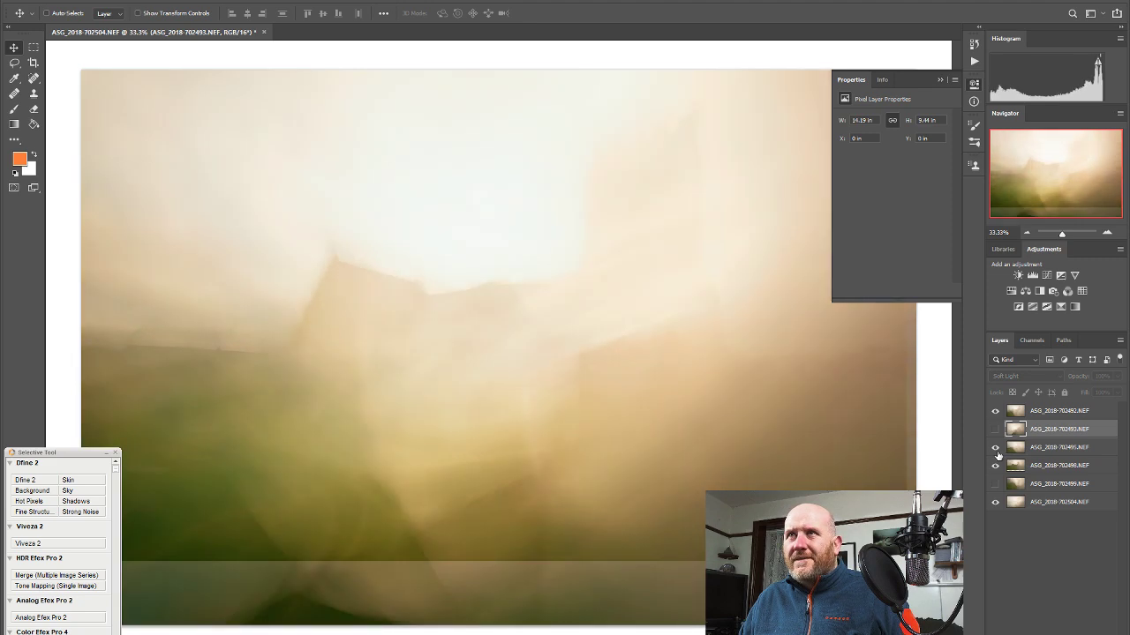
click(1047, 449)
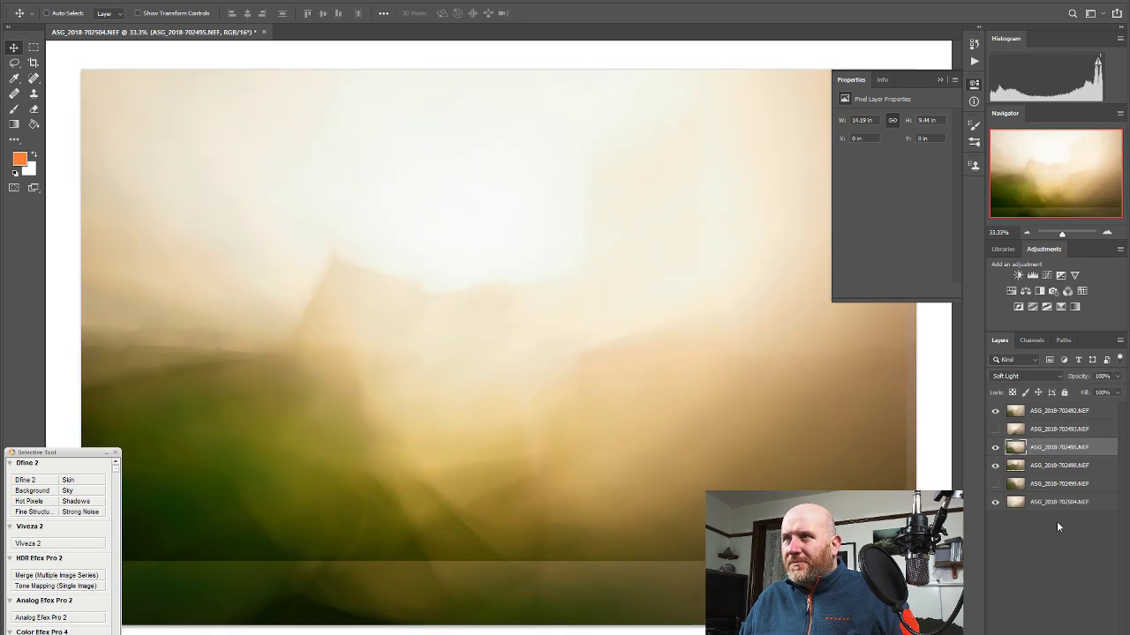
click(14, 124)
drag(584, 258, 446, 462)
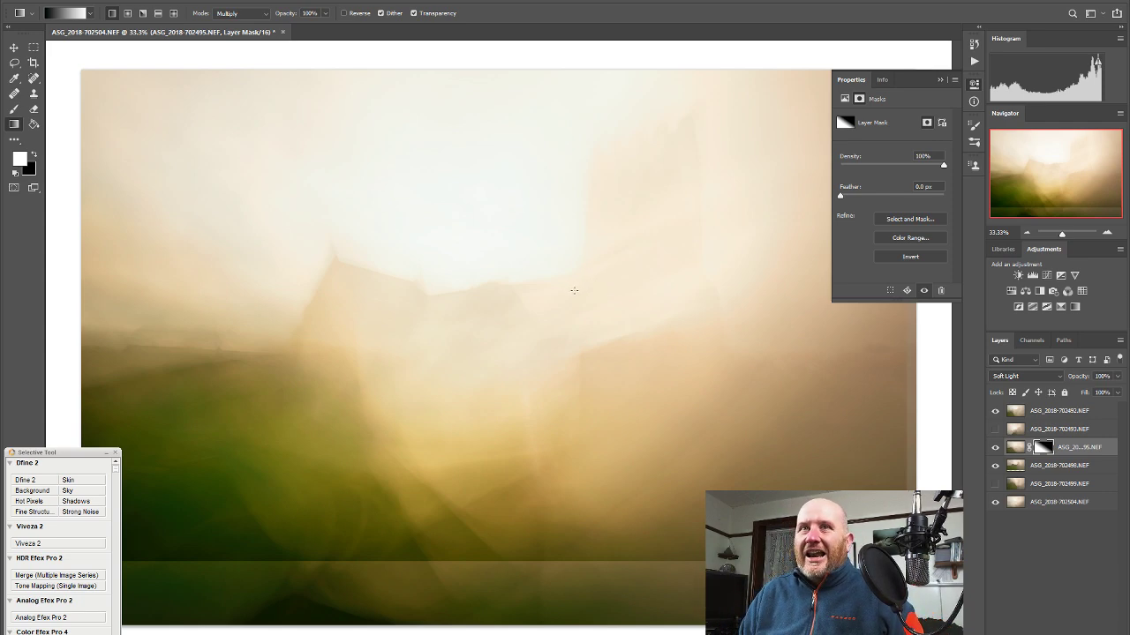
click(995, 466)
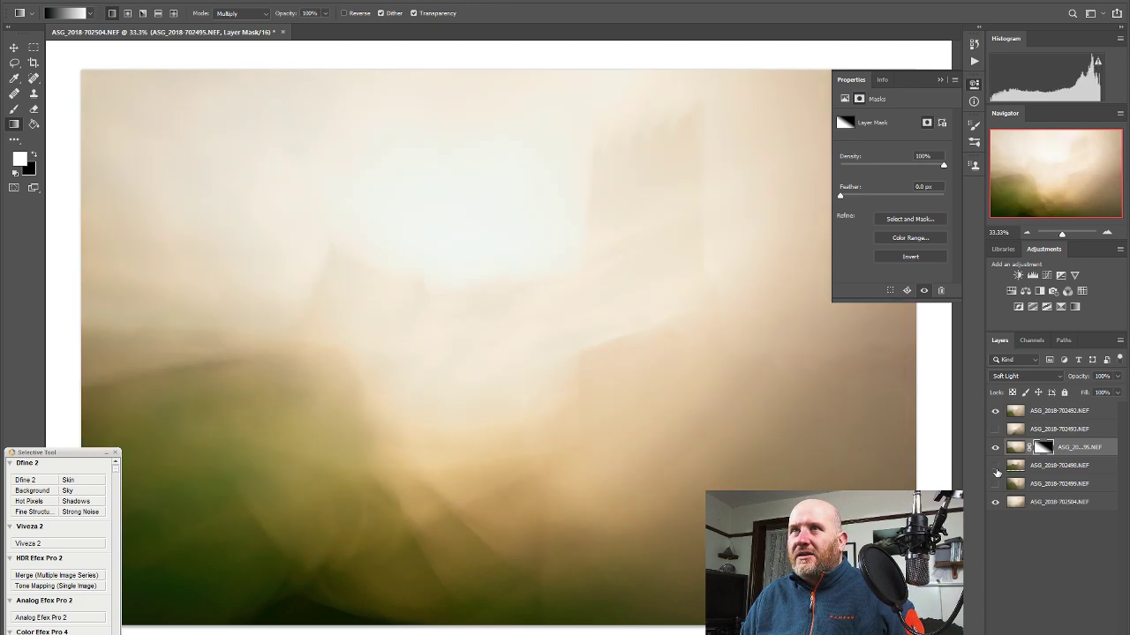
click(996, 469)
click(997, 468)
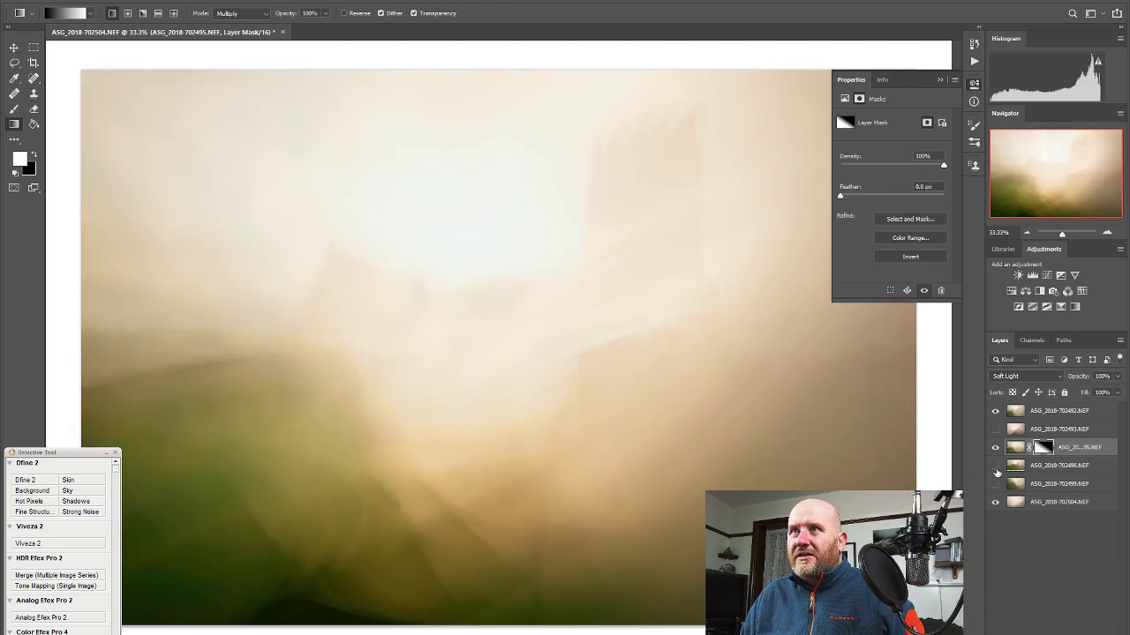
click(996, 469)
click(1041, 467)
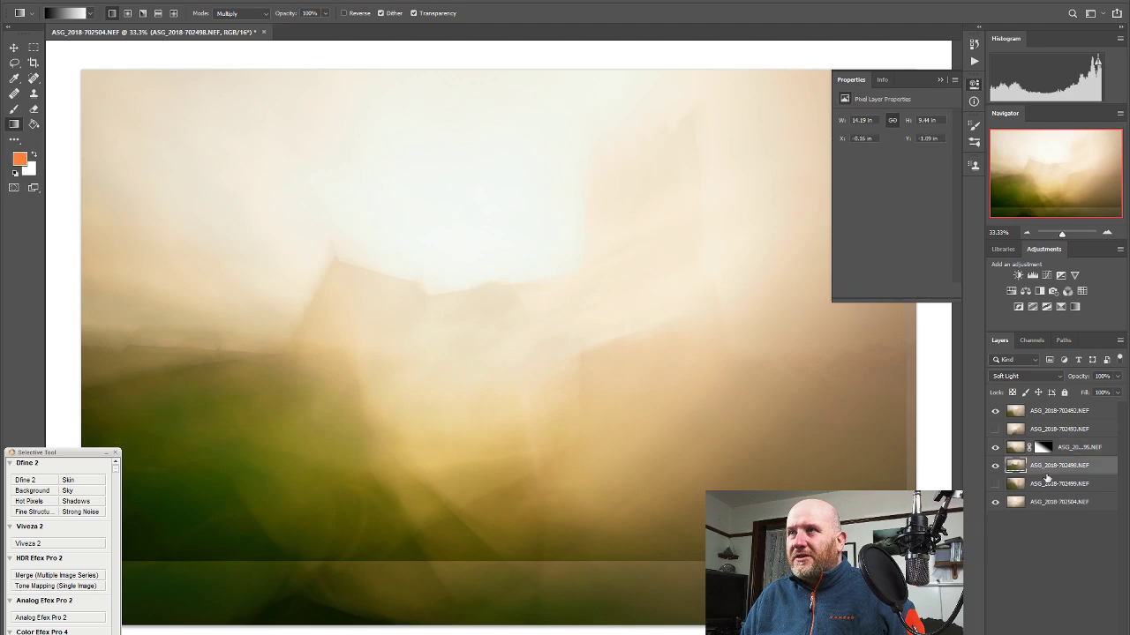
click(1042, 633)
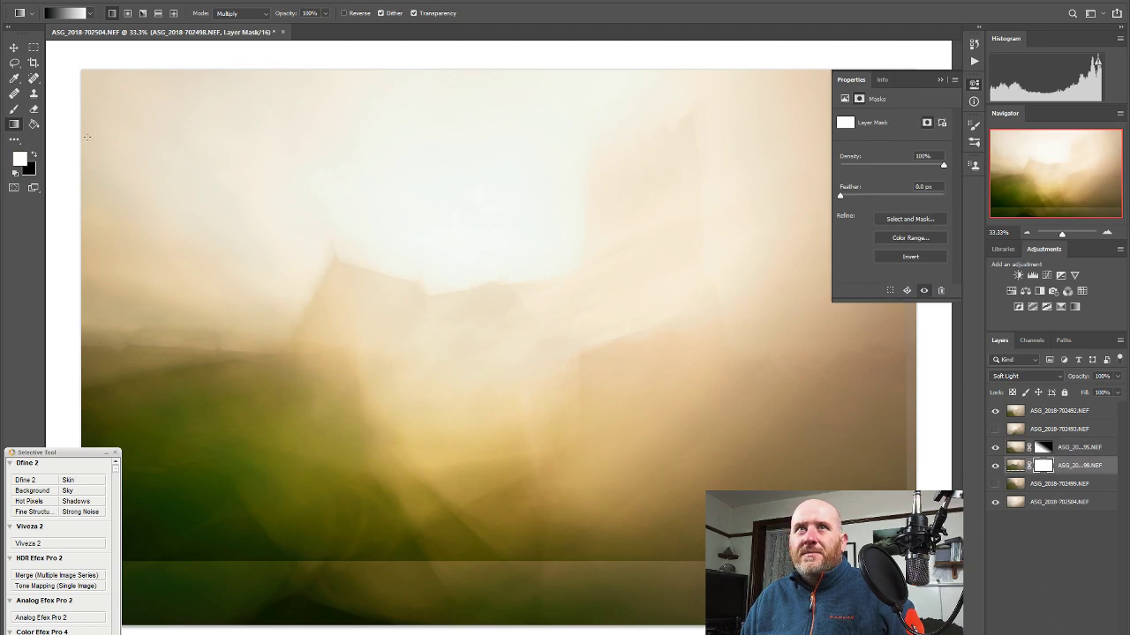
drag(504, 197, 496, 466)
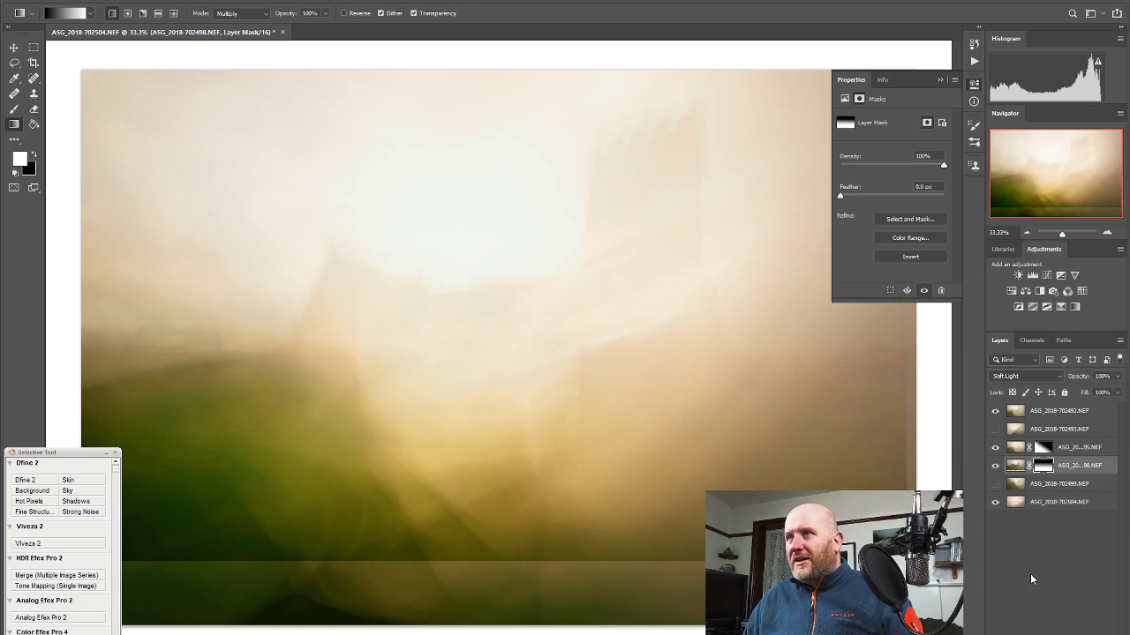
click(996, 503)
click(996, 503)
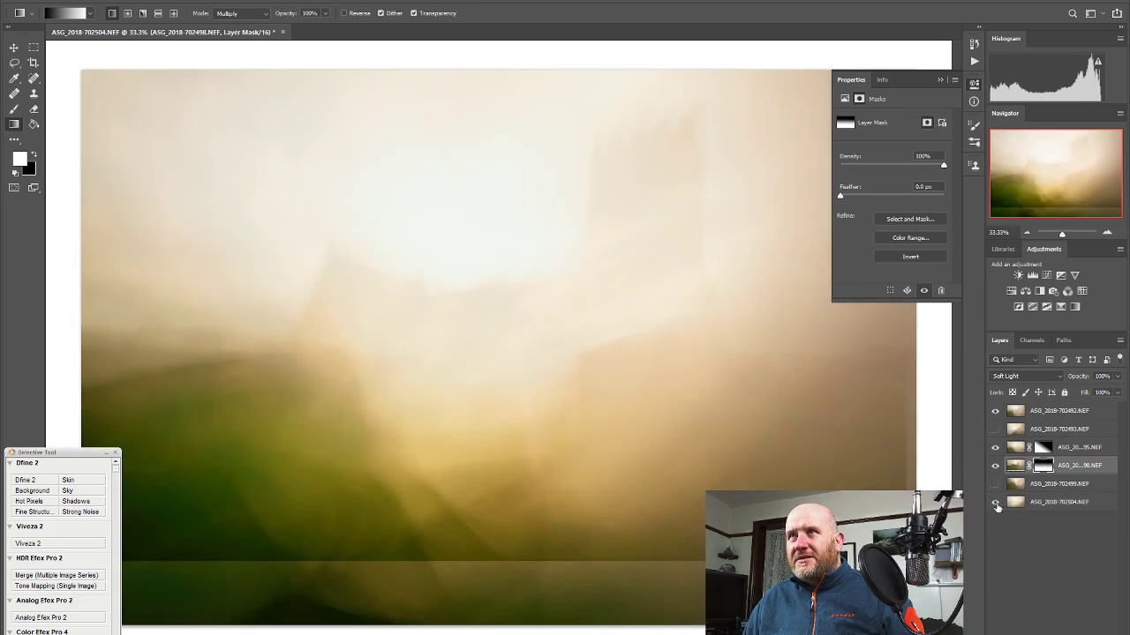
click(994, 485)
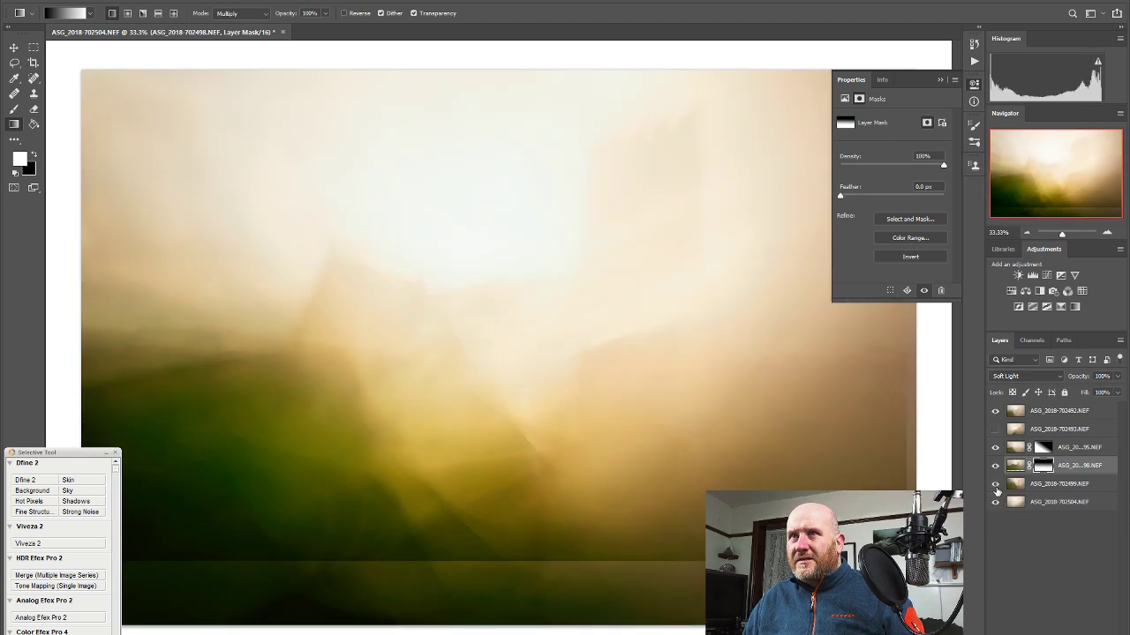
click(994, 485)
click(994, 485)
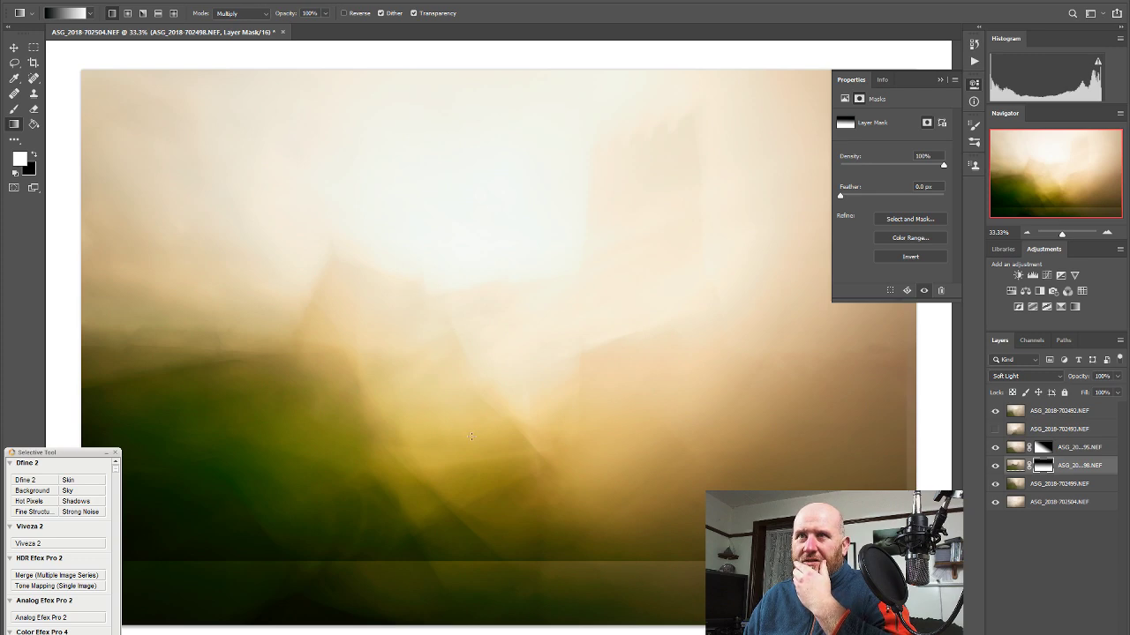
click(13, 46)
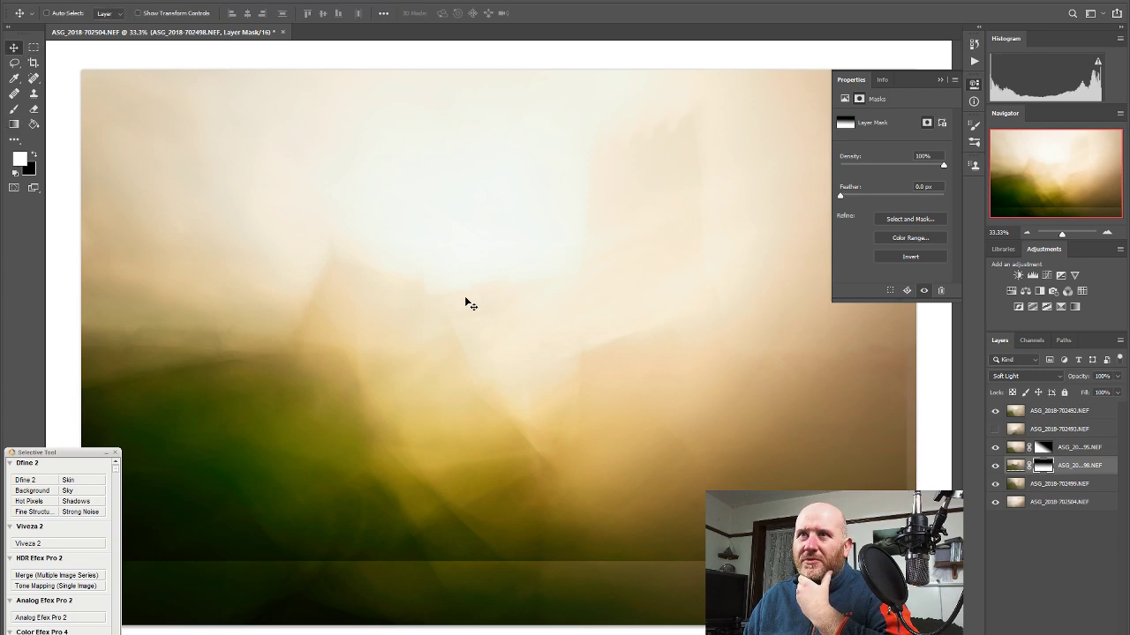
click(995, 485)
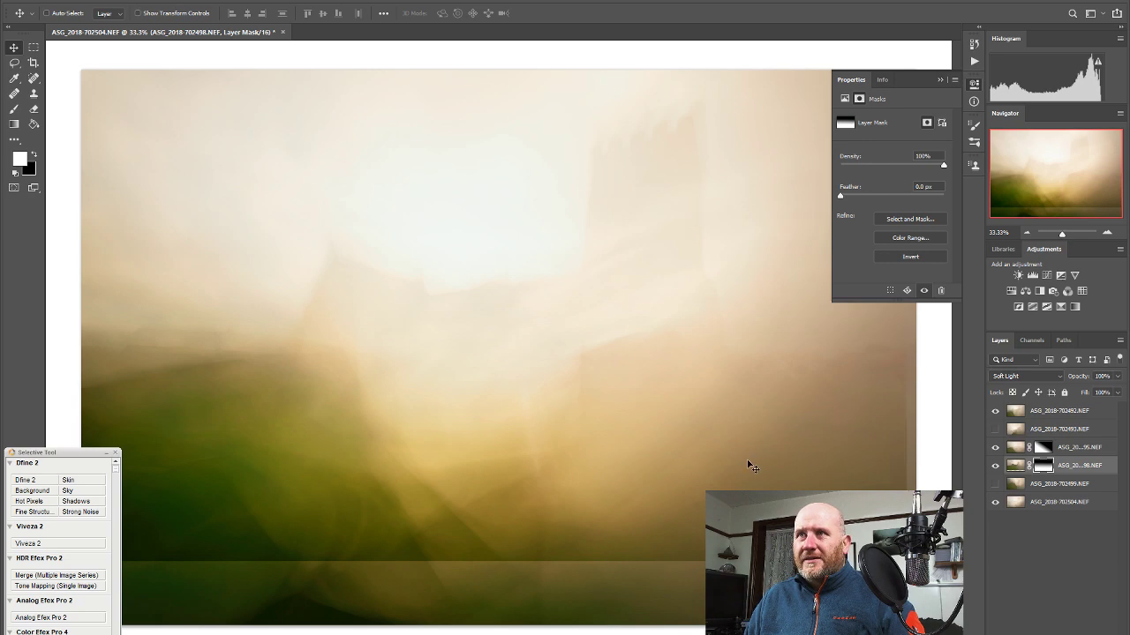
click(995, 484)
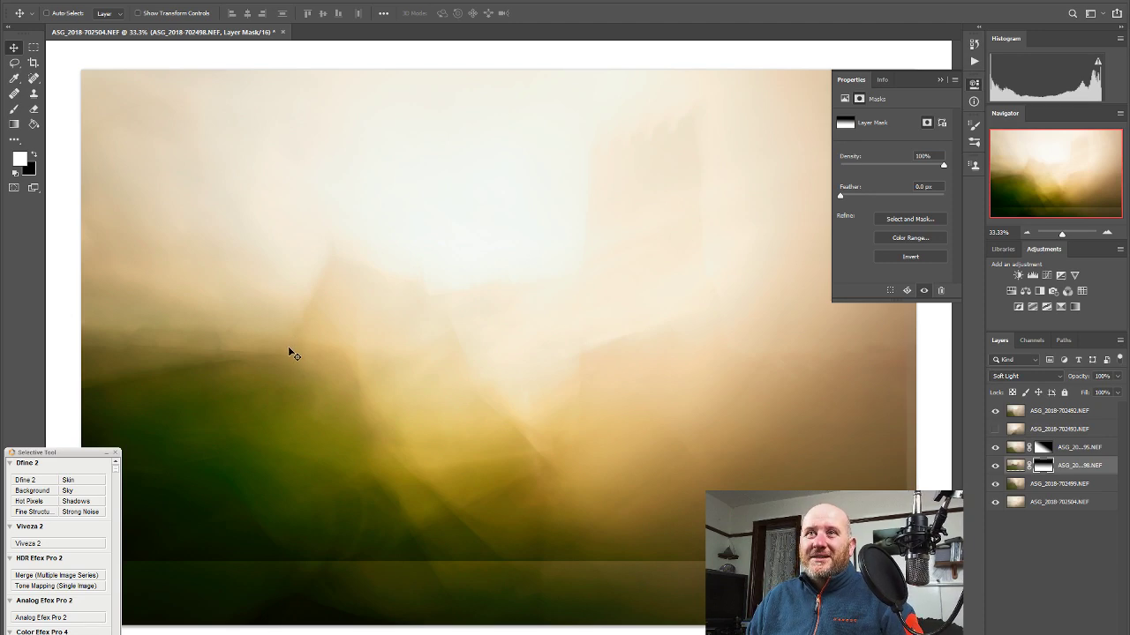
drag(293, 345, 315, 334)
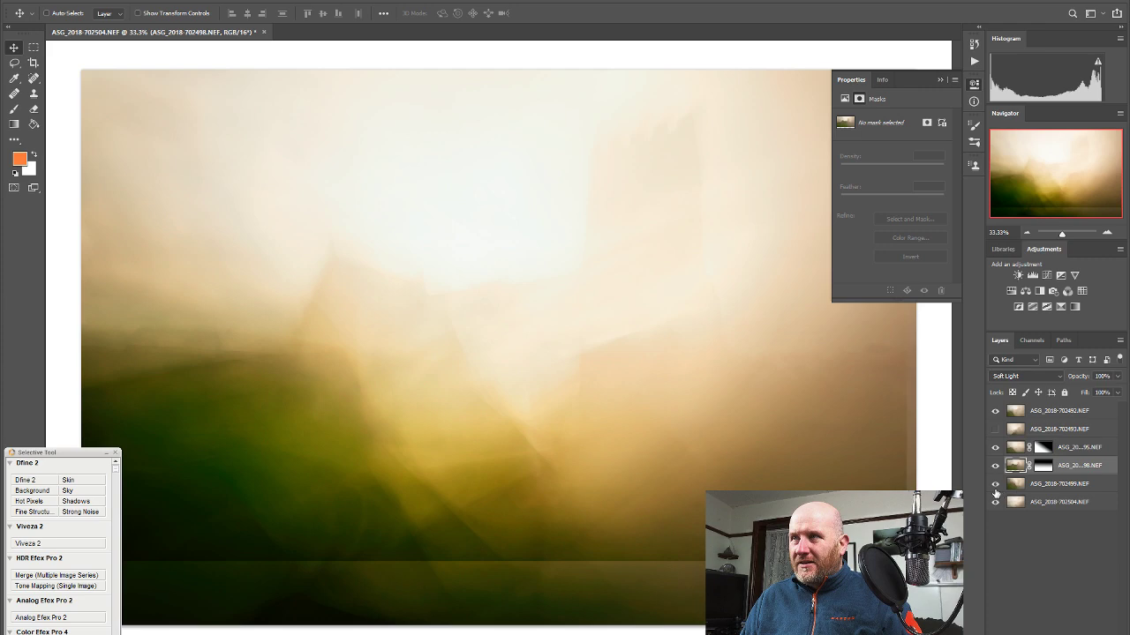
click(1058, 488)
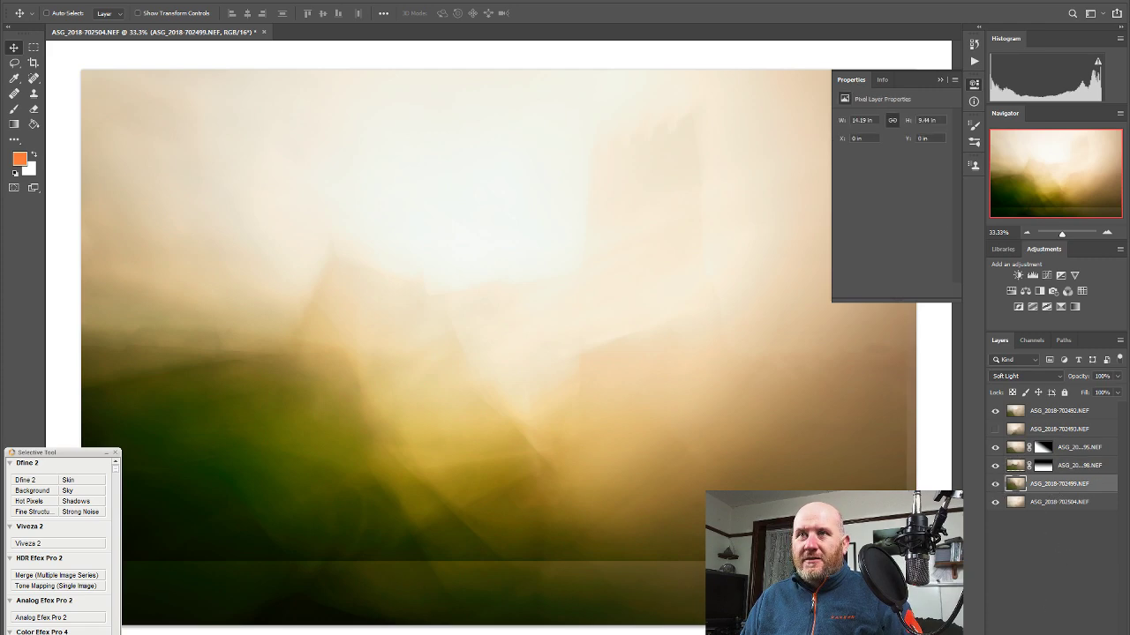
alt+click(1032, 632)
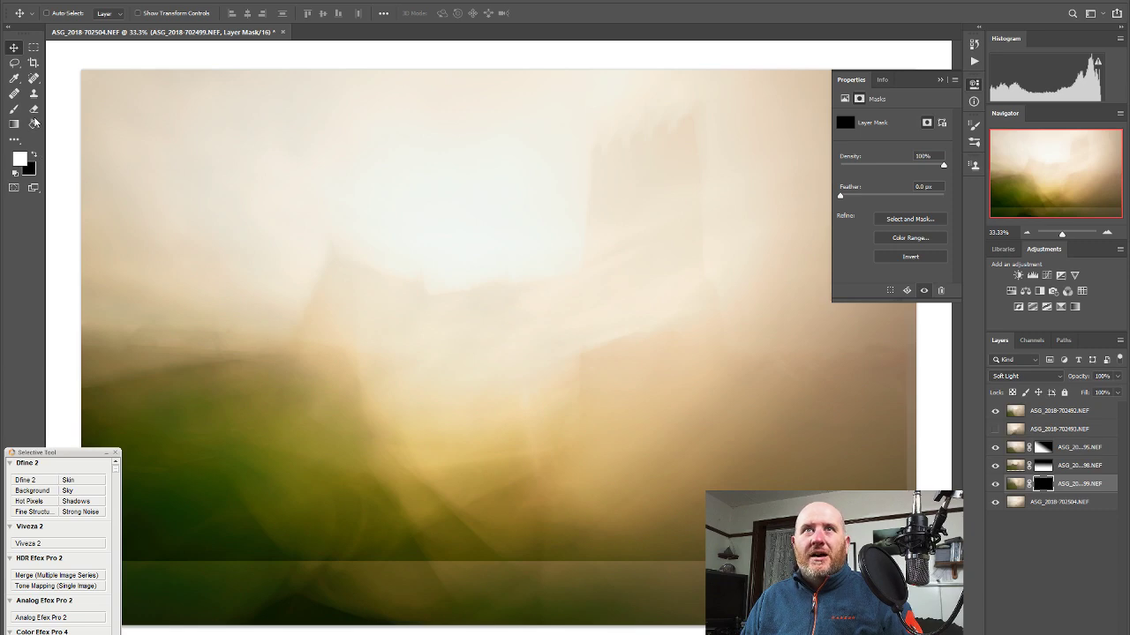
click(13, 108)
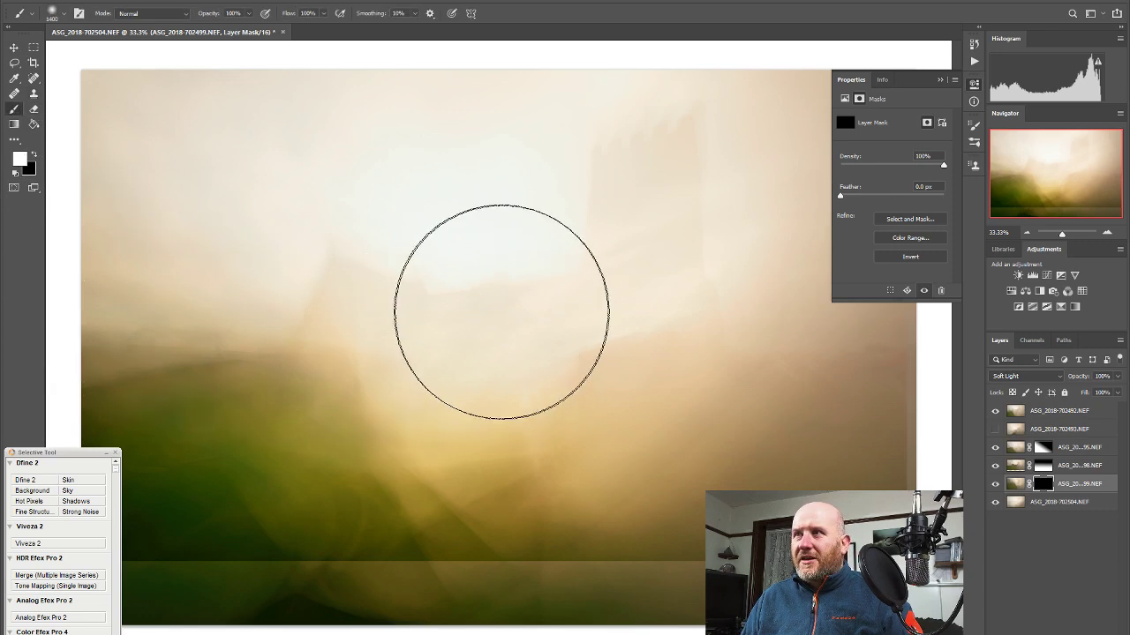
mouse_move(501, 312)
mouse_down()
mouse_move(474, 424)
mouse_move(488, 418)
mouse_move(450, 411)
mouse_move(433, 366)
mouse_up()
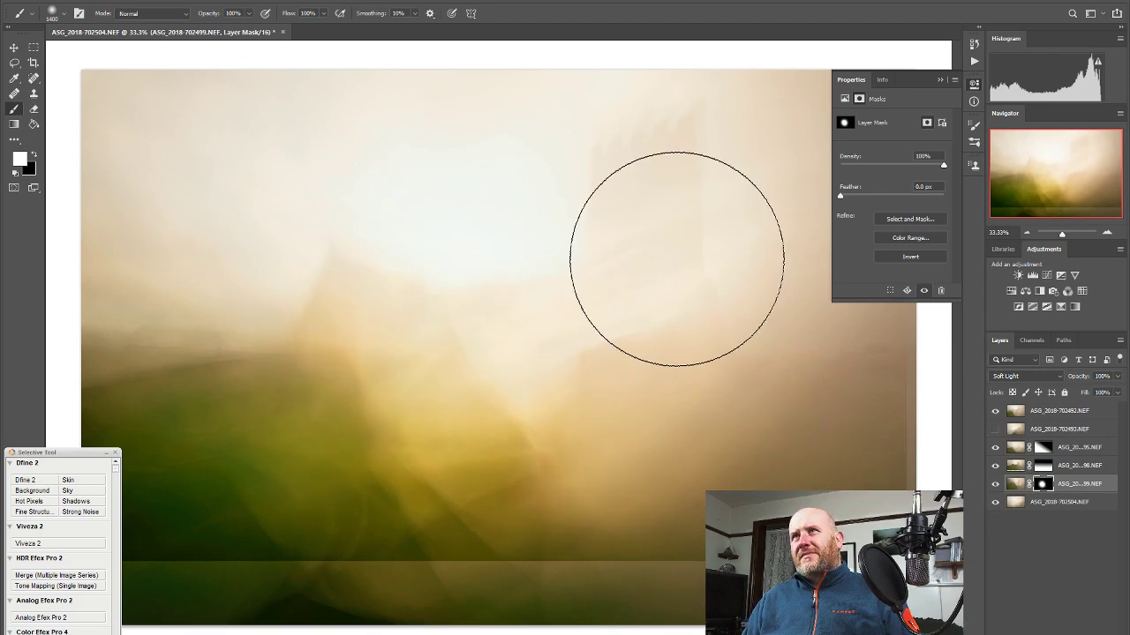
click(995, 484)
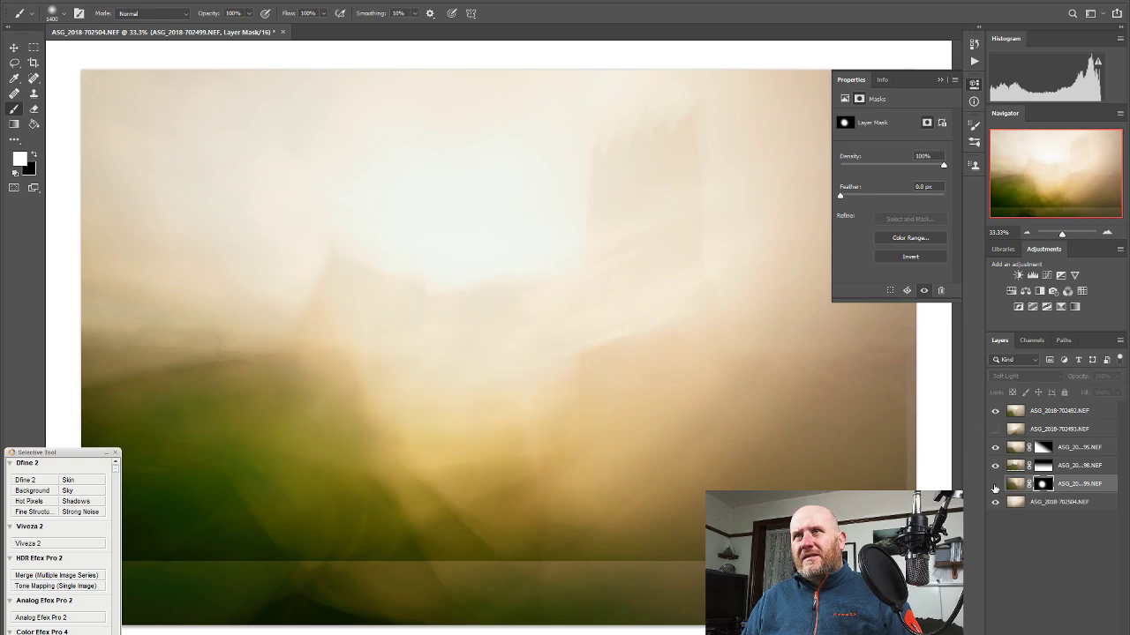
click(995, 484)
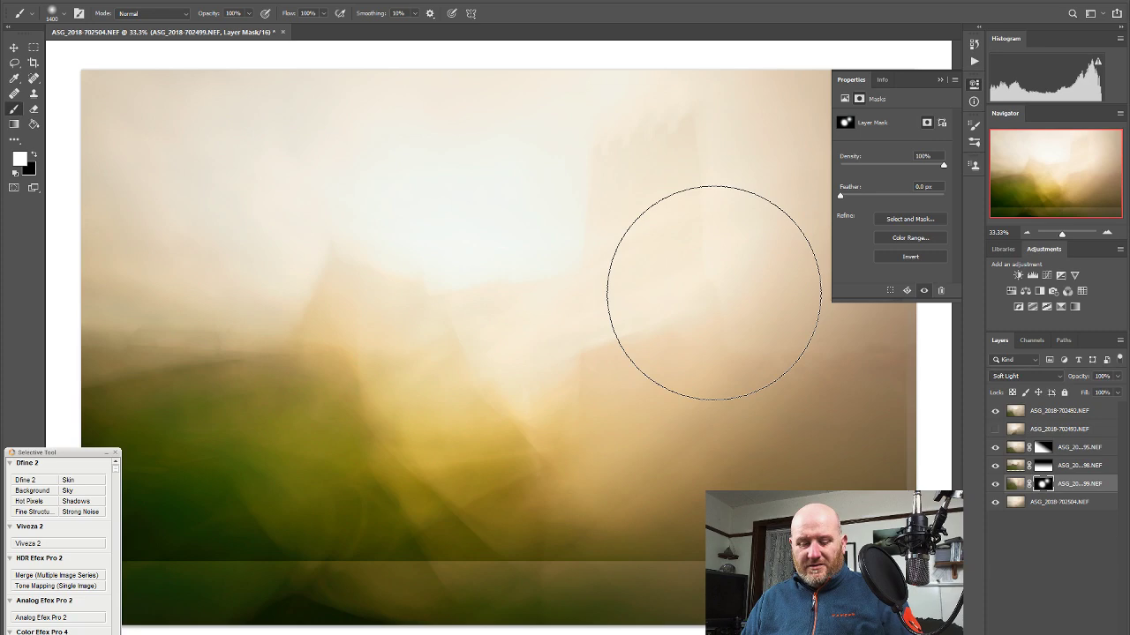
key(ctrl+2)
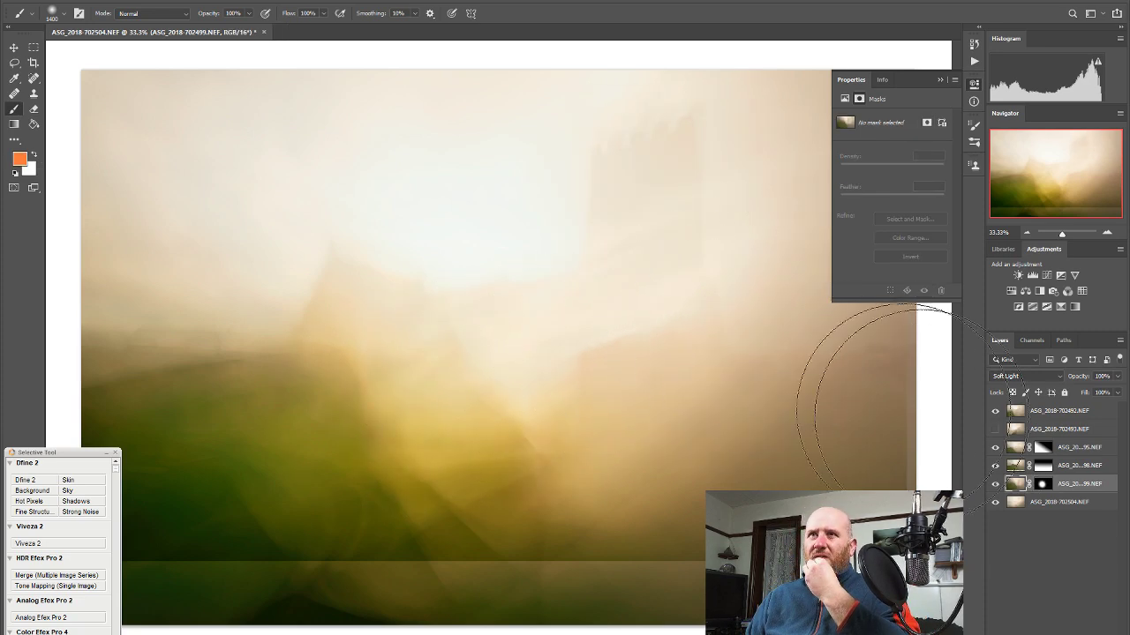
click(996, 466)
click(995, 466)
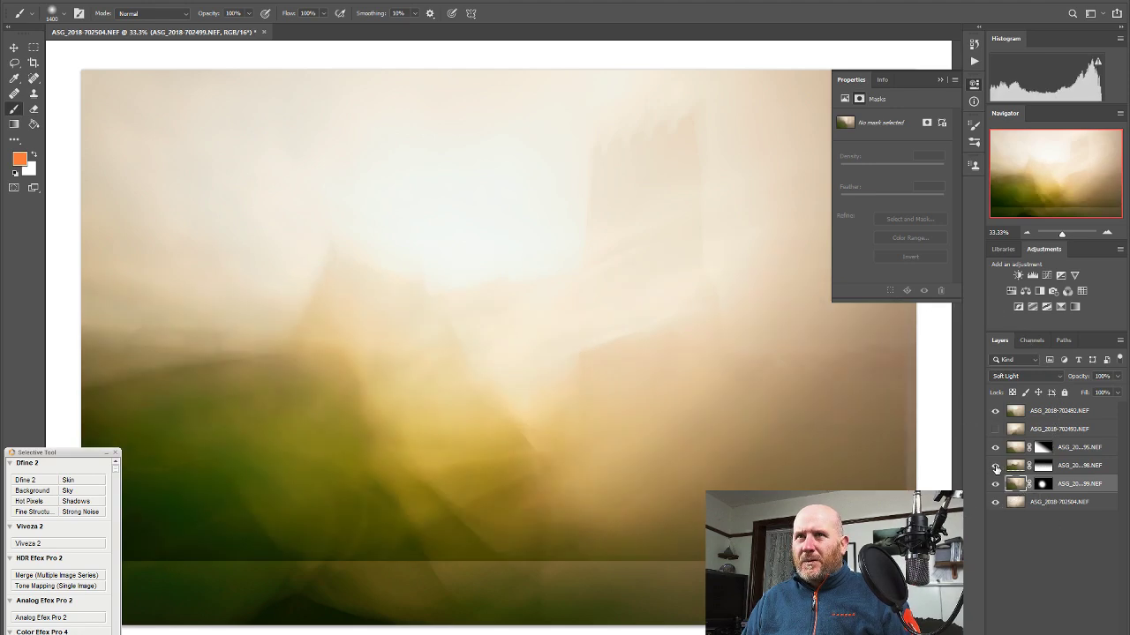
click(1022, 466)
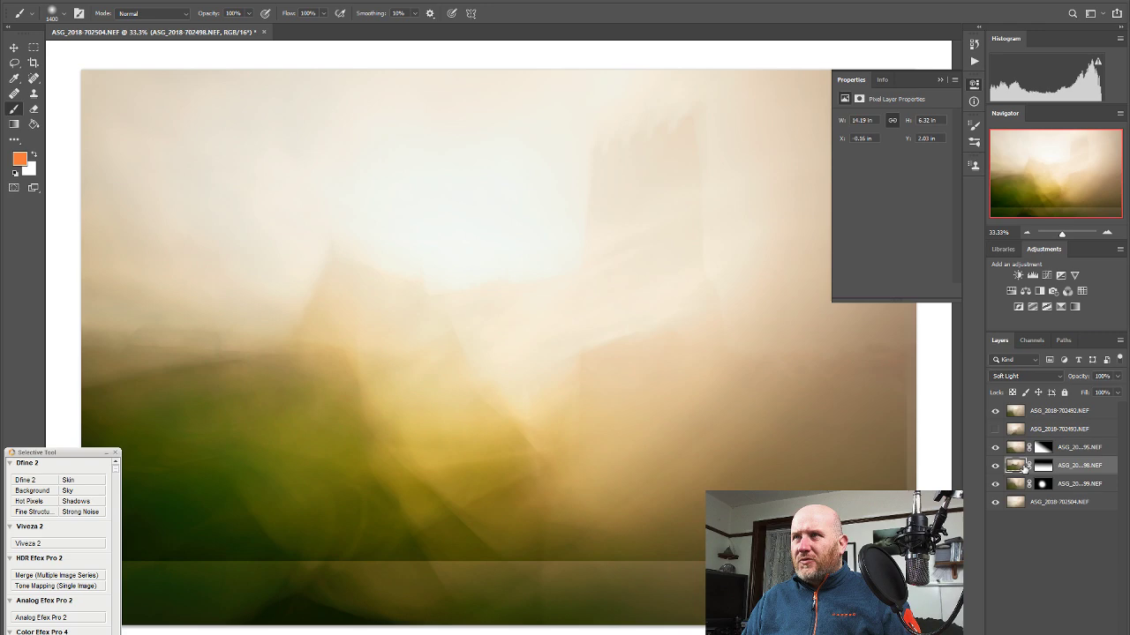
click(13, 47)
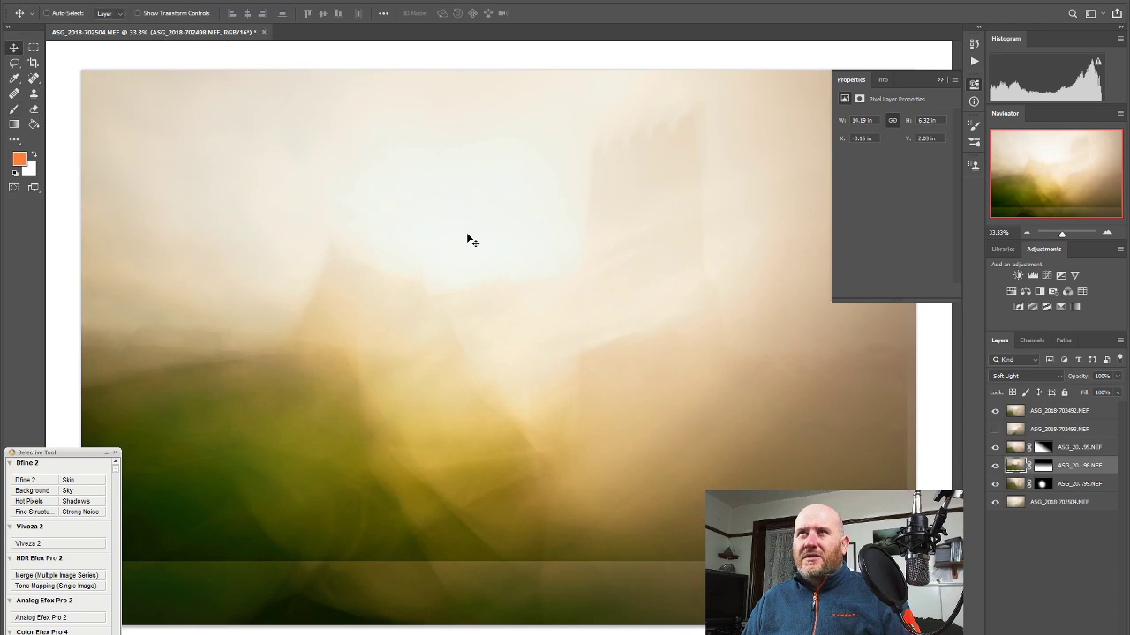
mouse_move(466, 234)
mouse_down()
mouse_move(482, 313)
mouse_move(481, 252)
mouse_move(470, 241)
mouse_move(466, 251)
mouse_up()
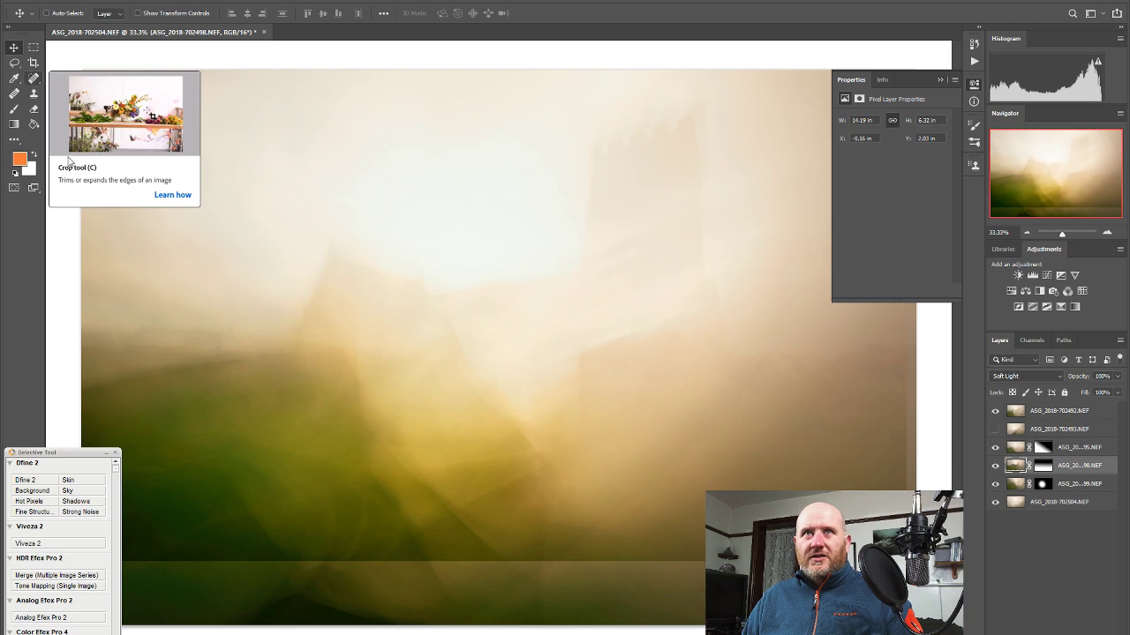
Crop the composite to trim the dark strip along the bottom and the narrow side edges, and collapse the layer properties
click(33, 64)
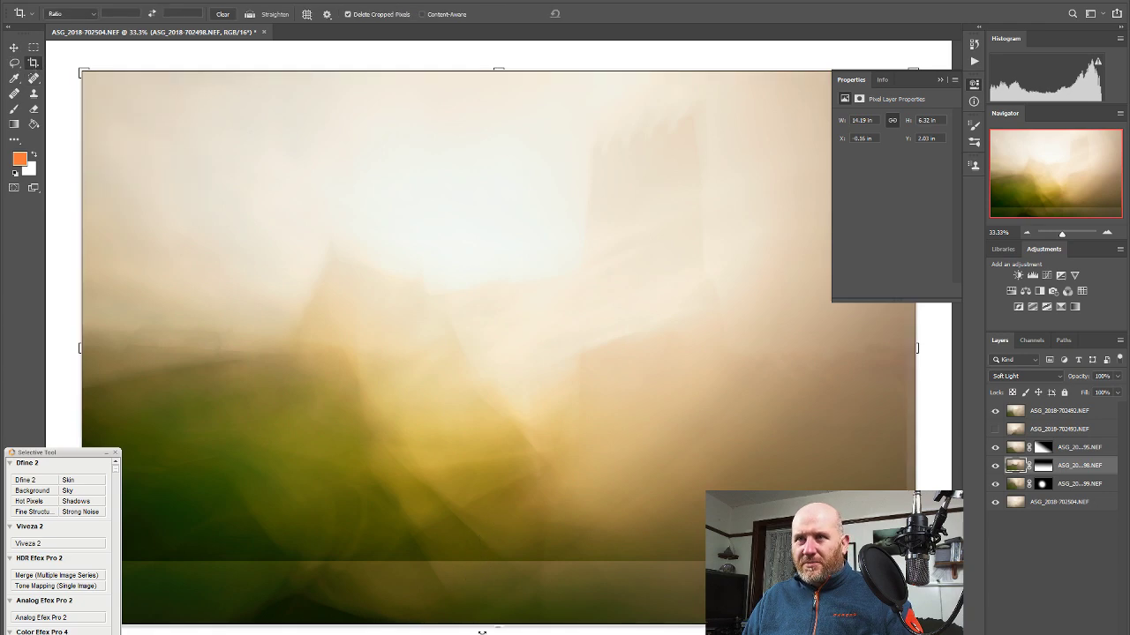
drag(499, 629, 495, 599)
drag(918, 348, 914, 352)
click(595, 14)
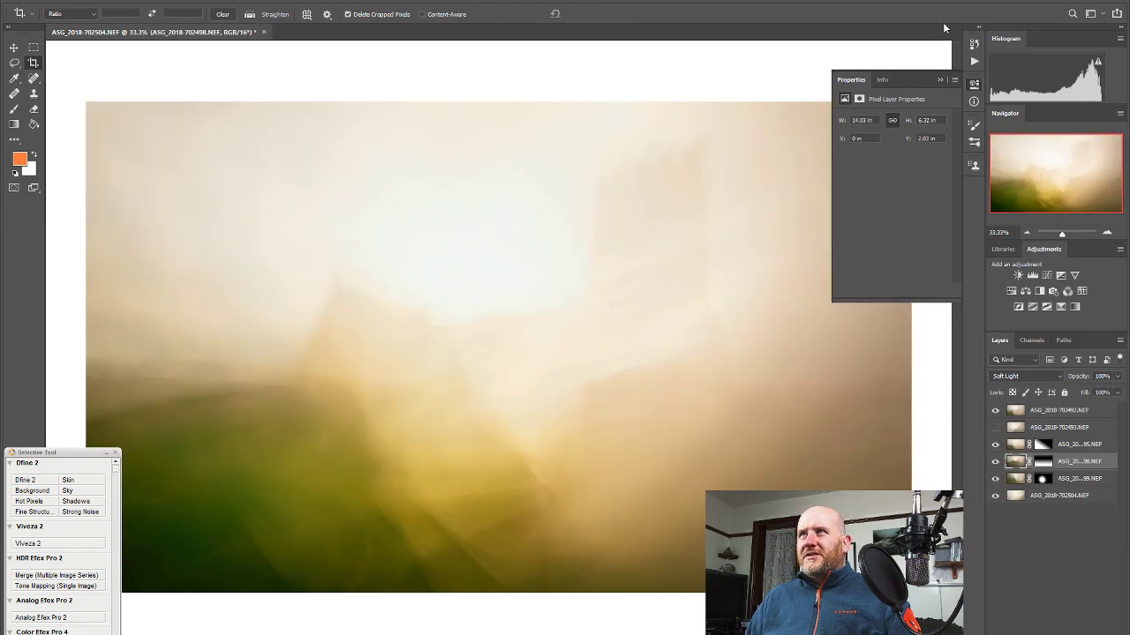
click(974, 86)
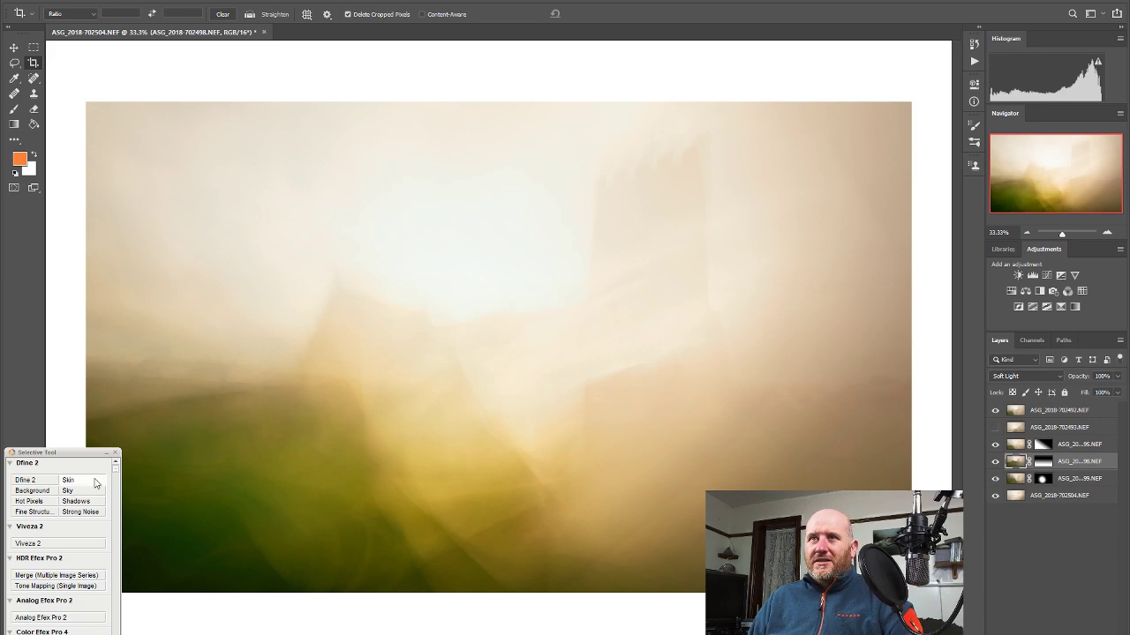
Open the composite in Analog Efex Pro 2, apply the imported West Coast Sunset preset, and preview the effect across the full image
click(68, 620)
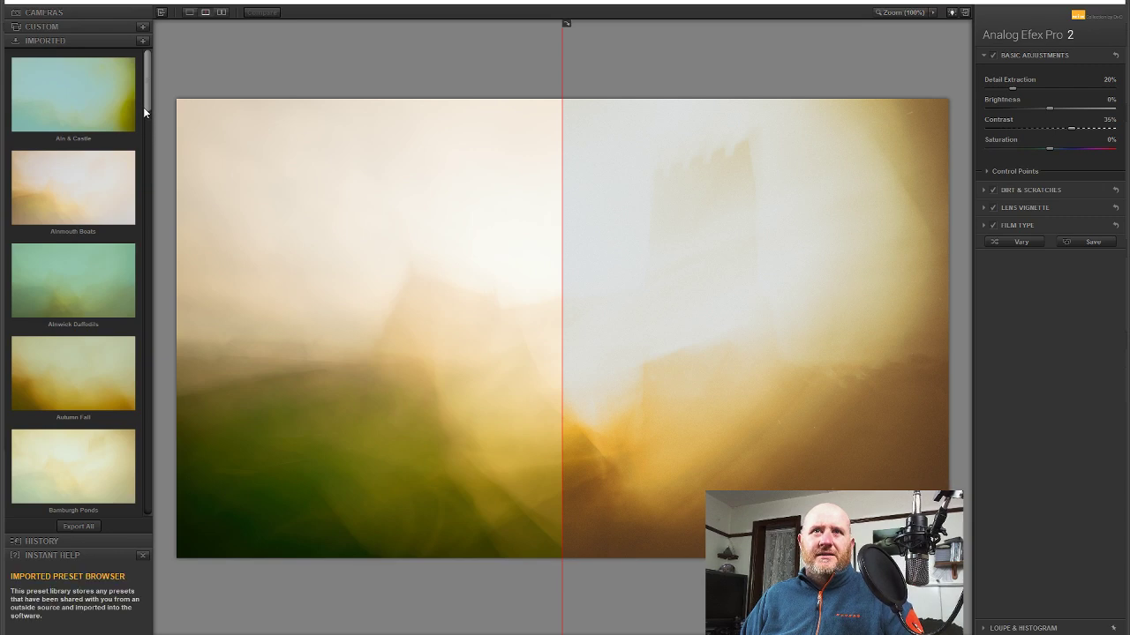
mouse_move(148, 89)
mouse_down()
mouse_move(155, 266)
mouse_move(120, 441)
mouse_move(130, 488)
mouse_up()
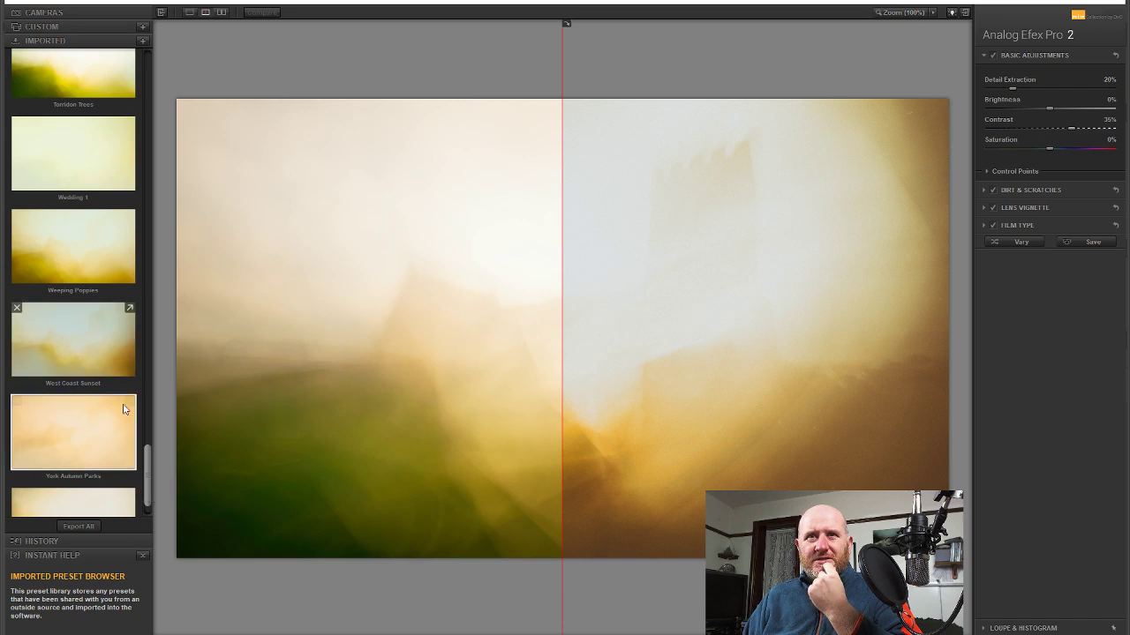
drag(152, 475, 148, 499)
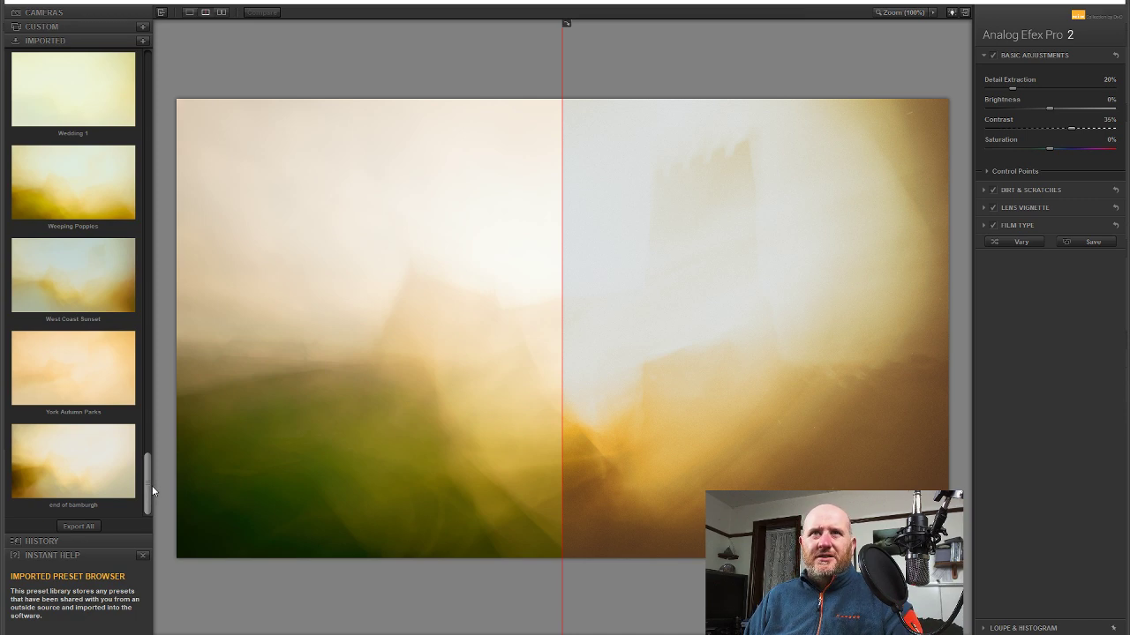
click(41, 265)
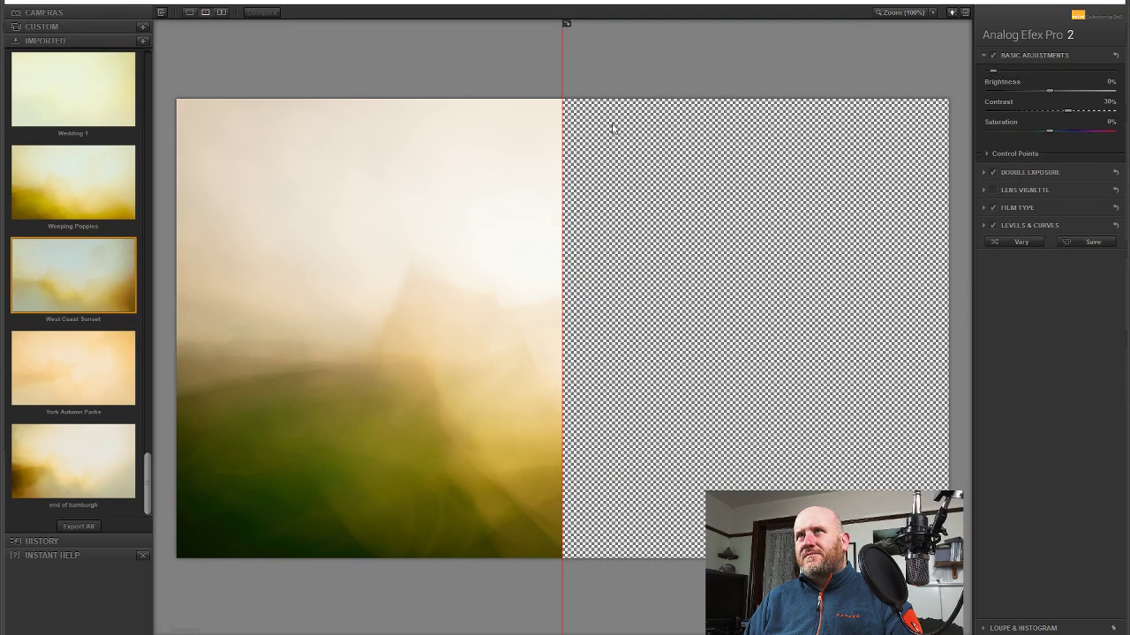
drag(562, 53, 154, 56)
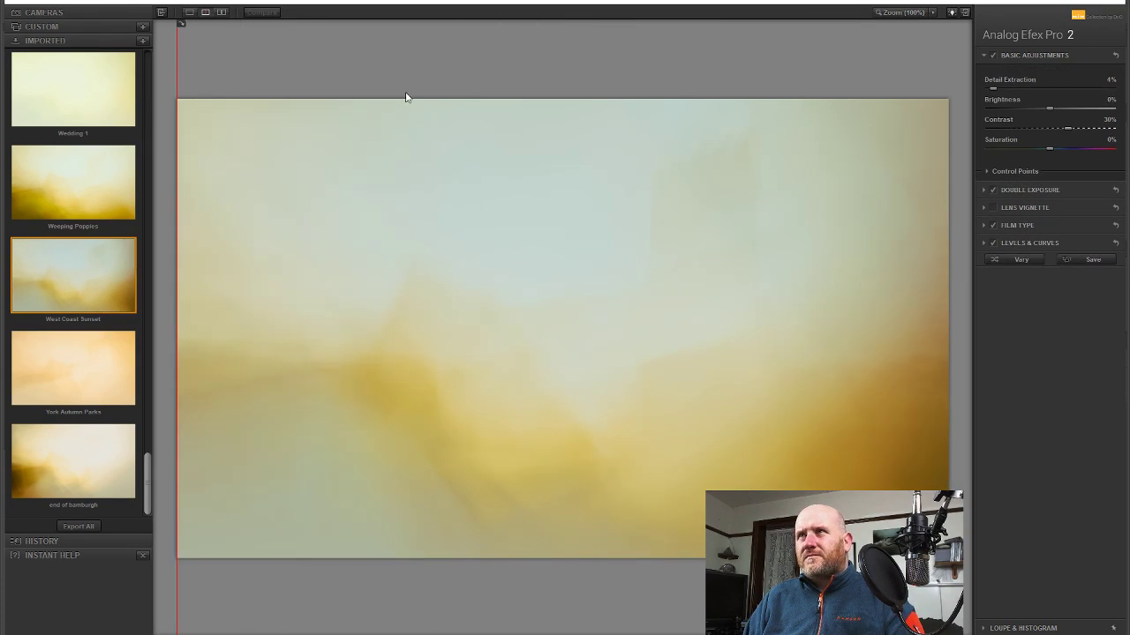
In the Double Exposure filter, shift the second exposure up and left, rotate it closer to level, and set Exposure Balance to 50%
click(1037, 190)
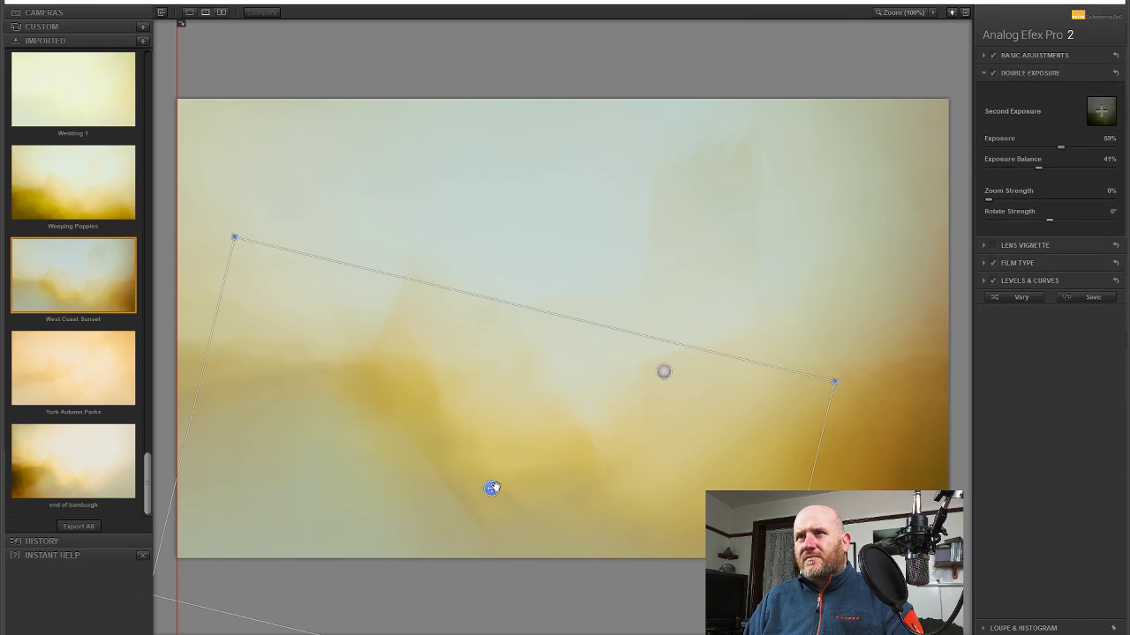
drag(491, 487, 285, 379)
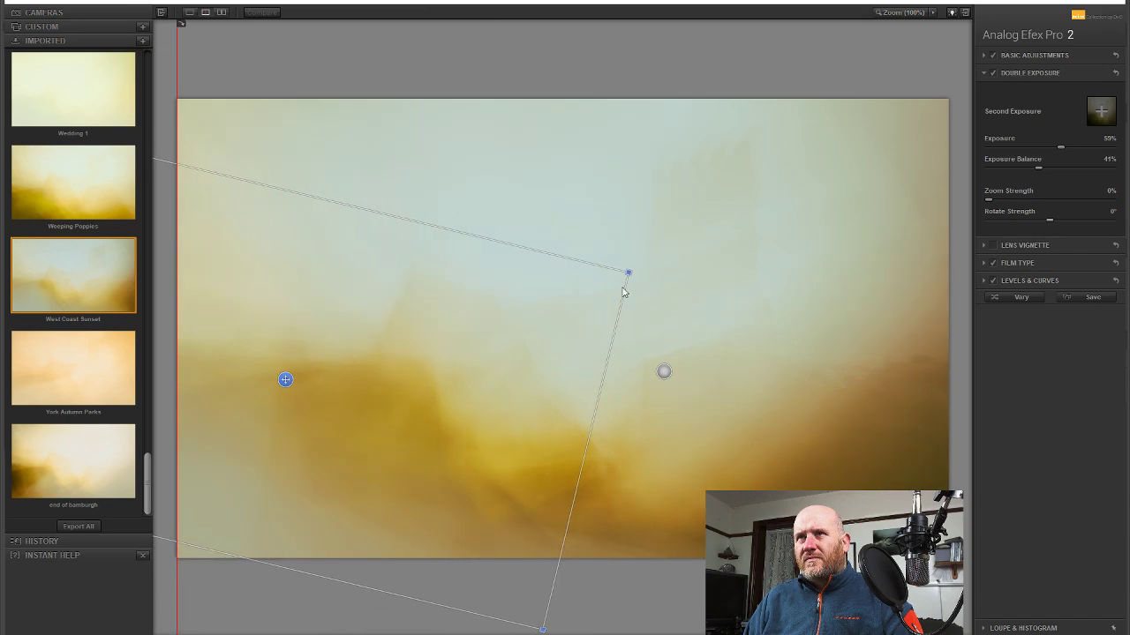
drag(668, 257, 638, 211)
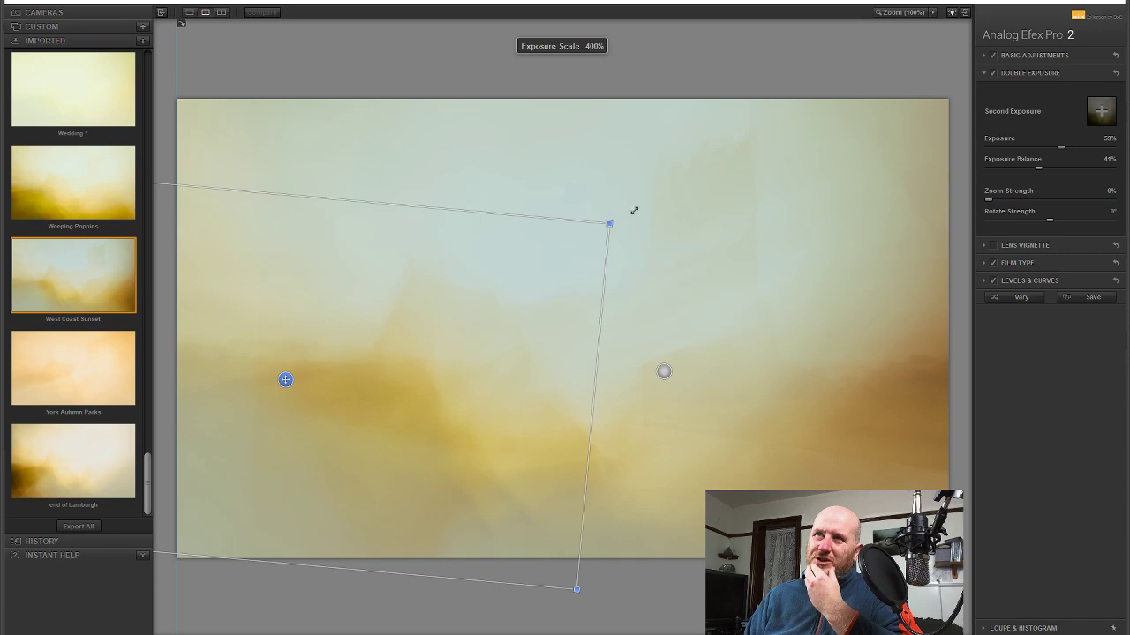
double_click(1036, 167)
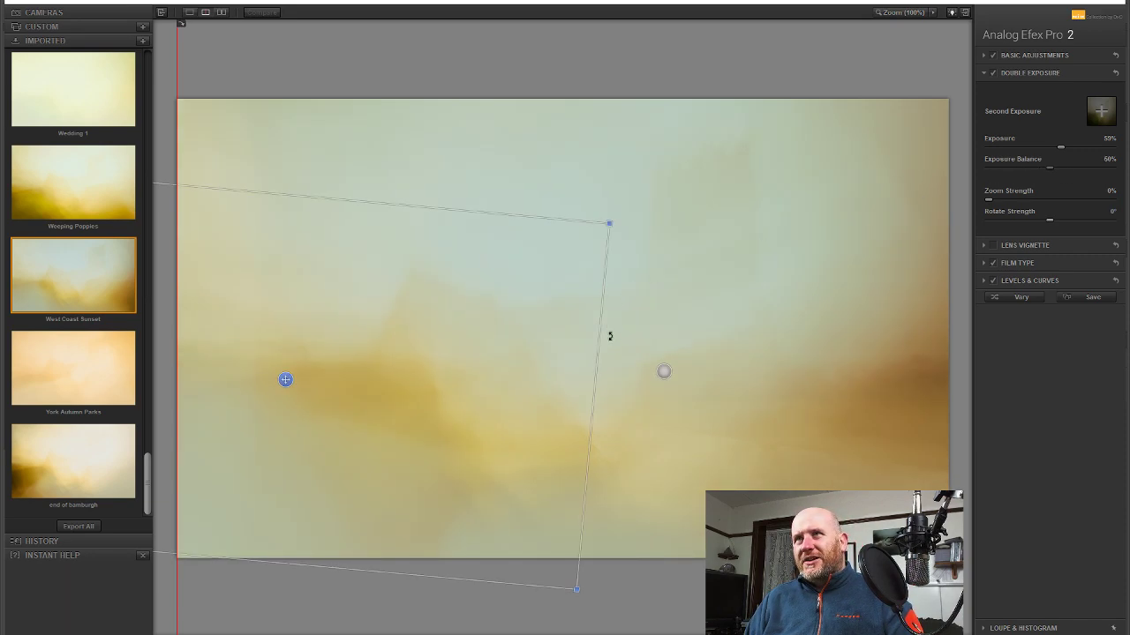
Move the second exposure to the lower middle of the image, tilt it counterclockwise, and set Exposure to 50%
drag(285, 378, 593, 520)
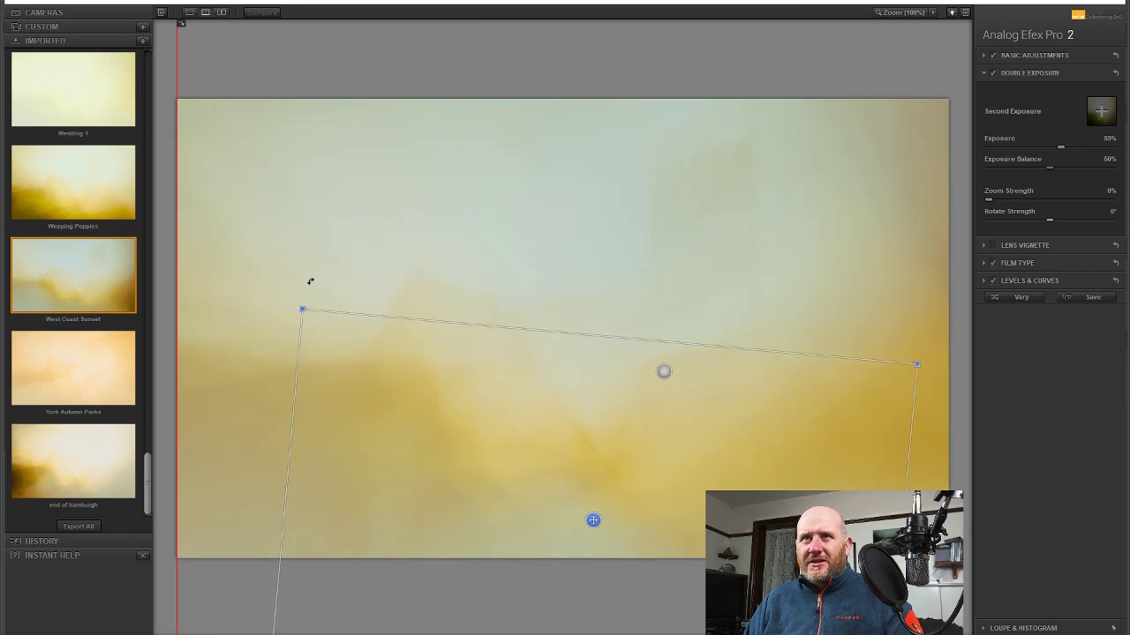
drag(310, 282, 174, 377)
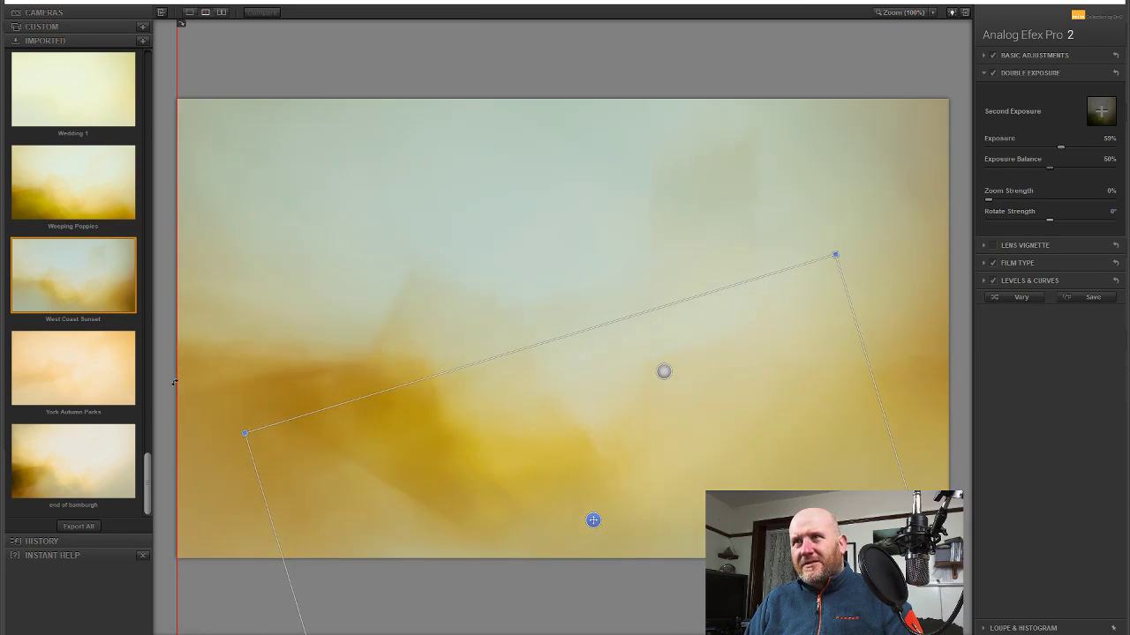
drag(593, 520, 626, 501)
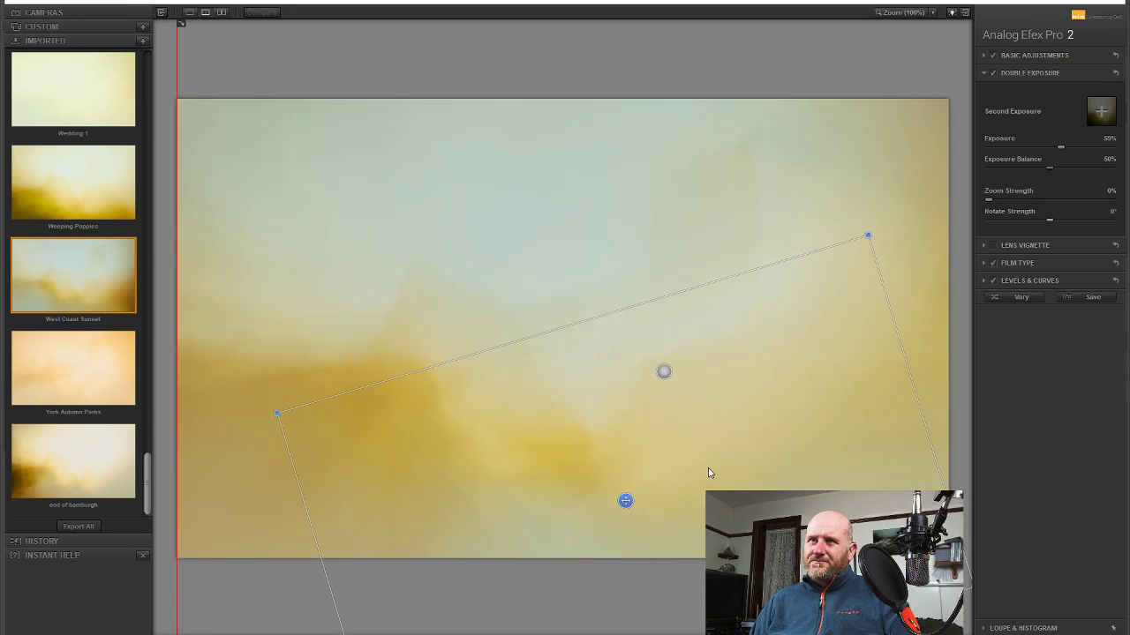
drag(882, 231, 857, 202)
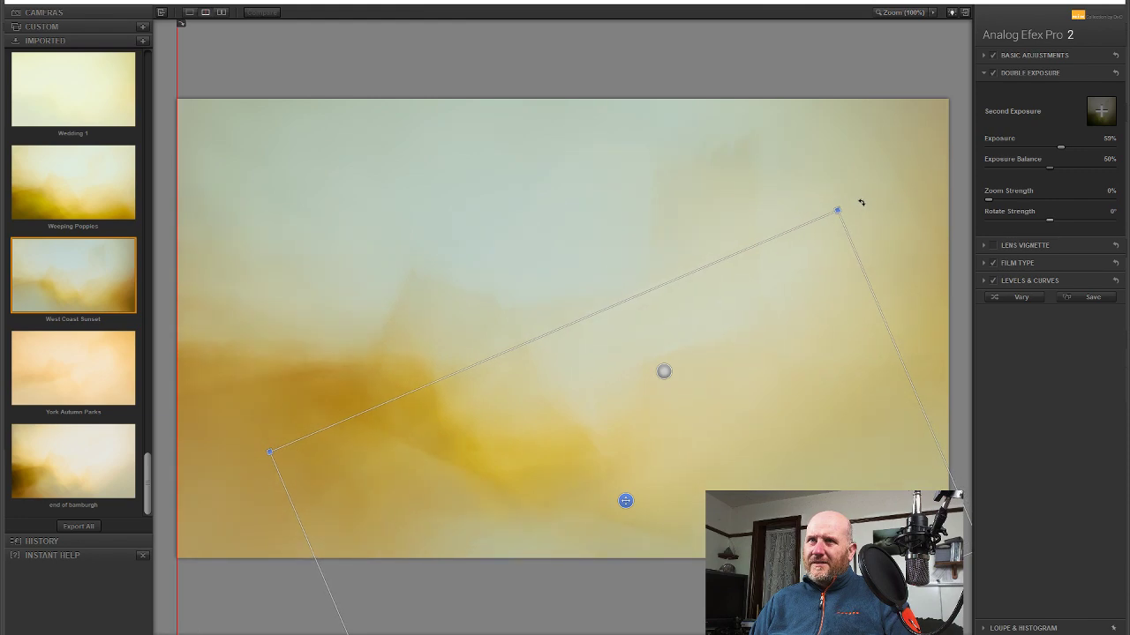
mouse_move(625, 501)
mouse_down()
mouse_move(606, 465)
mouse_move(606, 485)
mouse_move(632, 467)
mouse_move(614, 489)
mouse_up()
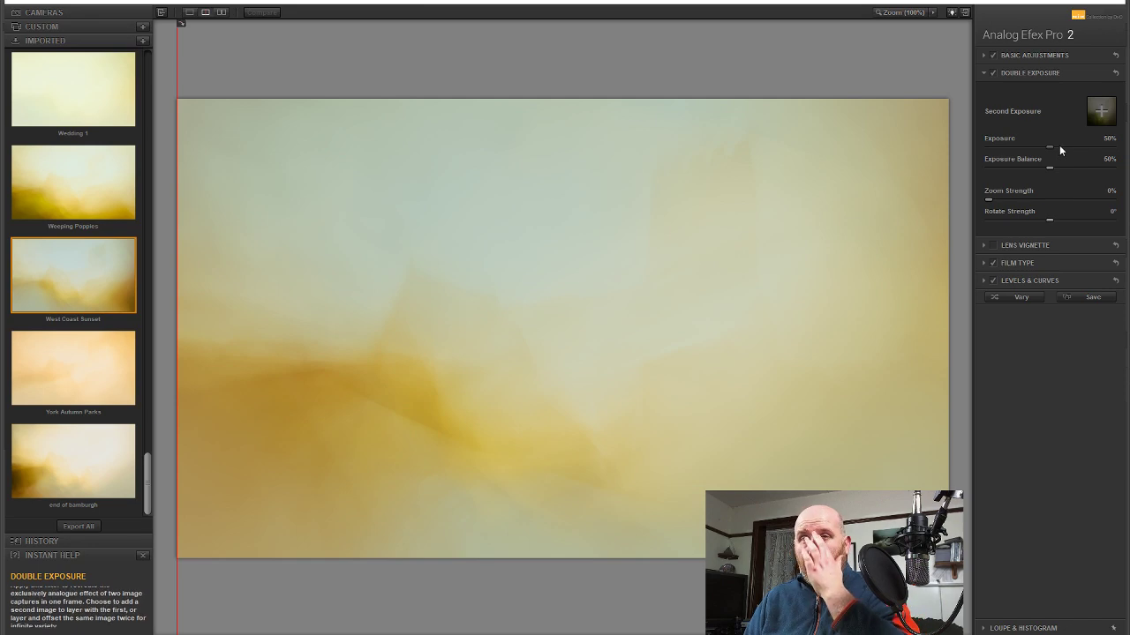
In Basic Adjustments, set Detail Extraction to 10%, Brightness to -28% and Contrast to -9%
click(1037, 54)
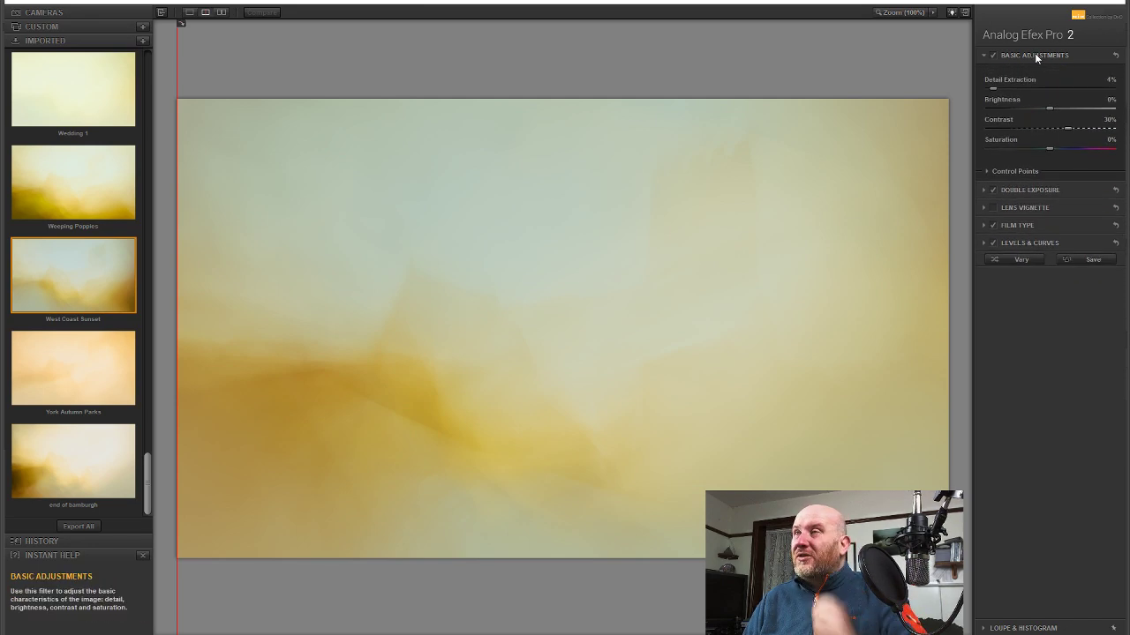
drag(1048, 128, 1038, 133)
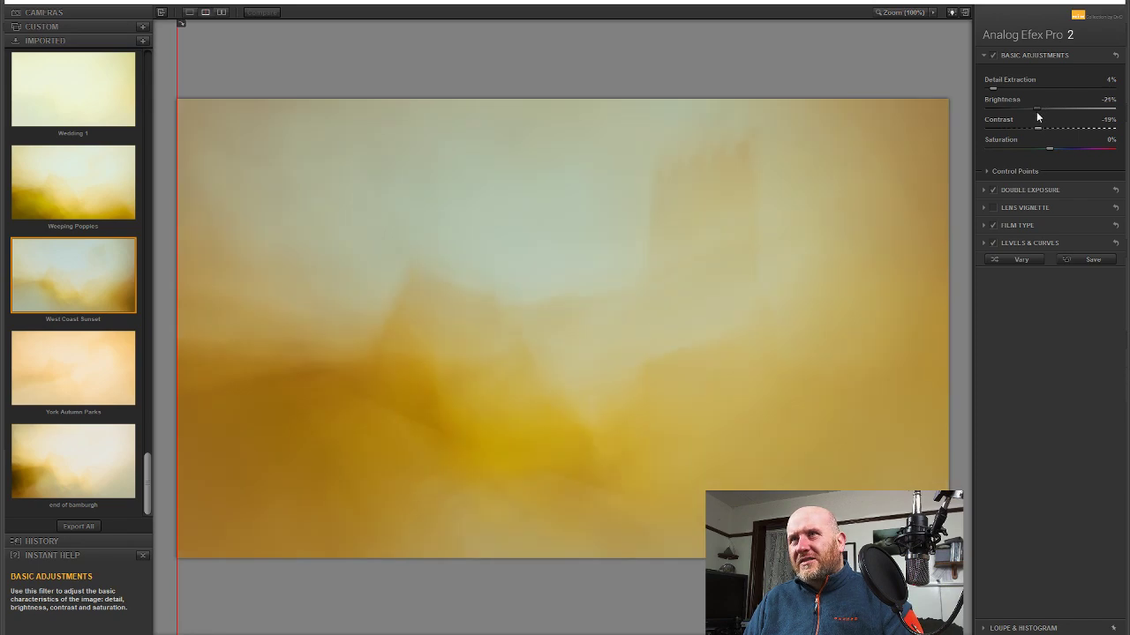
drag(1031, 115, 1028, 115)
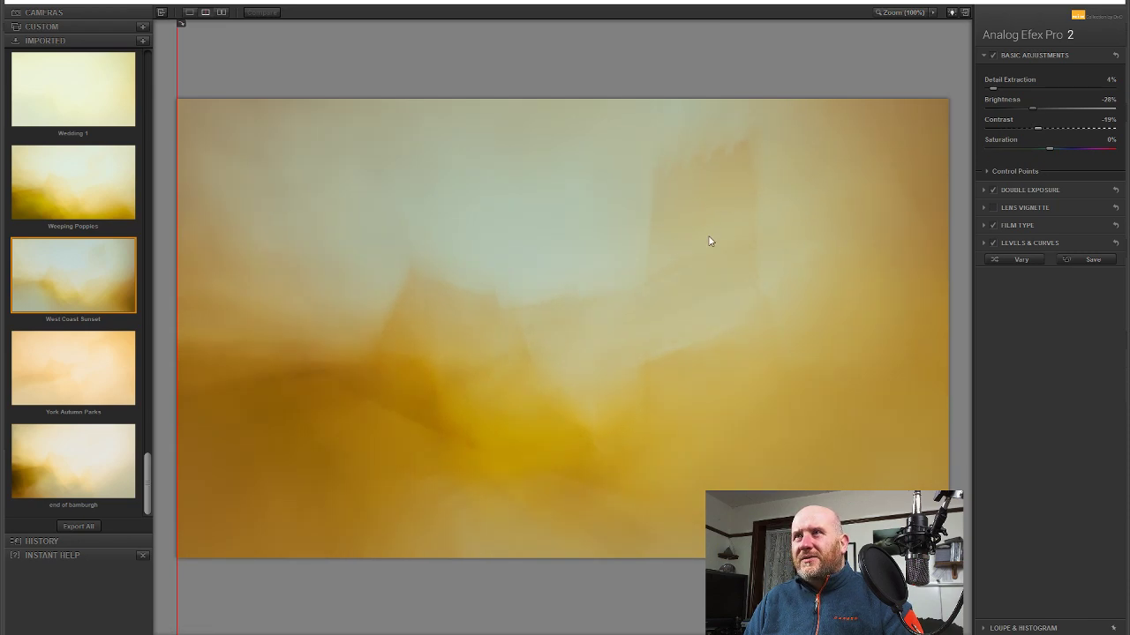
mouse_move(993, 88)
mouse_down()
mouse_move(975, 89)
mouse_move(999, 94)
mouse_up()
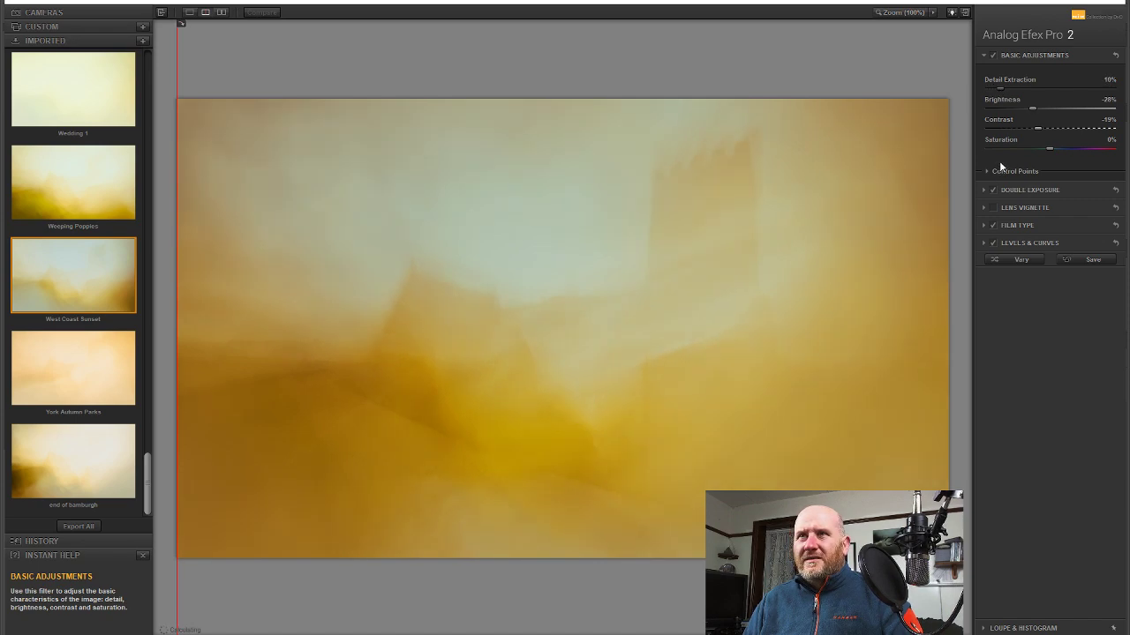
click(1046, 132)
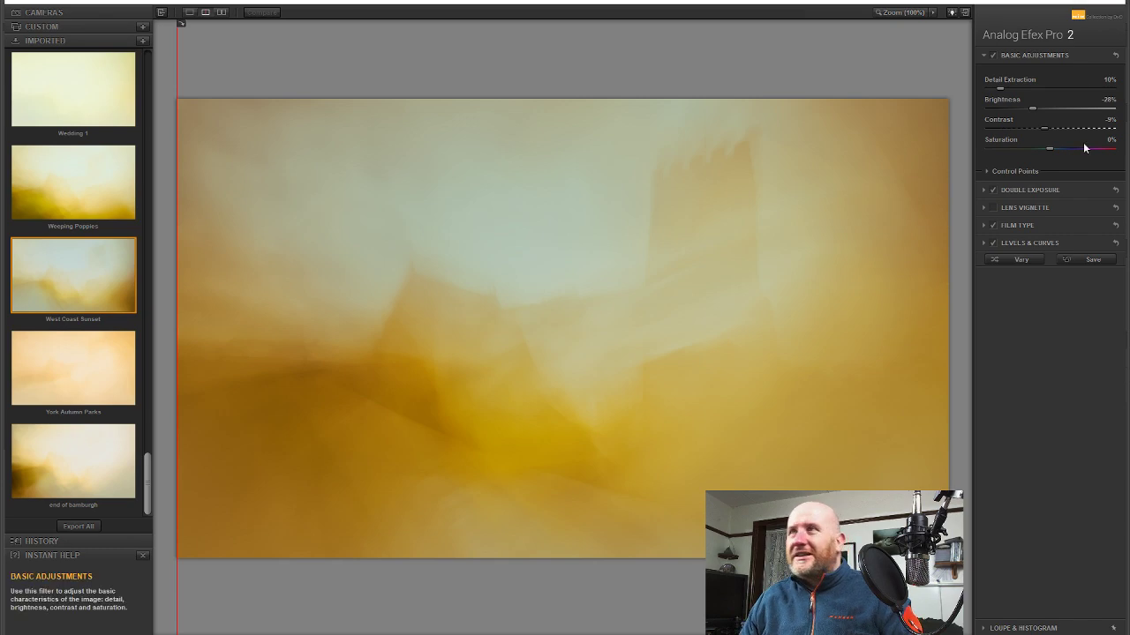
Compare the image with the Double Exposure filter switched off and on
click(994, 191)
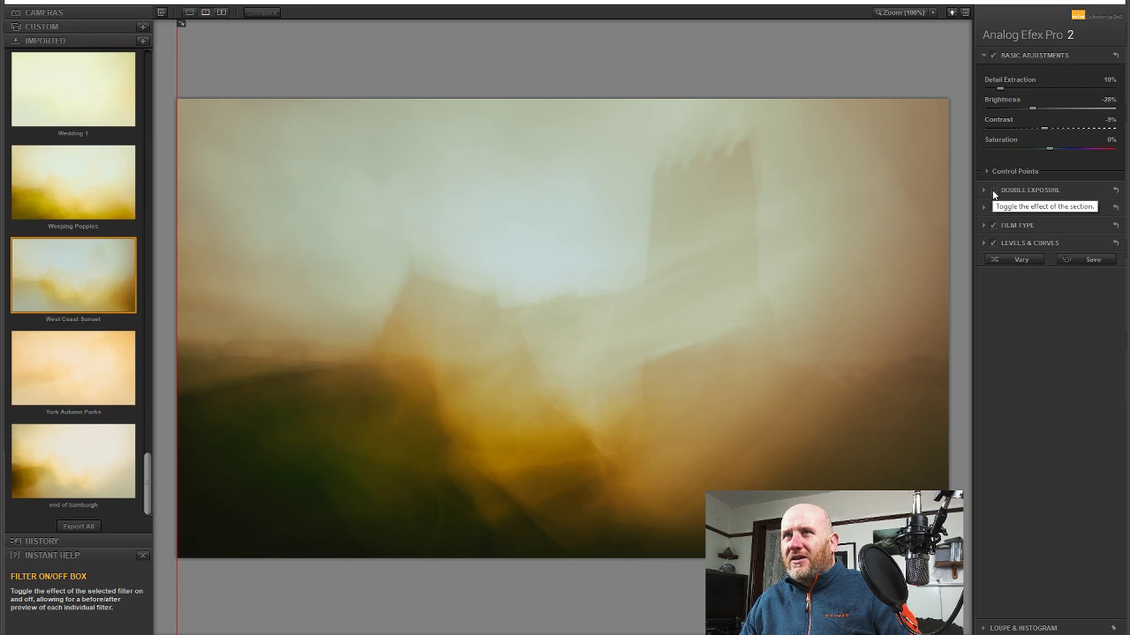
click(993, 193)
click(992, 194)
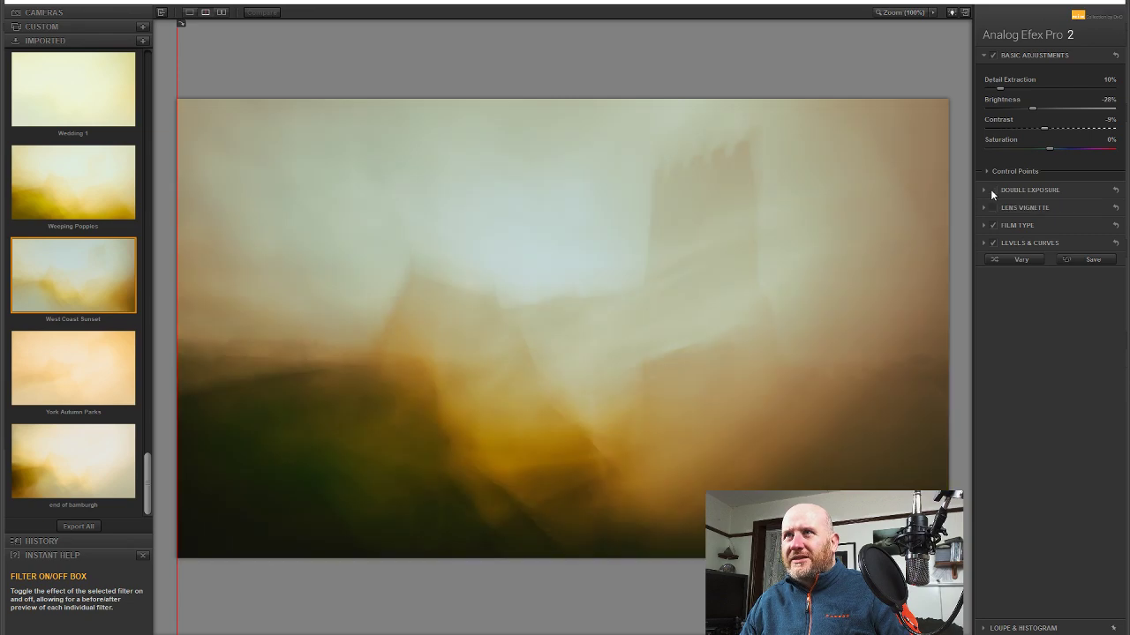
click(992, 193)
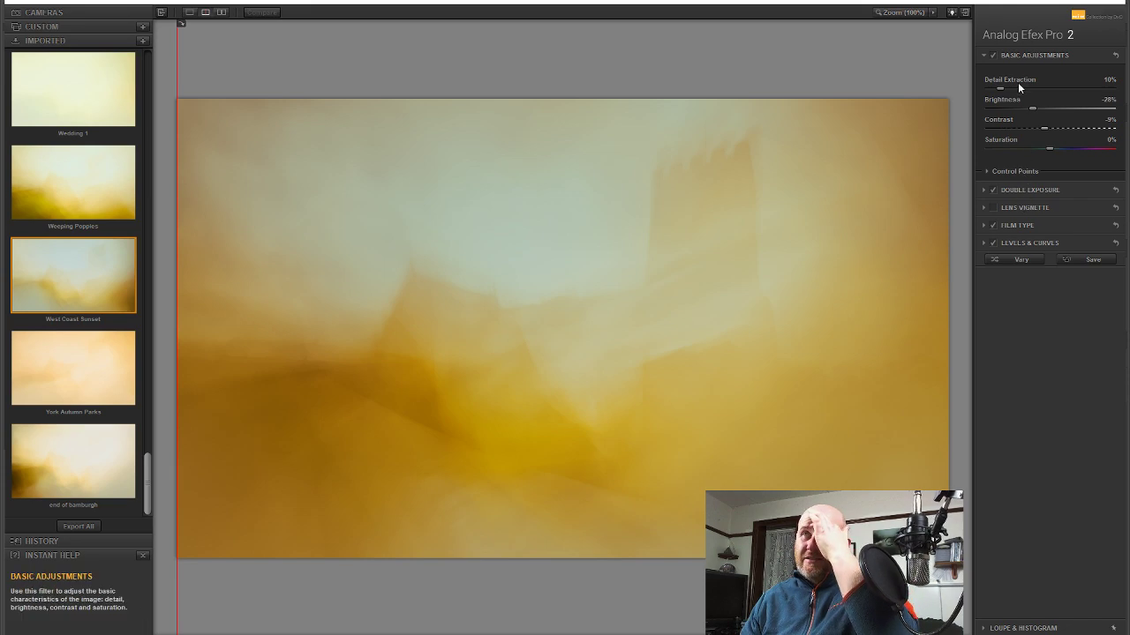
Shift the second exposure slightly up and left, reduce its tilt, and compare the image without and with Double Exposure
click(1024, 189)
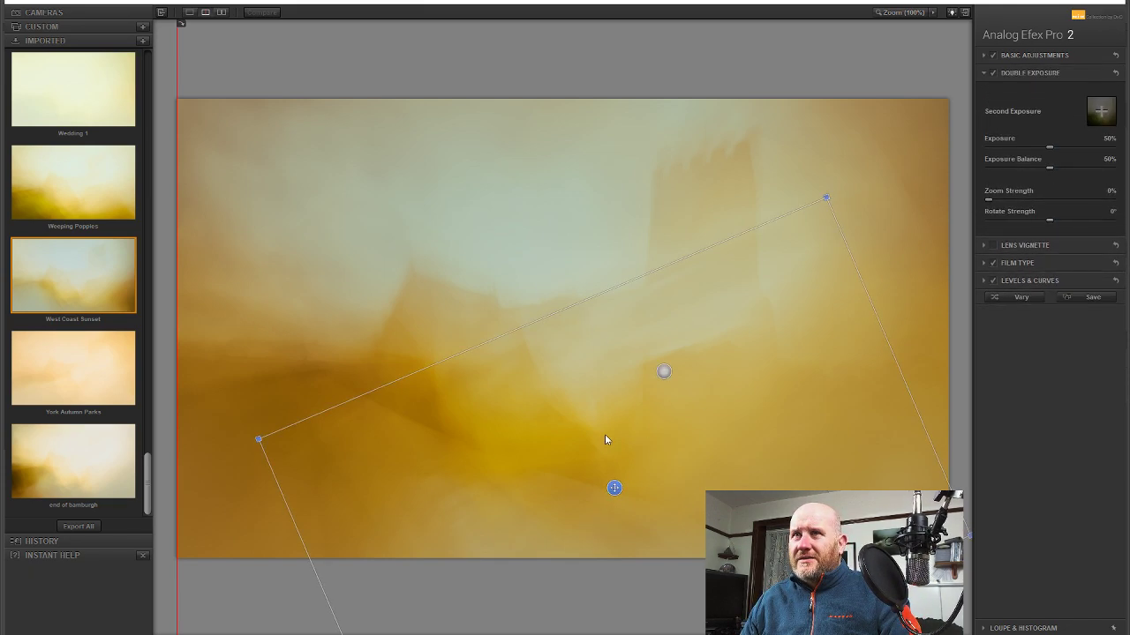
drag(615, 489, 592, 454)
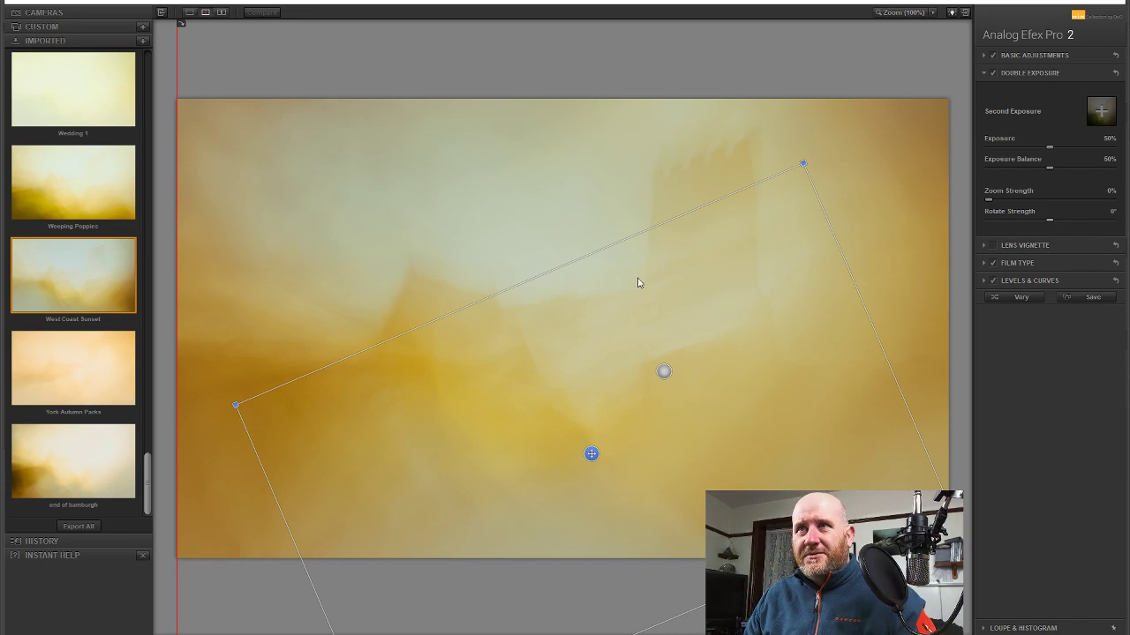
drag(801, 151, 821, 177)
drag(592, 454, 588, 467)
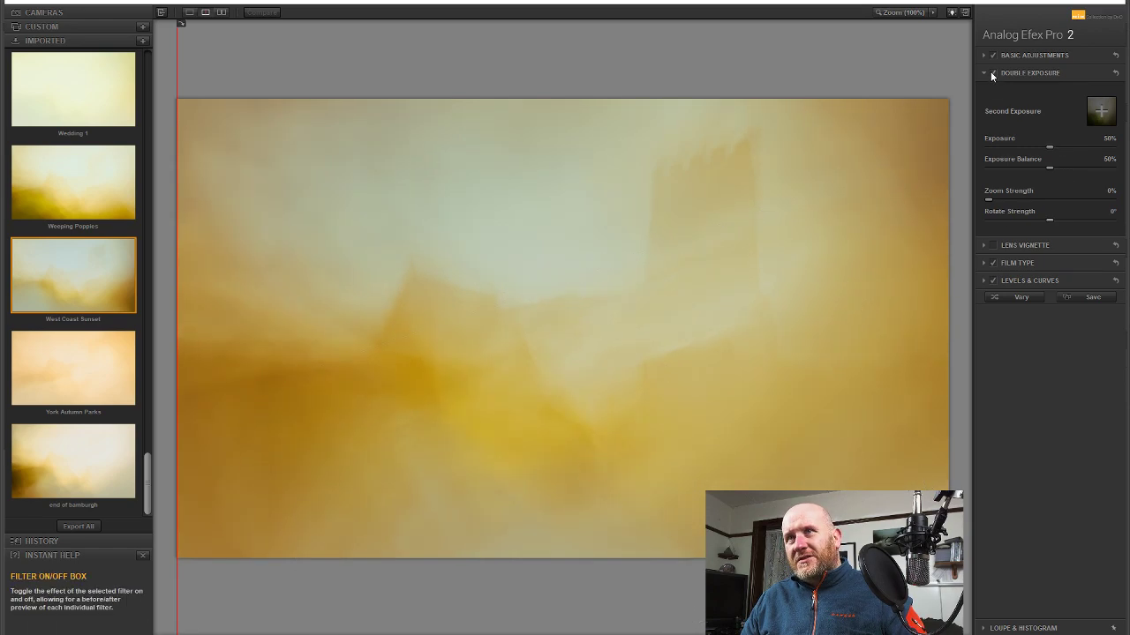
click(990, 72)
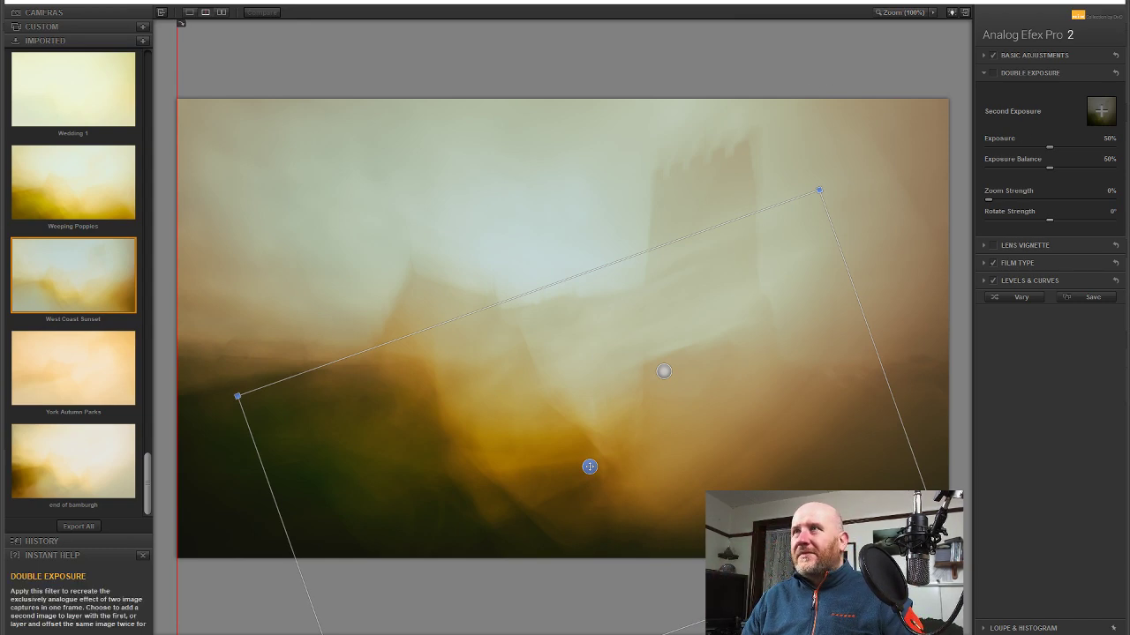
click(992, 73)
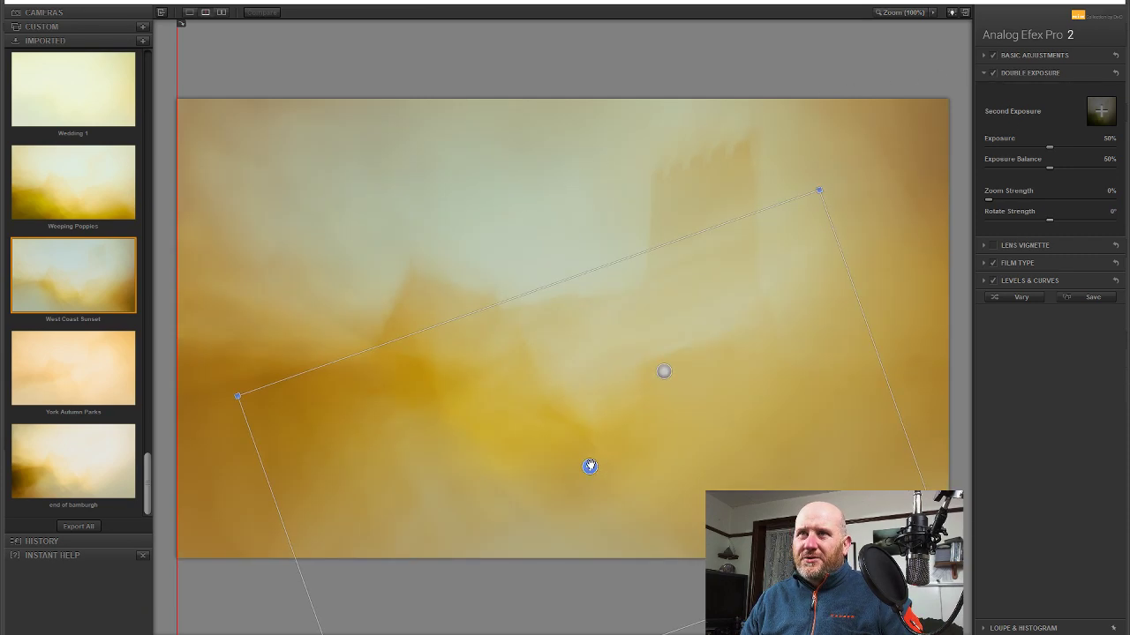
Move the second exposure to the left part of the image, rotate it to a slight clockwise tilt, and set Exposure Balance to 34%
drag(590, 466, 542, 599)
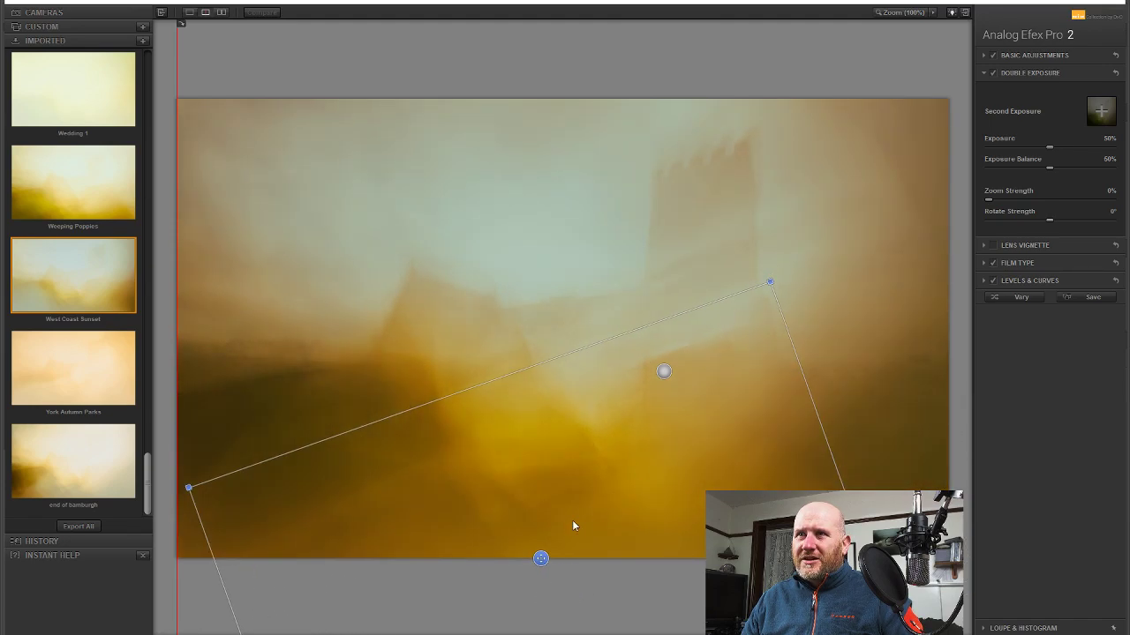
drag(541, 558, 389, 558)
drag(741, 285, 837, 336)
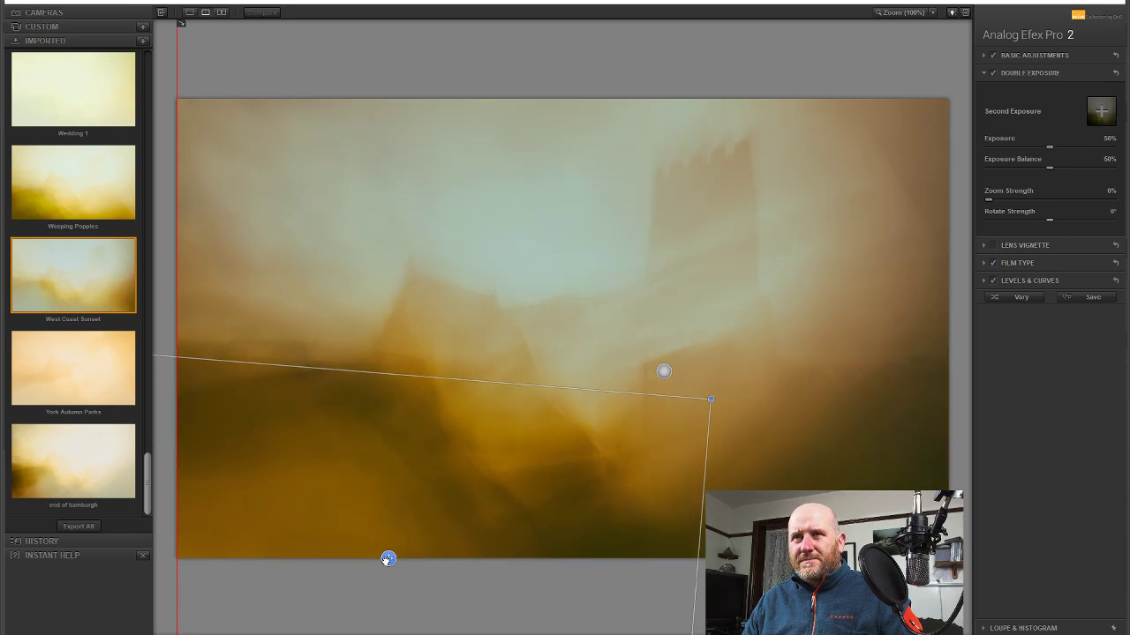
drag(389, 558, 353, 390)
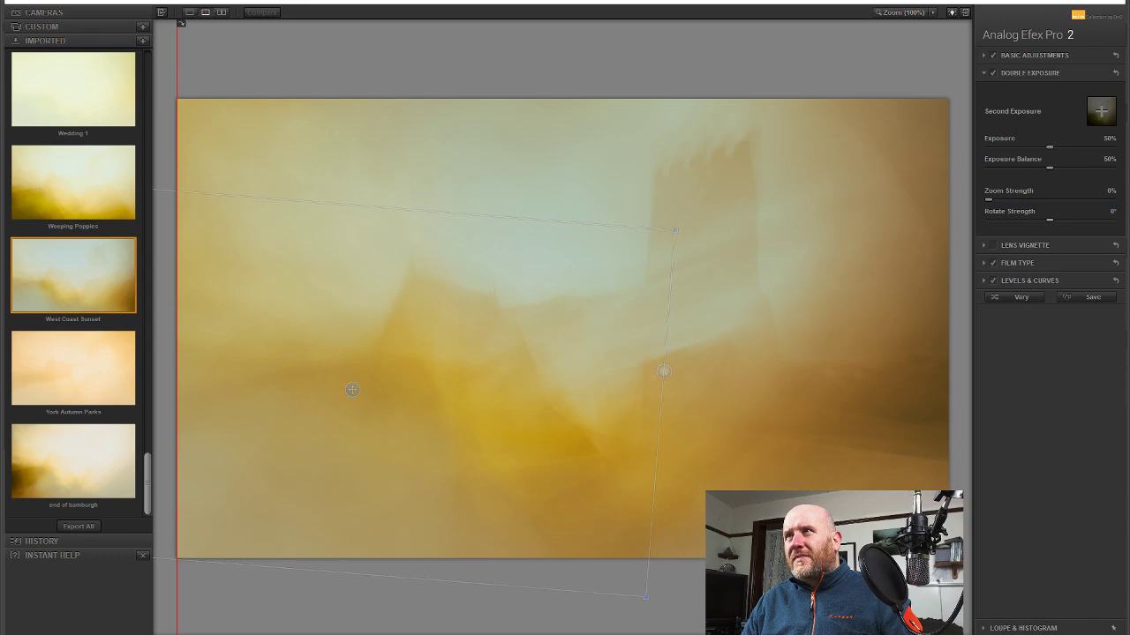
drag(1066, 167, 1031, 173)
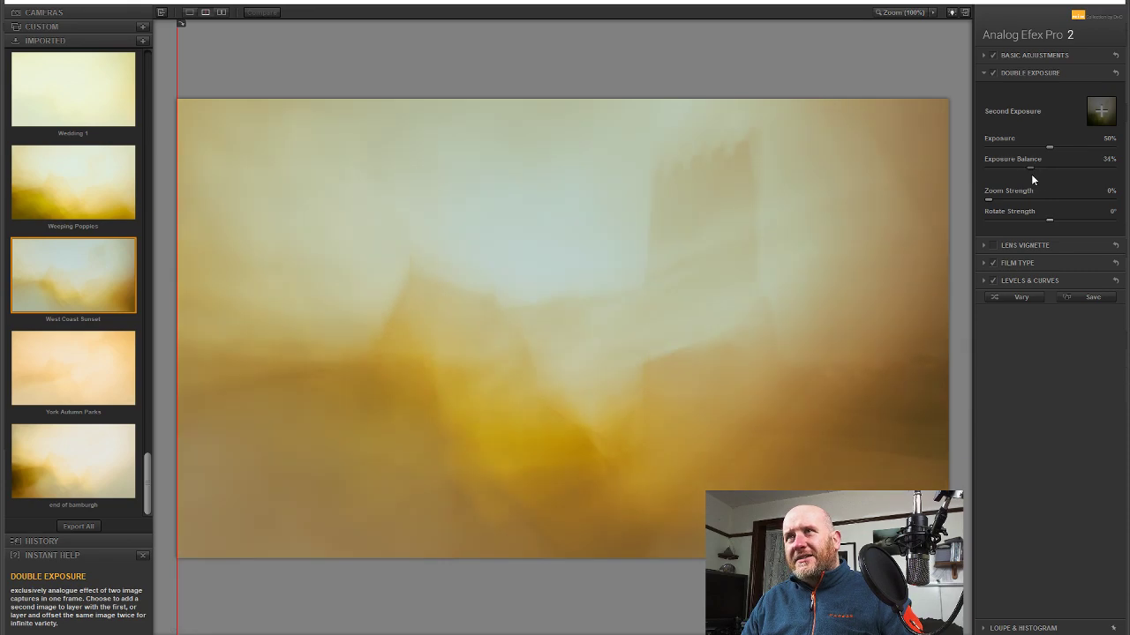
Discard the Analog Efex Pro 2 enhancement, return to the Photoshop composite, and dismiss the error message
mouse_move(718, 134)
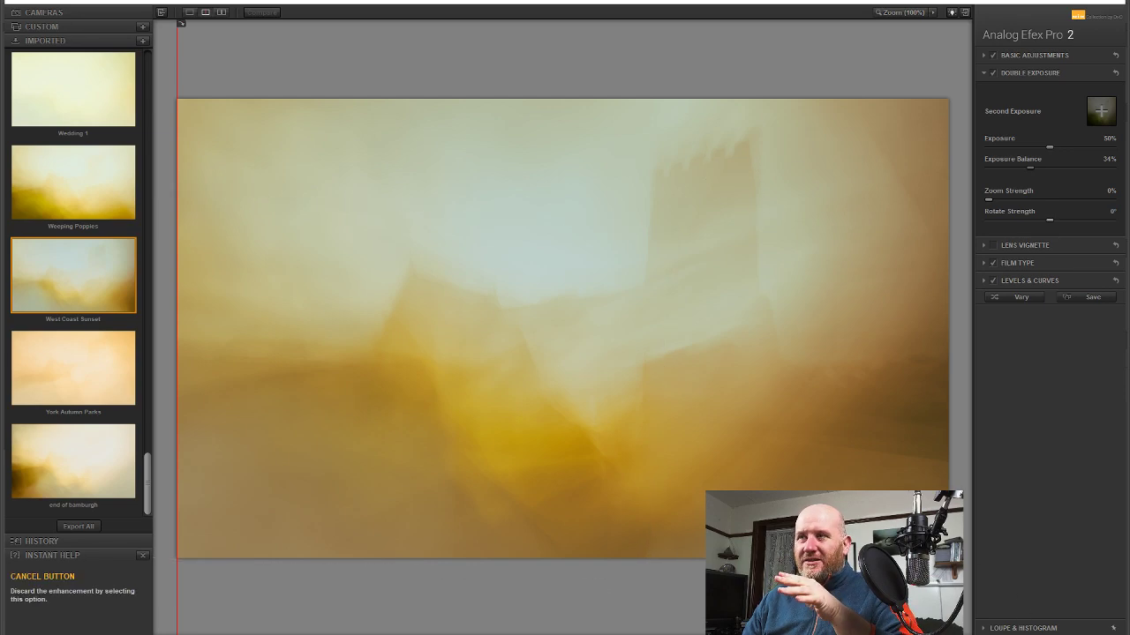
key(Escape)
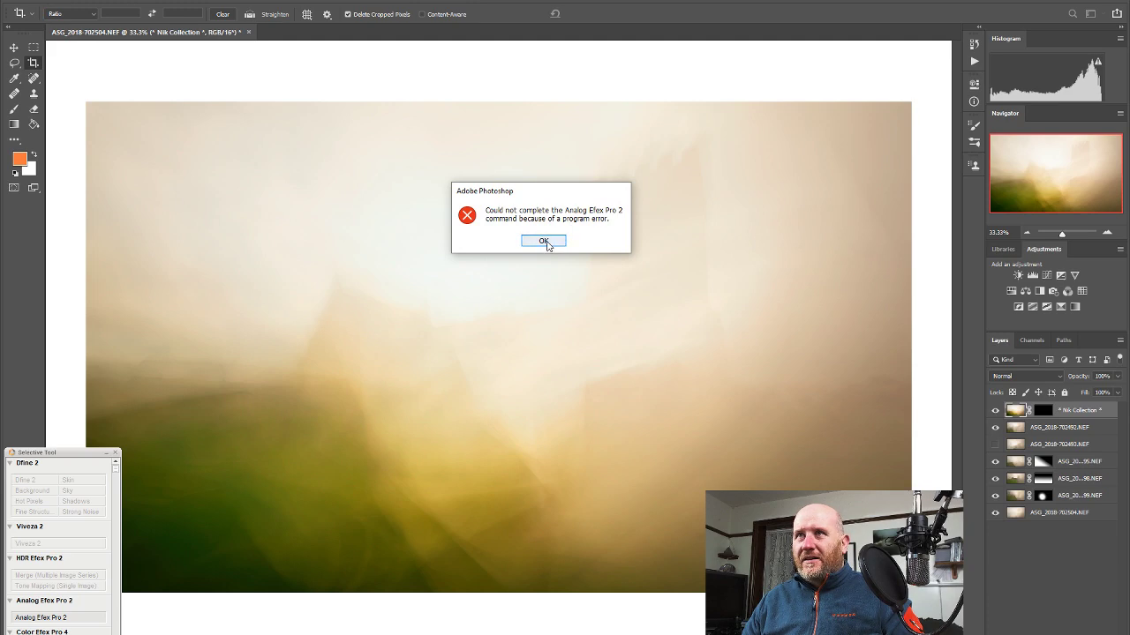
click(547, 241)
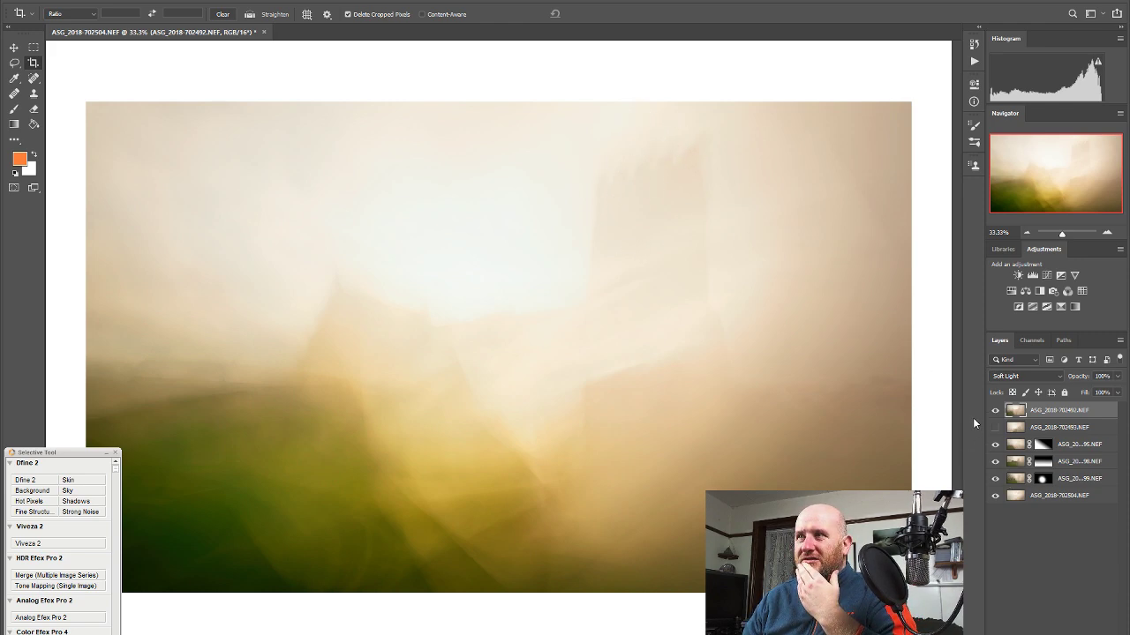
Check what the top layer and the masked layer ending in 95 contribute by hiding and showing each one
click(996, 410)
click(996, 411)
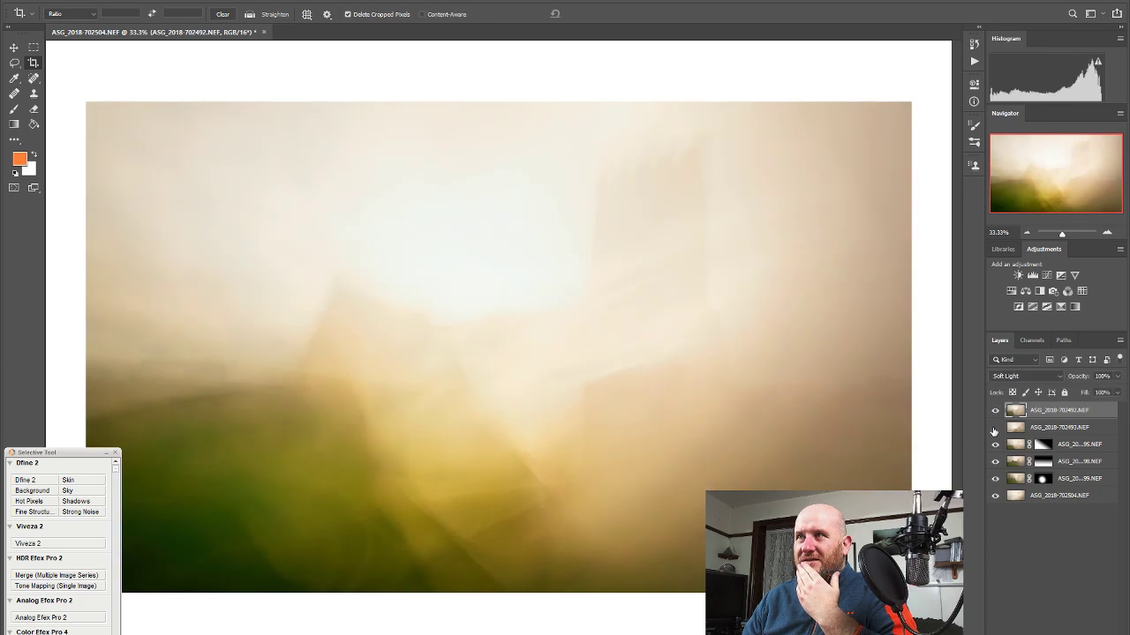
click(995, 445)
click(995, 445)
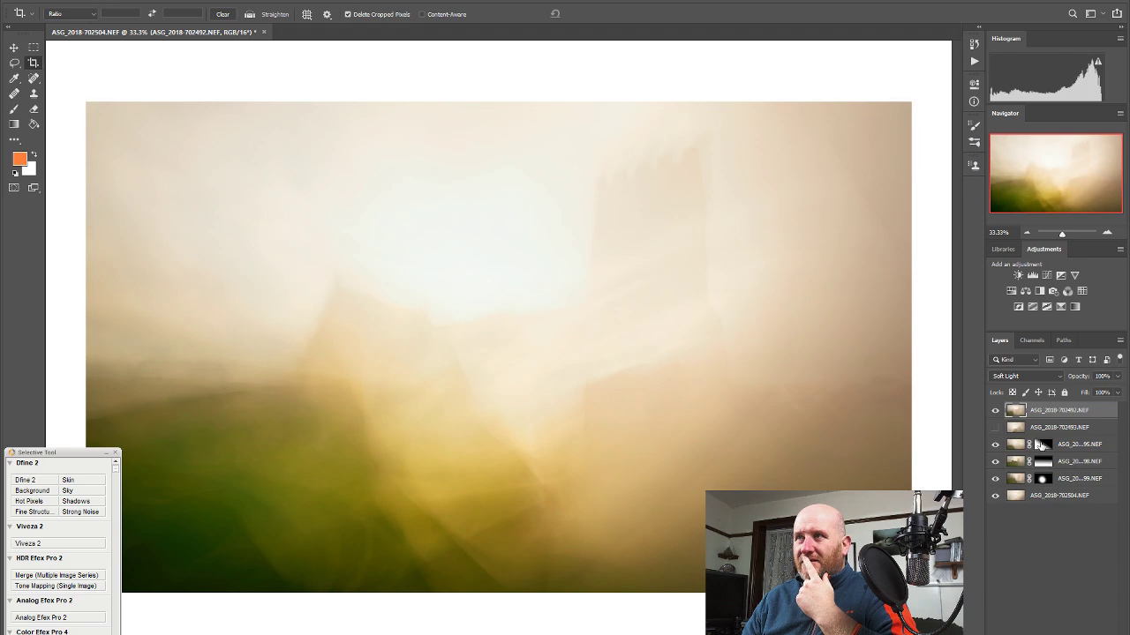
Paint white over the dark part of the mask on the layer ending in 95 with a 1400 px soft brush, and compare the layer hidden and shown
click(1043, 445)
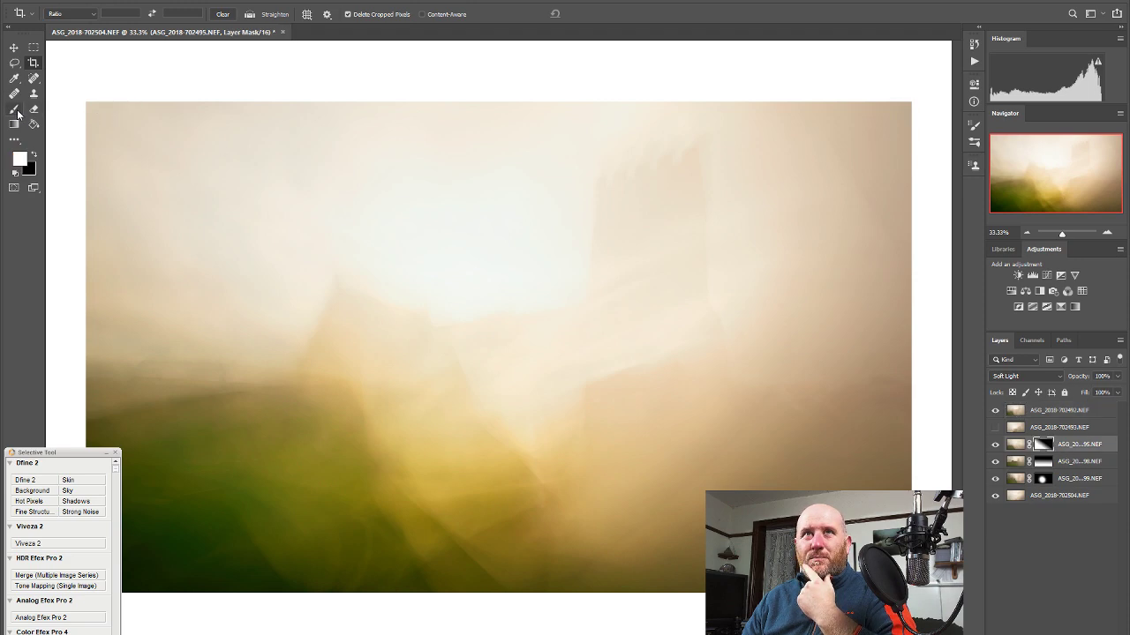
click(15, 110)
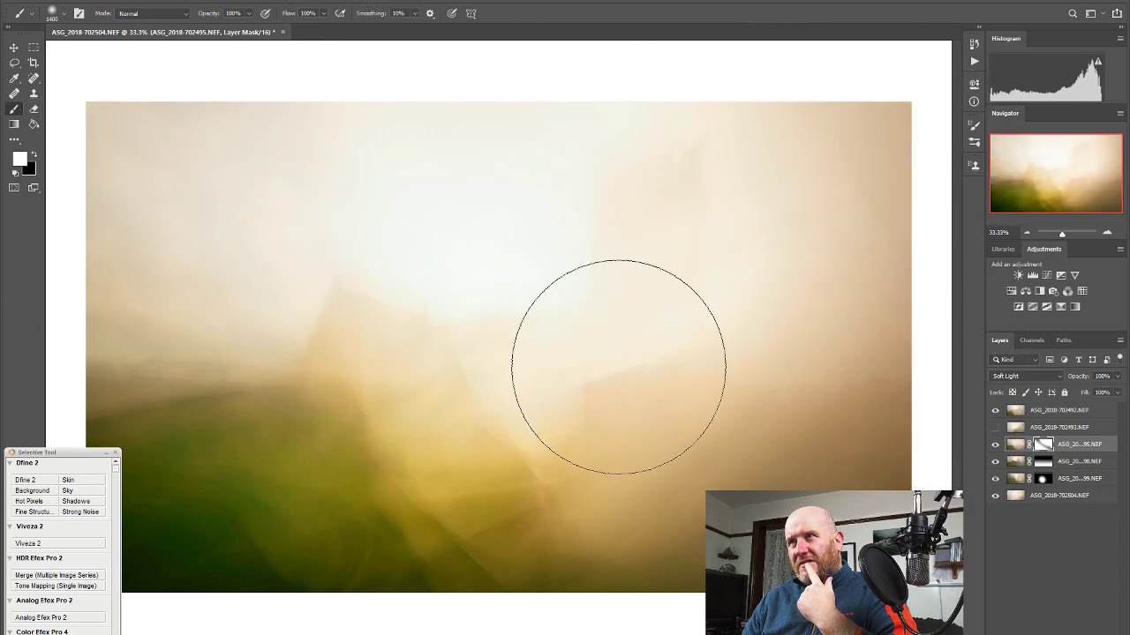
click(995, 446)
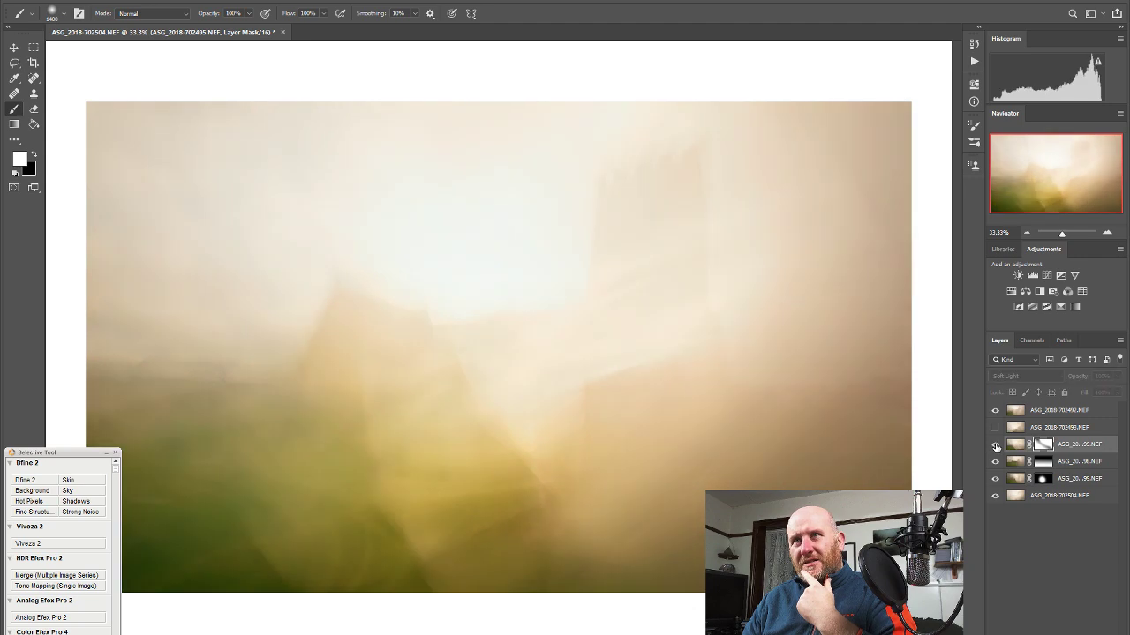
click(995, 445)
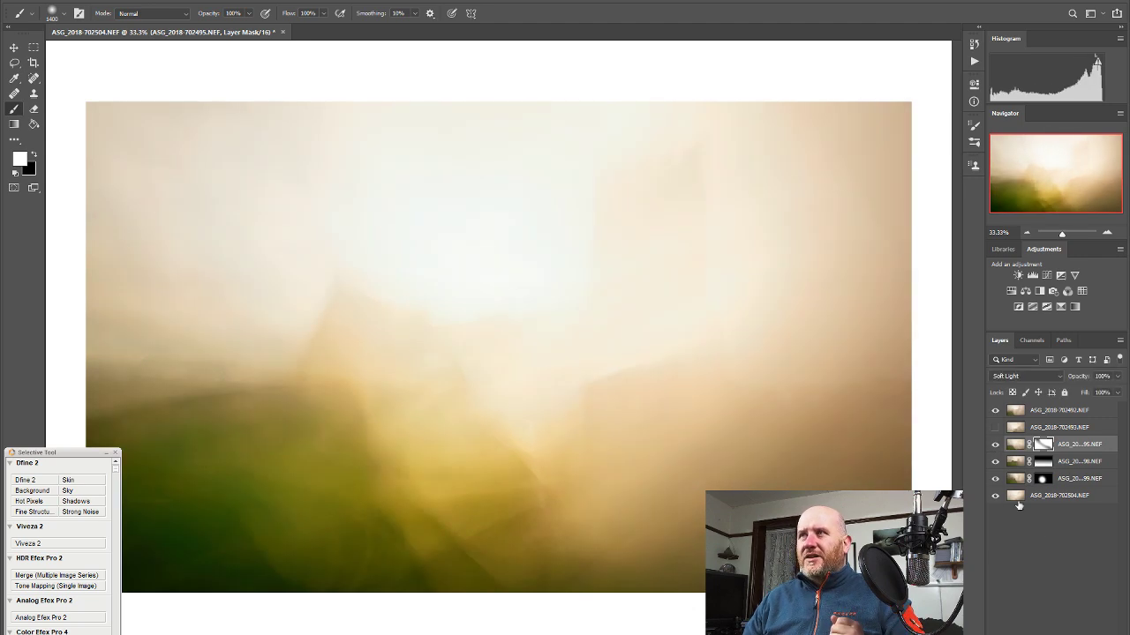
Delete the hidden layer ASG_2018-702493.NEF
click(1066, 411)
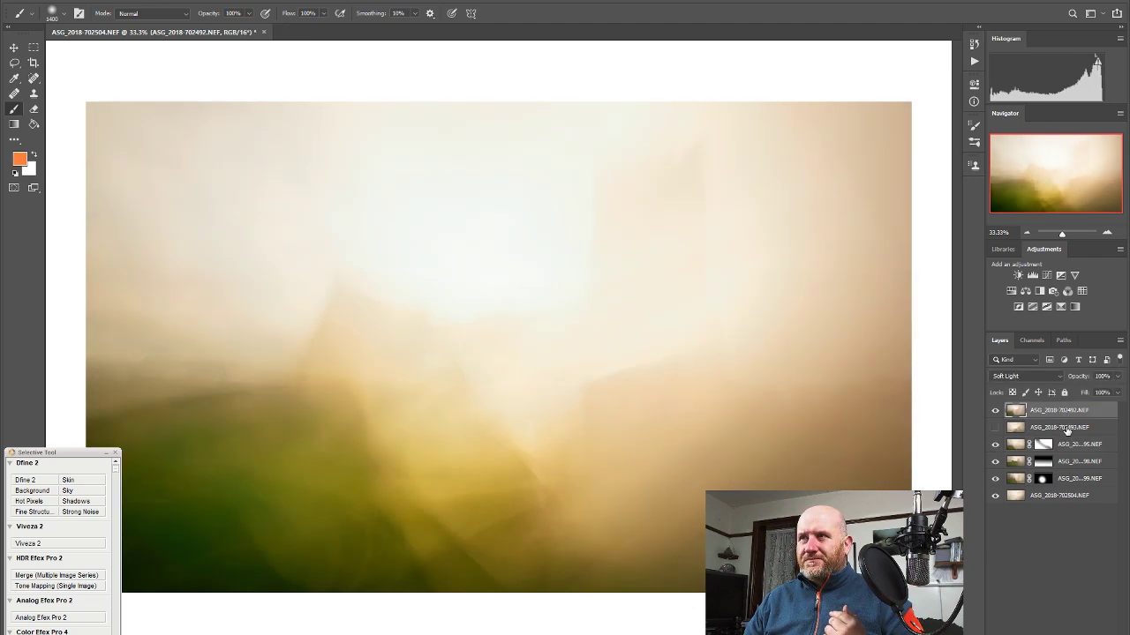
drag(1066, 430, 1098, 634)
key(Delete)
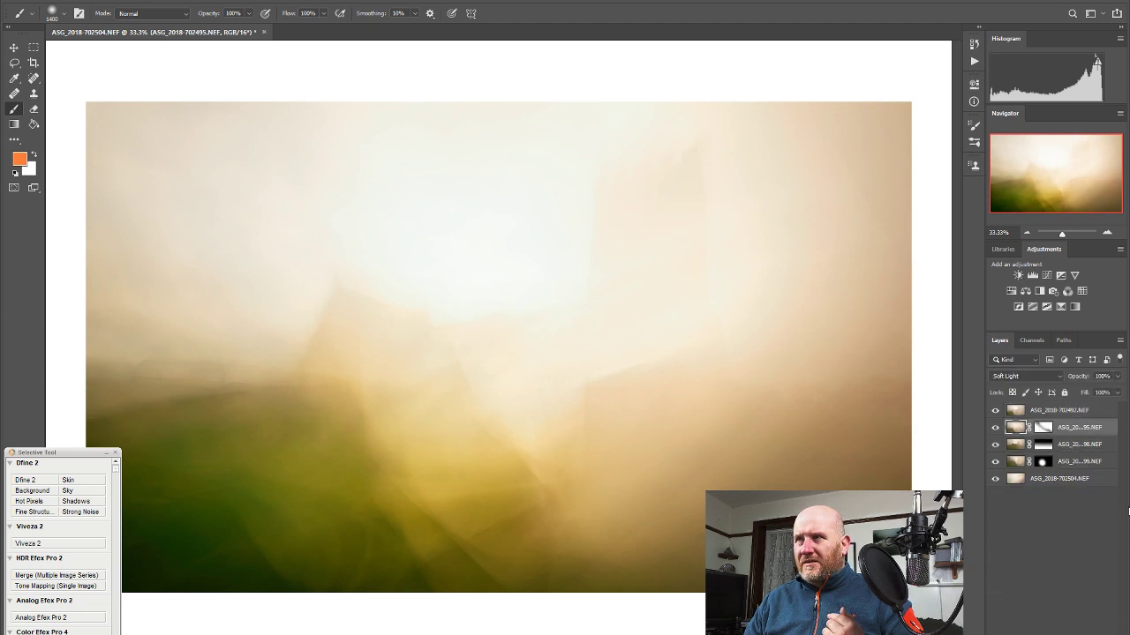
Open the top layer in Analog Efex Pro 2, apply the imported West Coast Sunset preset, and preview the effect across the full image
click(1089, 412)
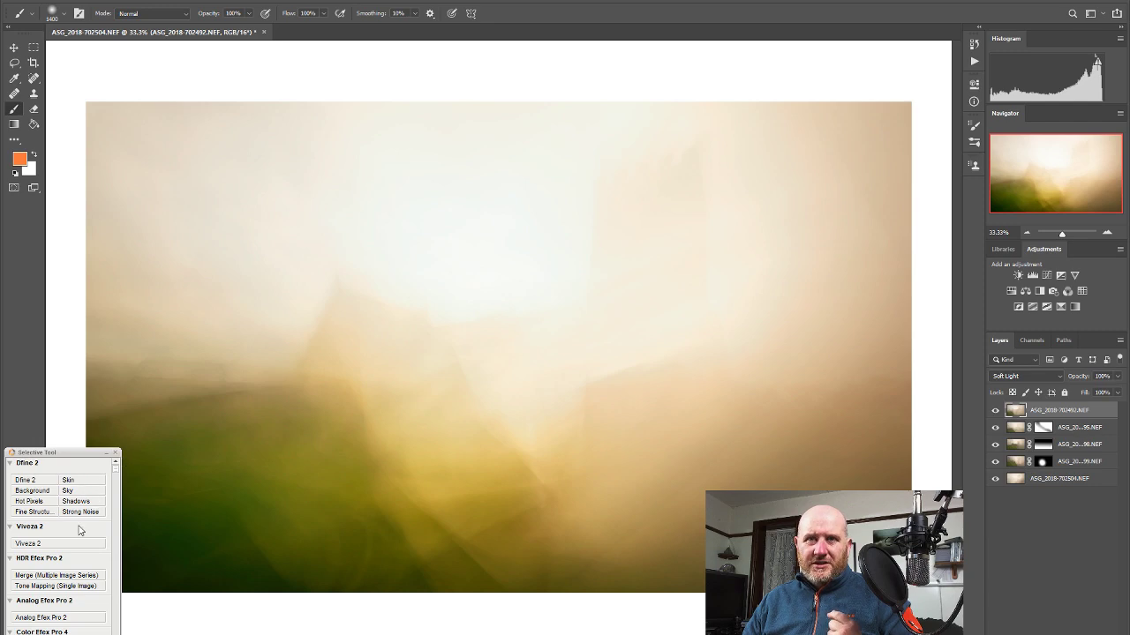
click(51, 621)
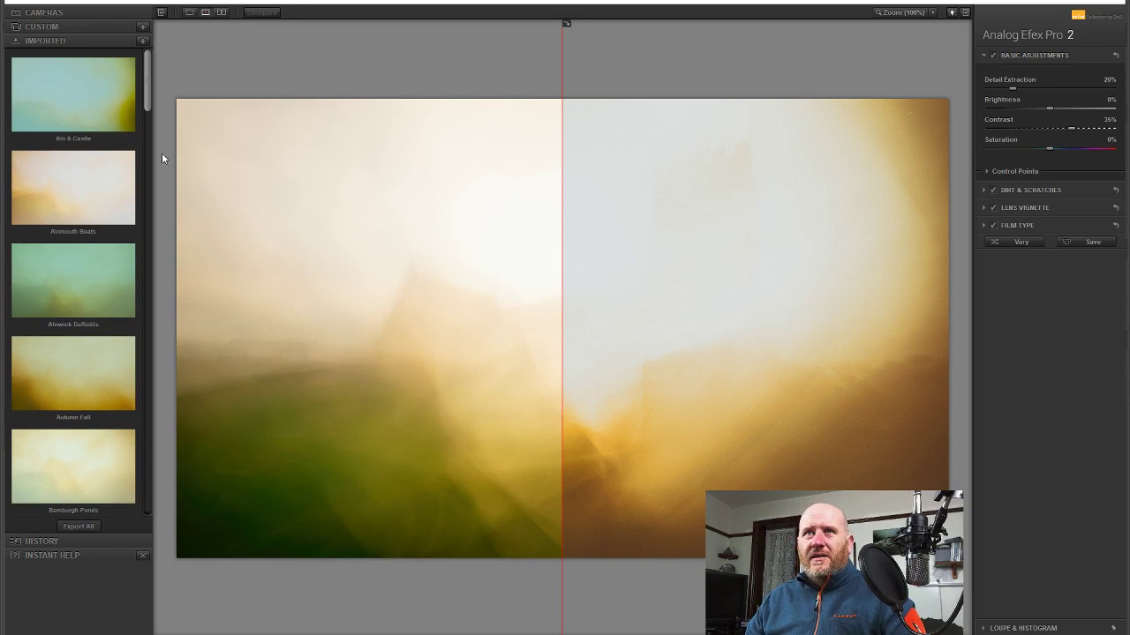
drag(146, 104, 161, 518)
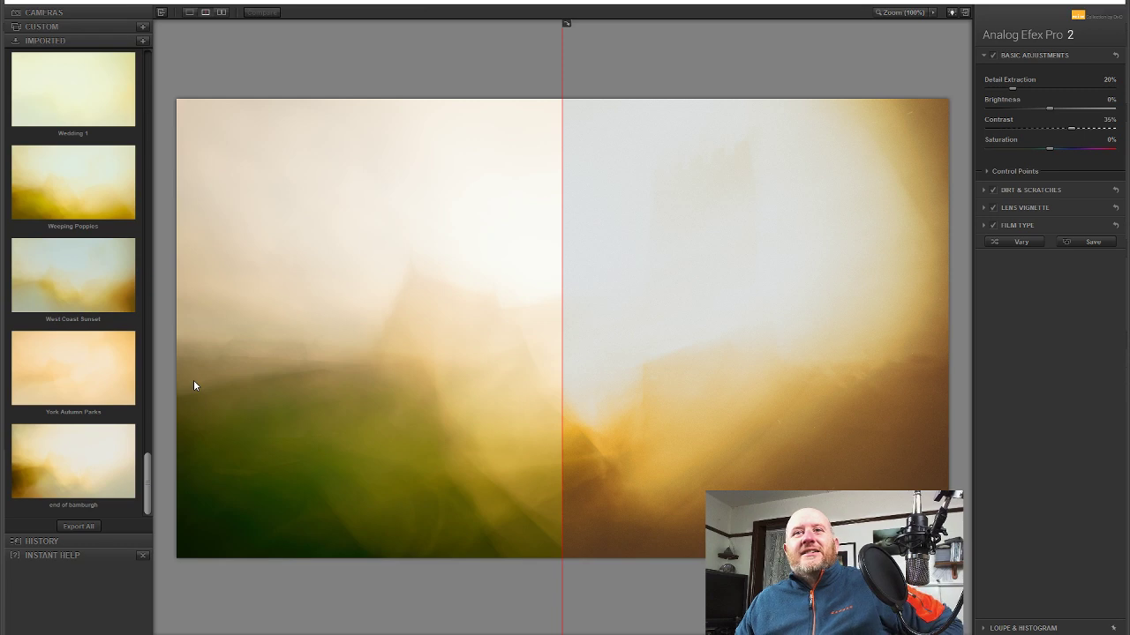
click(87, 298)
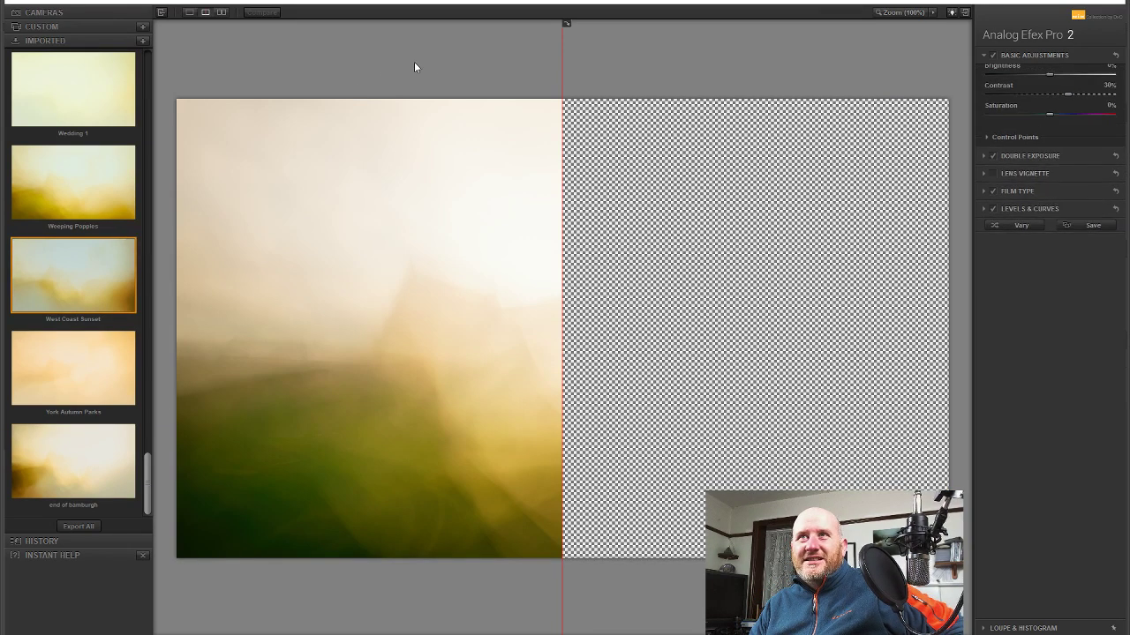
drag(565, 56, 181, 32)
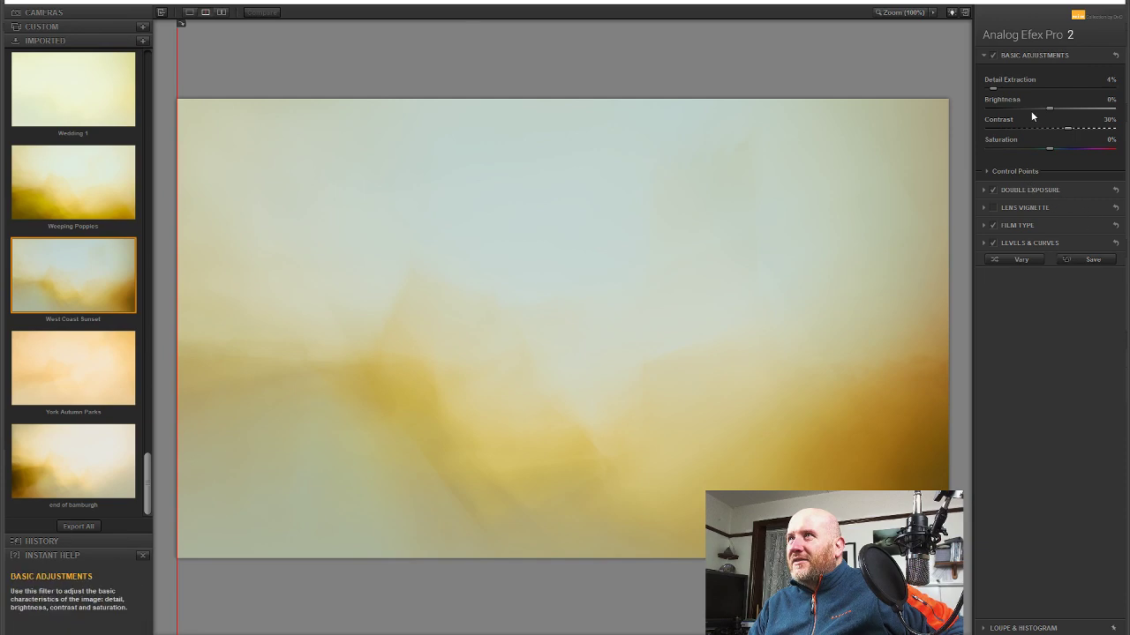
Set Detail Extraction to 7%, Brightness to -24% and Contrast to -11%, and reset the Double Exposure's Exposure to 50%
drag(1047, 108, 1035, 108)
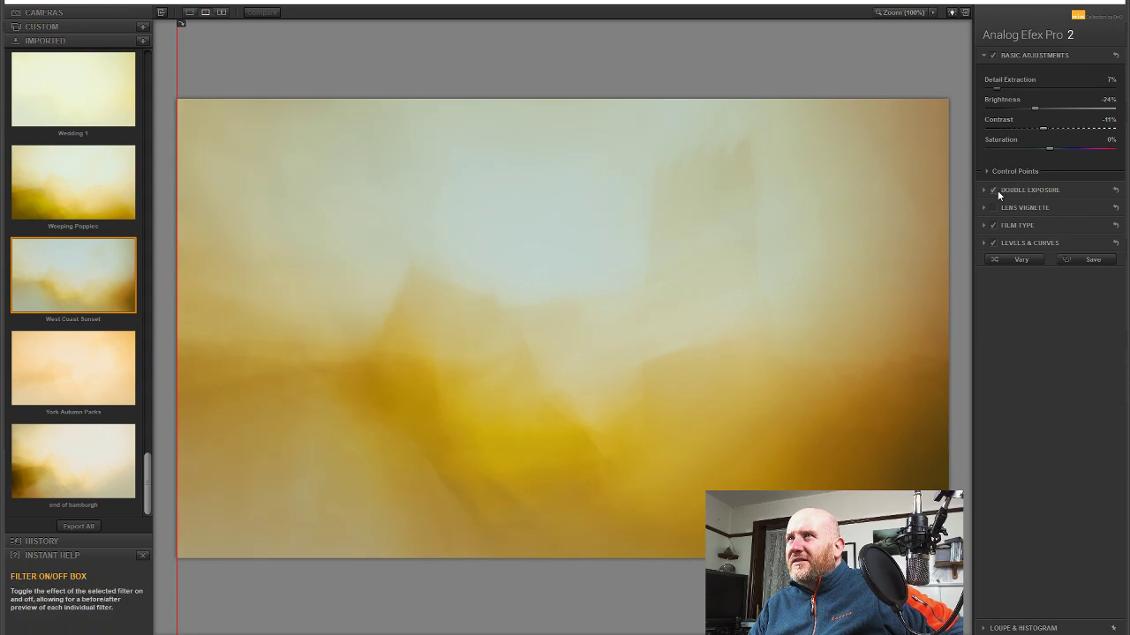
click(1025, 190)
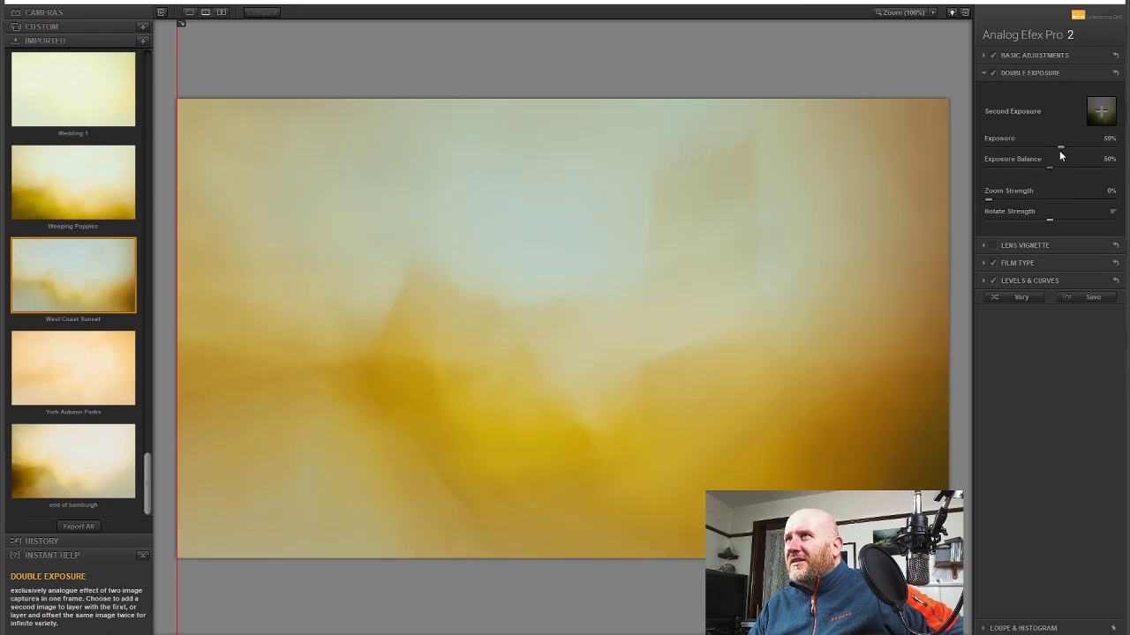
double_click(1060, 147)
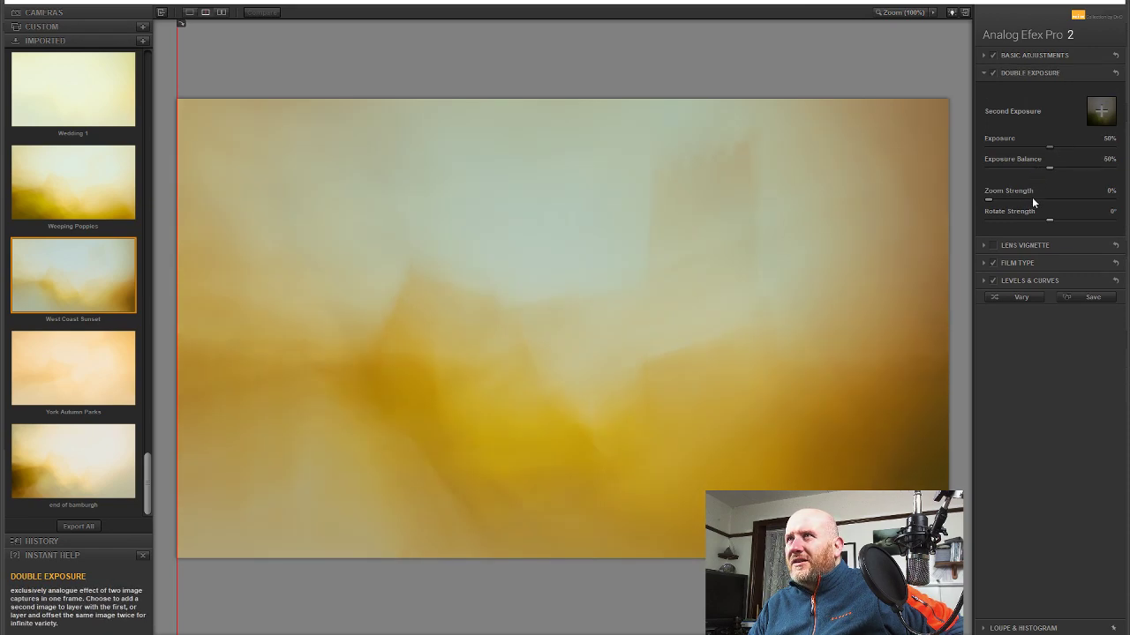
Compare the image with the Lens Vignette filter switched on and off, leaving it off
mouse_move(701, 160)
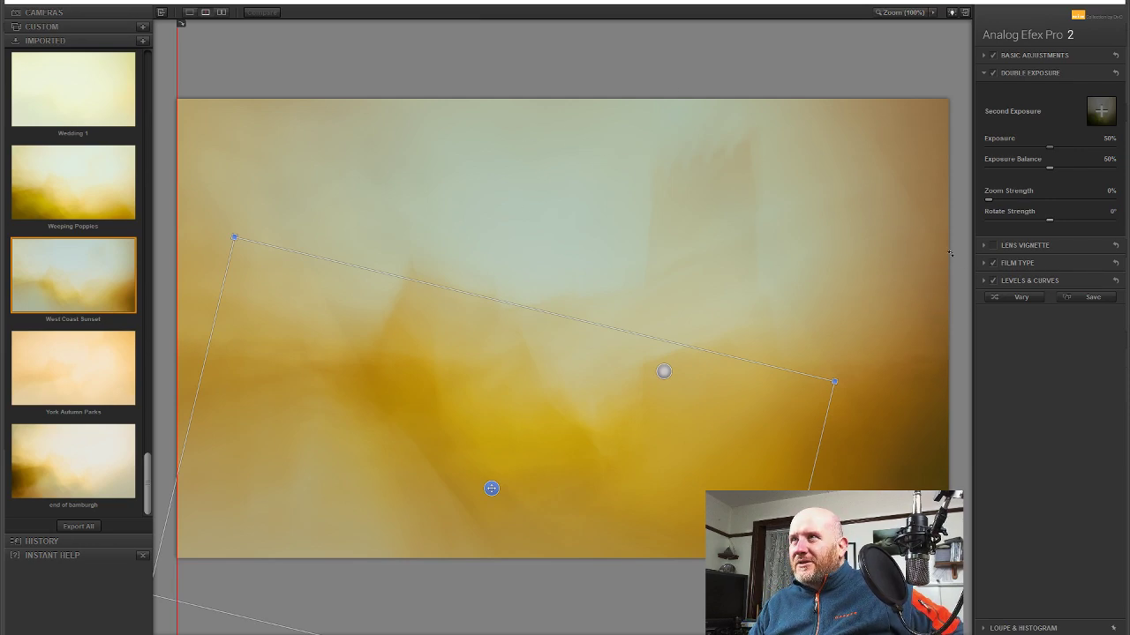
click(993, 245)
click(993, 244)
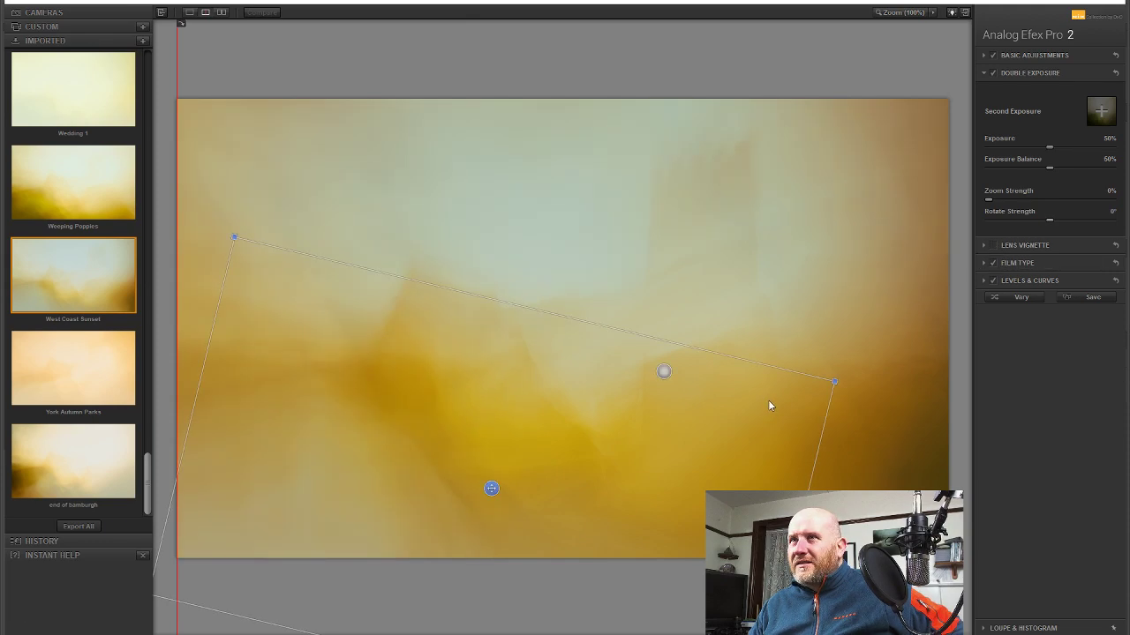
Rotate and reposition the second exposure until its frame tilts upward to the right, with its centre over the lower-left part of the image
drag(845, 380, 842, 503)
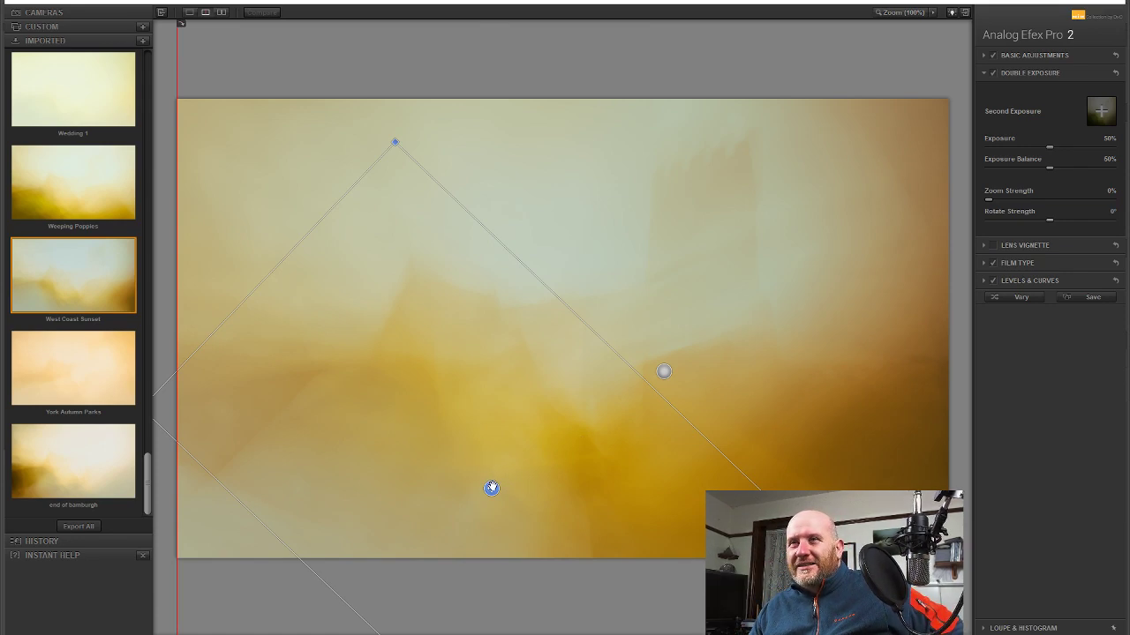
drag(491, 488, 342, 277)
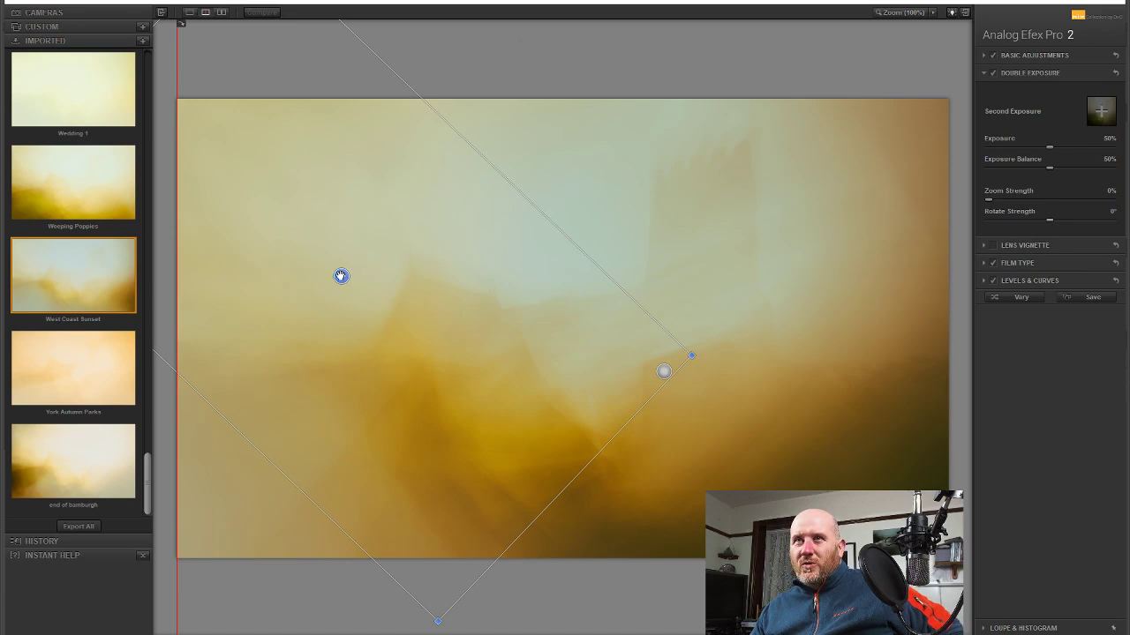
drag(342, 276, 429, 375)
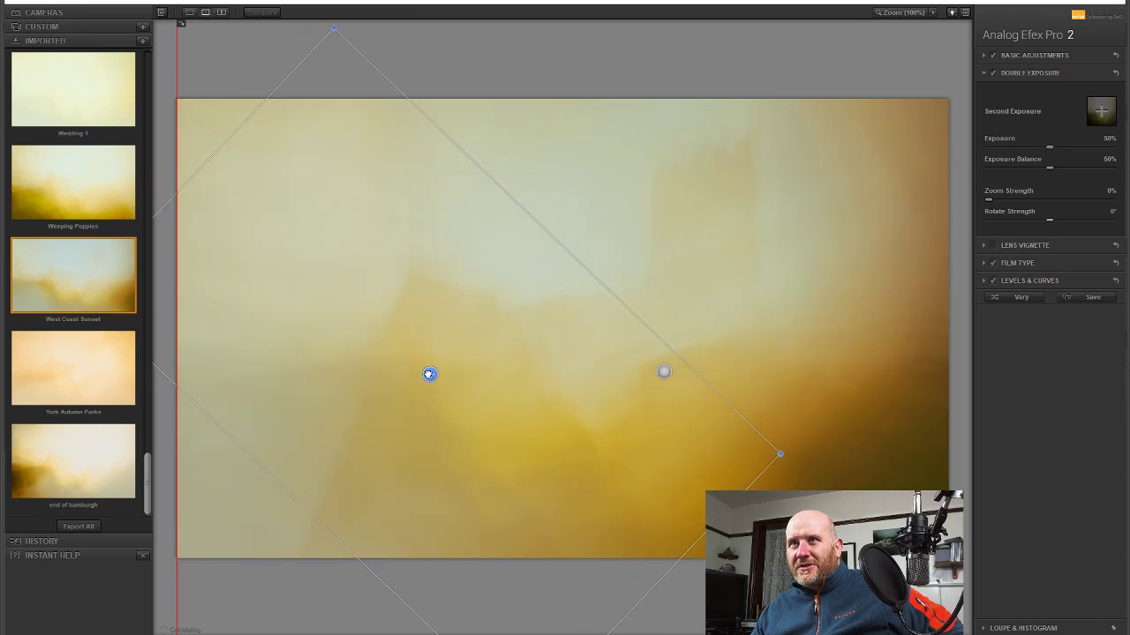
drag(831, 461, 729, 288)
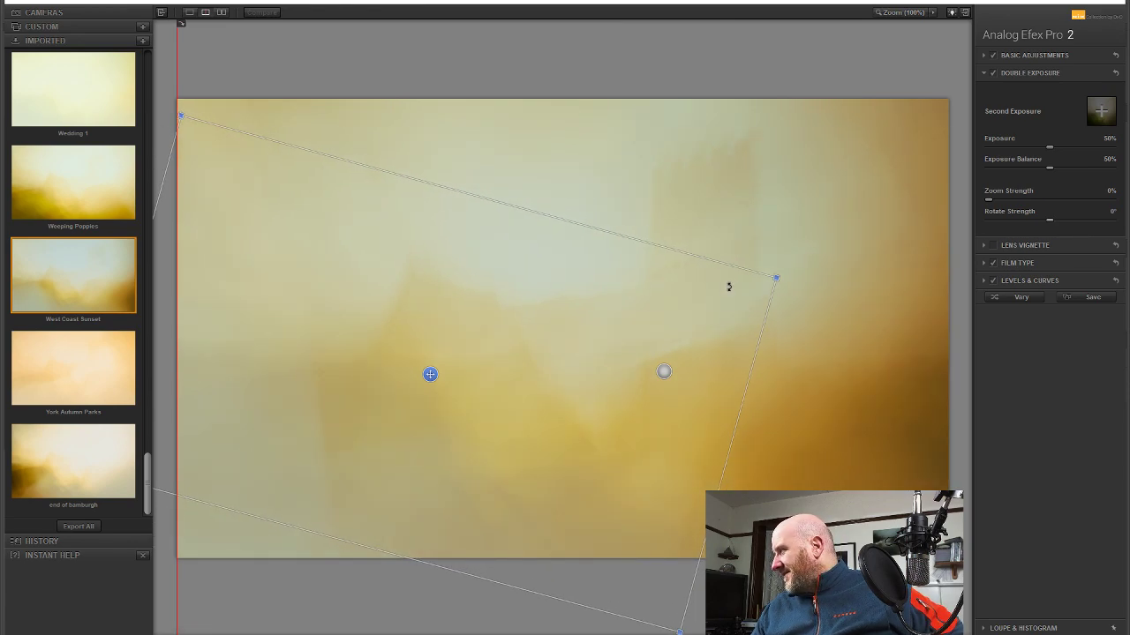
drag(432, 374, 482, 475)
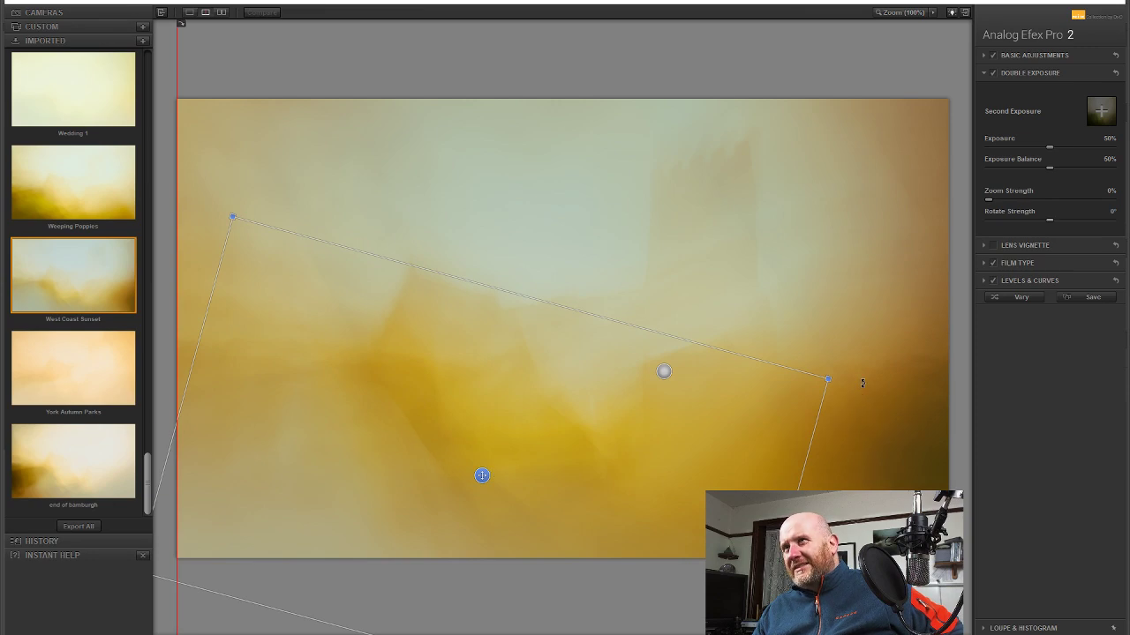
drag(862, 383, 725, 267)
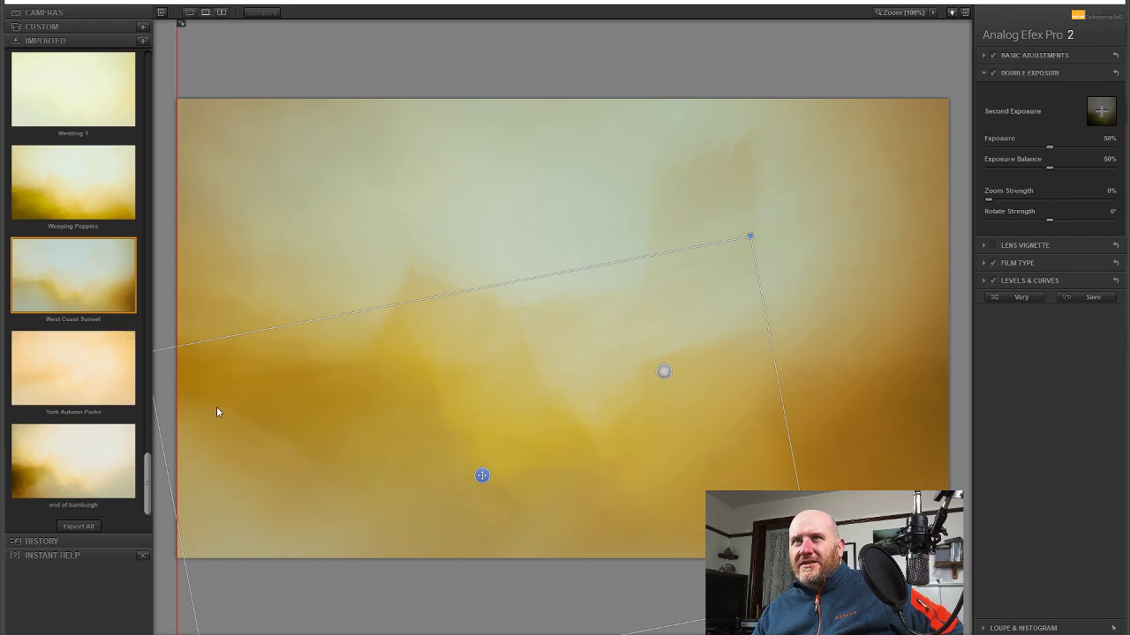
mouse_move(482, 476)
mouse_down()
mouse_move(556, 466)
mouse_move(500, 471)
mouse_move(500, 492)
mouse_move(503, 461)
mouse_move(484, 471)
mouse_up()
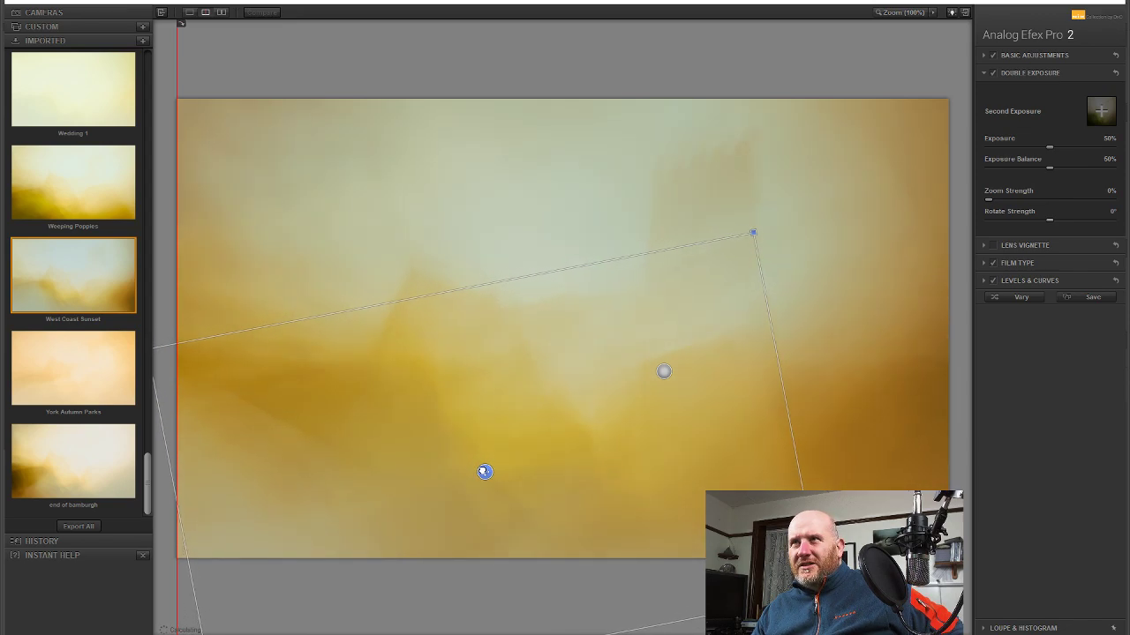
drag(756, 226, 730, 209)
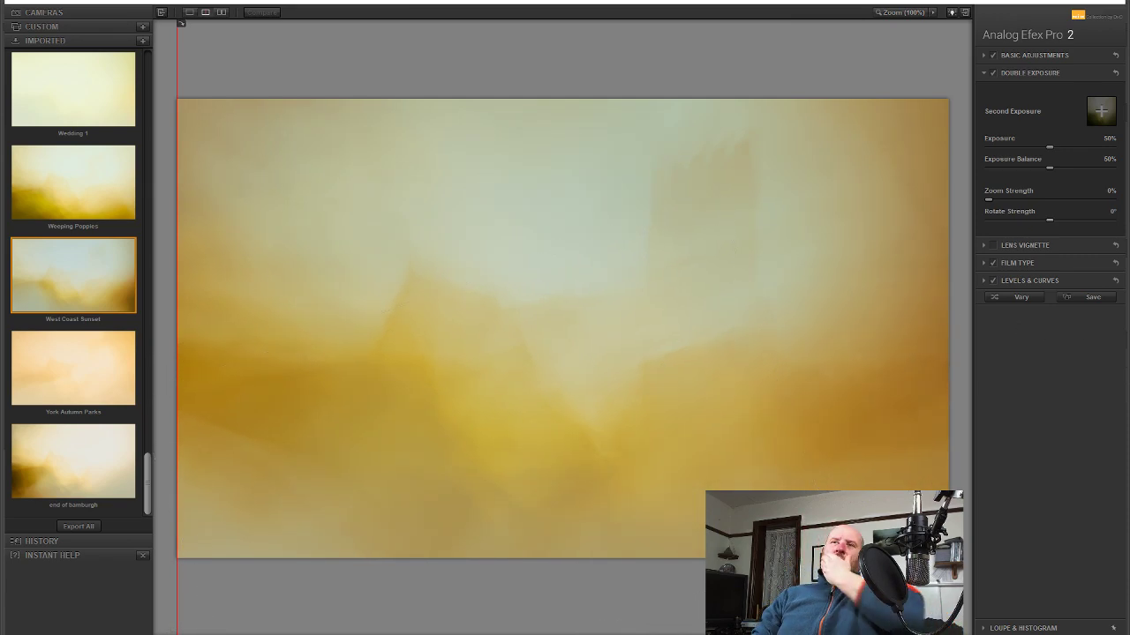
Compare the image with the Film Type and Levels & Curves filters switched off and back on
click(994, 263)
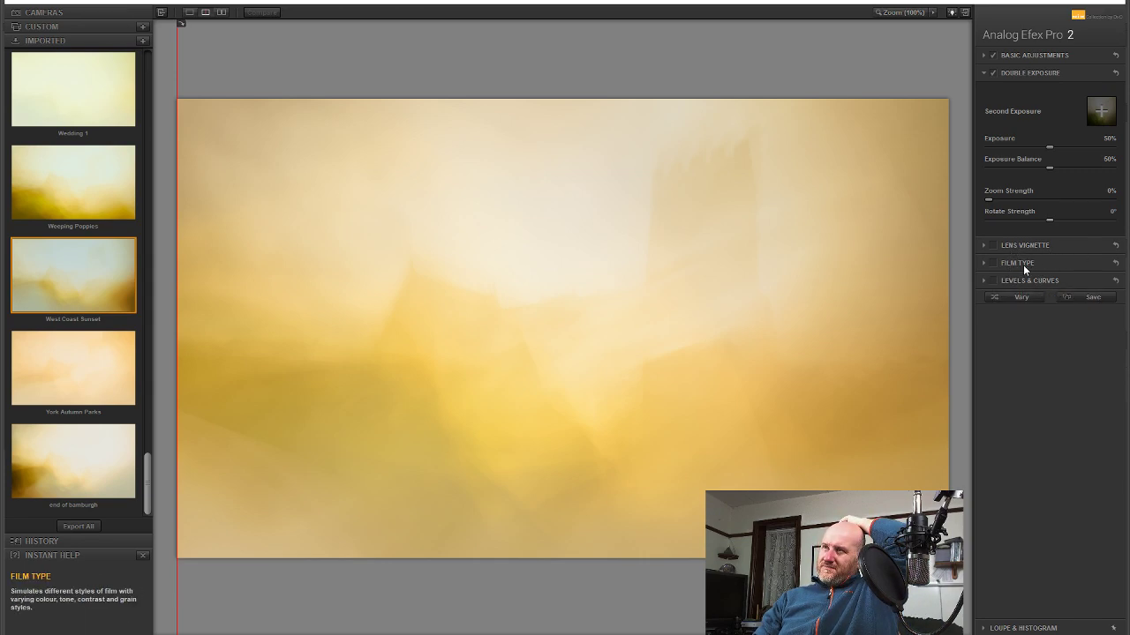
click(994, 263)
click(992, 280)
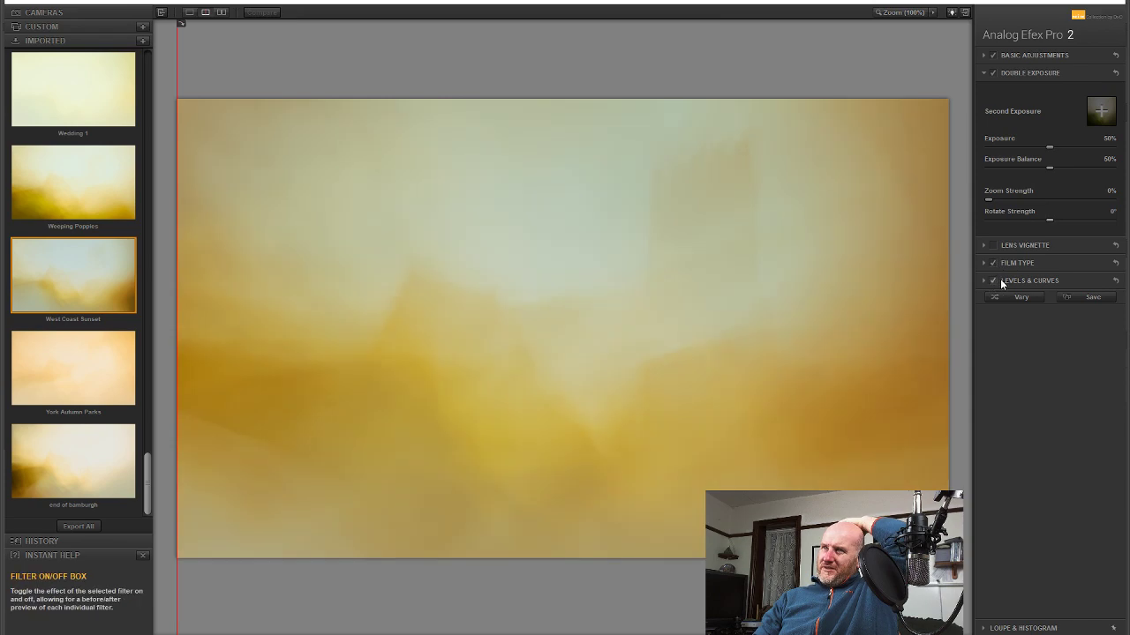
mouse_move(619, 261)
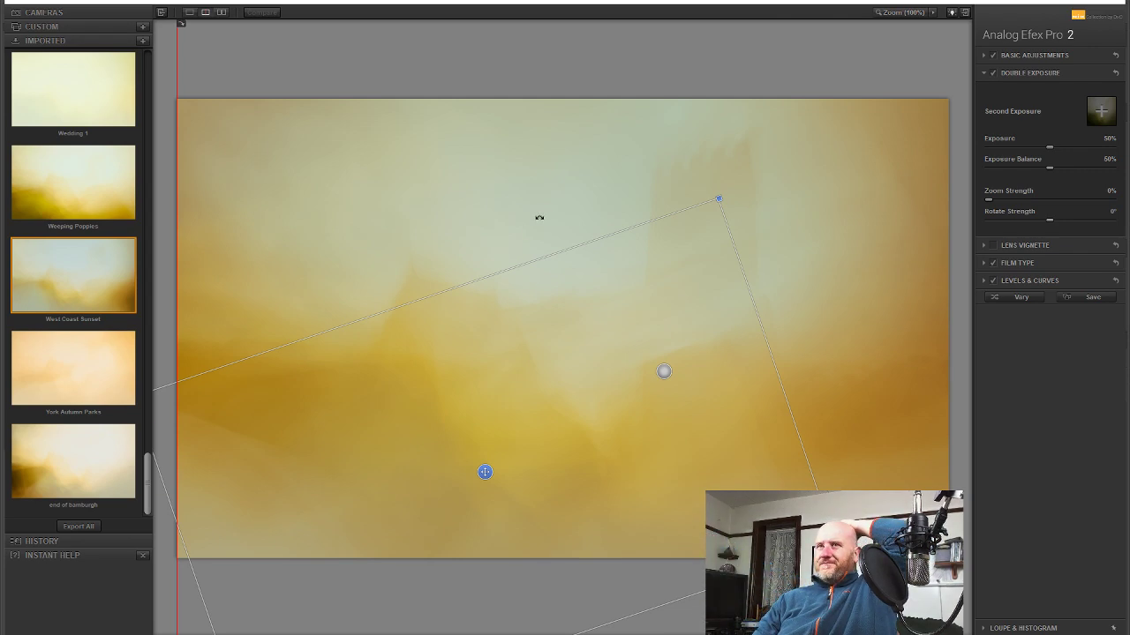
Switch off the Film Type filter and reset the Levels & Curves filter to a straight curve
click(1024, 261)
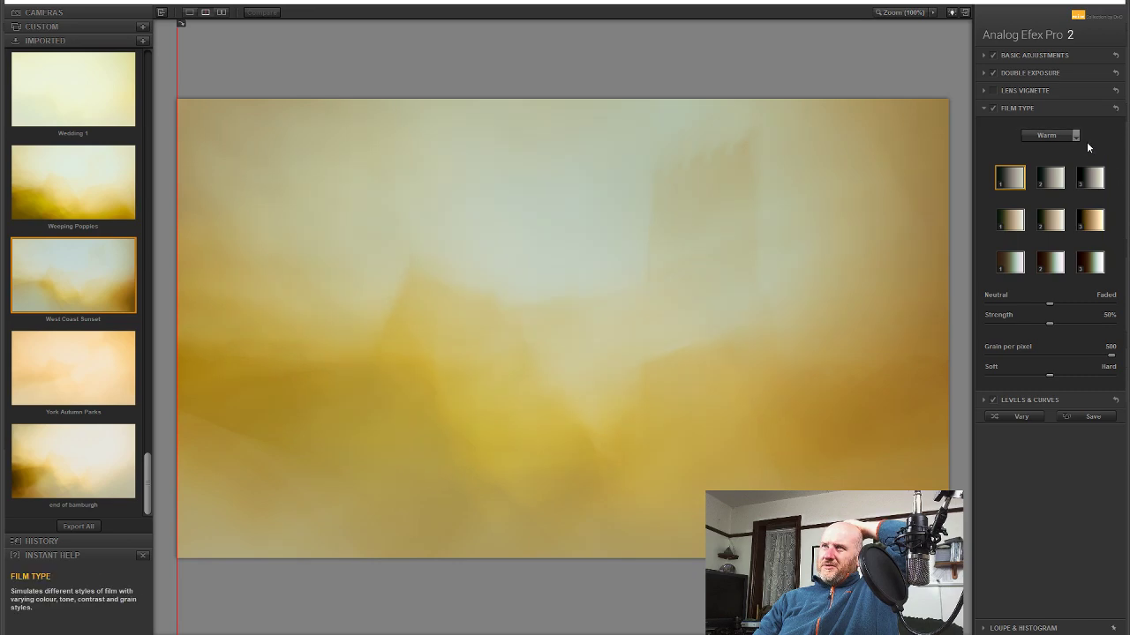
click(994, 107)
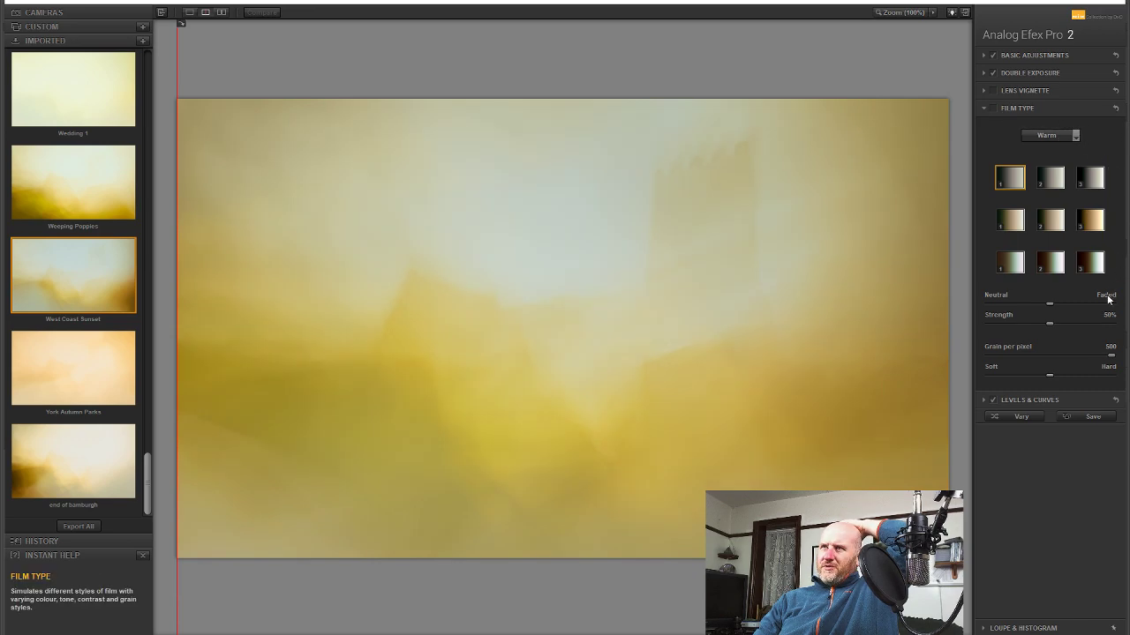
click(1044, 398)
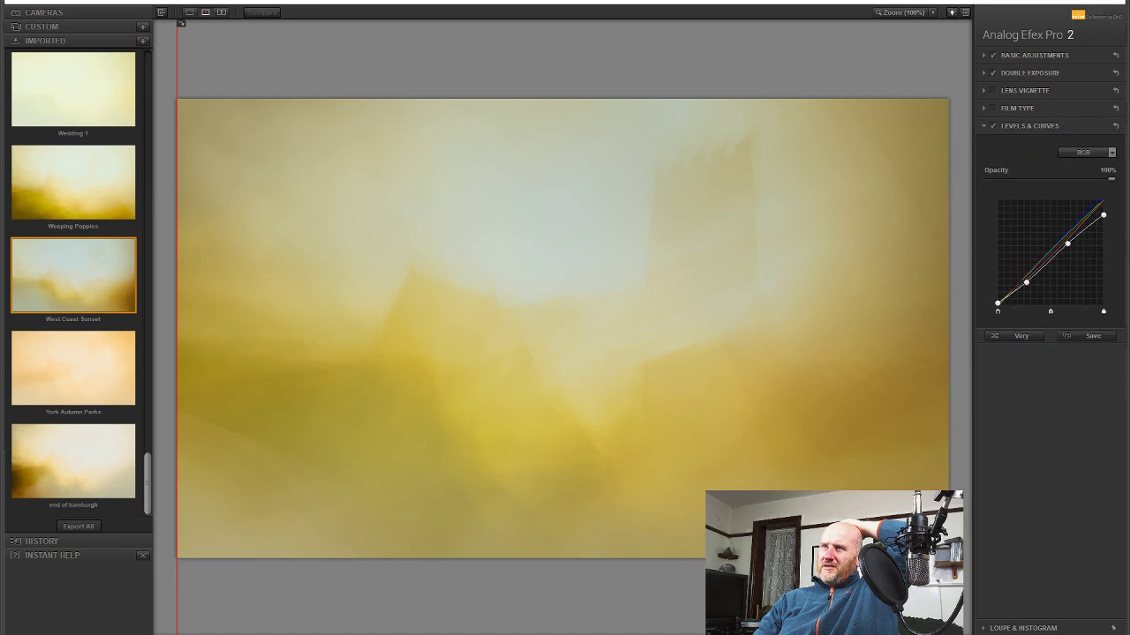
click(1116, 126)
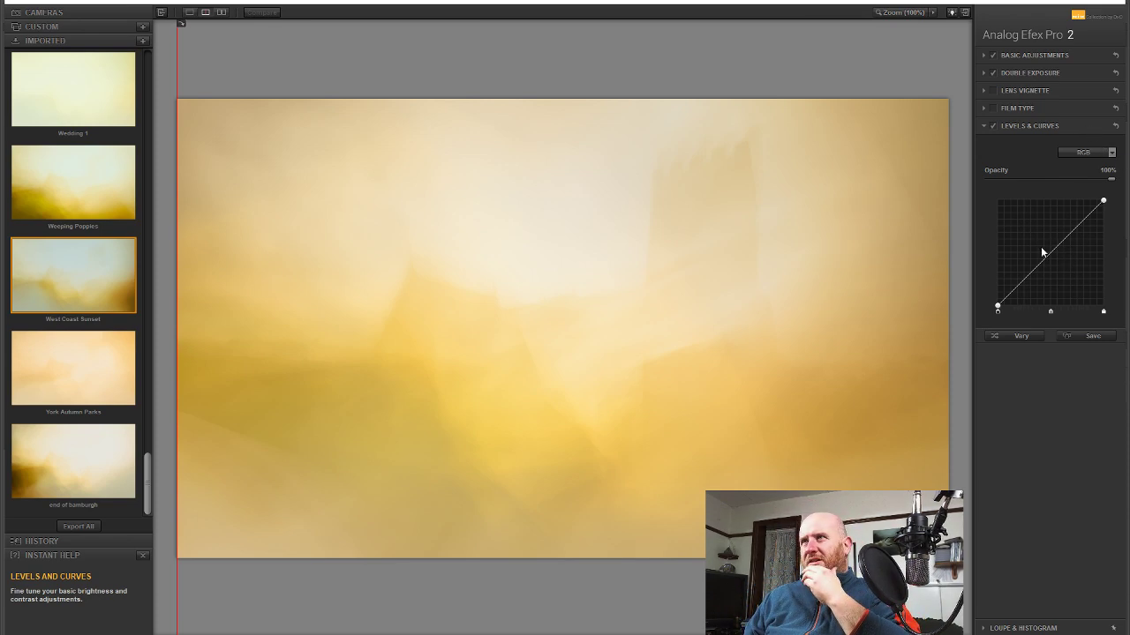
Shape the RGB curve with a slightly lowered white end, a black end nudged inward, and one point each in the shadows and highlights
drag(1027, 274, 1072, 240)
drag(1105, 203, 1113, 211)
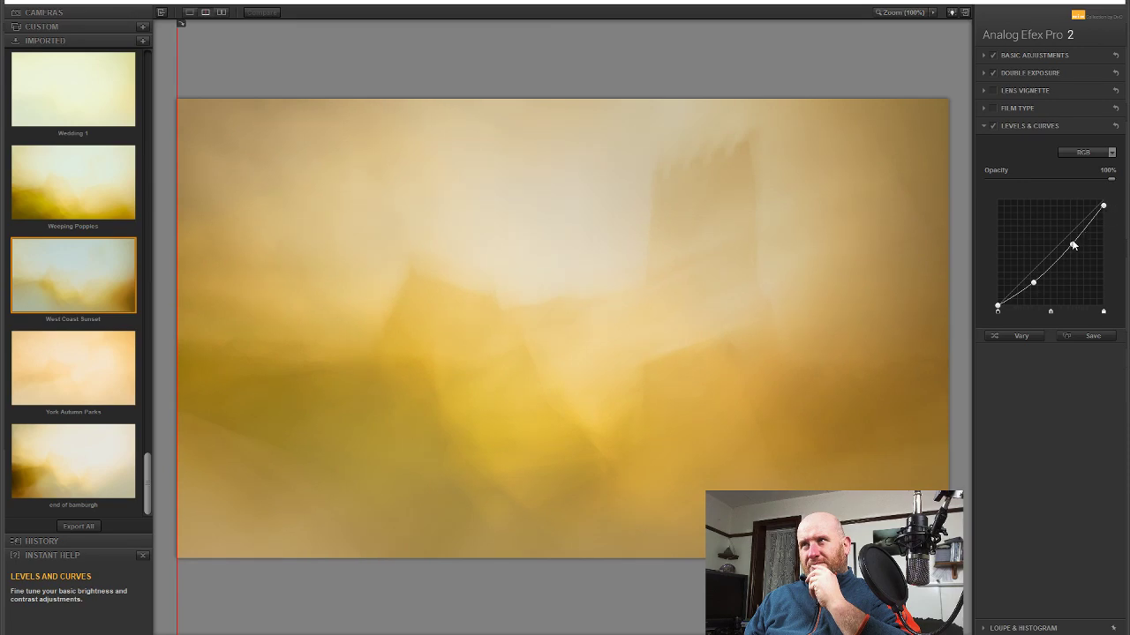
double_click(1034, 282)
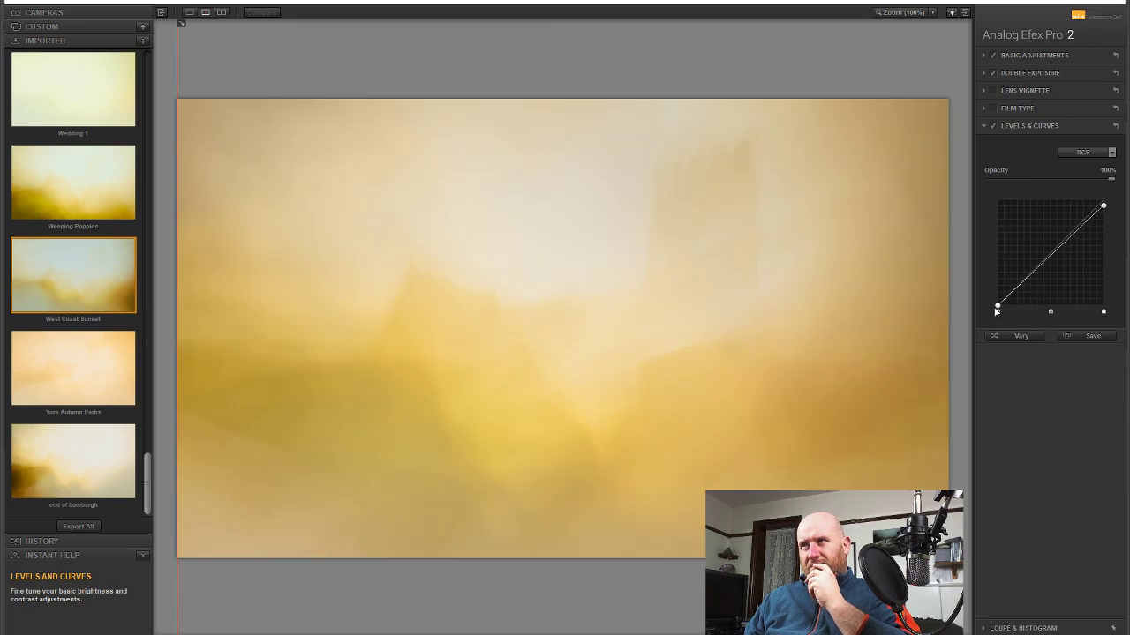
mouse_move(999, 306)
mouse_down()
mouse_move(1022, 323)
mouse_move(1005, 323)
mouse_up()
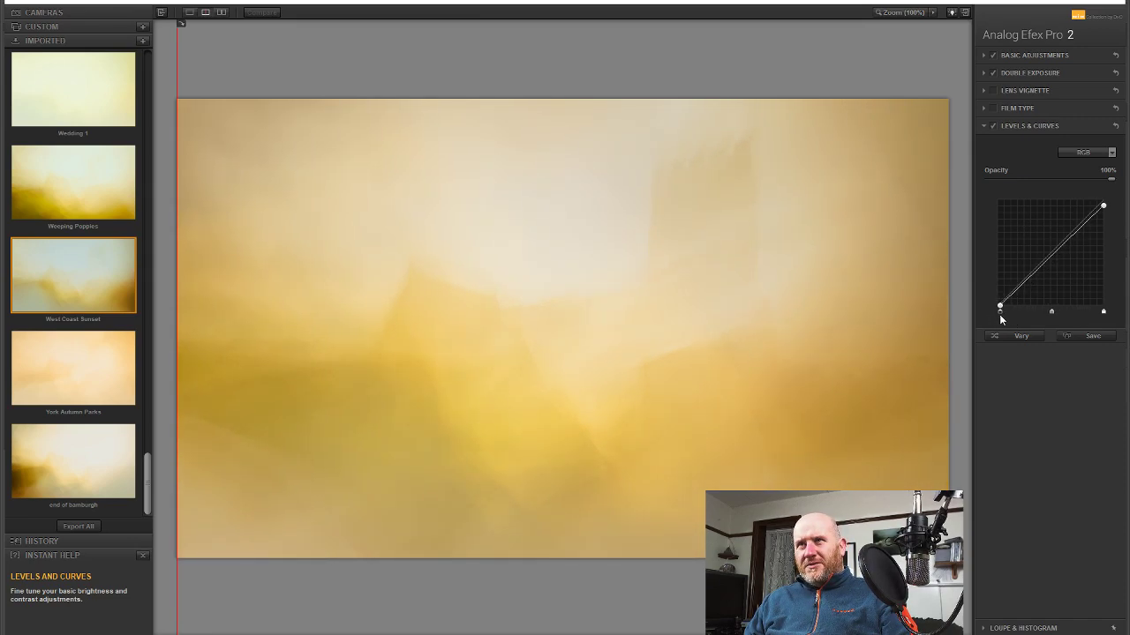
mouse_move(1028, 282)
mouse_down()
mouse_move(1022, 265)
mouse_move(1027, 282)
mouse_up()
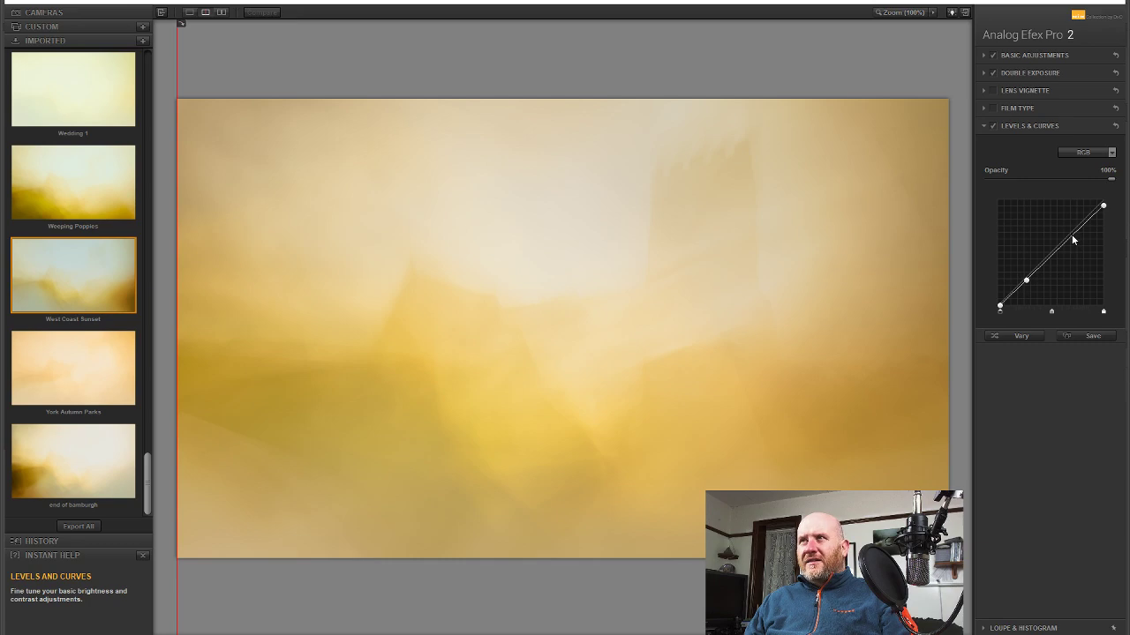
mouse_move(1067, 239)
mouse_down()
mouse_move(1055, 233)
mouse_move(1064, 256)
mouse_move(1065, 246)
mouse_up()
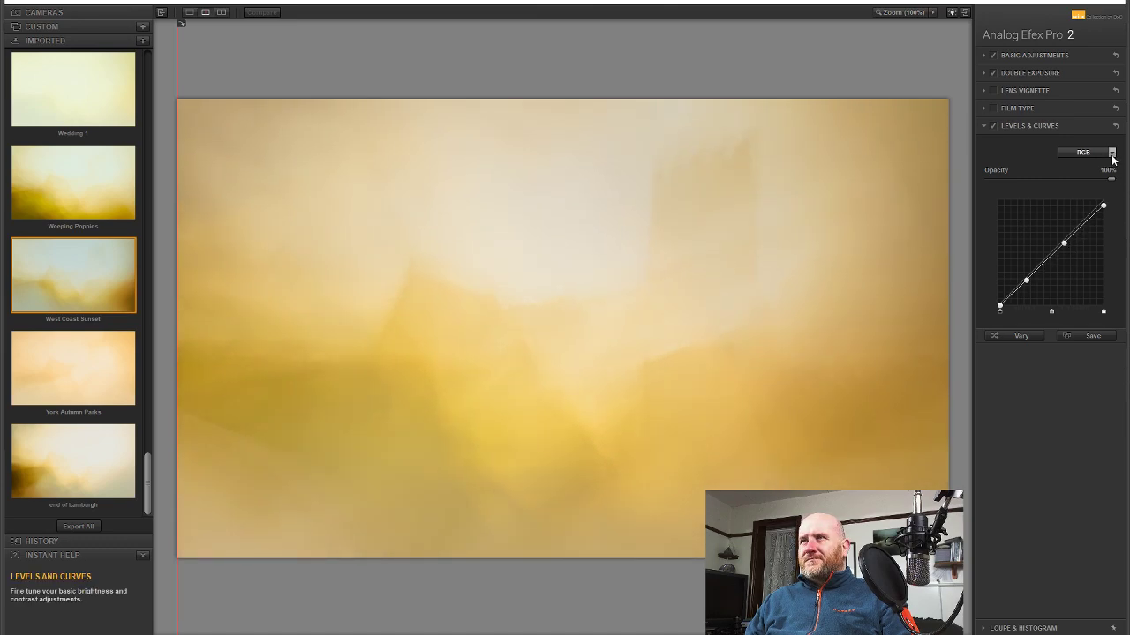
Switch the Film Type filter back on and try the Warm films numbered 1 in the second and third rows
click(1014, 110)
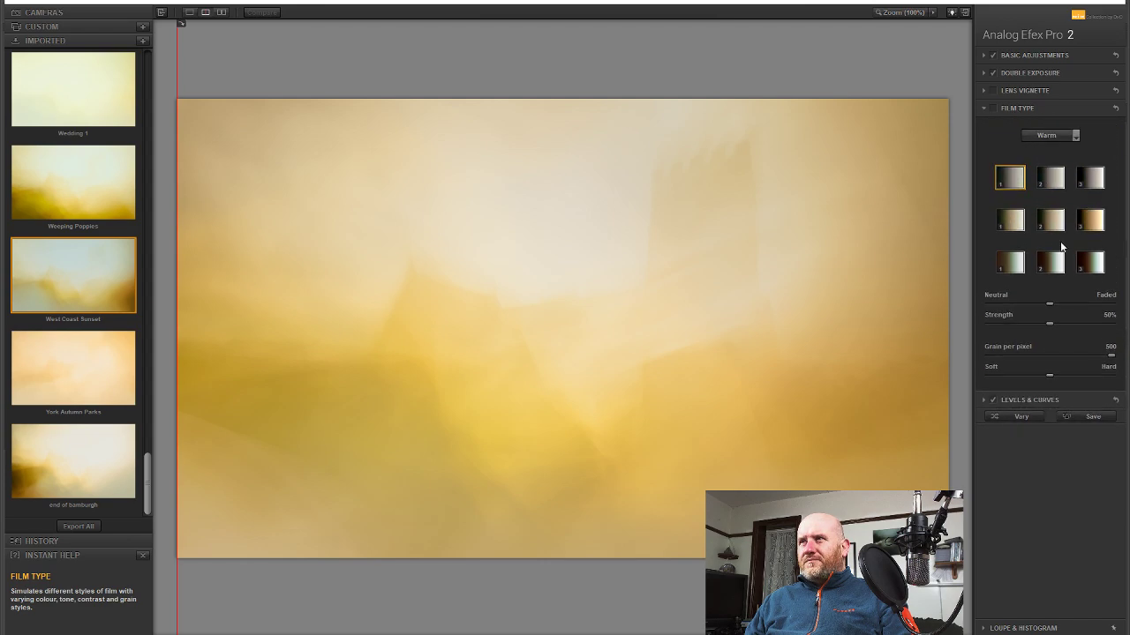
click(992, 107)
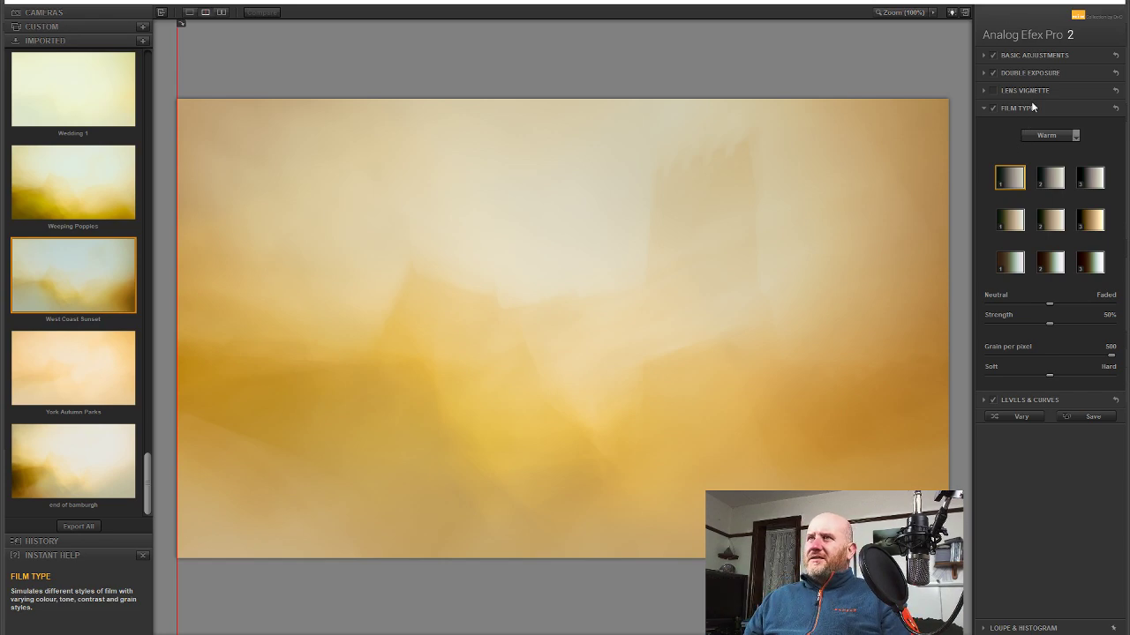
click(1019, 219)
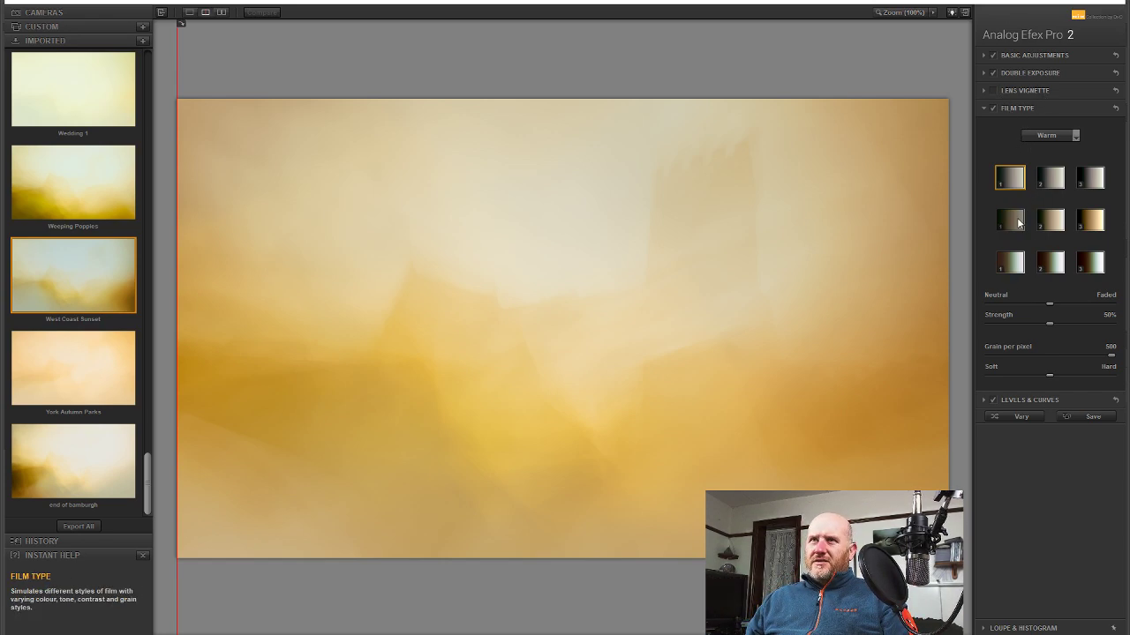
click(1011, 258)
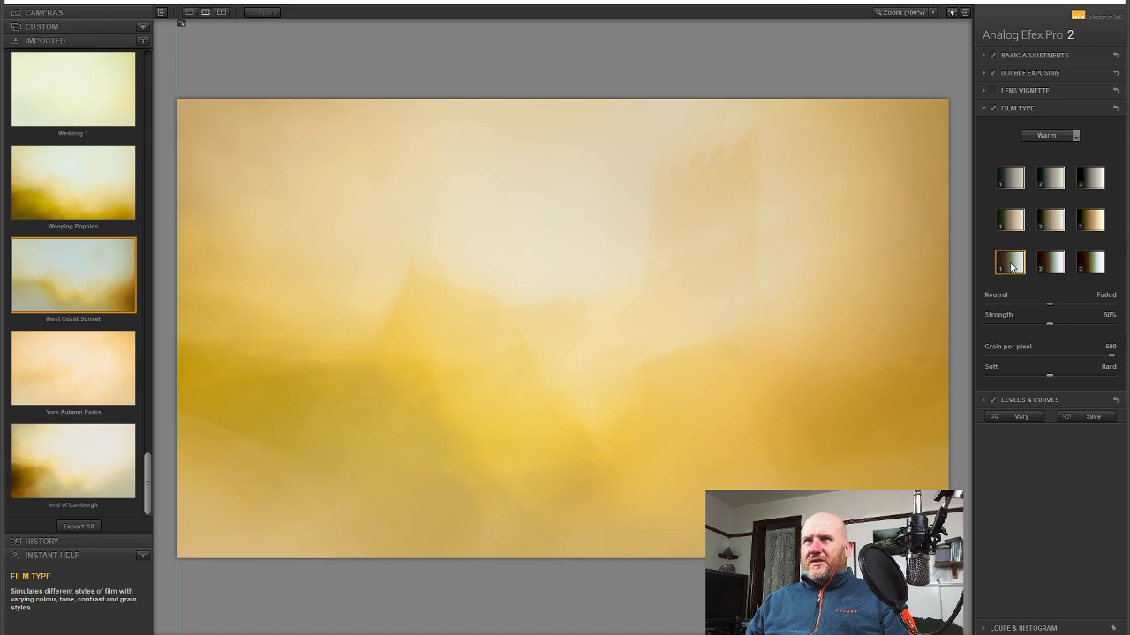
click(1048, 136)
click(1041, 155)
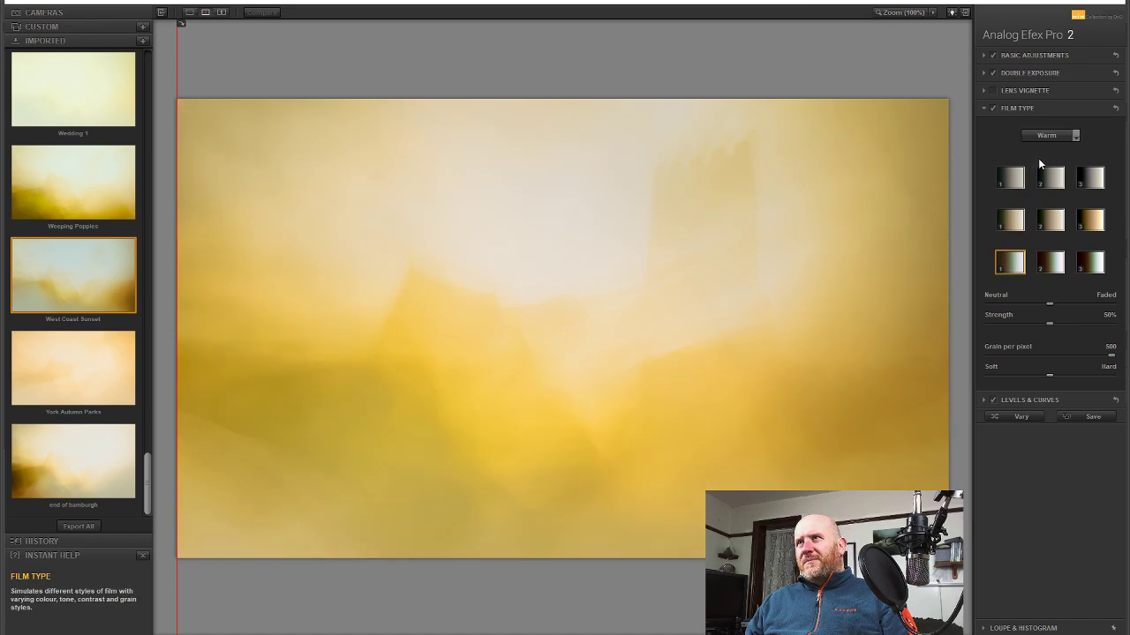
Change the film category to Cool, compare the films numbered 1 in each row, and select the one in the second row
click(1047, 136)
click(1040, 162)
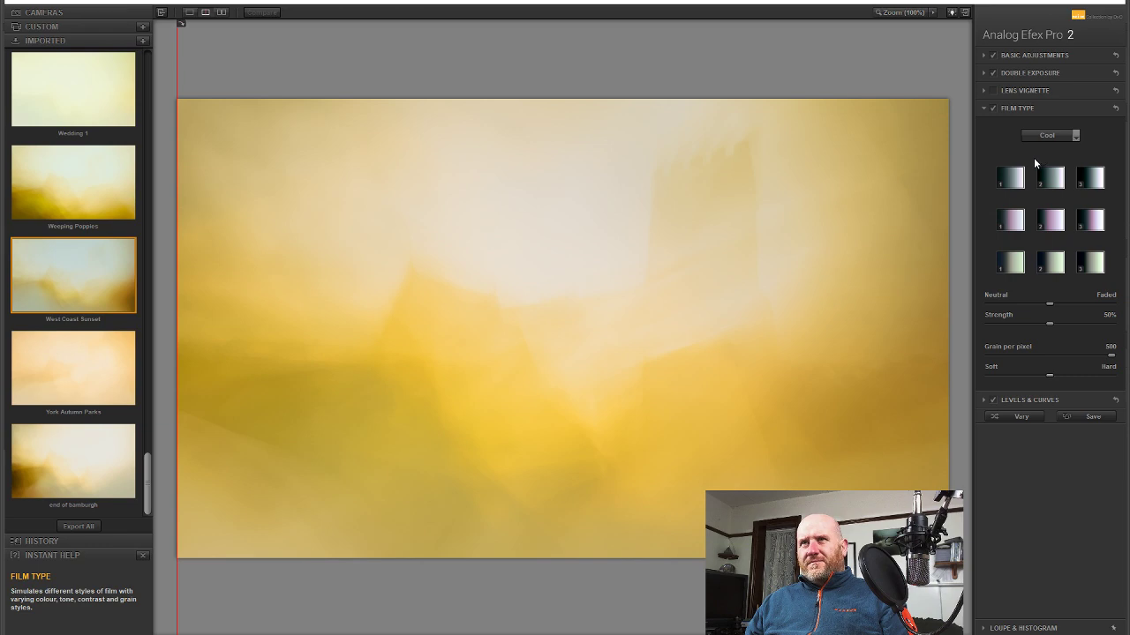
click(1015, 179)
click(1008, 224)
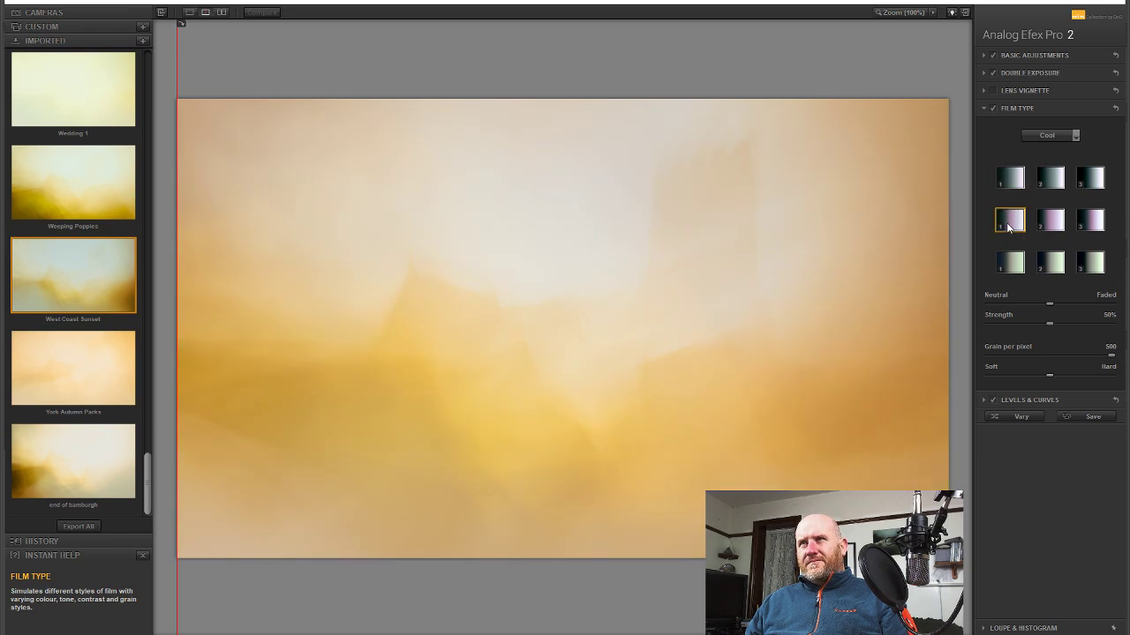
click(1016, 263)
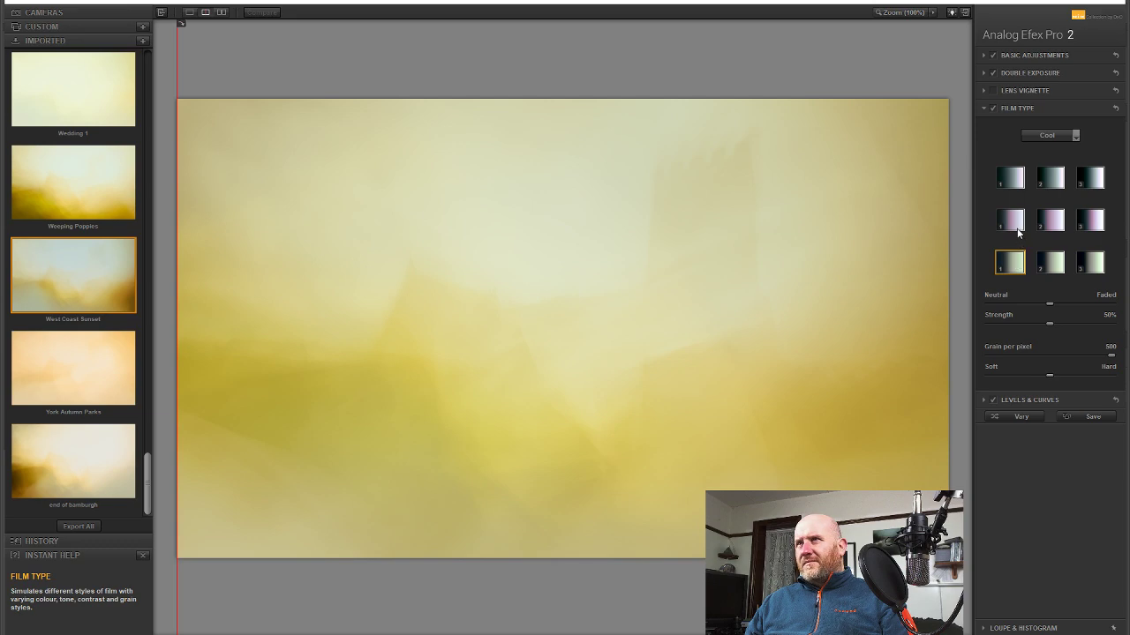
click(1017, 229)
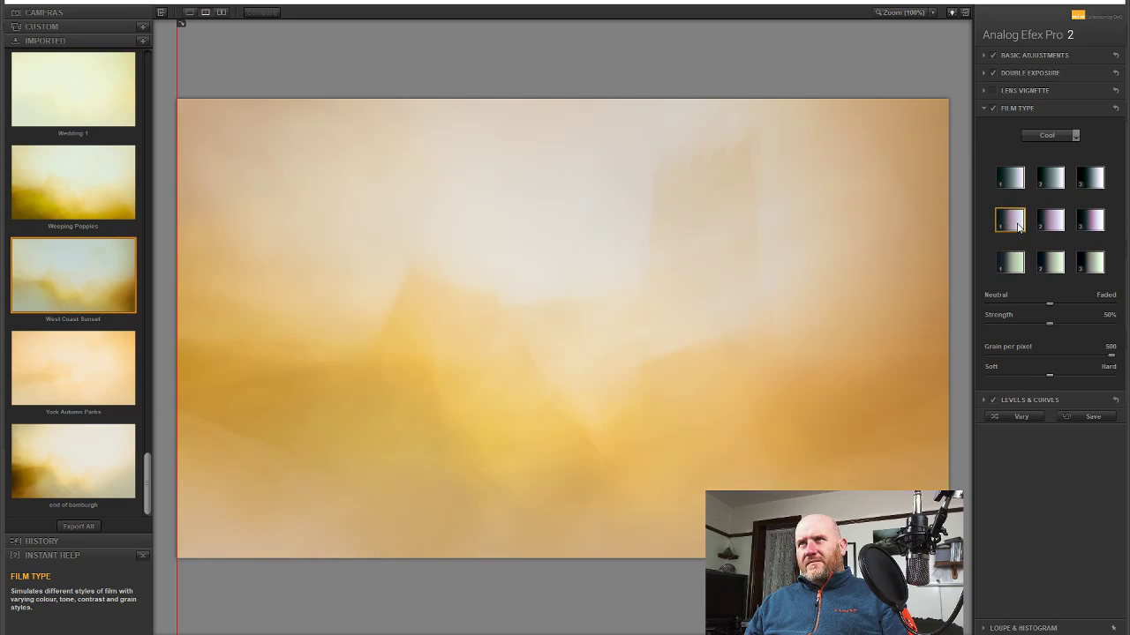
Change the film category to Subtle and compare the films numbered 1 in its different rows
click(1040, 136)
click(1038, 176)
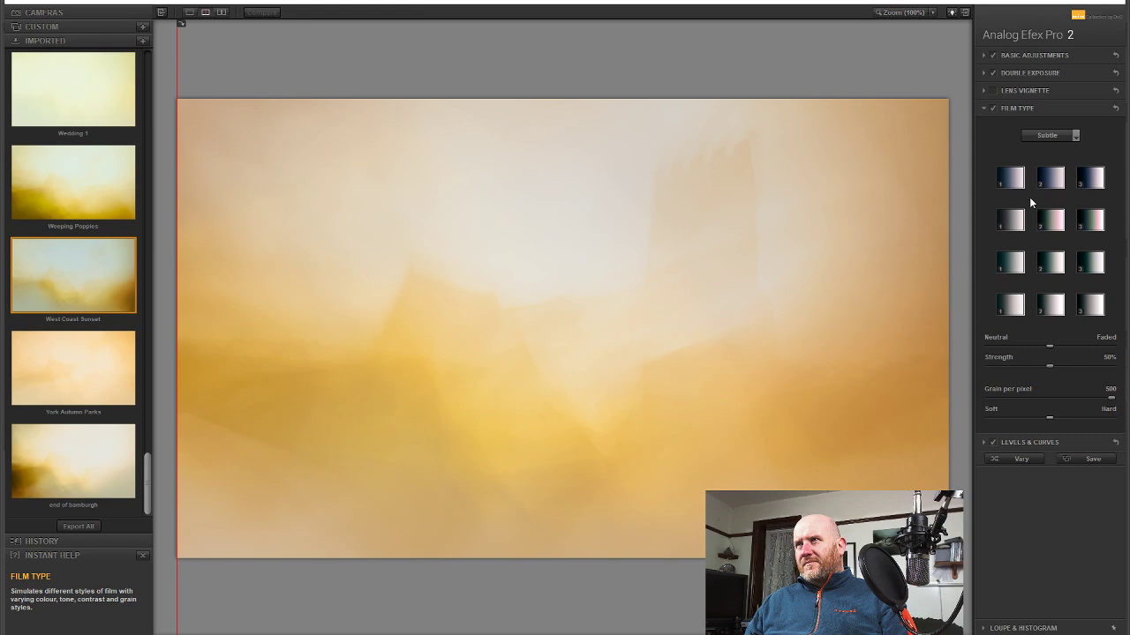
click(1012, 306)
click(1022, 263)
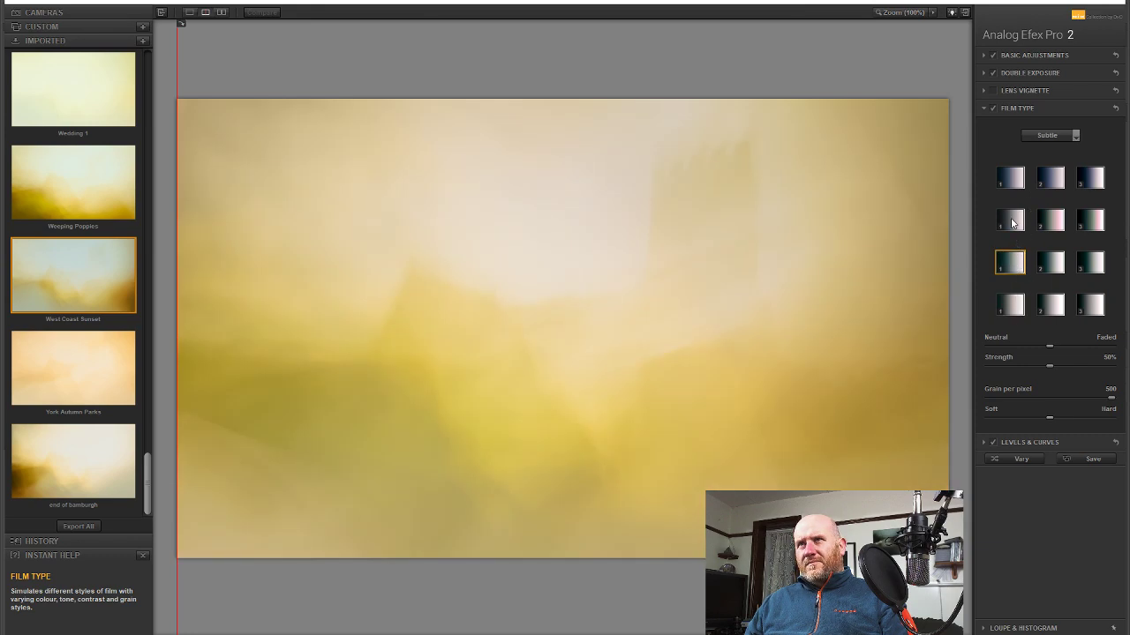
click(1013, 223)
click(1012, 187)
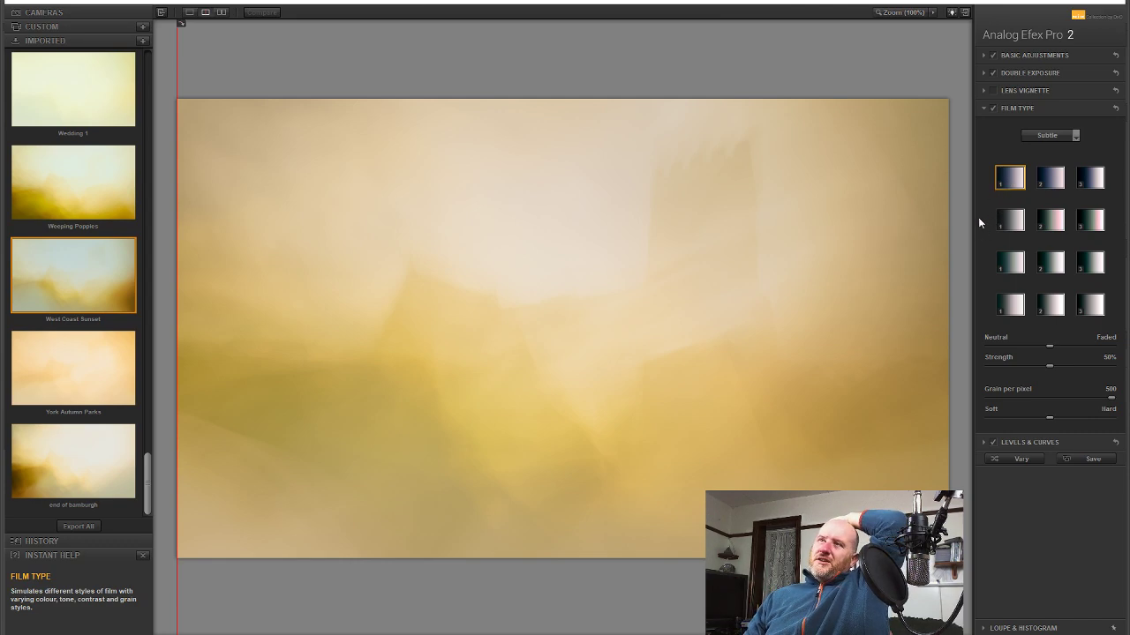
click(1013, 265)
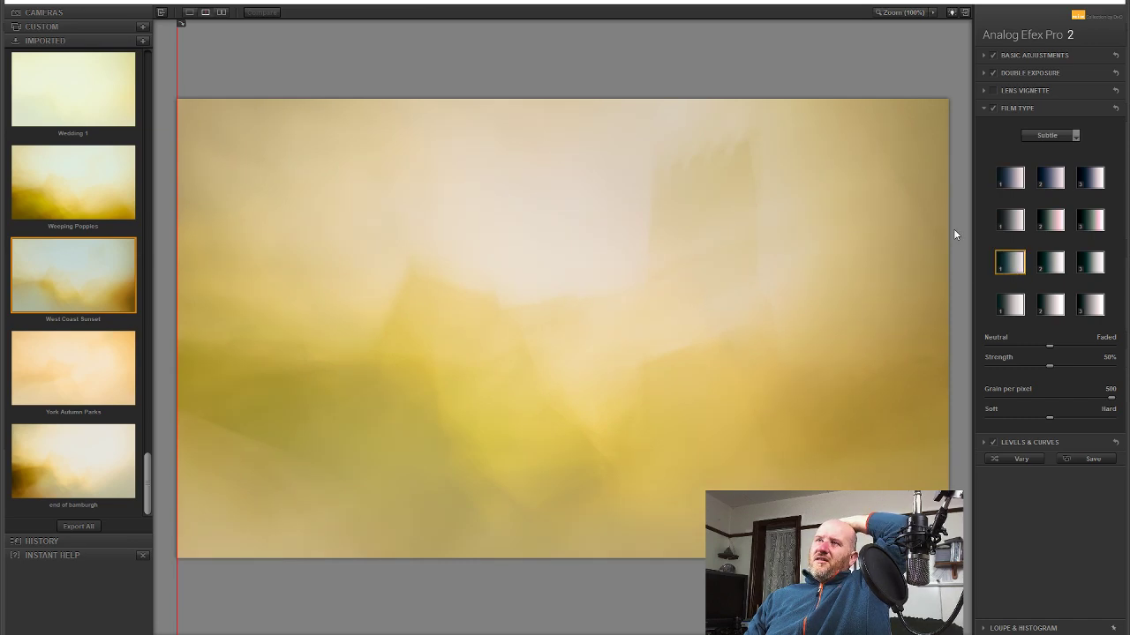
Change the film category to Warm and select the film numbered 1 in the first row
click(1046, 136)
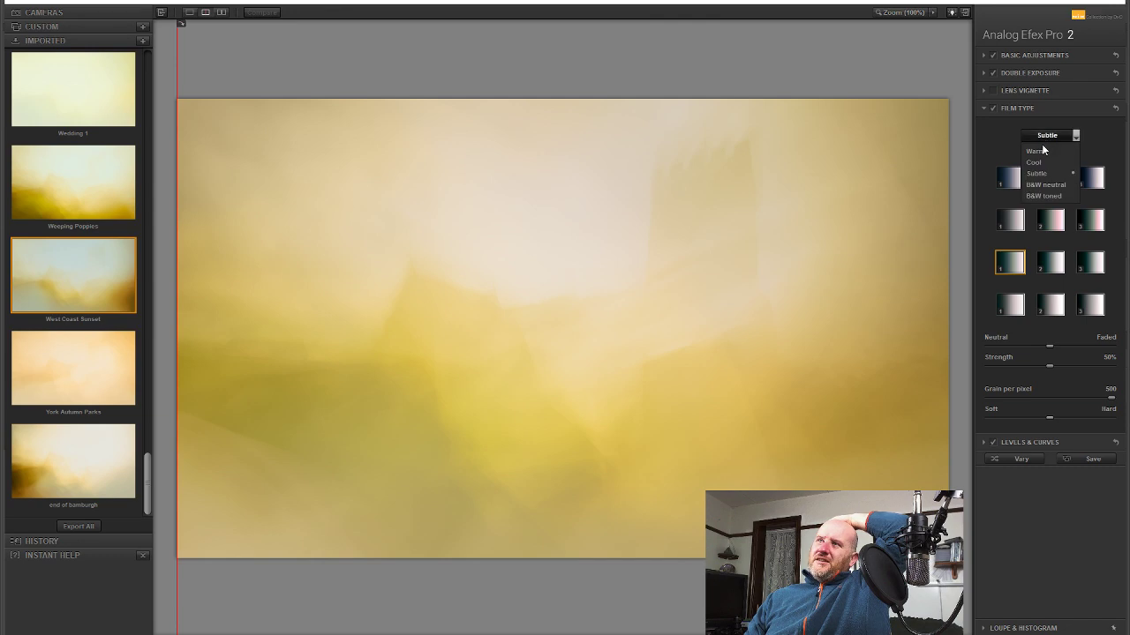
click(1040, 146)
click(1019, 180)
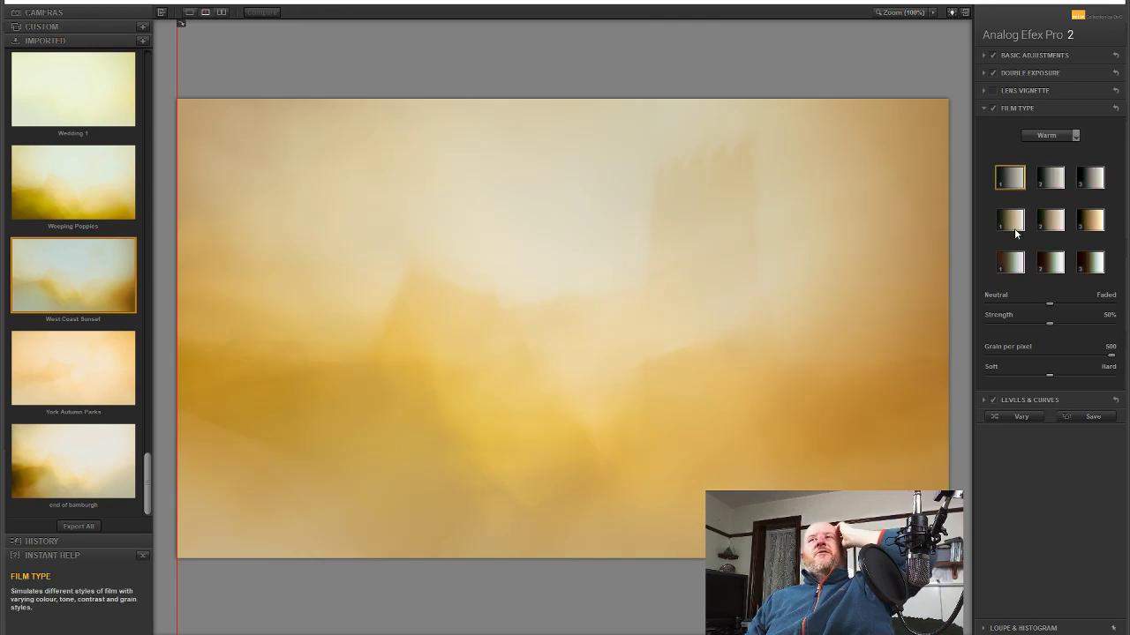
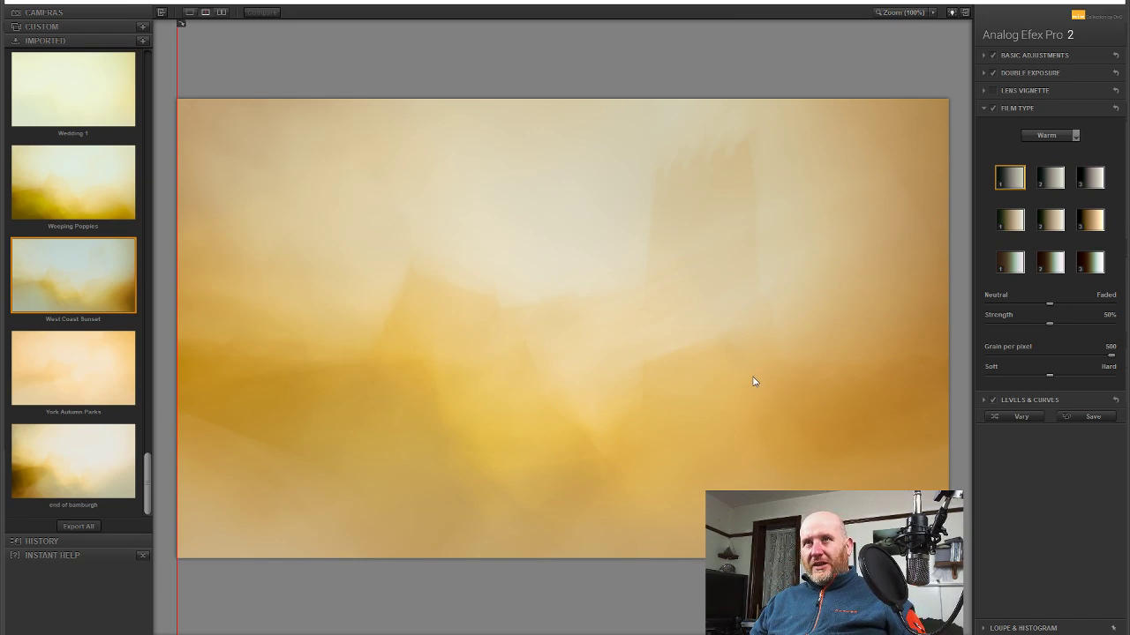
drag(178, 60, 167, 36)
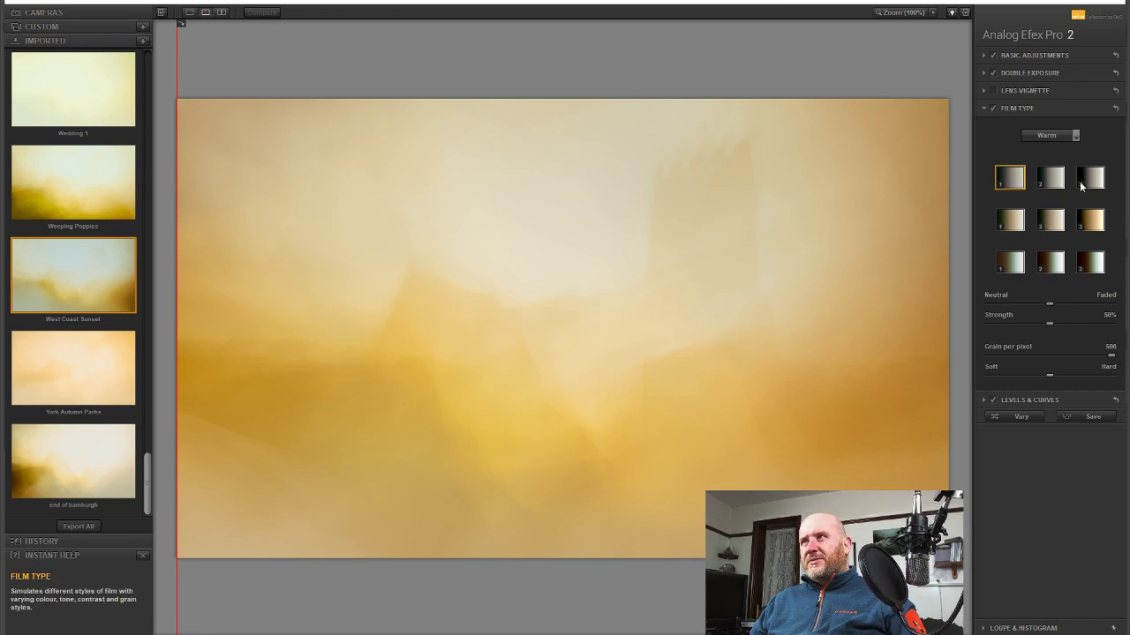
Shift the Double Exposure filter's second exposure slightly up and to the right, with its corner beside the church tower
click(1022, 74)
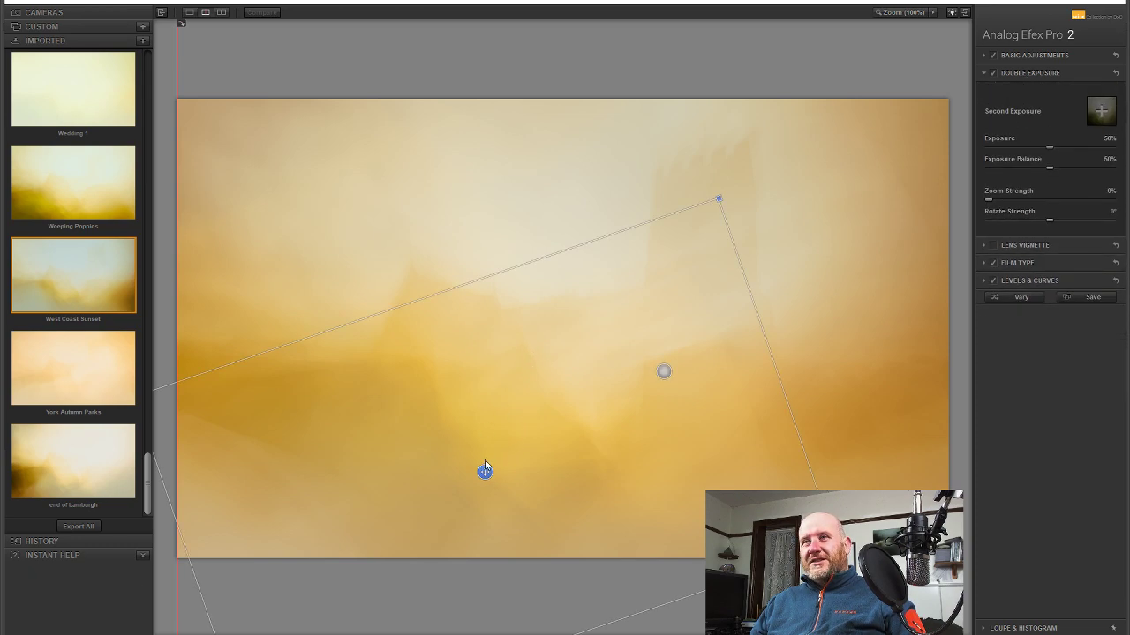
mouse_move(484, 471)
mouse_down()
mouse_move(487, 444)
mouse_move(490, 468)
mouse_up()
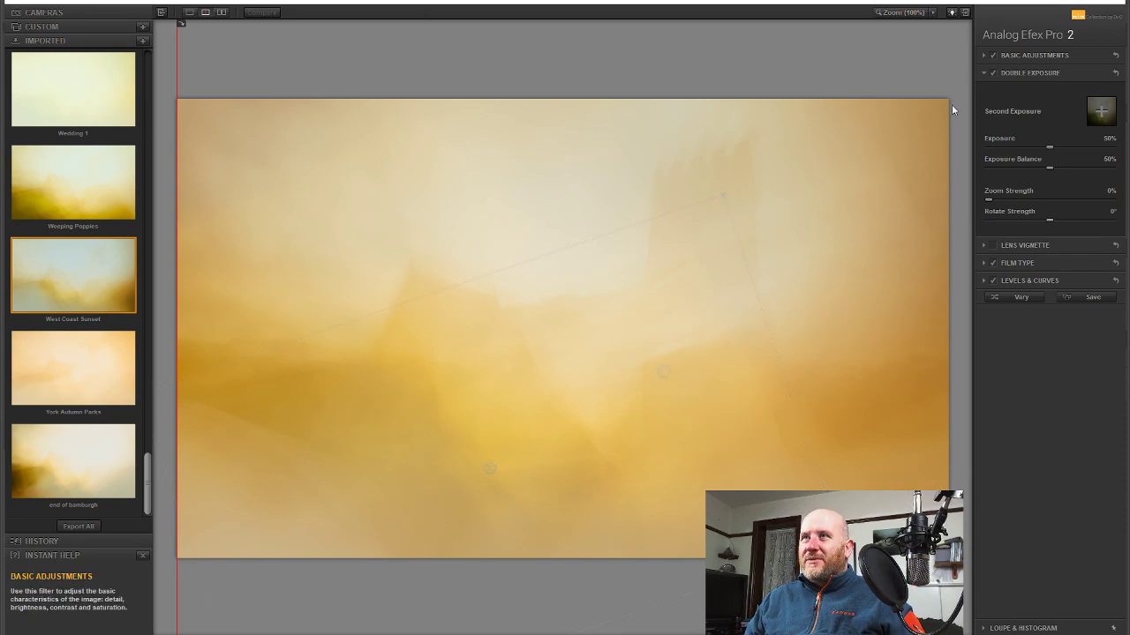
drag(738, 181, 779, 189)
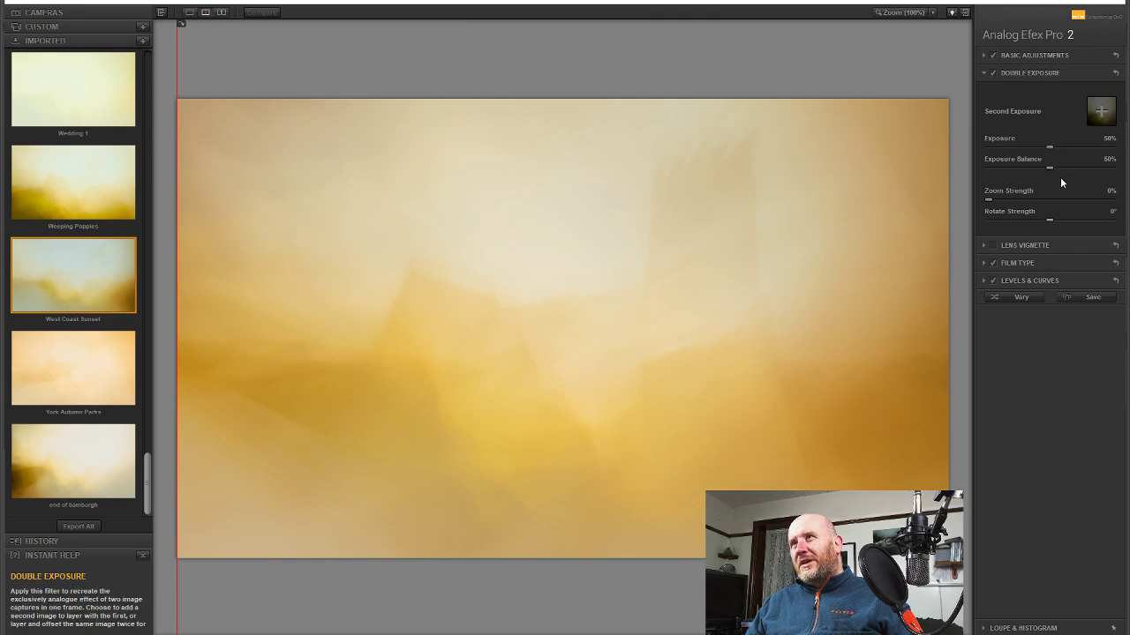
Add a slightly lowered point in the highlights of the Red curve in Levels & Curves
click(1038, 281)
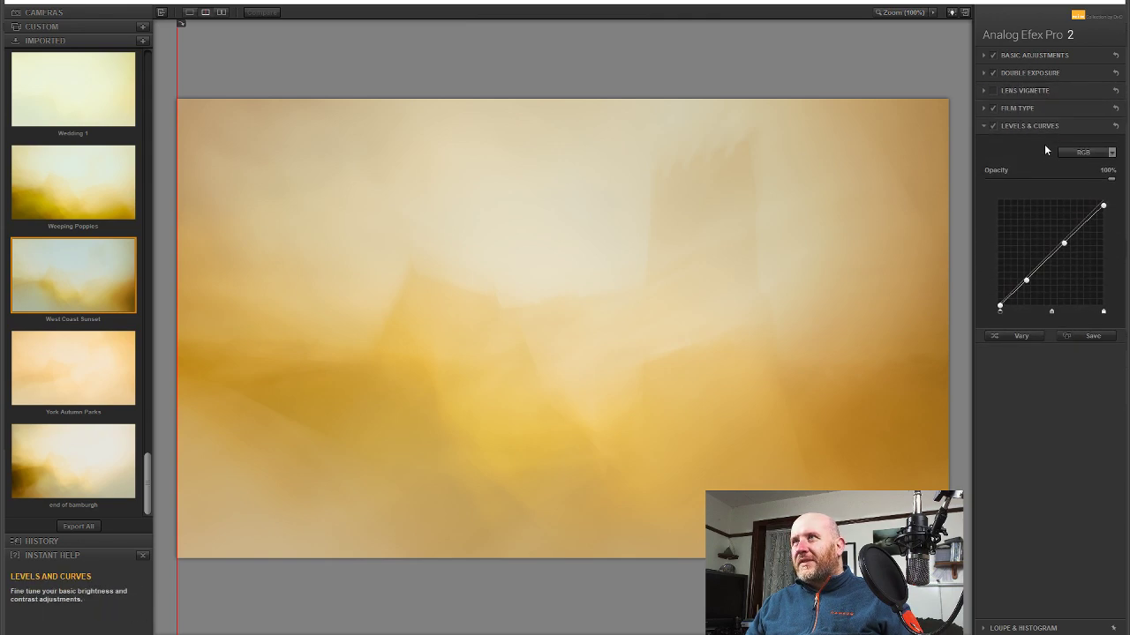
click(1084, 152)
click(1093, 189)
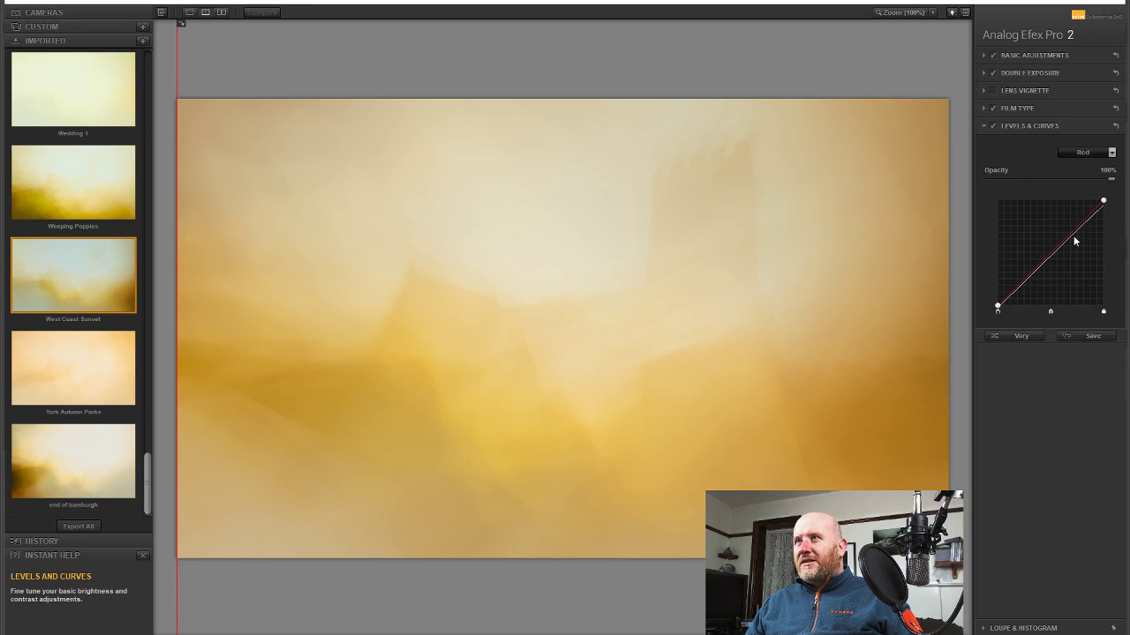
mouse_move(1061, 252)
mouse_down()
mouse_move(1056, 233)
mouse_move(1062, 250)
mouse_up()
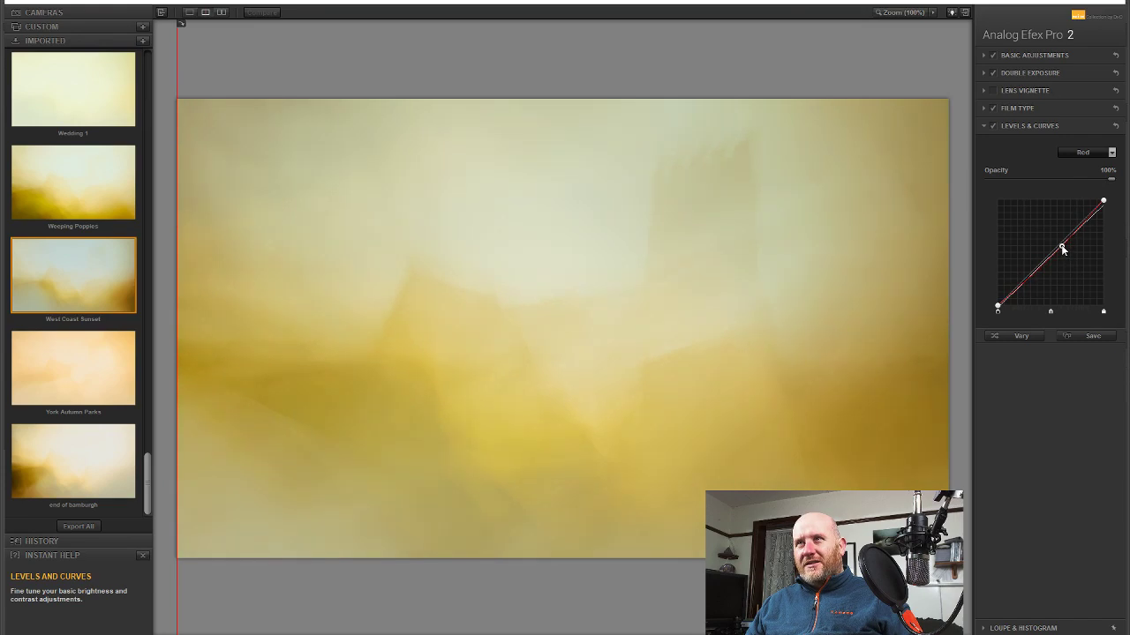
Add a slightly raised point in the highlights of the Blue curve and lower its white end a little
click(1086, 154)
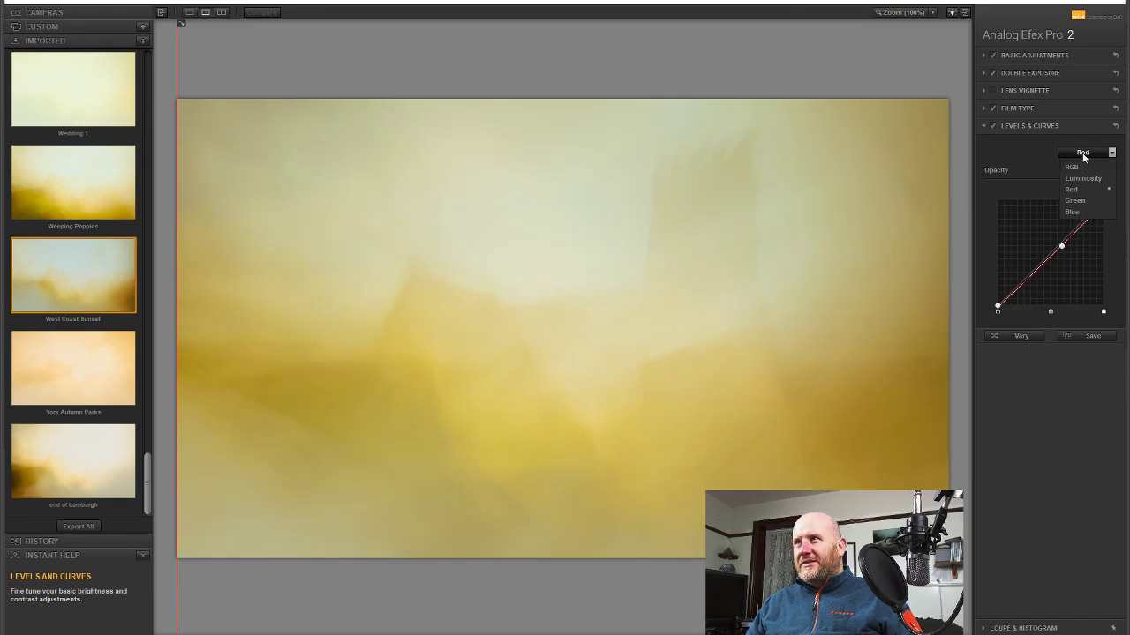
click(1086, 214)
drag(1062, 247, 1062, 234)
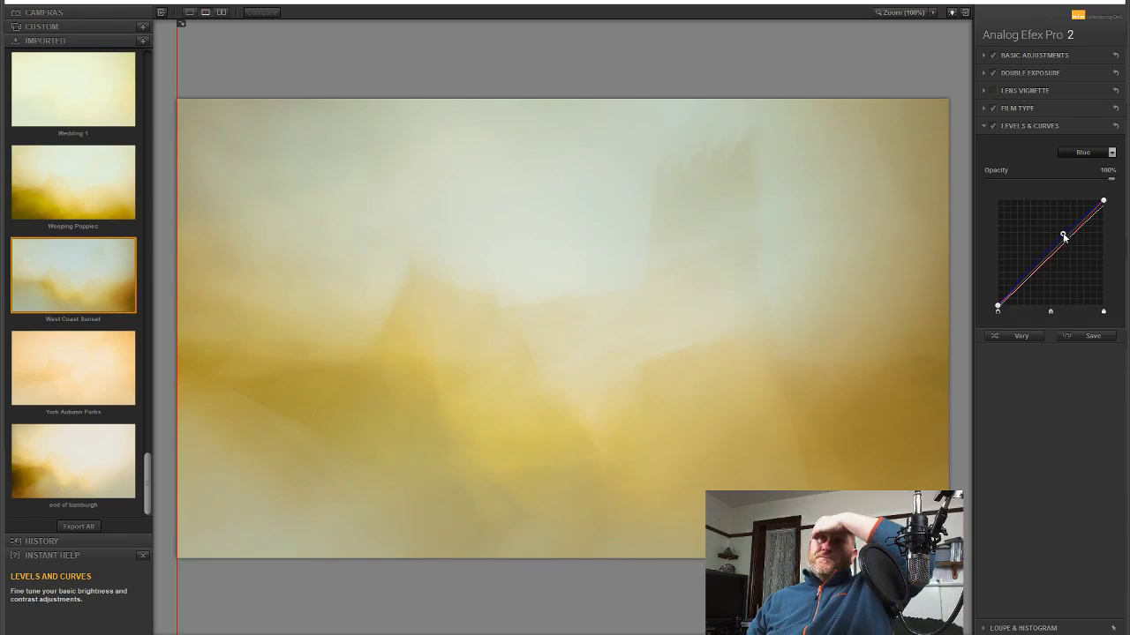
drag(1067, 242, 1065, 238)
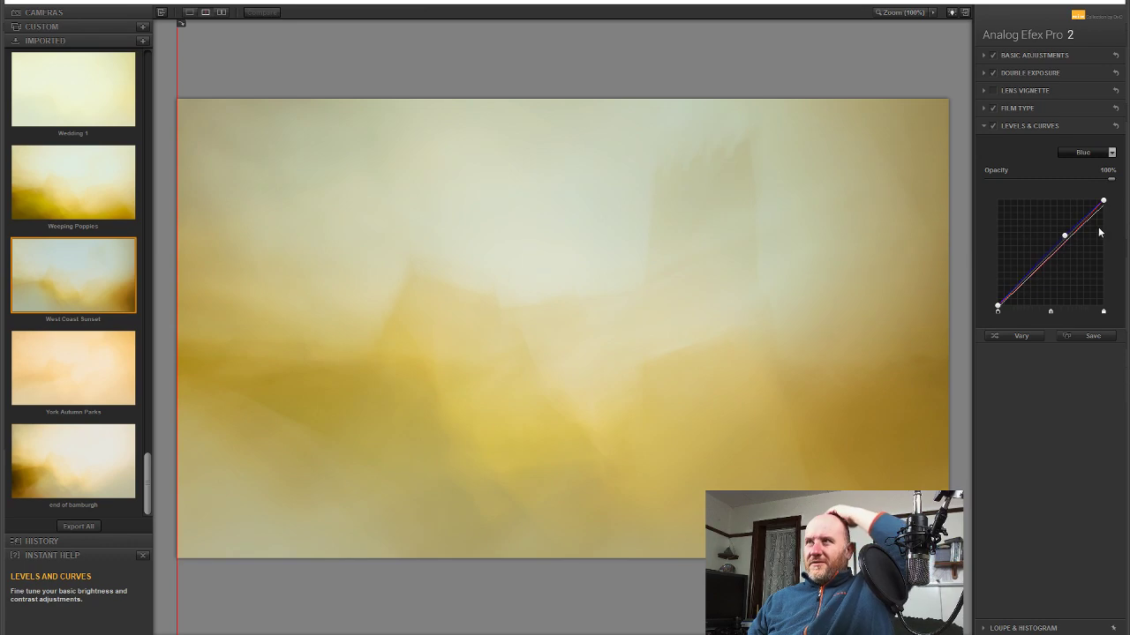
mouse_move(1104, 201)
mouse_down()
mouse_move(1109, 256)
mouse_move(1118, 203)
mouse_move(1110, 304)
mouse_move(1103, 204)
mouse_up()
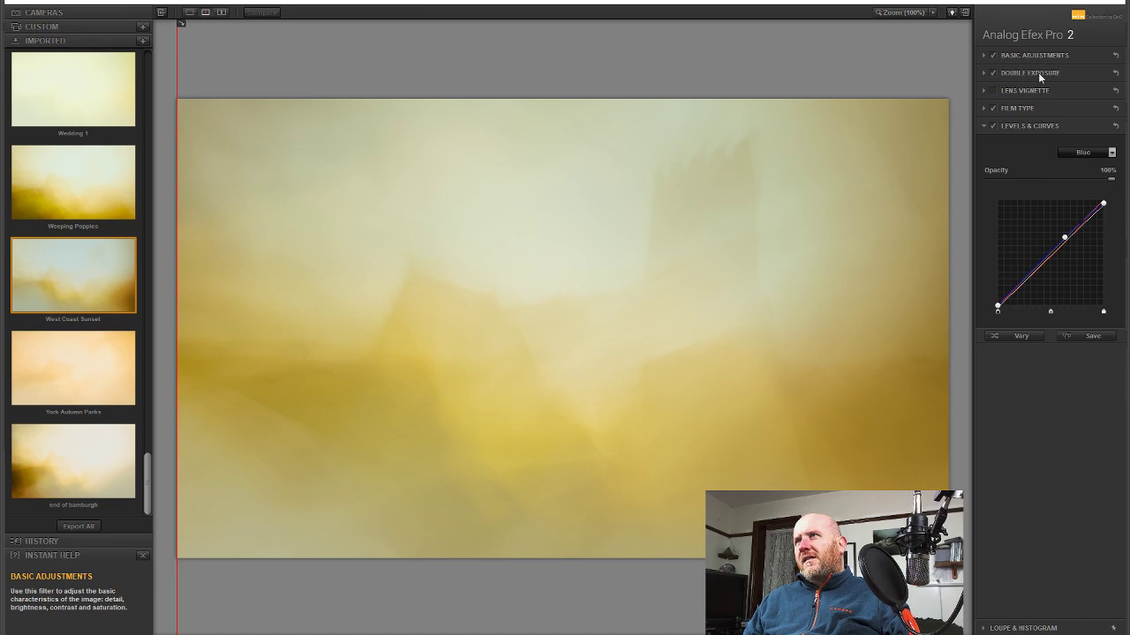
Return to the RGB curve and lower its shadow point slightly
click(1079, 152)
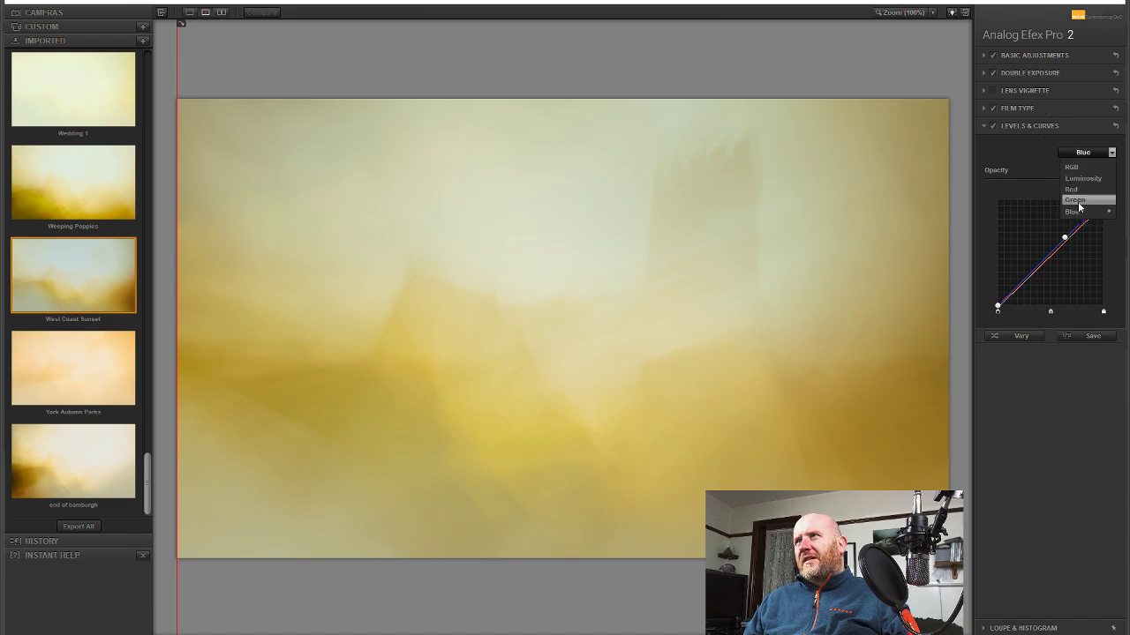
click(1080, 168)
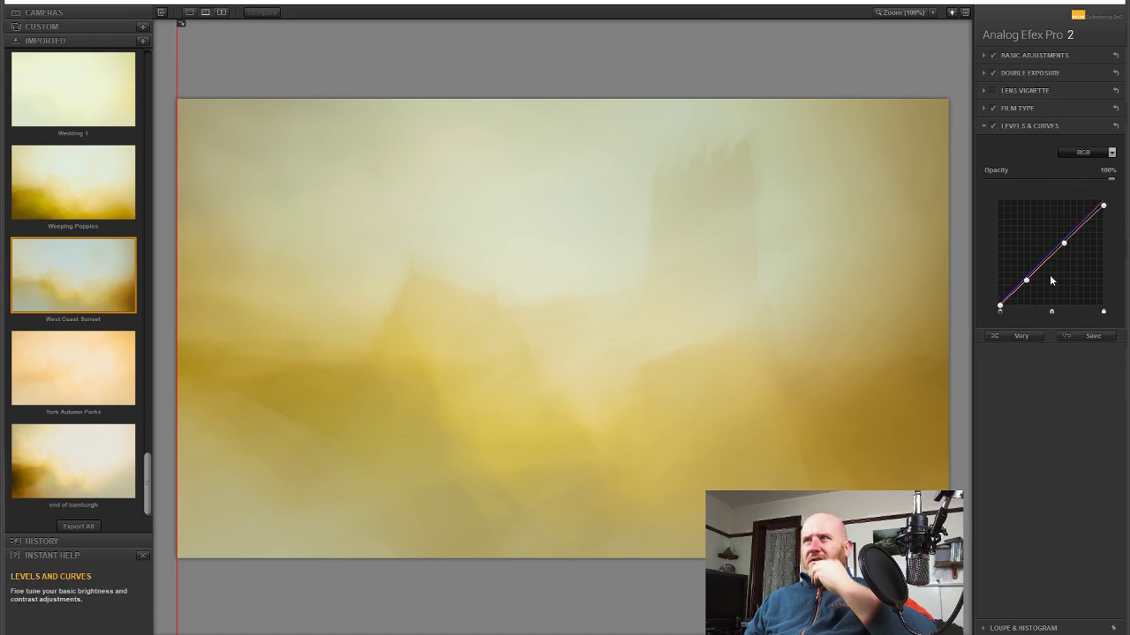
mouse_move(1027, 282)
mouse_down()
mouse_move(1038, 289)
mouse_move(1025, 283)
mouse_up()
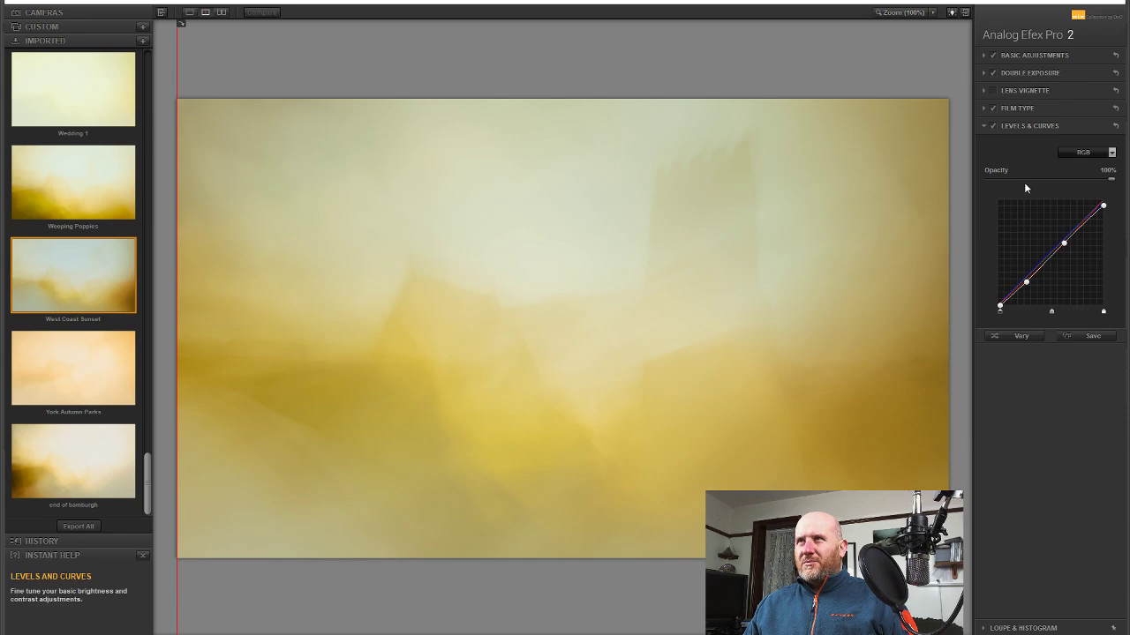
Set the Basic Adjustments brightness to -16% and detail extraction to 5%, then compare the image without and with Levels & Curves
click(1026, 56)
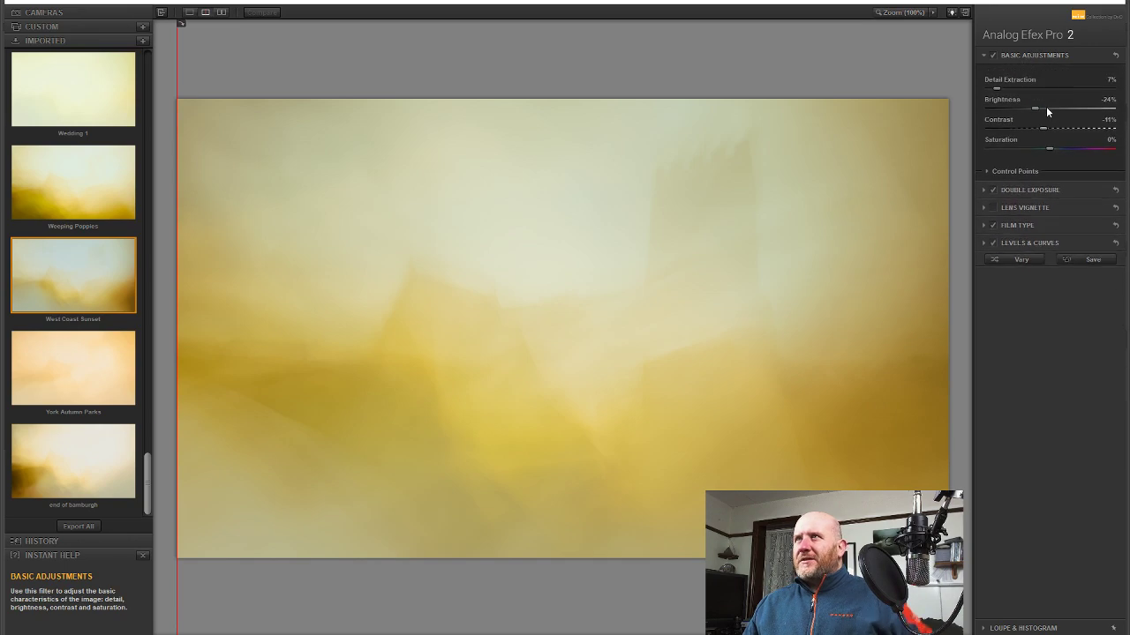
drag(1039, 105, 1044, 112)
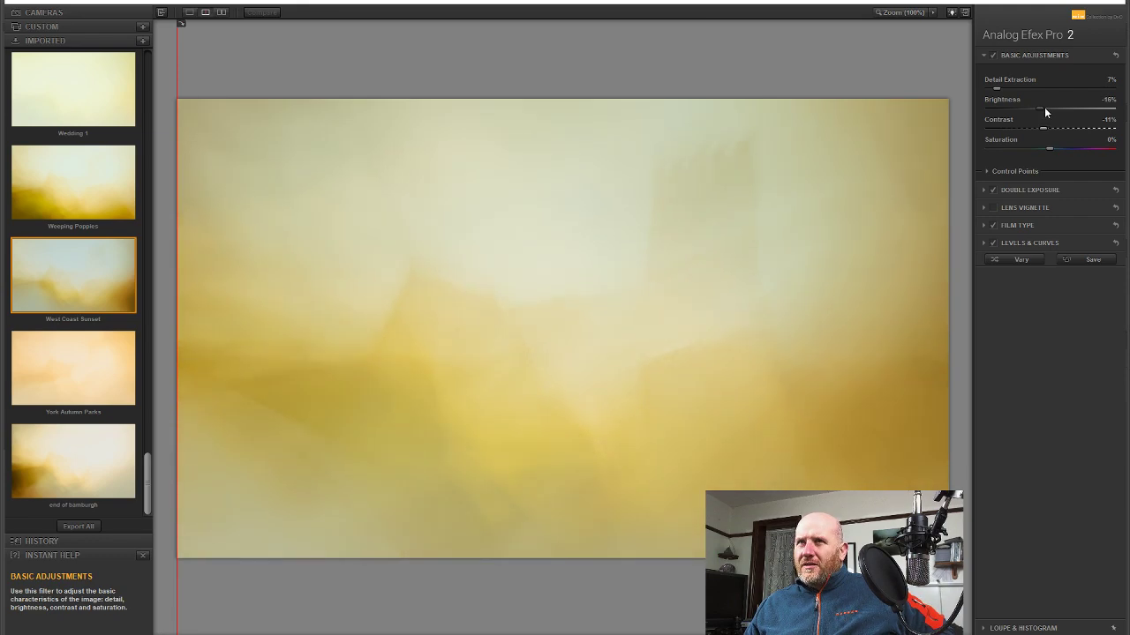
mouse_move(998, 85)
mouse_down()
mouse_move(1039, 85)
mouse_move(996, 86)
mouse_up()
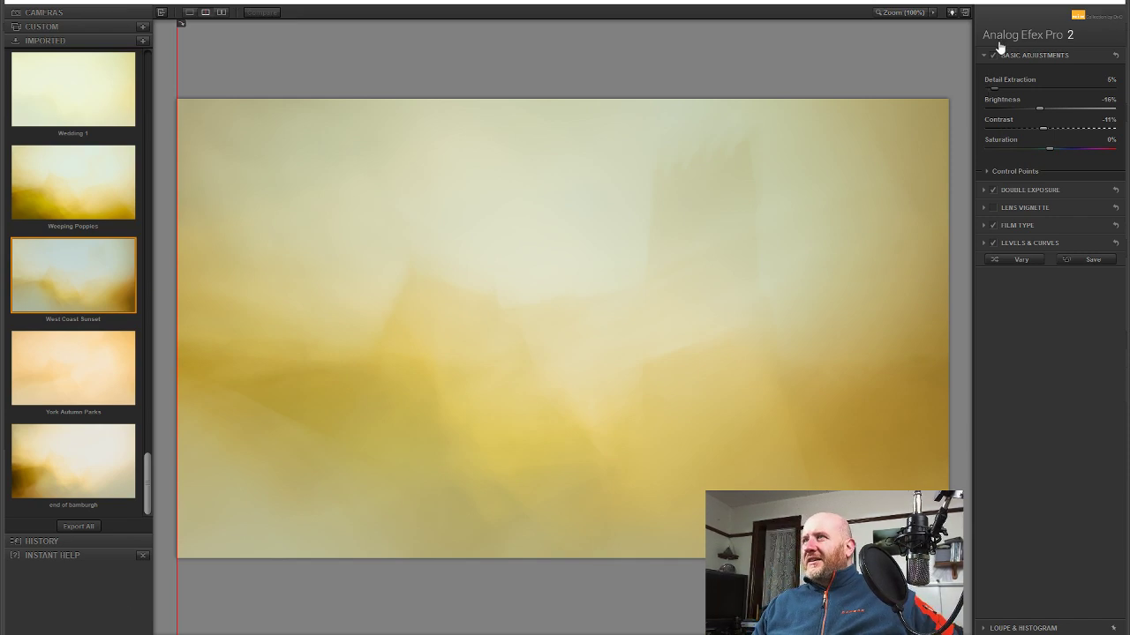
click(992, 243)
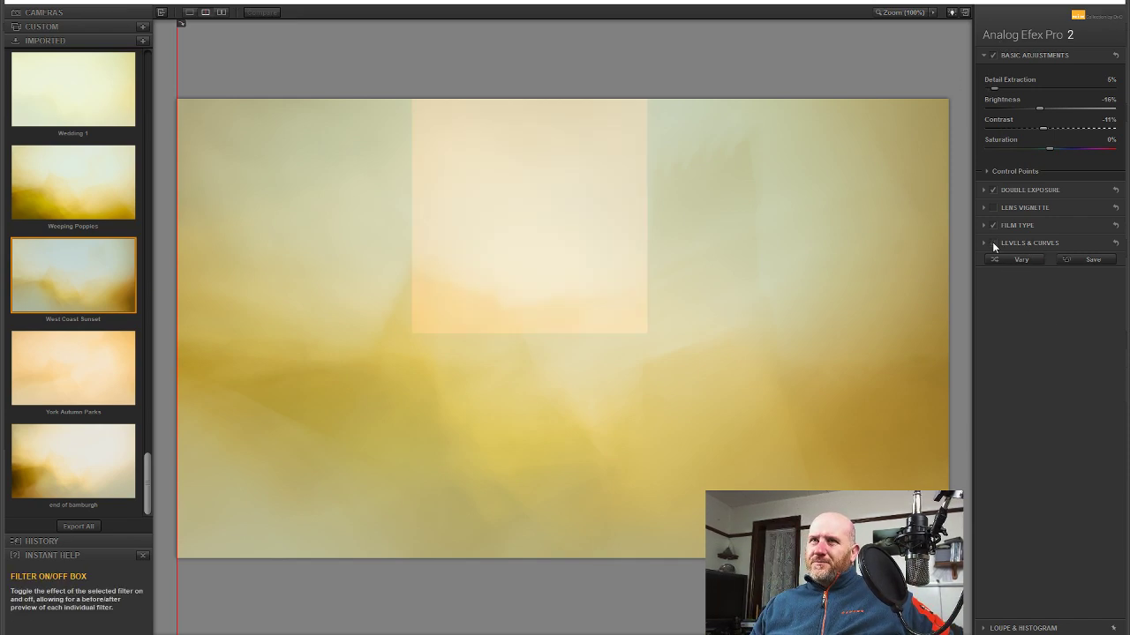
click(992, 242)
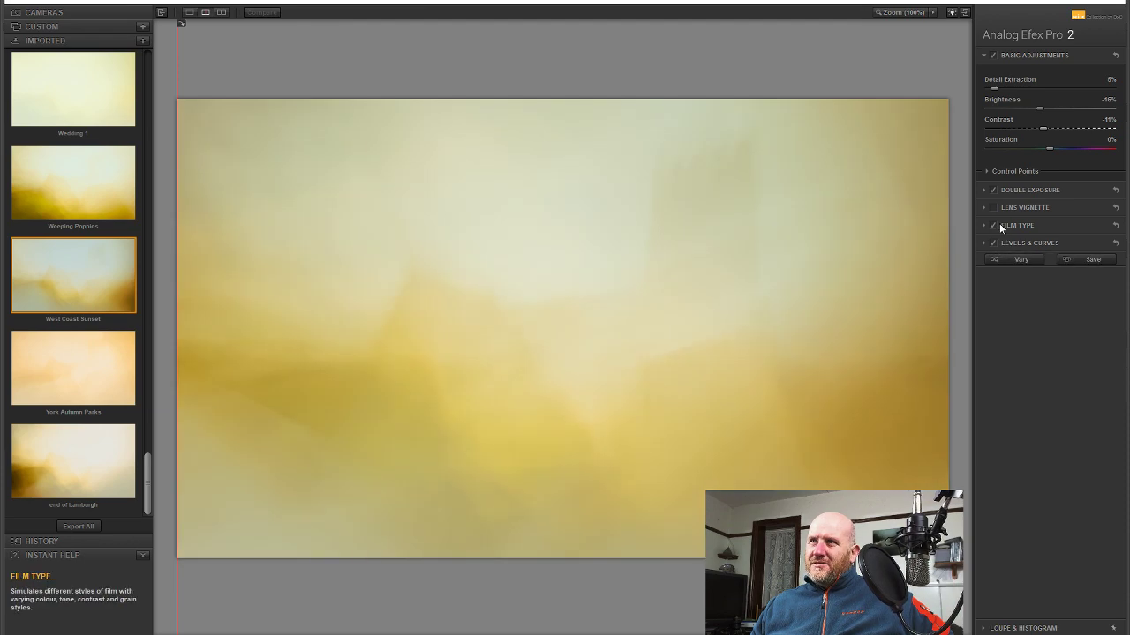
Switch on the Lens Vignette at size 100% and amount -7%, centred on the image's right edge, and apply the filters
click(992, 208)
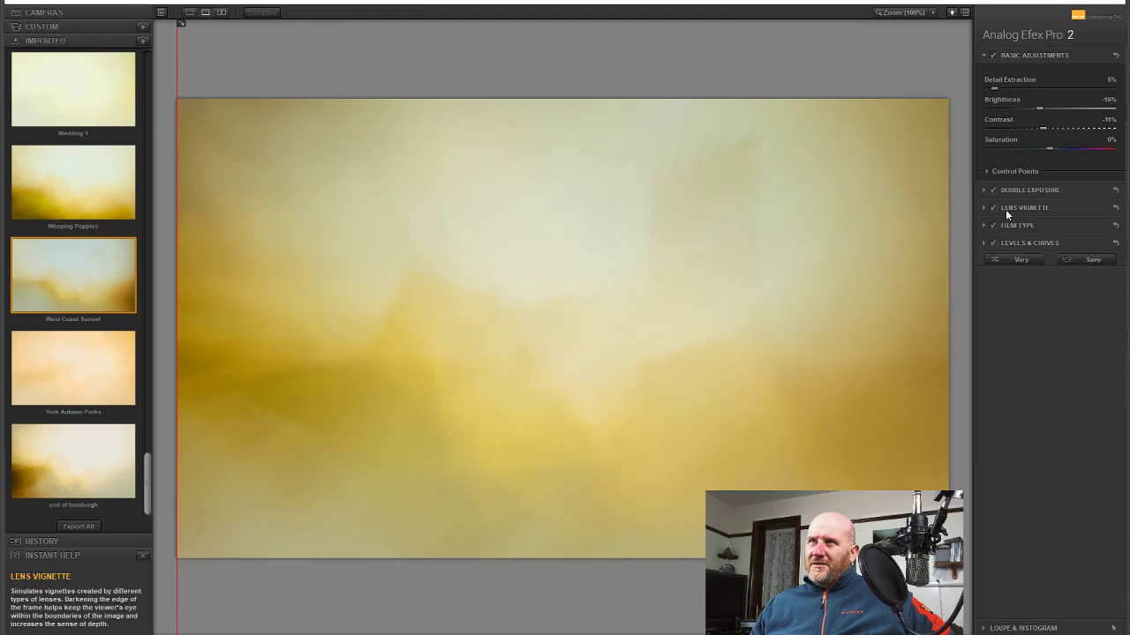
click(1005, 209)
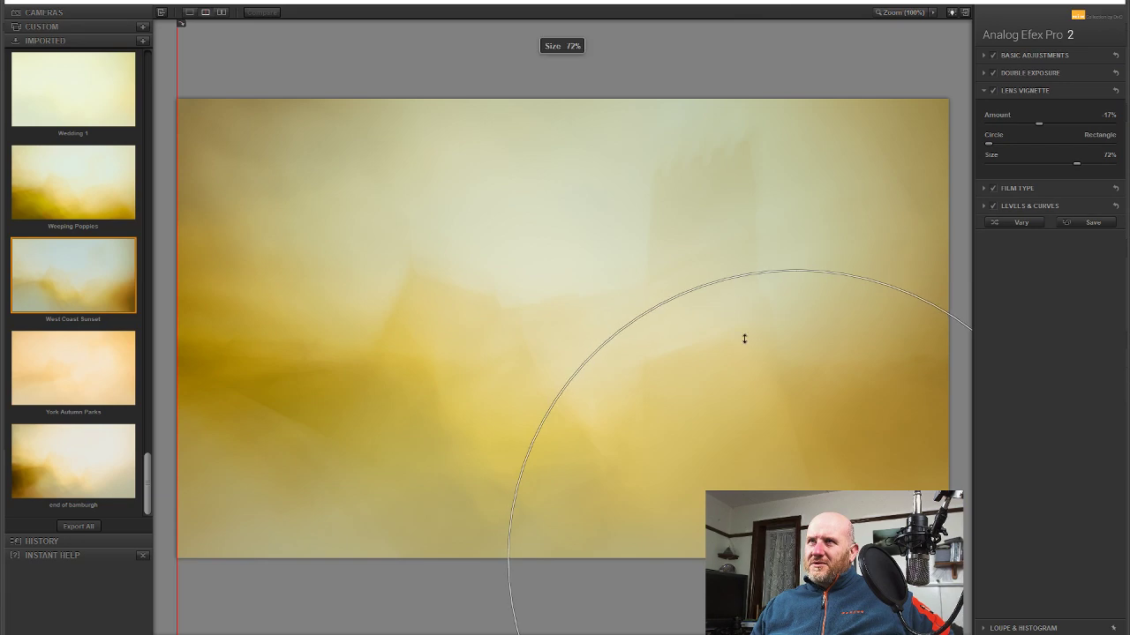
drag(744, 339, 744, 292)
mouse_move(799, 565)
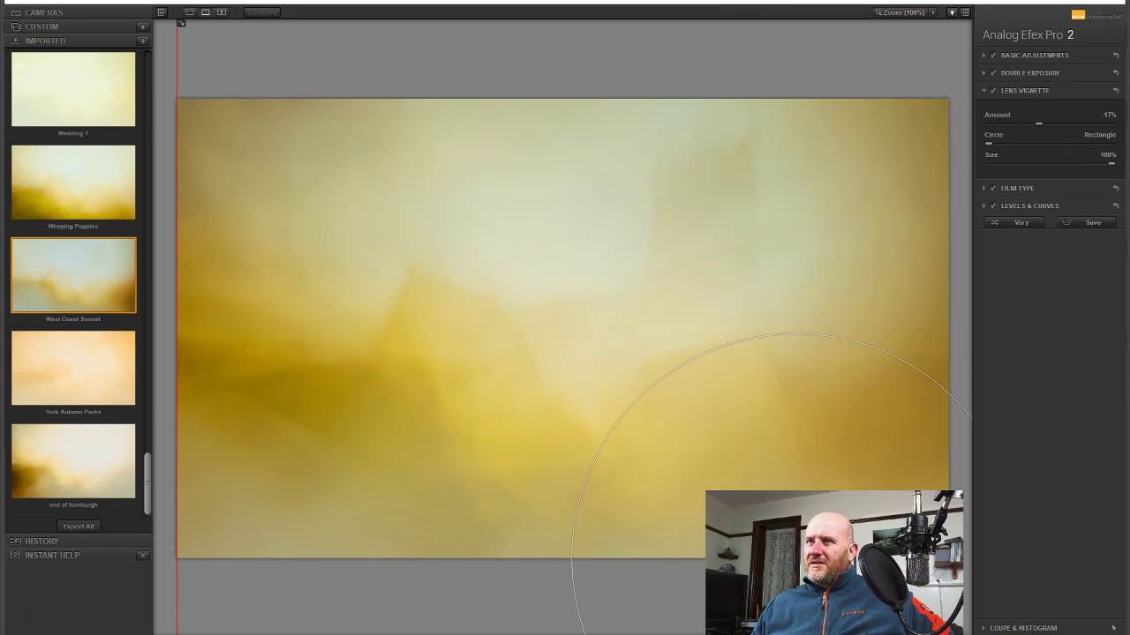
drag(795, 556, 948, 376)
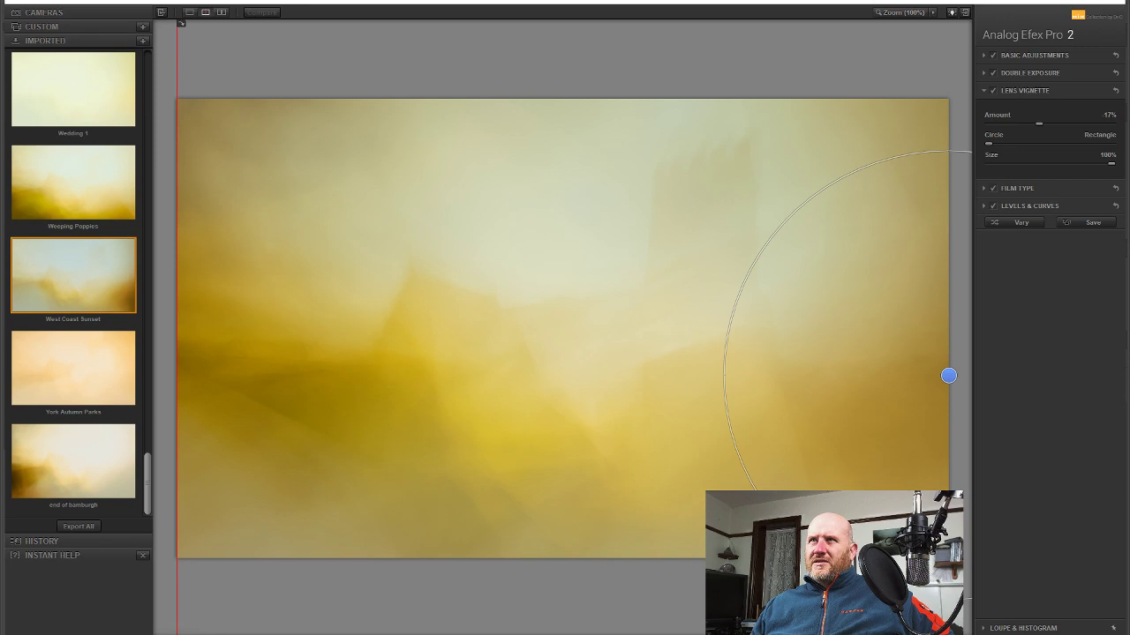
drag(1036, 123, 1045, 124)
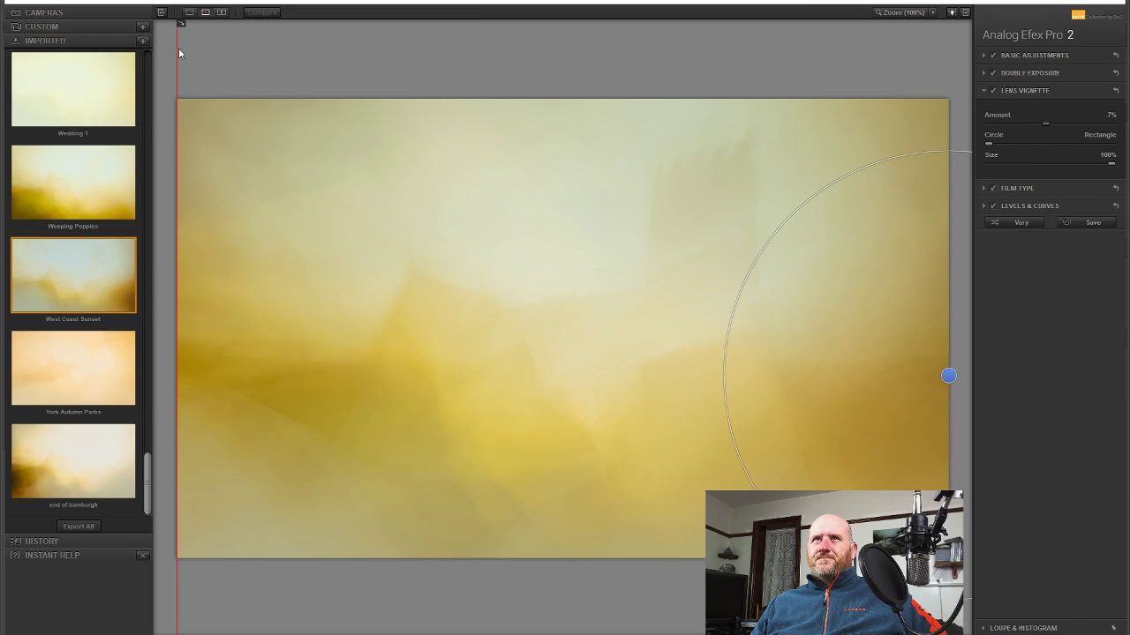
drag(179, 53, 176, 116)
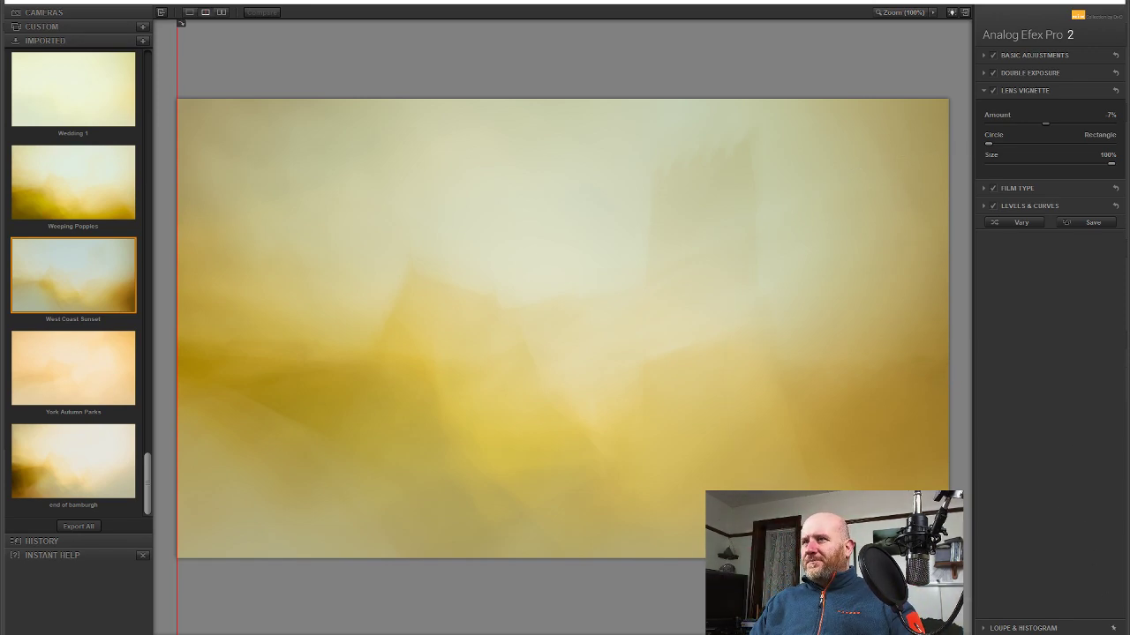
click(1094, 634)
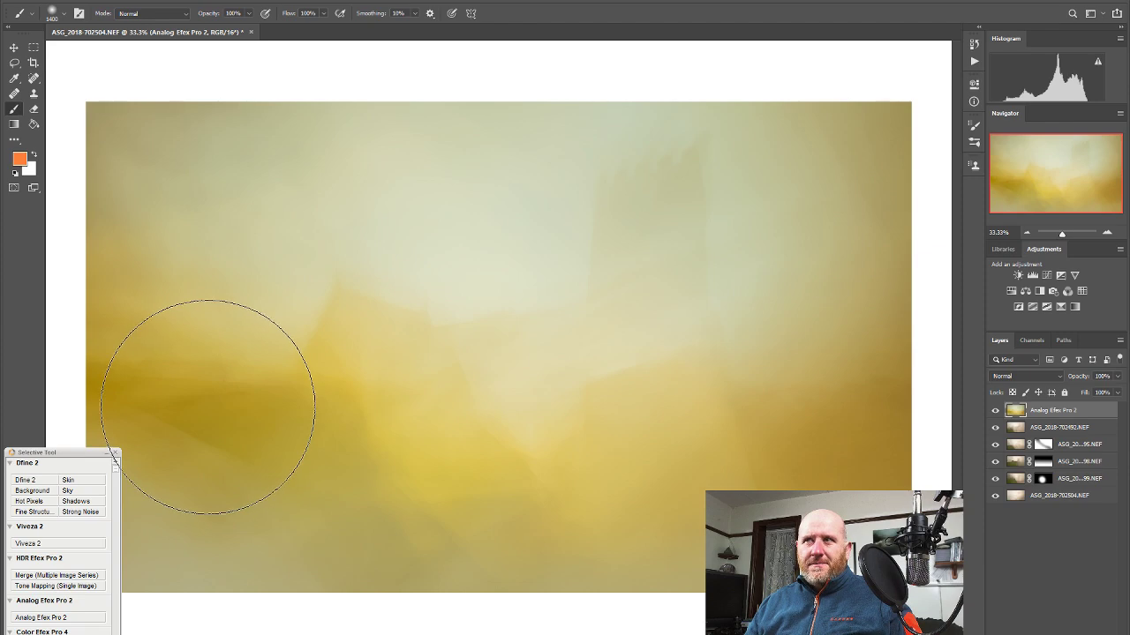
Add a Curves adjustment layer above the filtered layer and darken the image with lowered points in the shadows and highlights
click(1046, 275)
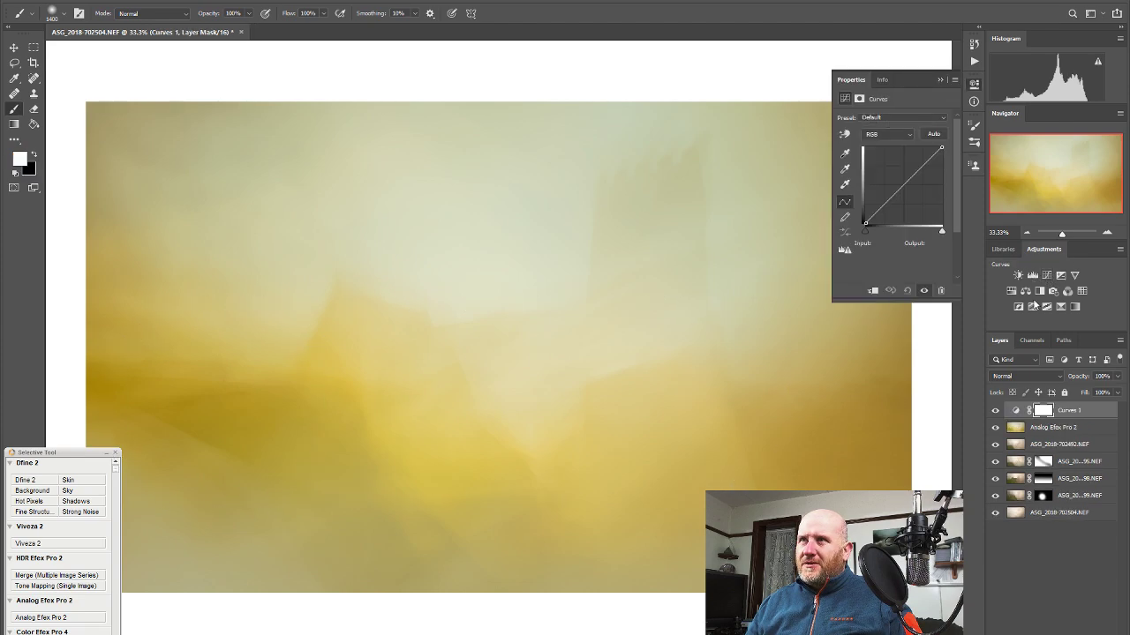
drag(887, 192, 898, 207)
drag(922, 170, 924, 173)
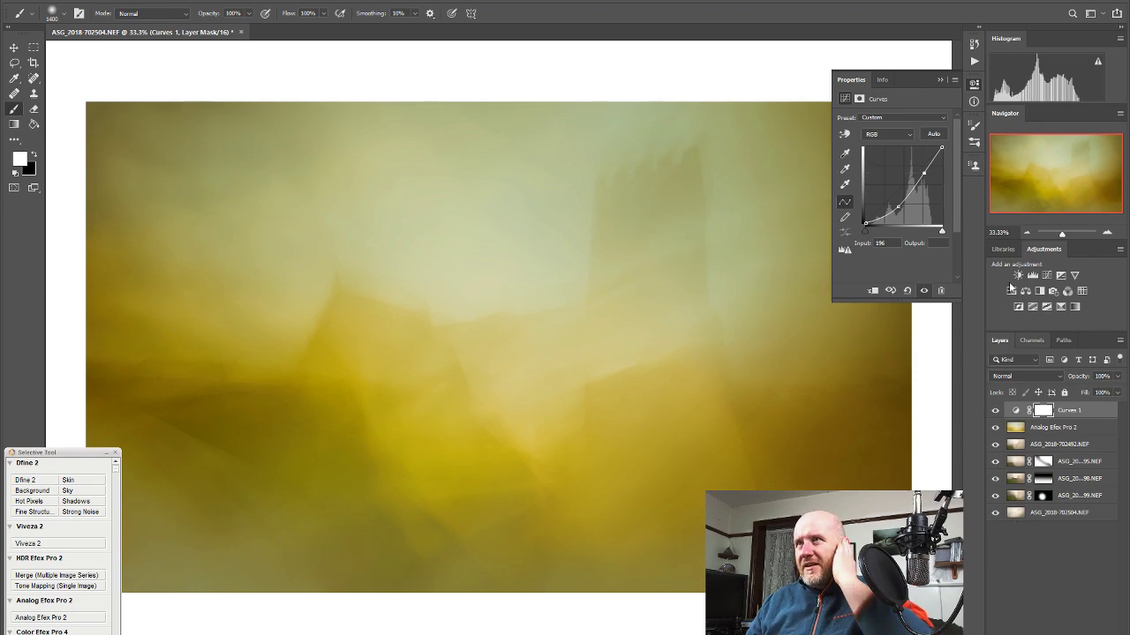
Raise the Red channel's midtones slightly in the Curves 1 layer and compare the image with and without the layer
click(905, 134)
click(890, 147)
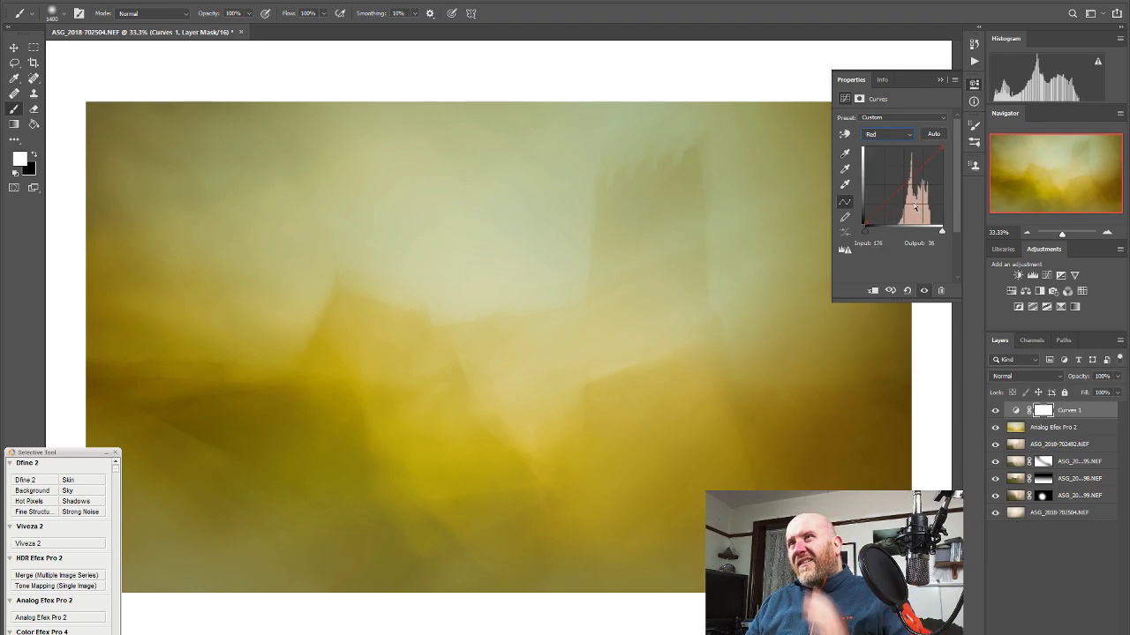
mouse_move(909, 185)
mouse_down()
mouse_move(902, 166)
mouse_move(902, 181)
mouse_up()
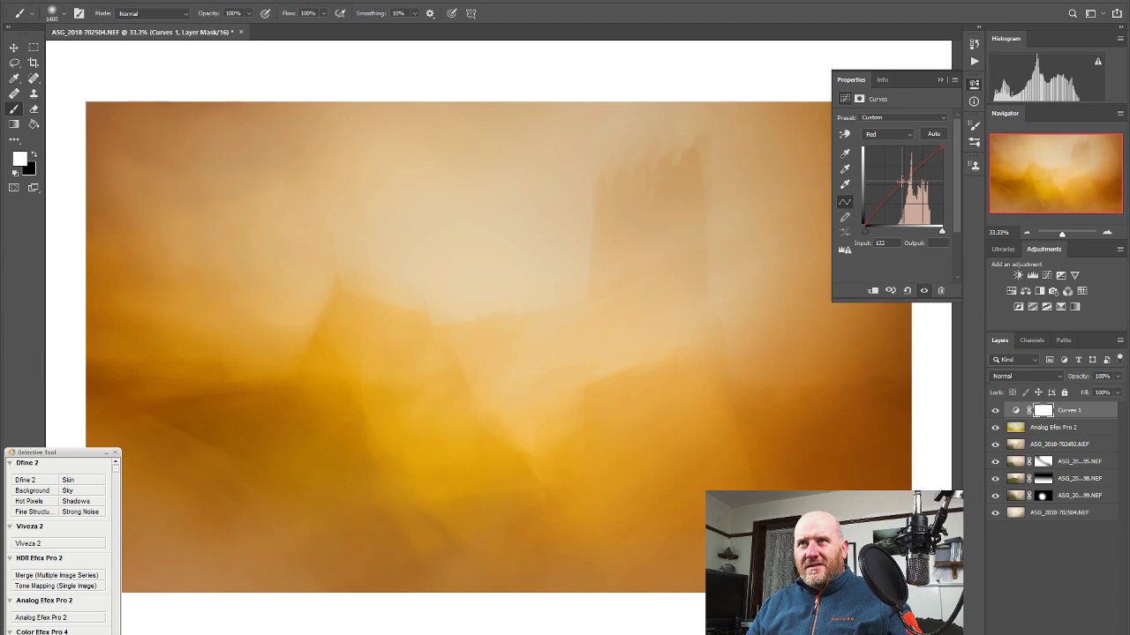
drag(901, 181, 904, 181)
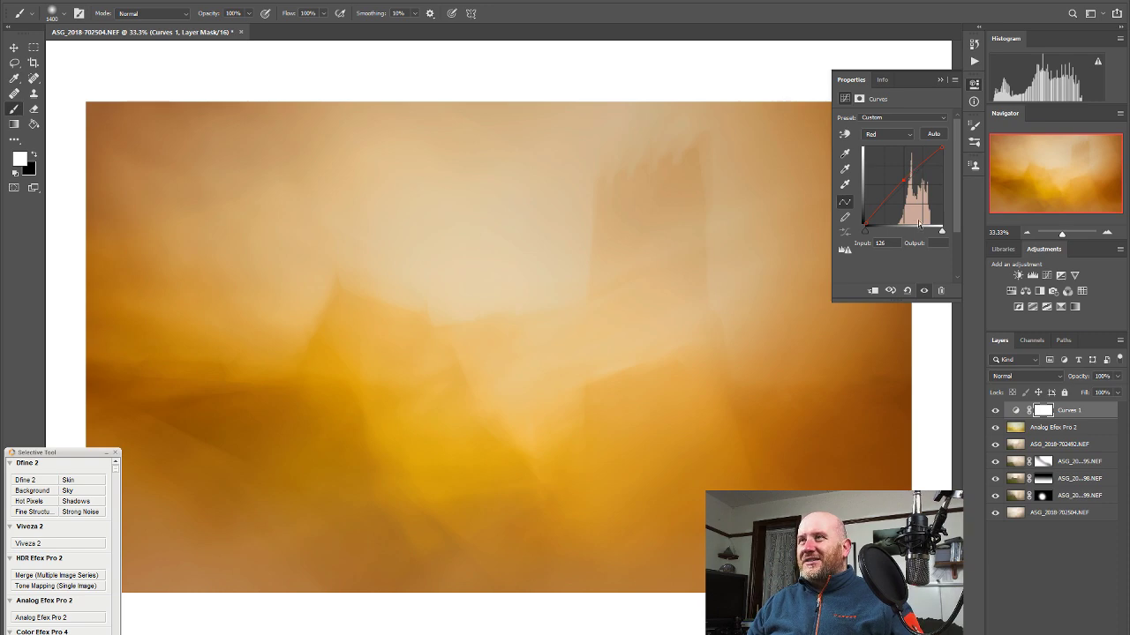
drag(903, 181, 905, 181)
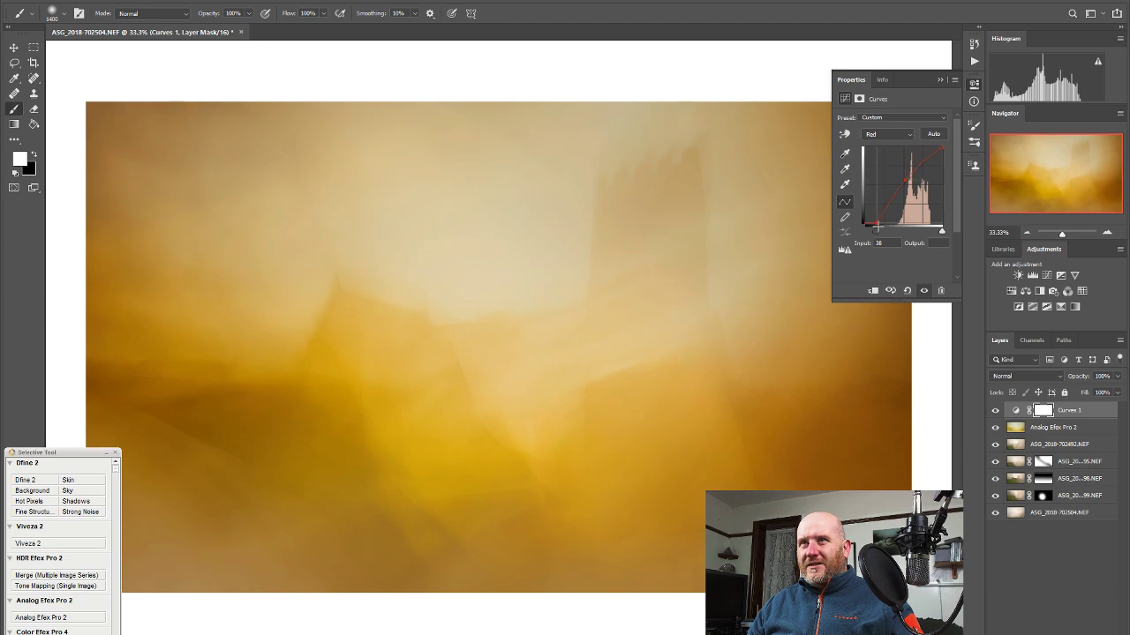
drag(867, 222, 863, 218)
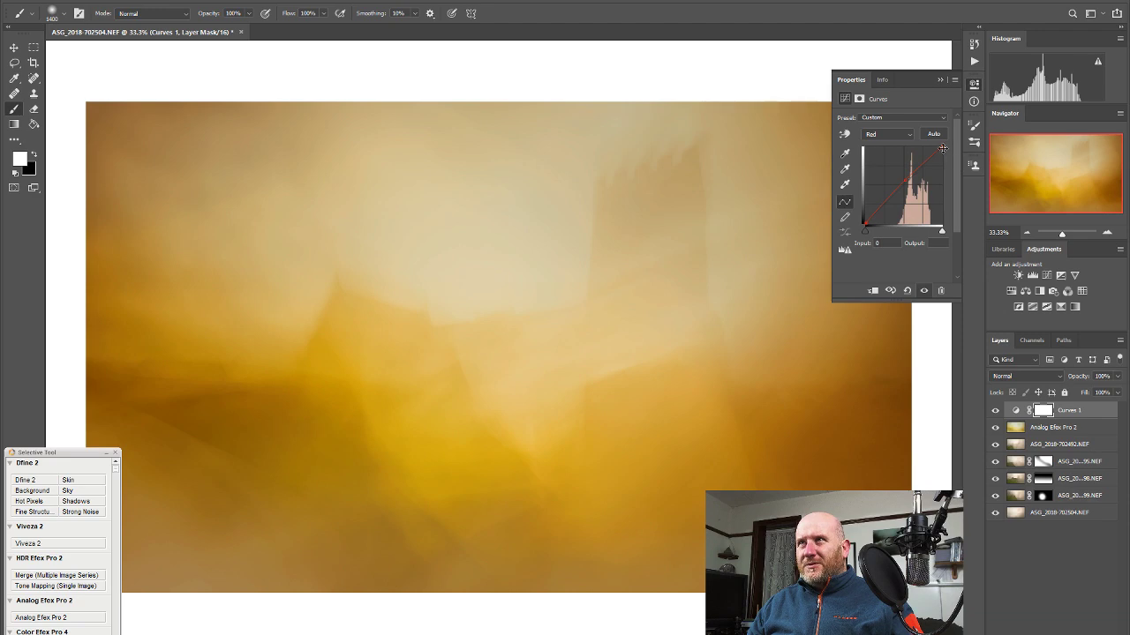
drag(942, 148, 960, 135)
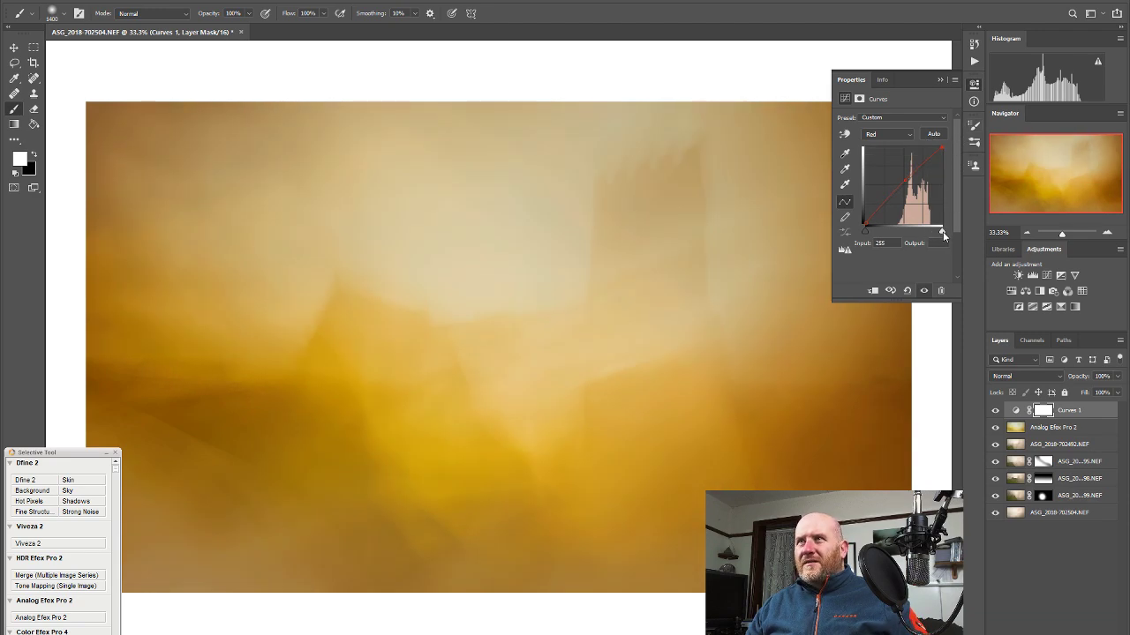
drag(942, 231, 953, 228)
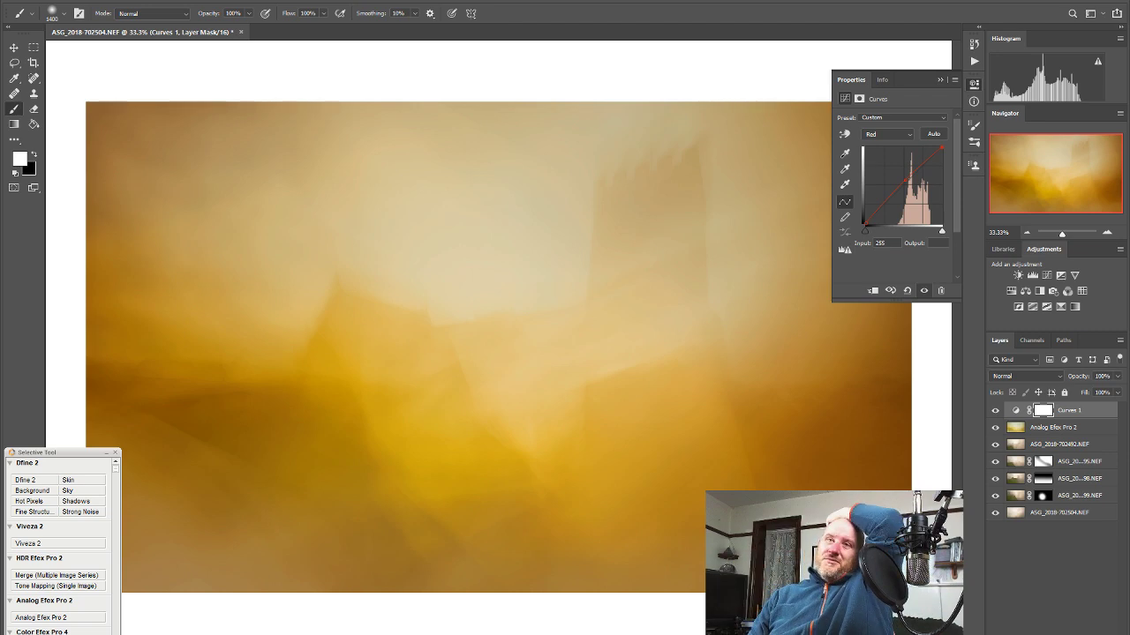
click(995, 411)
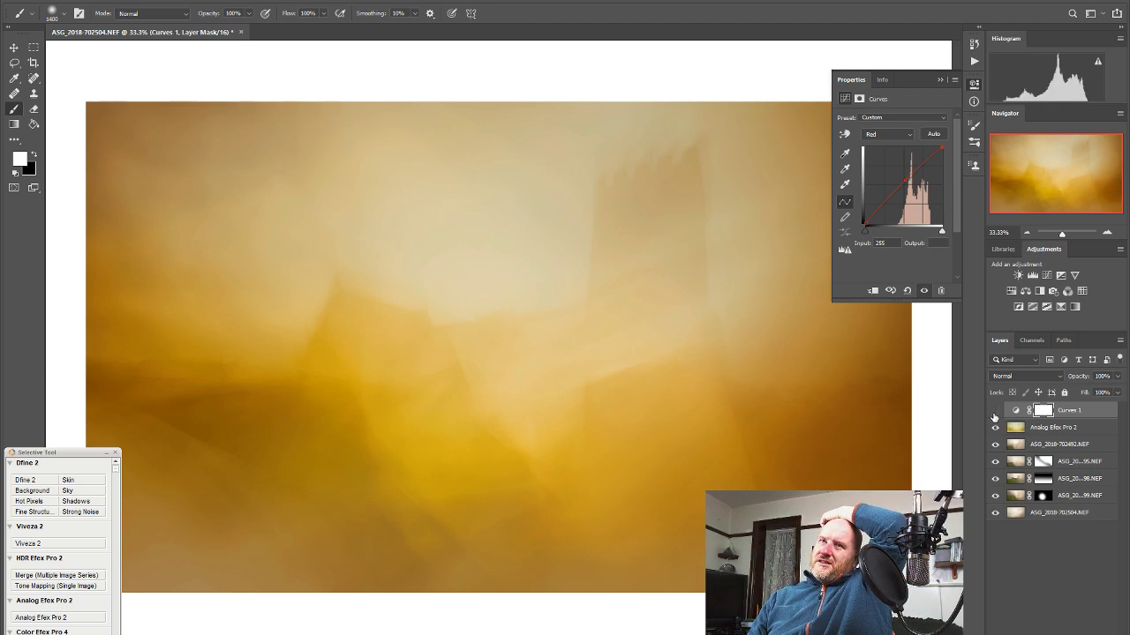
click(995, 411)
click(995, 411)
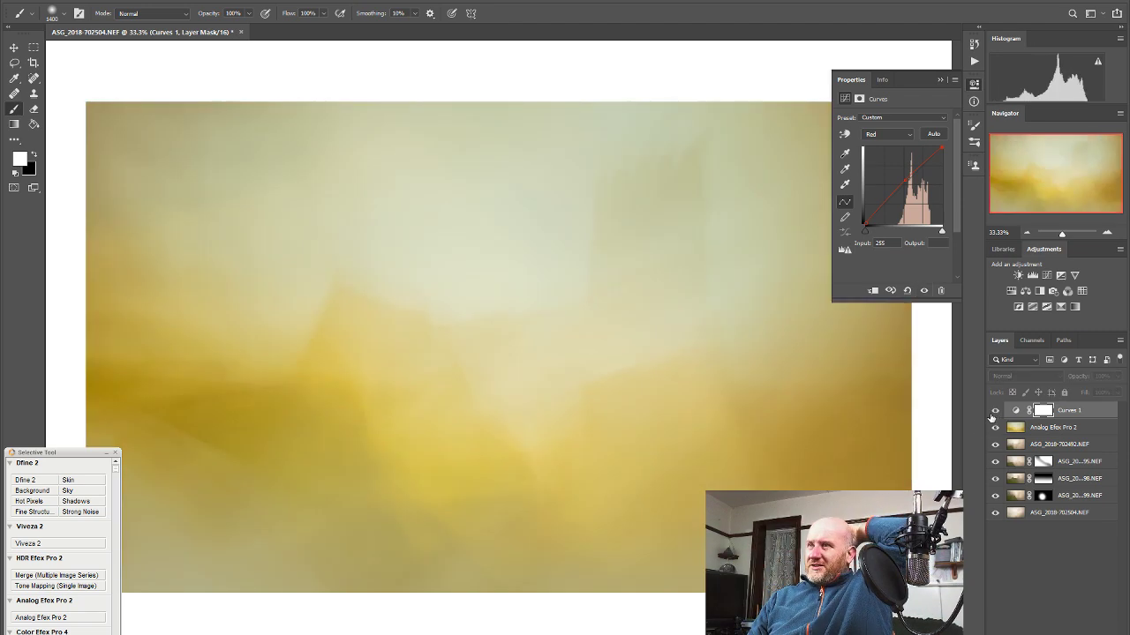
click(995, 411)
Lift the highlight and shadow points of the Curves 1 layer's RGB curve slightly and compare the image without and with the layer
click(890, 137)
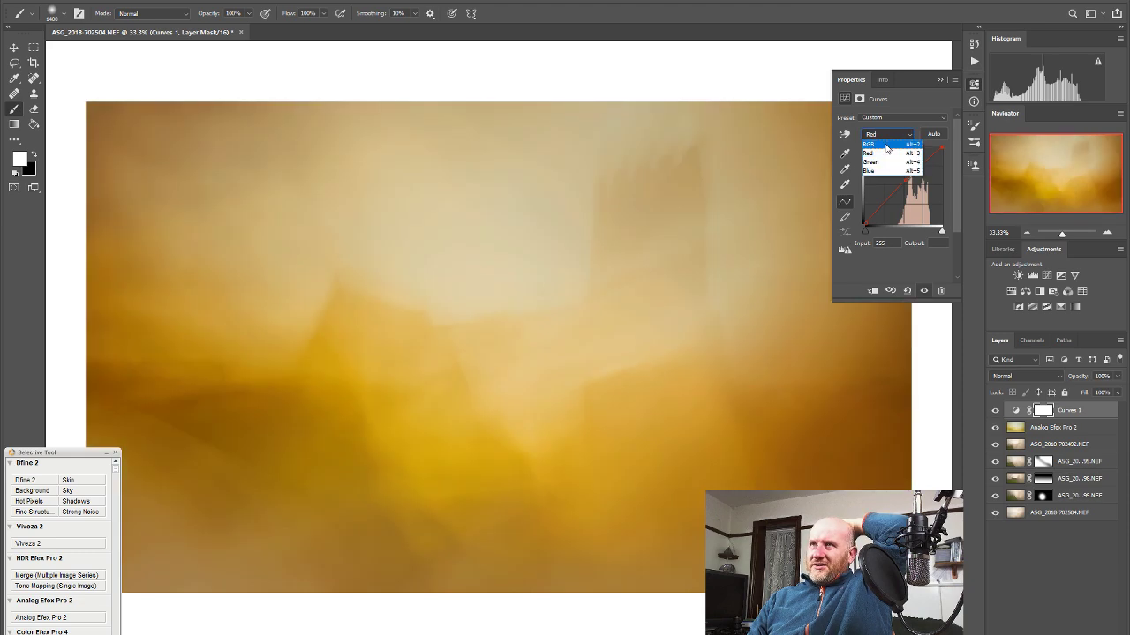
click(883, 132)
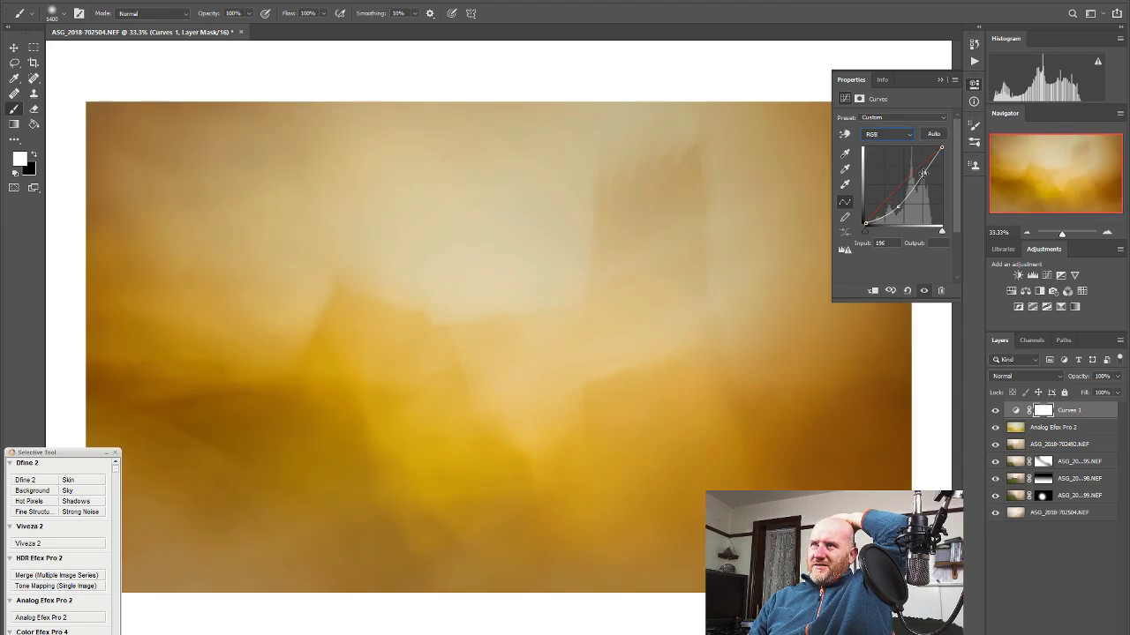
drag(923, 173, 920, 171)
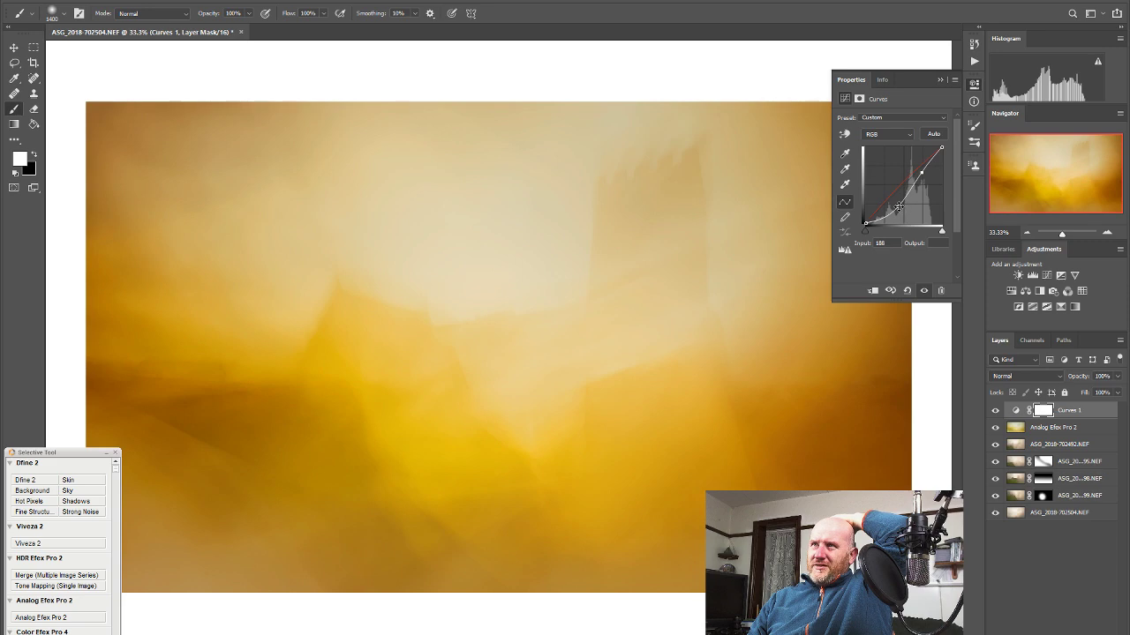
drag(898, 206, 896, 203)
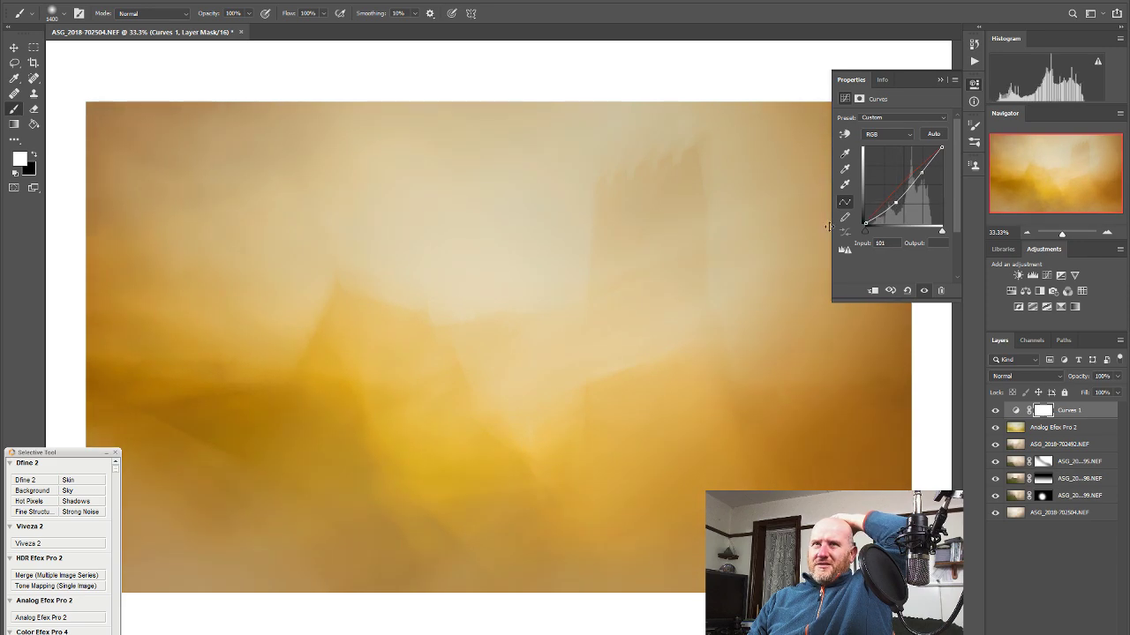
click(996, 413)
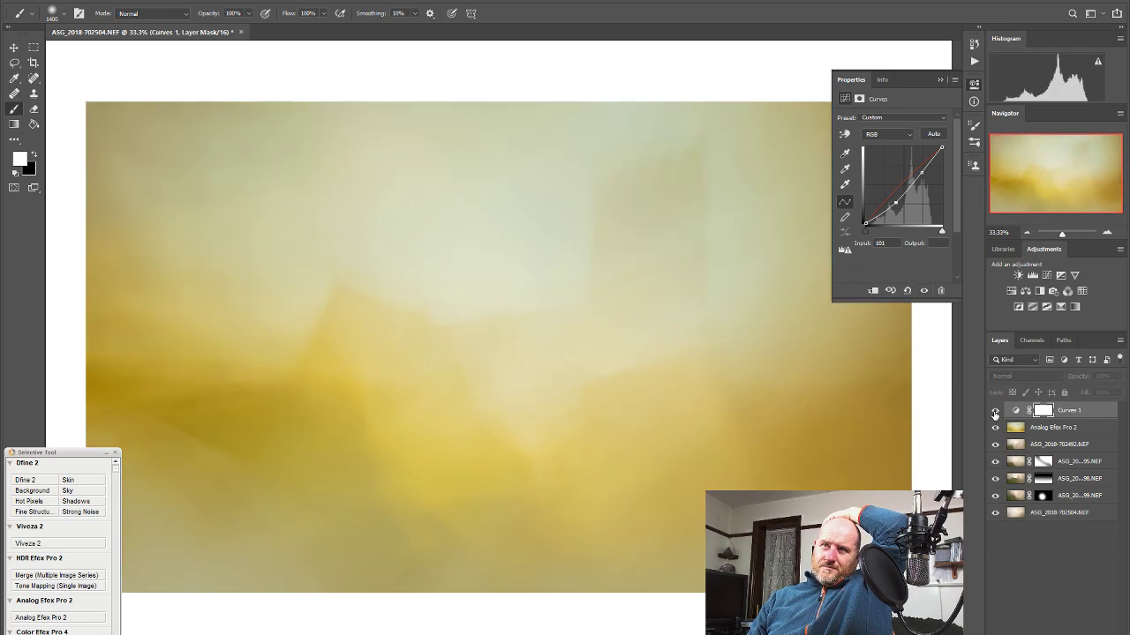
click(996, 413)
click(996, 413)
click(995, 413)
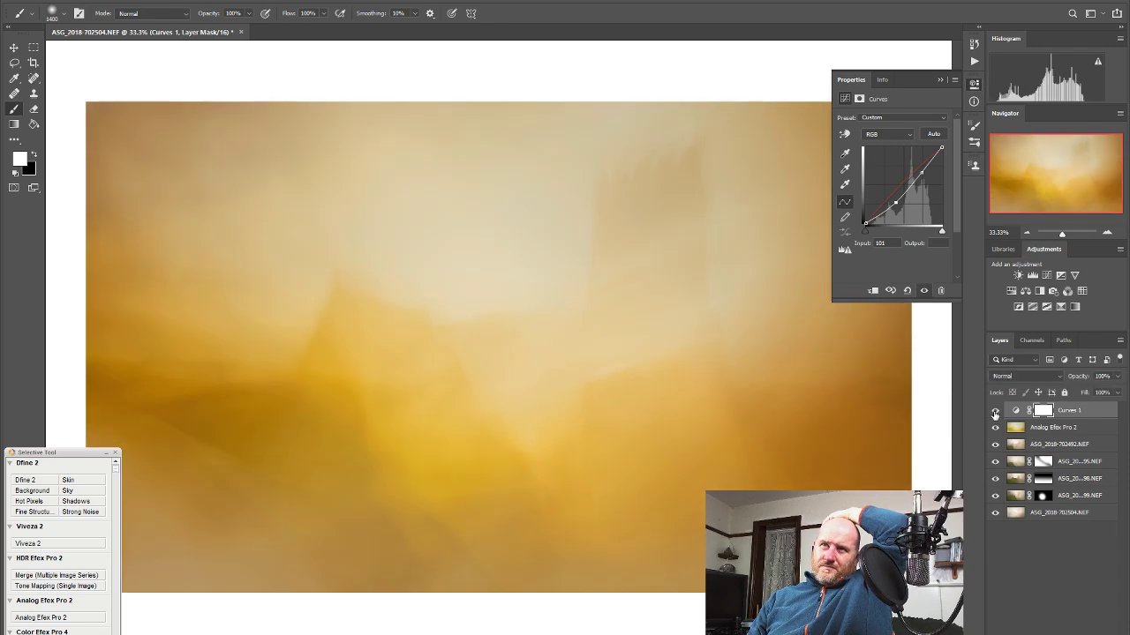
click(995, 413)
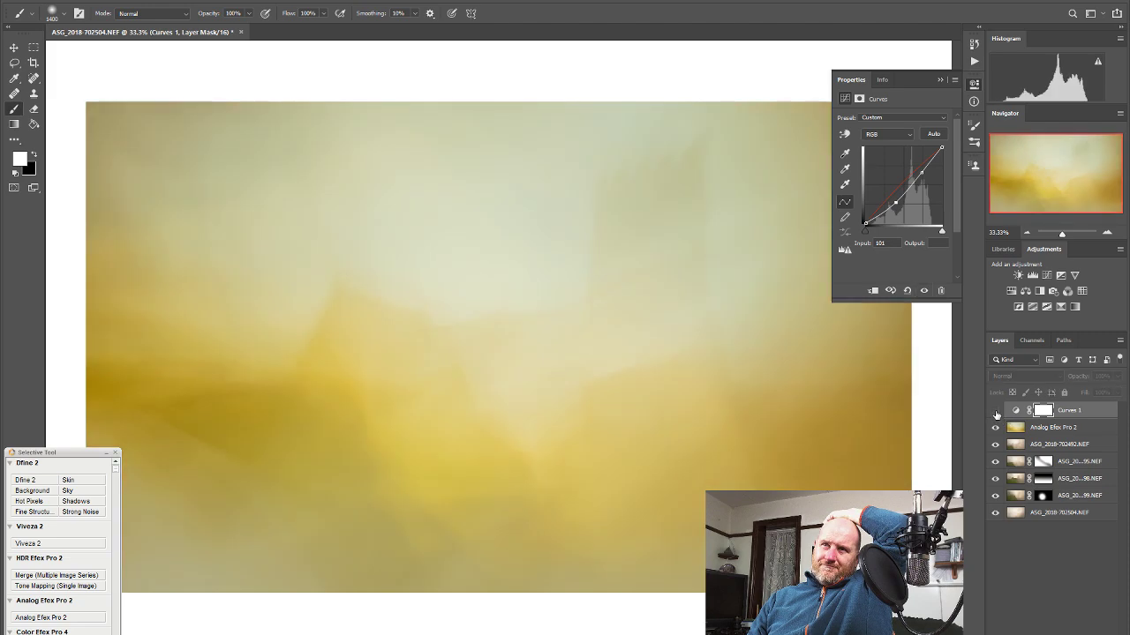
click(996, 411)
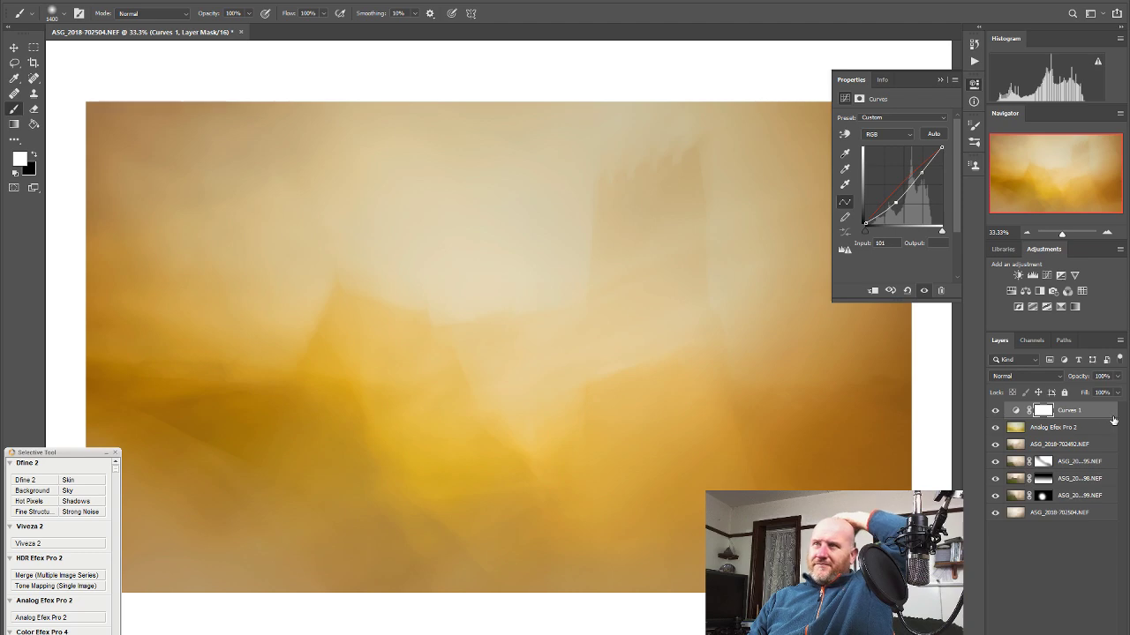
Reduce the Curves 1 layer's opacity to 60% and compare the image with and without it
click(1117, 377)
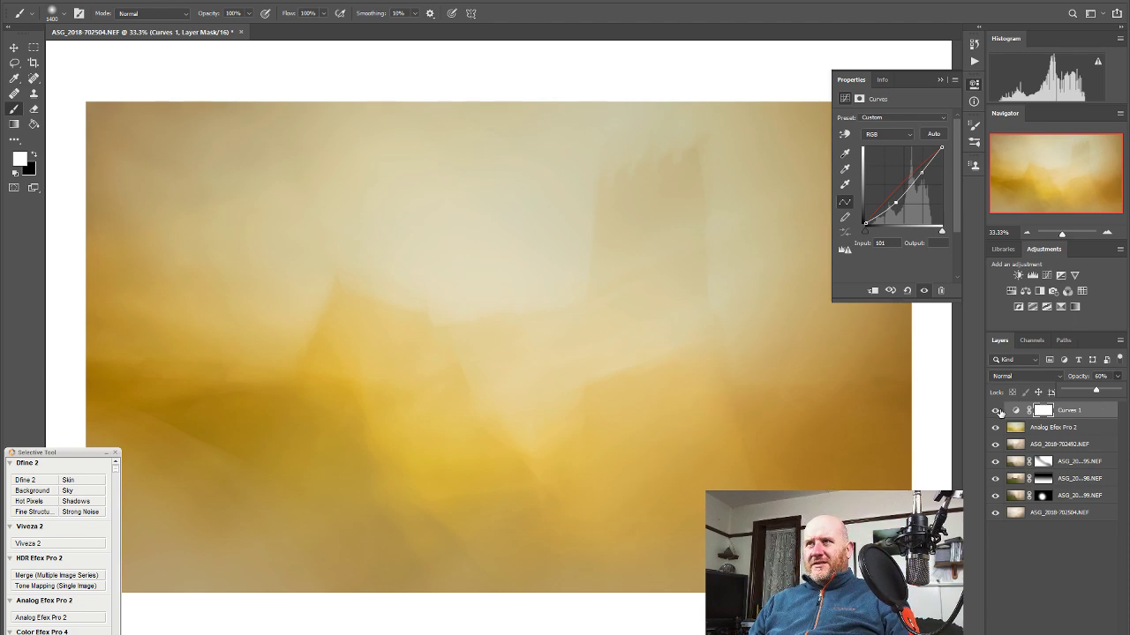
click(995, 411)
click(995, 411)
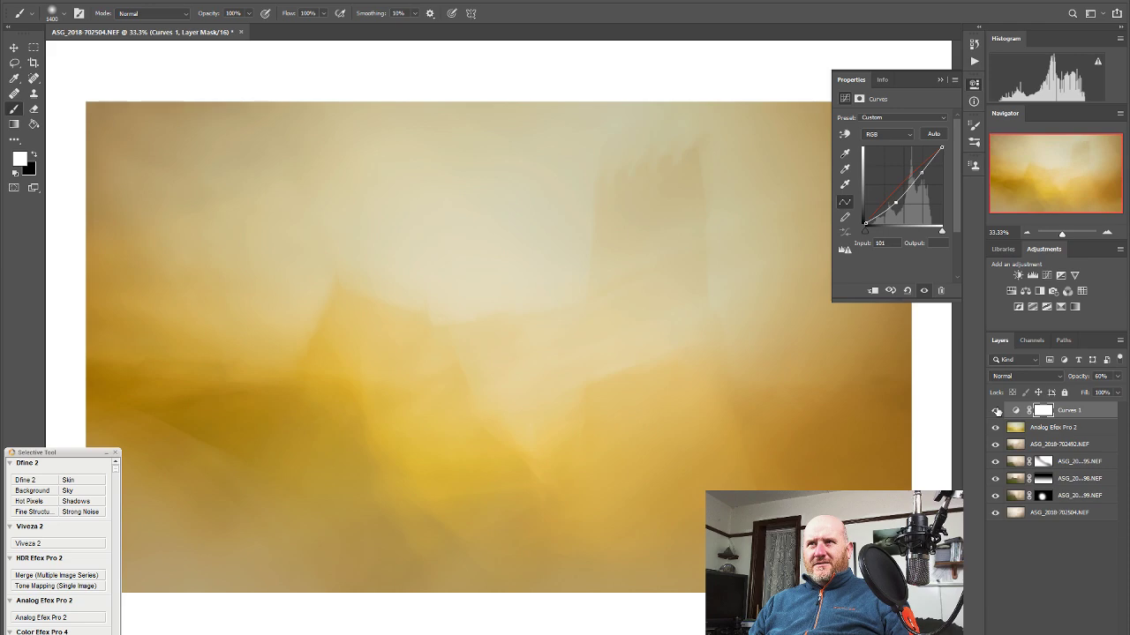
click(996, 411)
click(995, 411)
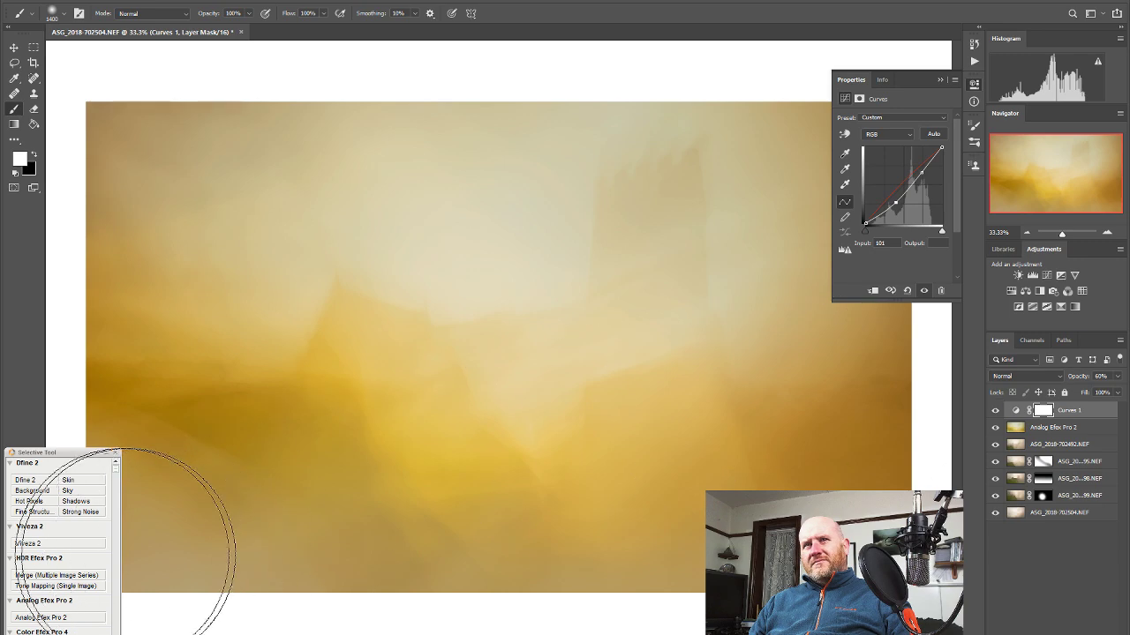
Run the Viveza 2 filter on the image with a negative global hue that shifts the yellows towards warm orange, and apply it
click(36, 545)
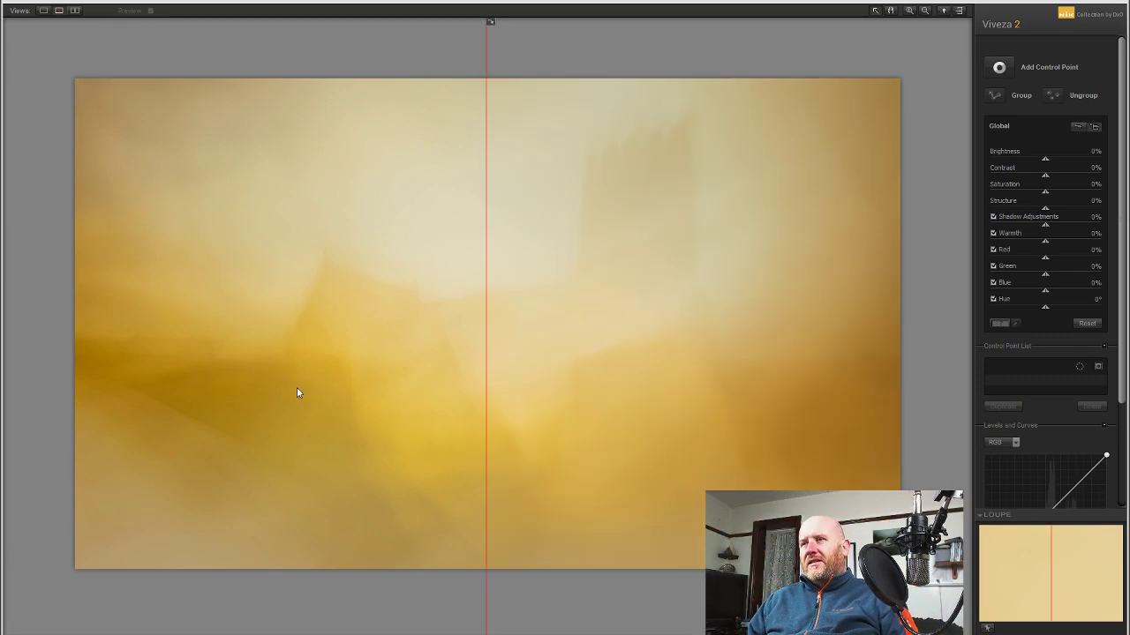
drag(486, 358, 129, 353)
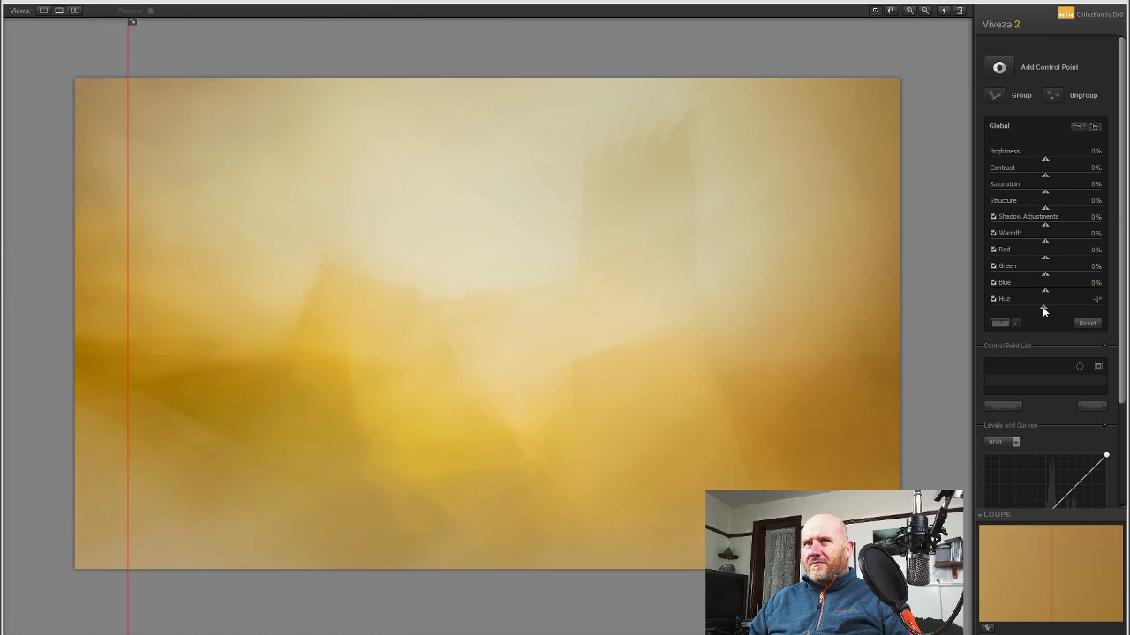
drag(1042, 307, 1047, 304)
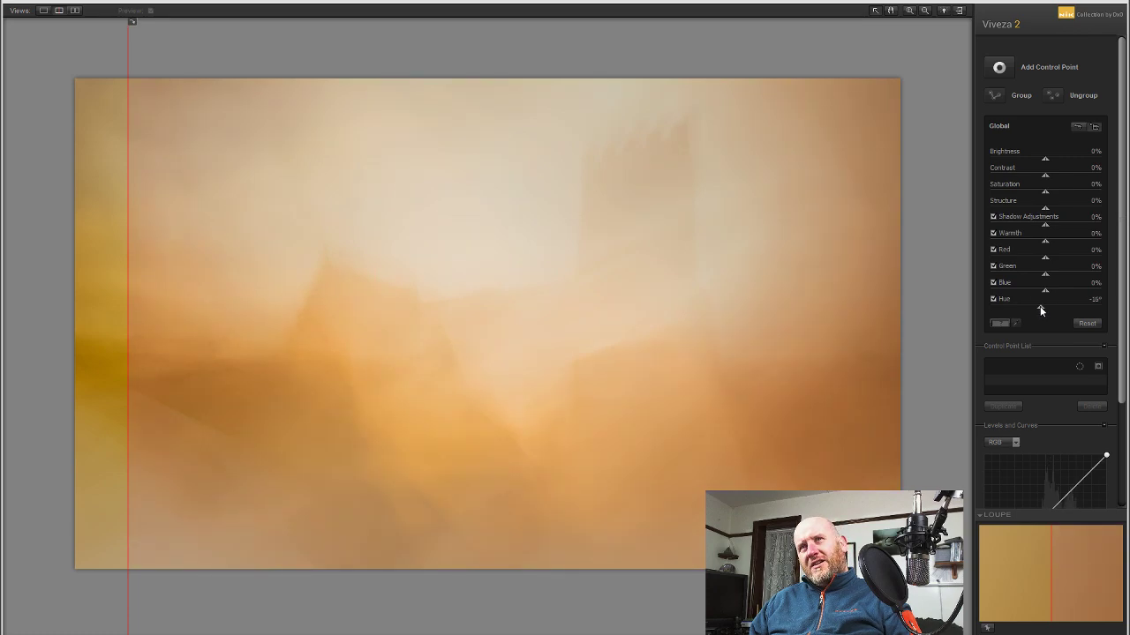
drag(1040, 307, 1042, 305)
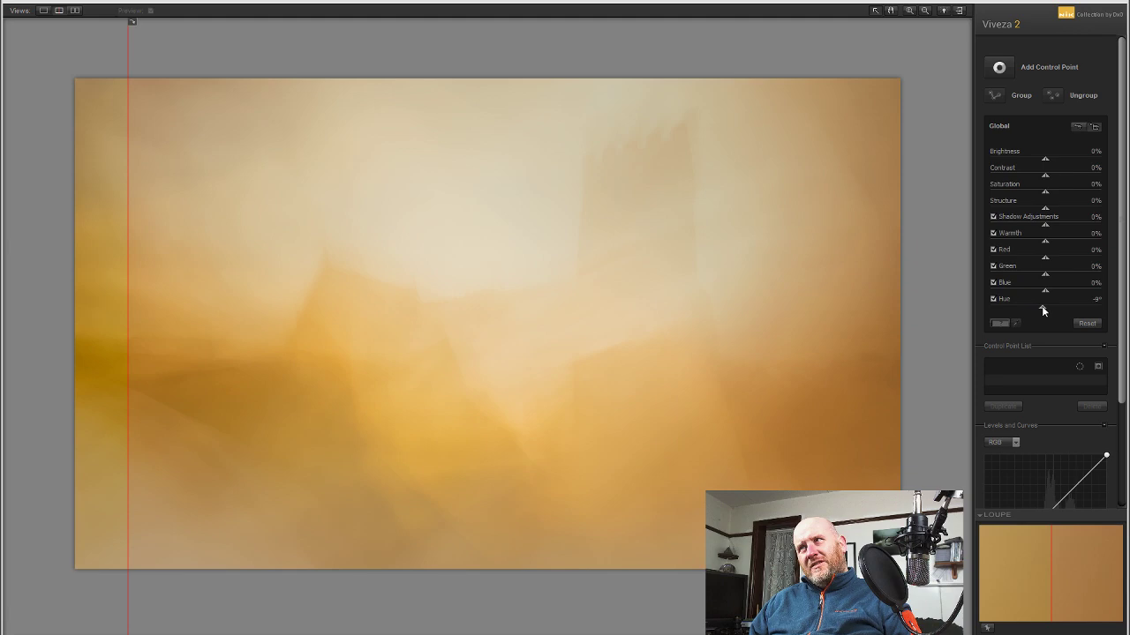
drag(1045, 306, 1041, 305)
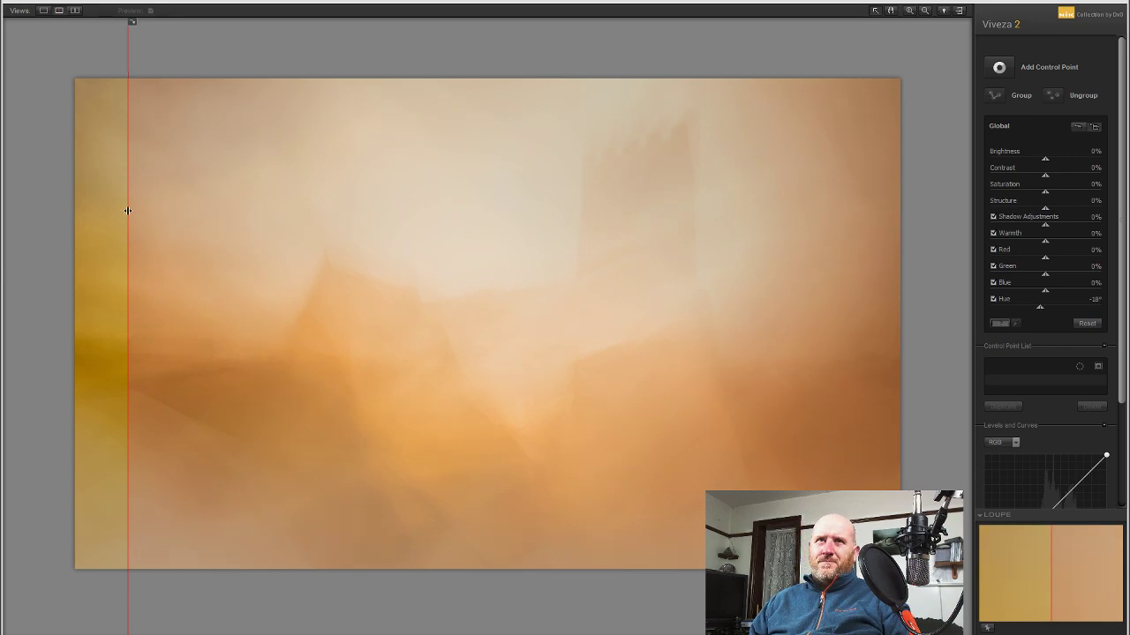
drag(128, 210, 75, 203)
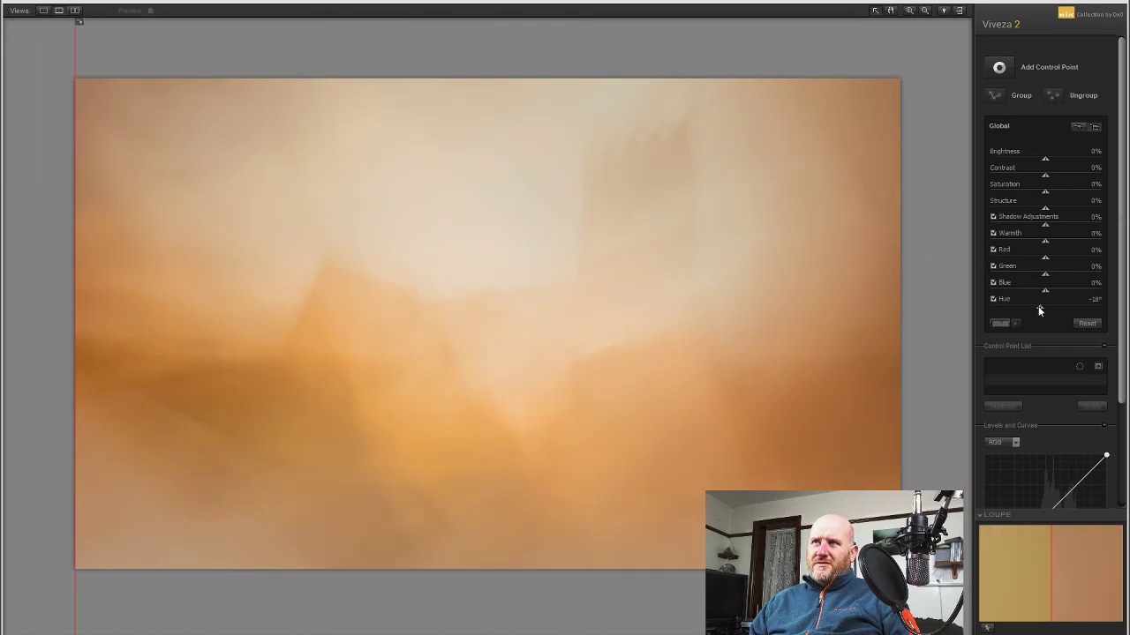
drag(1039, 309, 1035, 306)
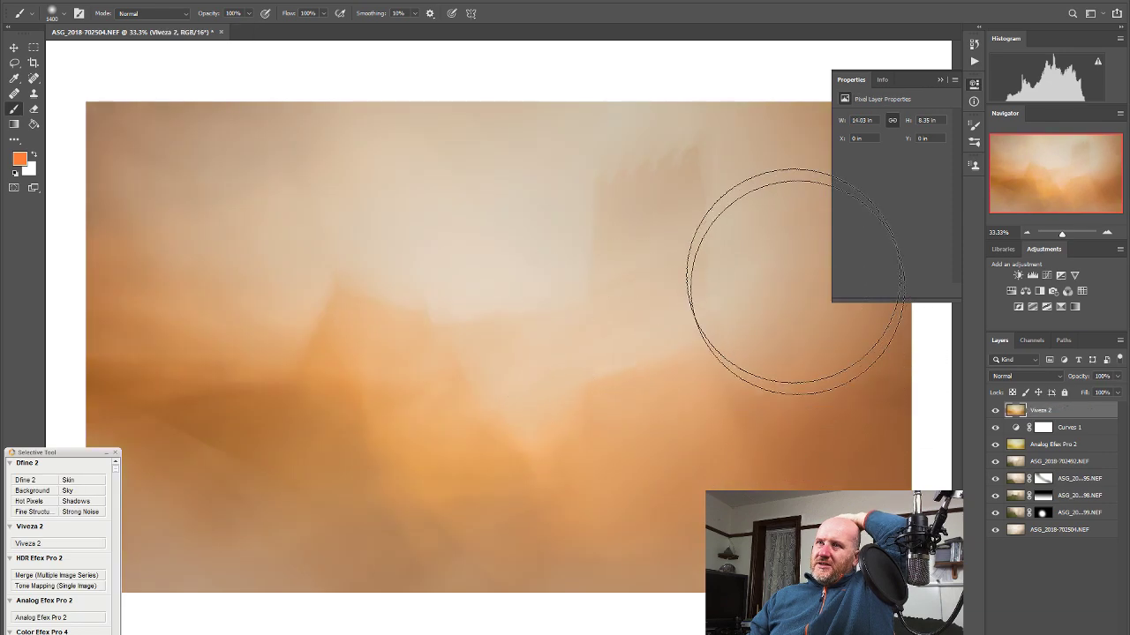
Try the Multiply and Color blend modes on the Viveza 2 layer, compare the image without the layer, and return it to Normal
click(1028, 376)
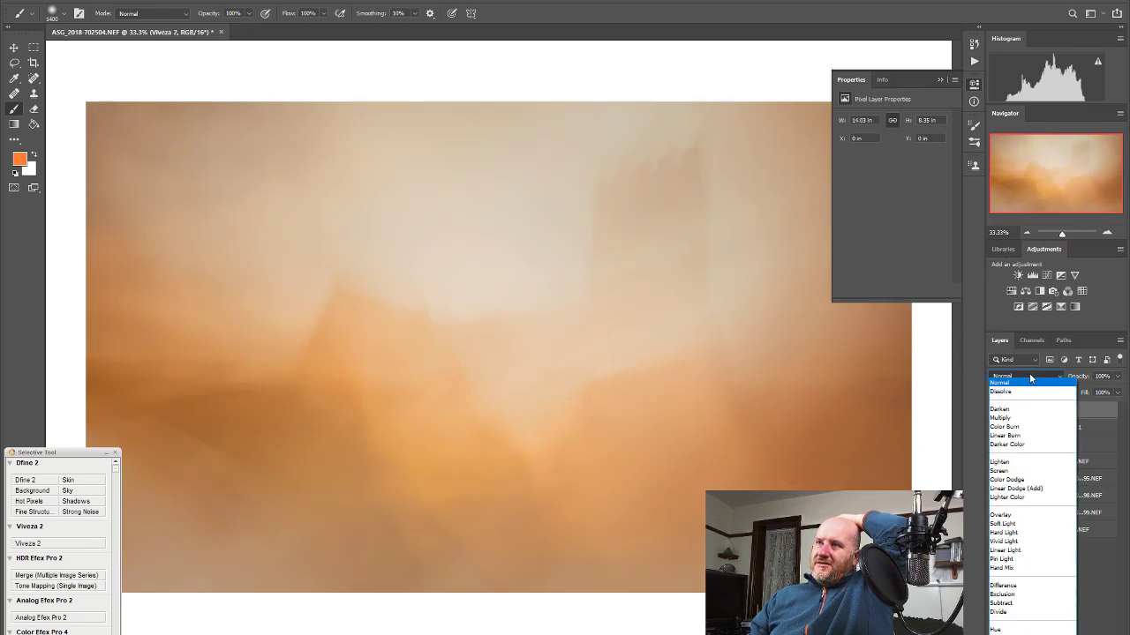
click(1002, 418)
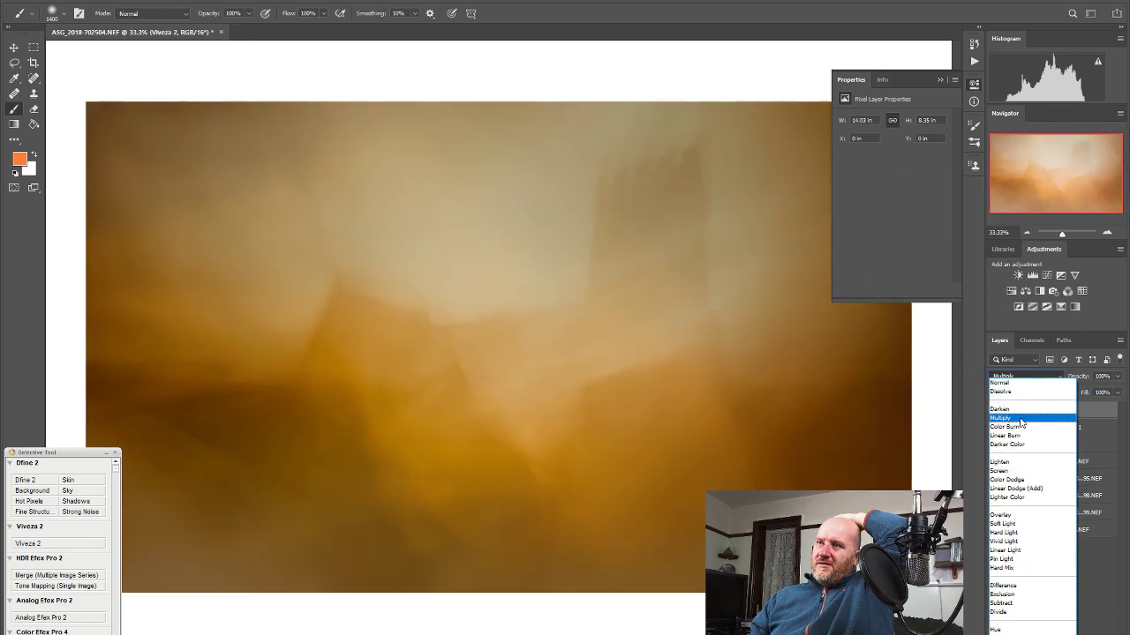
click(1031, 376)
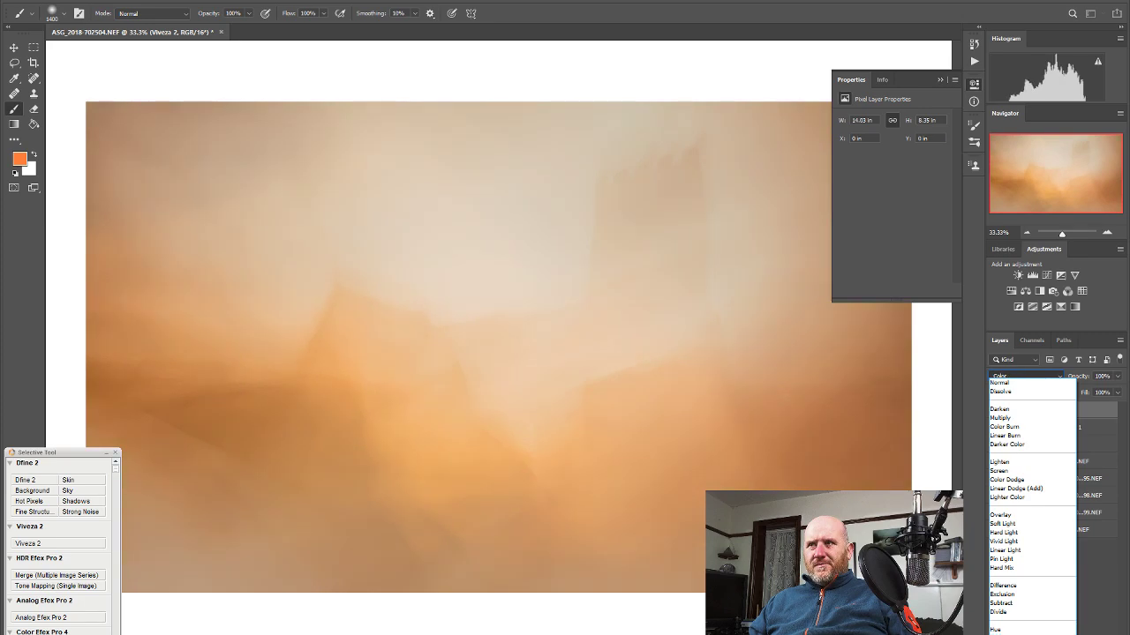
key(Return)
click(995, 411)
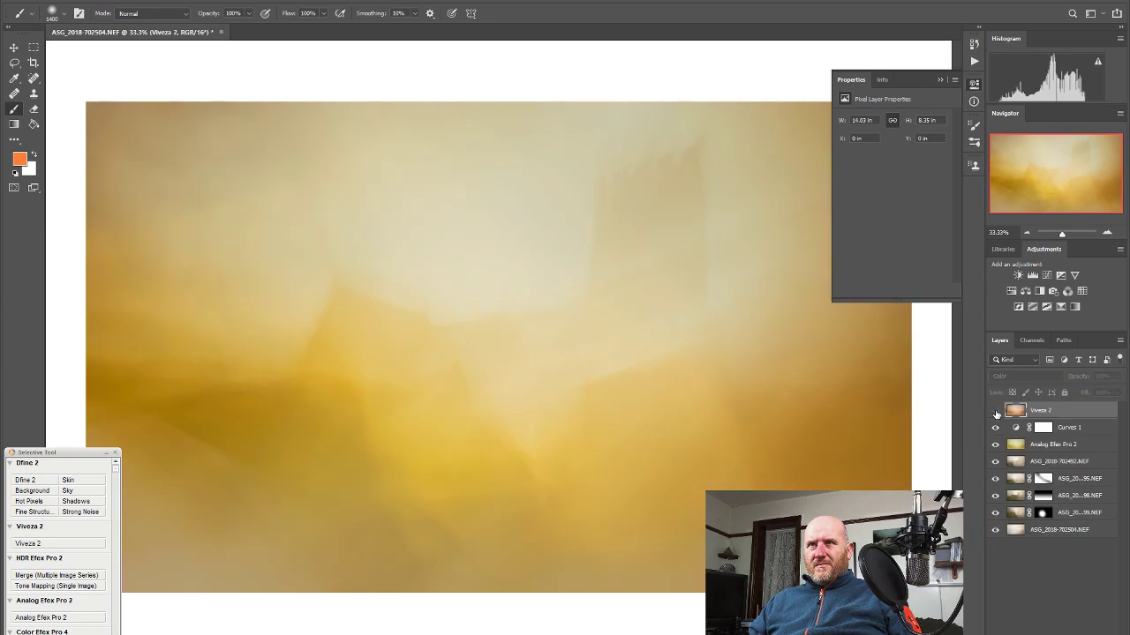
click(995, 412)
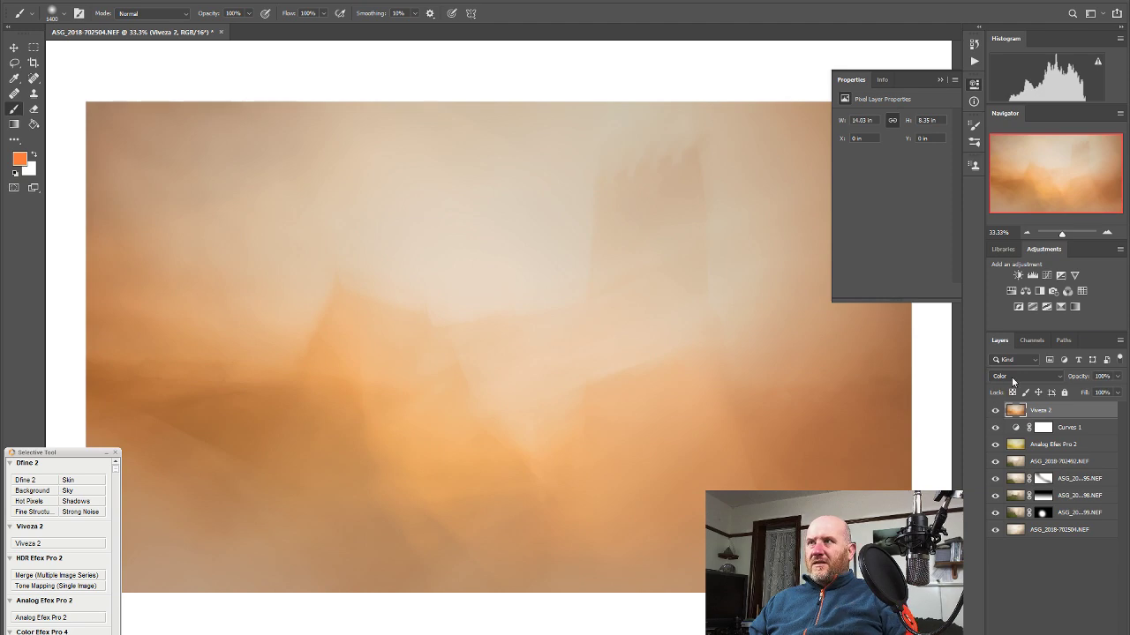
click(1018, 376)
click(1015, 379)
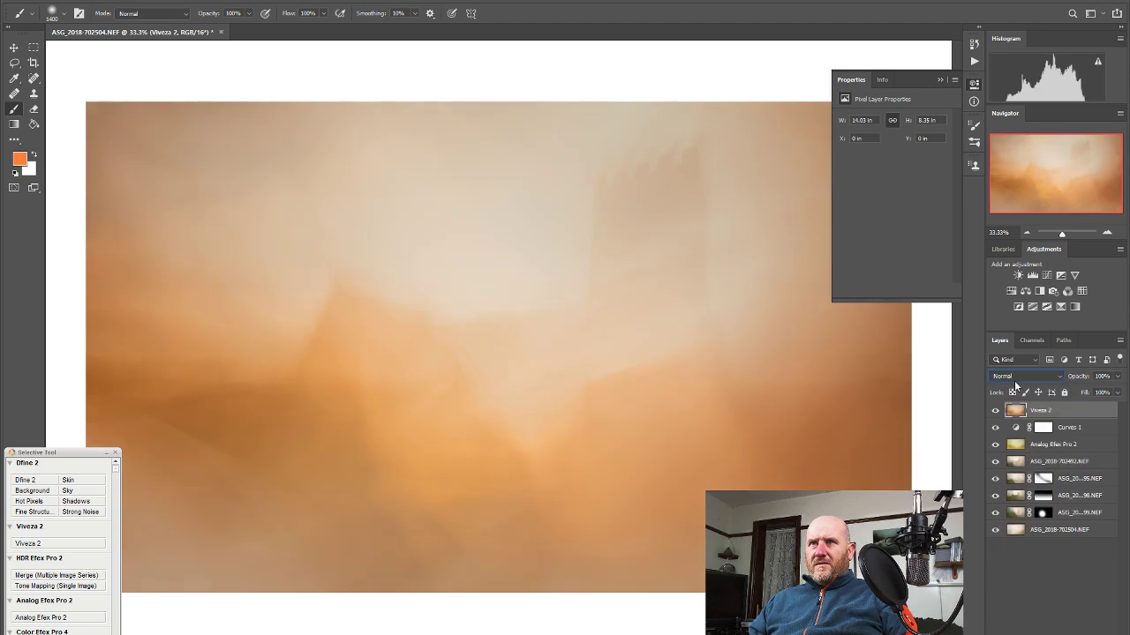
Lower the Viveza 2 layer's opacity to 70% and hide it with a black layer mask, using the default white foreground colour
click(1117, 376)
drag(1117, 394, 1109, 393)
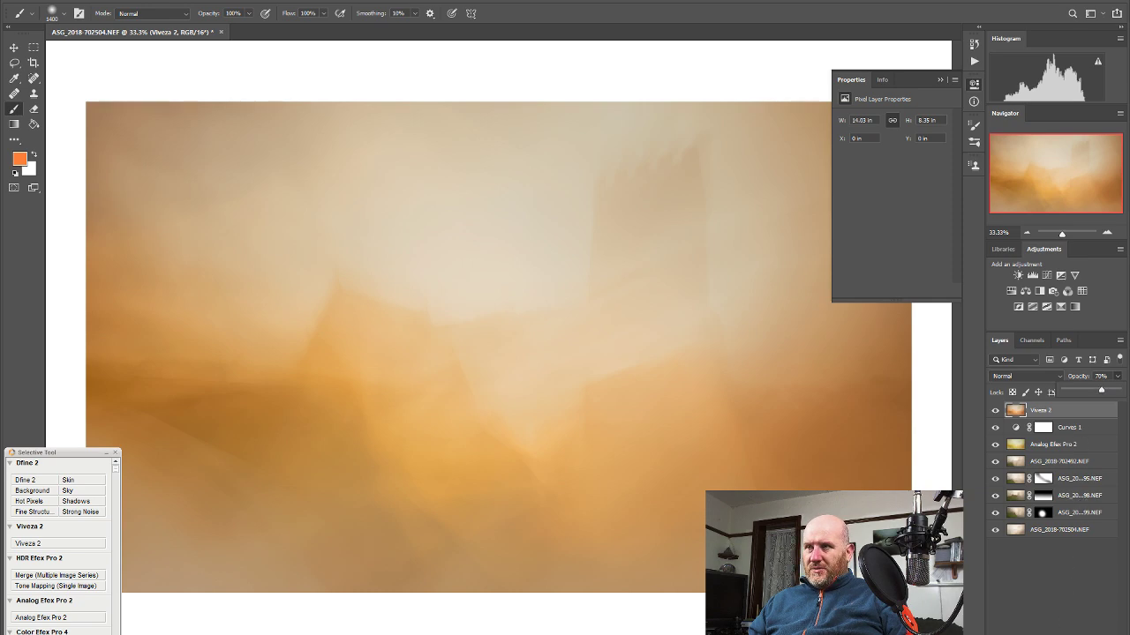
alt+click(1041, 634)
key(d)
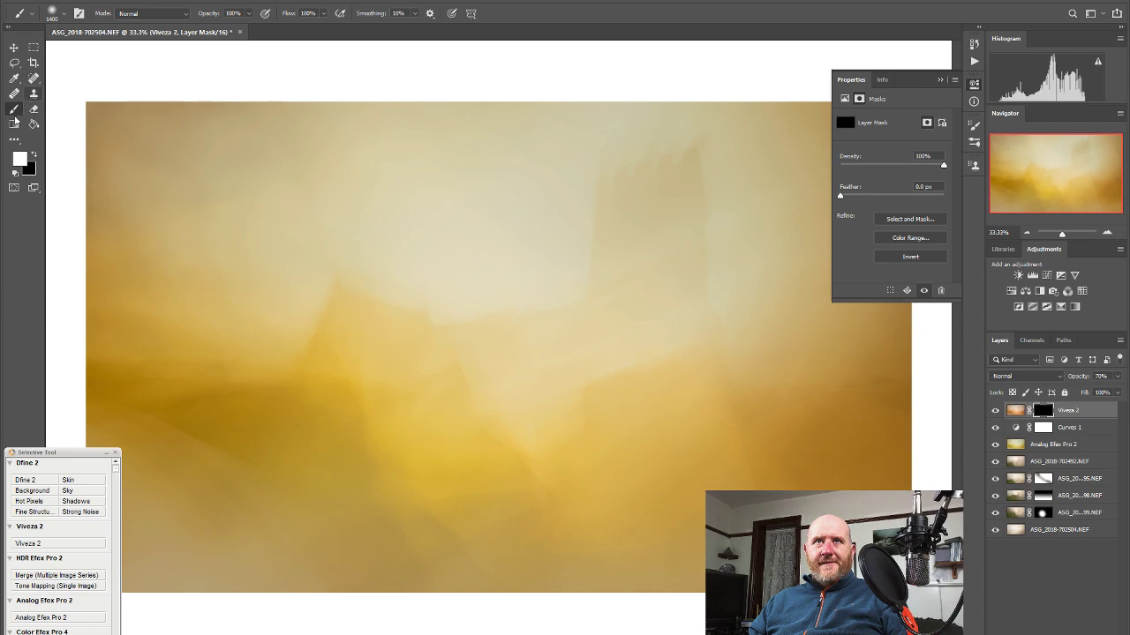
Paint white on the Viveza 2 mask across the horizon and church area with the Brush at 60% opacity
click(248, 16)
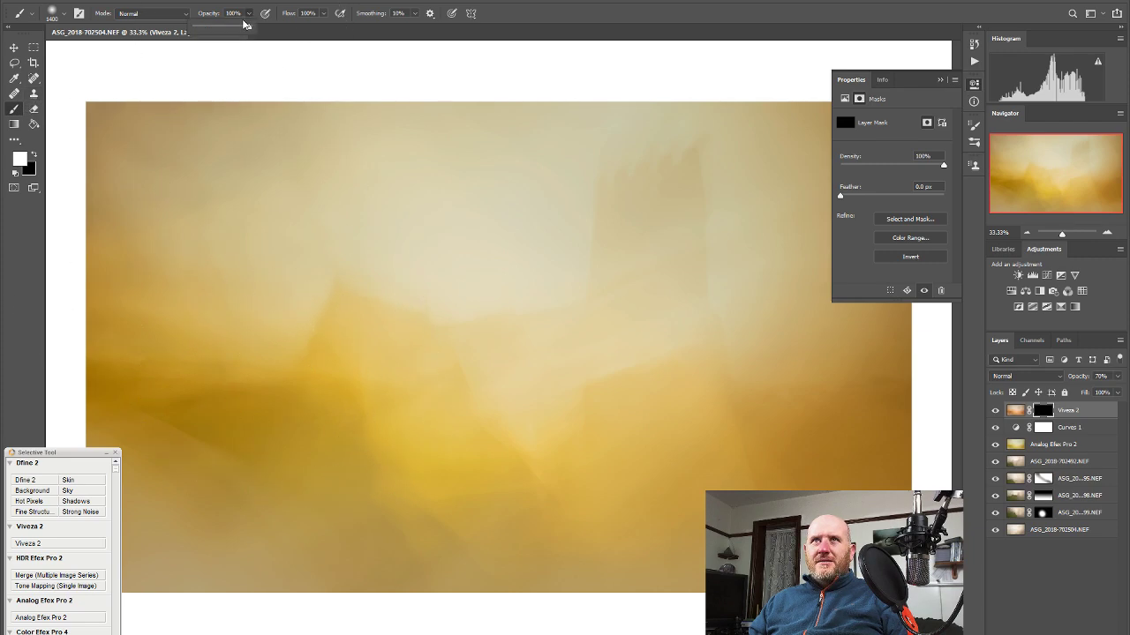
drag(236, 31, 231, 29)
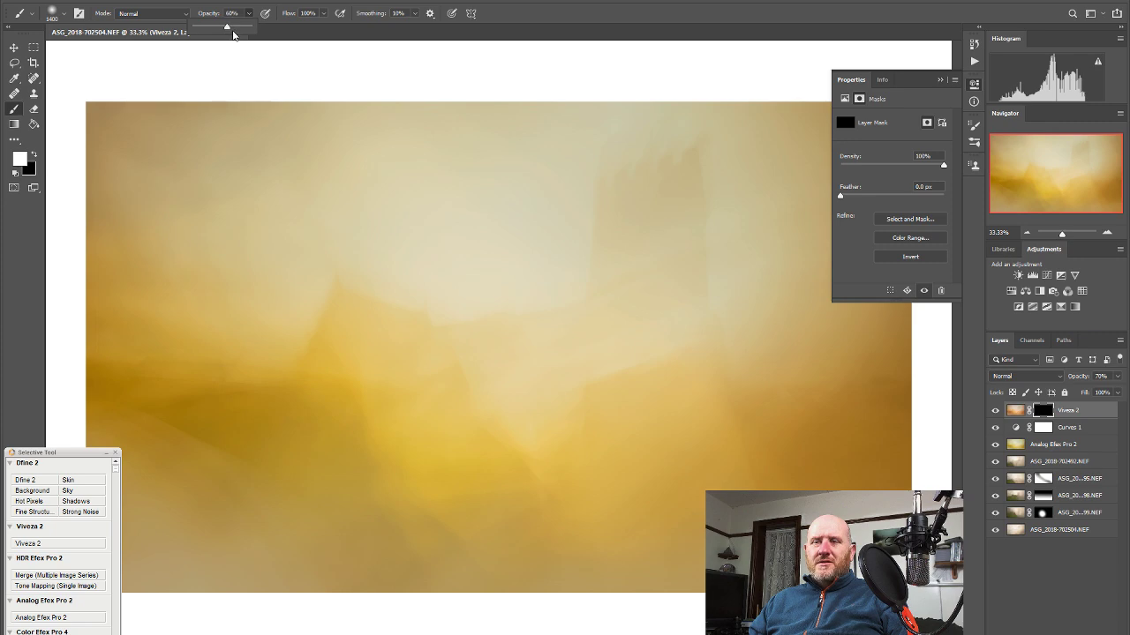
click(365, 391)
mouse_move(227, 403)
mouse_down()
mouse_move(380, 423)
mouse_move(340, 390)
mouse_move(359, 379)
mouse_move(318, 405)
mouse_move(223, 391)
mouse_move(114, 396)
mouse_move(224, 379)
mouse_move(312, 395)
mouse_move(99, 369)
mouse_move(319, 405)
mouse_move(340, 370)
mouse_up()
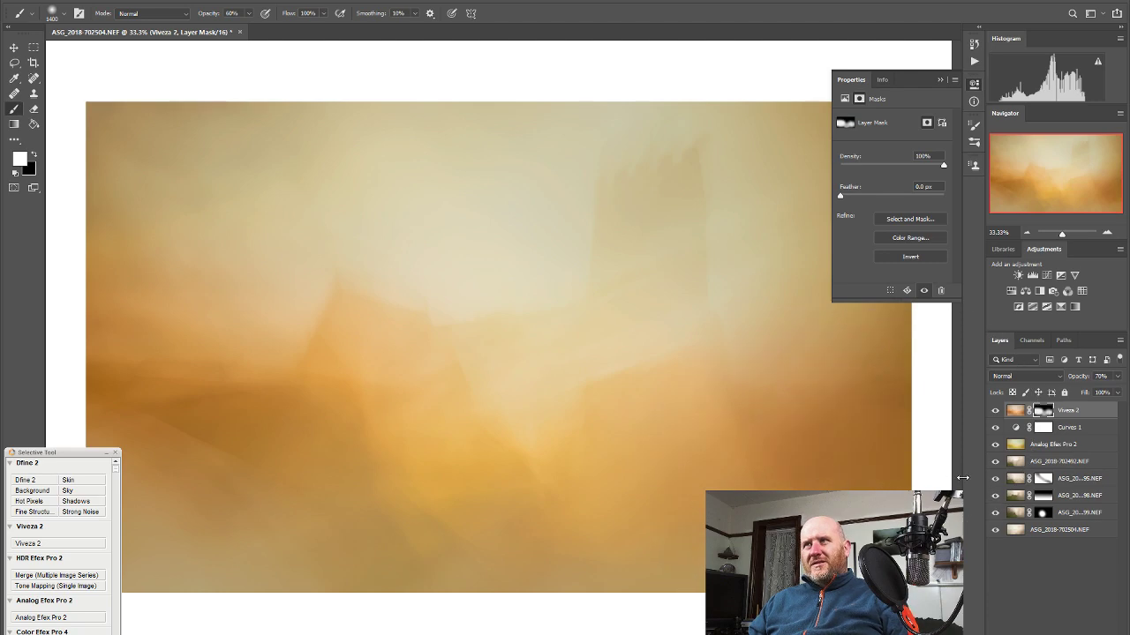
Erase the Viveza 2 effect from the bright centre and surrounding areas of the mask, enlarging the Eraser to 1500 and reducing its opacity to 73%
click(34, 108)
mouse_move(573, 443)
mouse_down()
mouse_move(517, 421)
mouse_move(517, 471)
mouse_up()
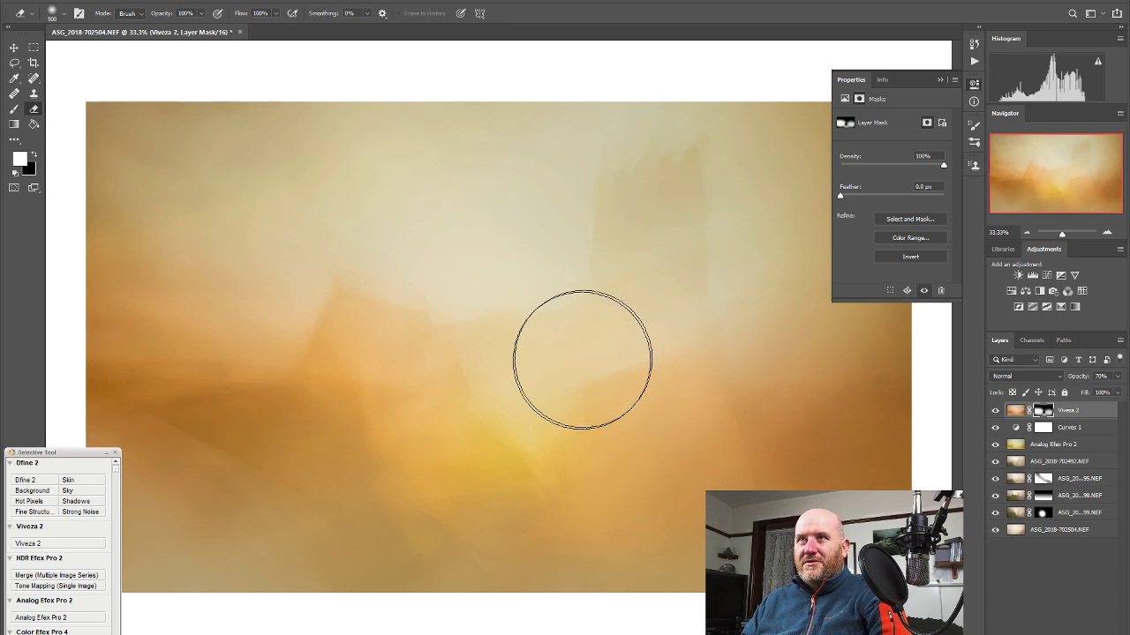
key(bracketright)
key(bracketright)
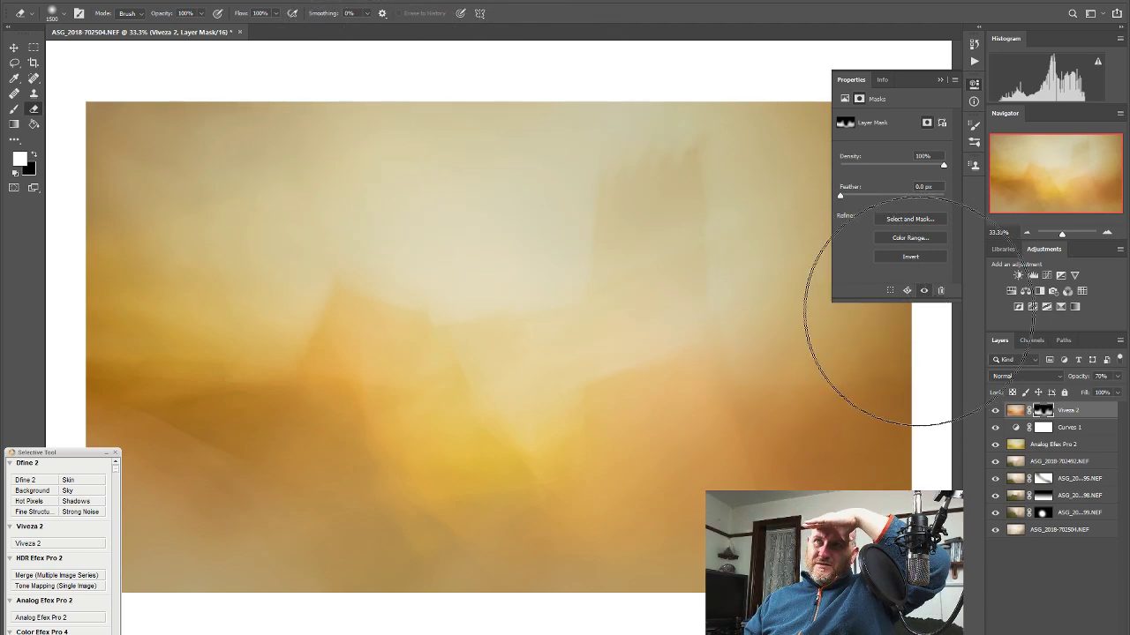
click(974, 83)
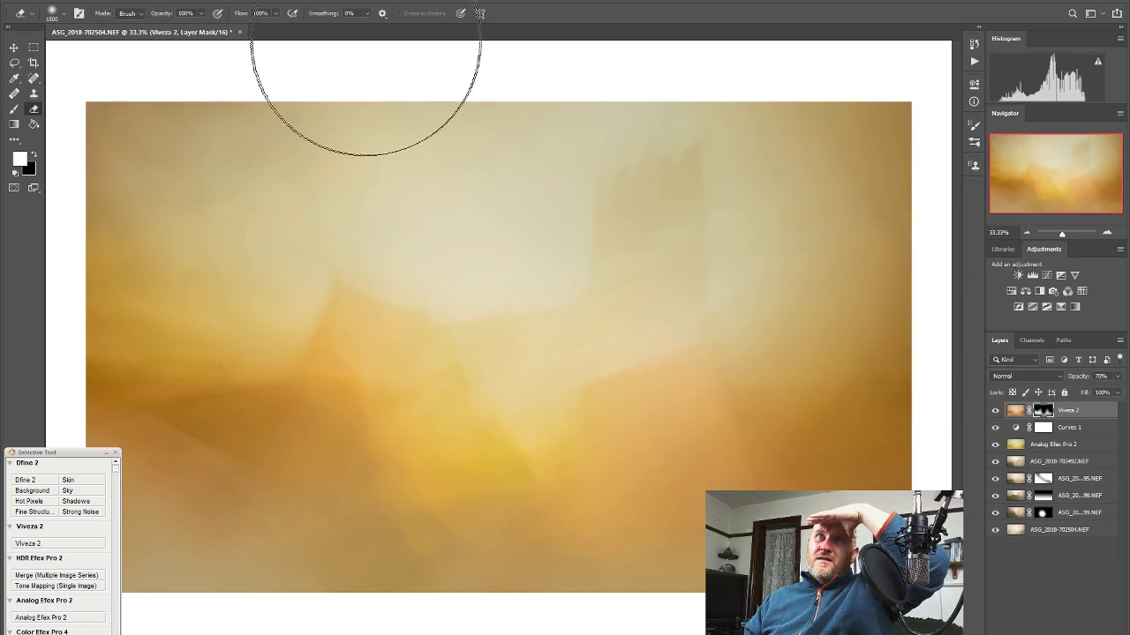
click(201, 13)
drag(210, 26, 187, 26)
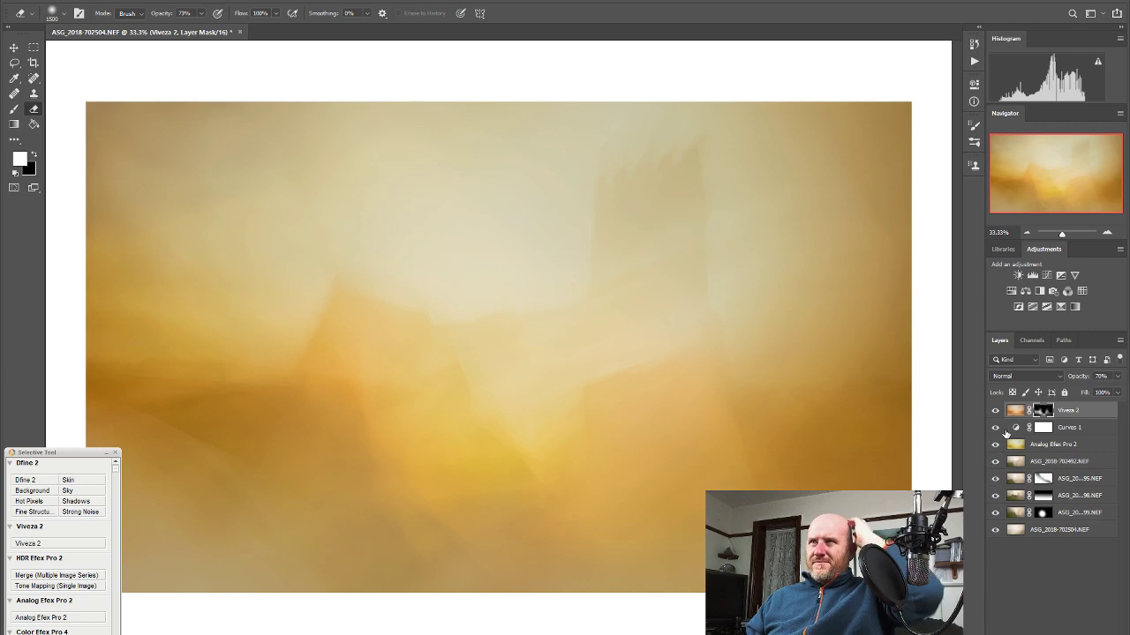
Compare the image with and without the Viveza 2 layer and set that layer's opacity to 75%
click(994, 413)
click(994, 413)
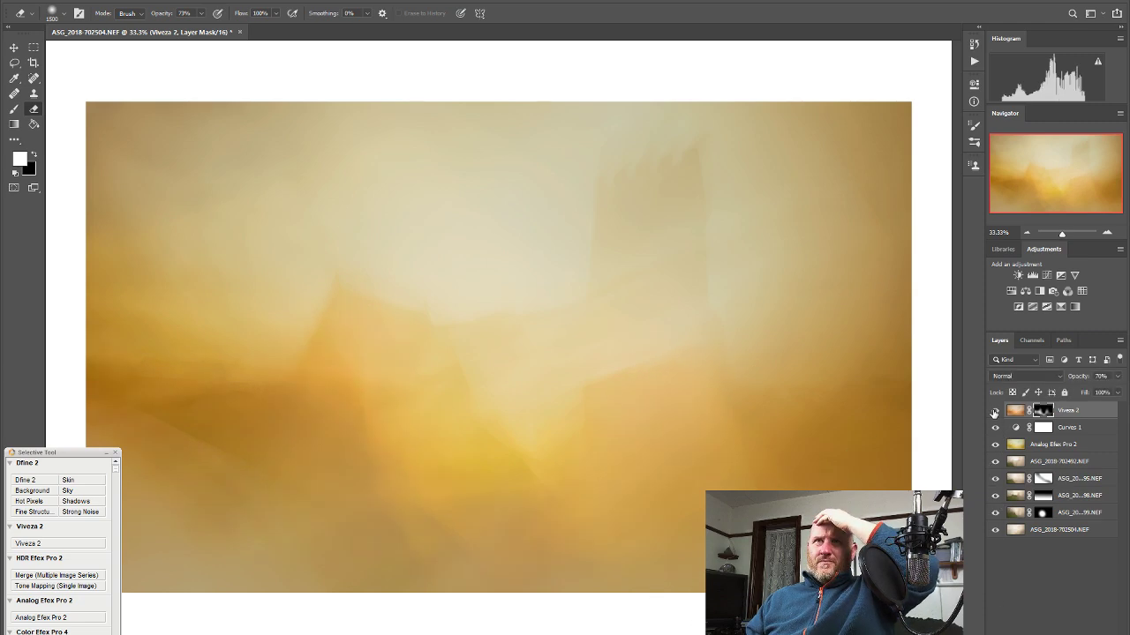
click(993, 413)
click(994, 413)
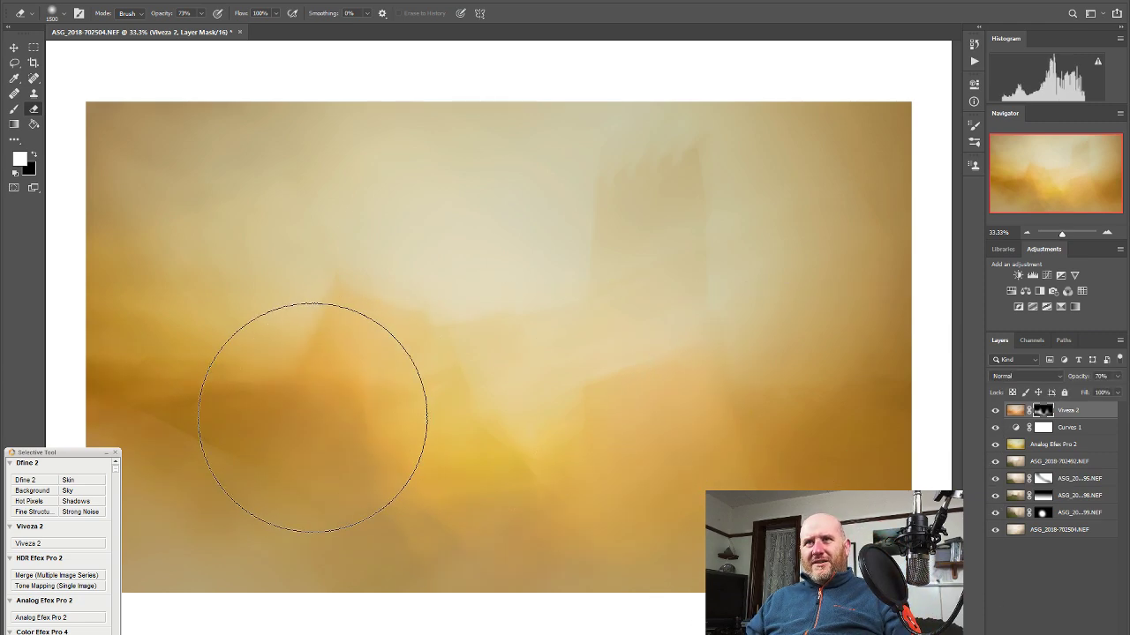
click(1115, 377)
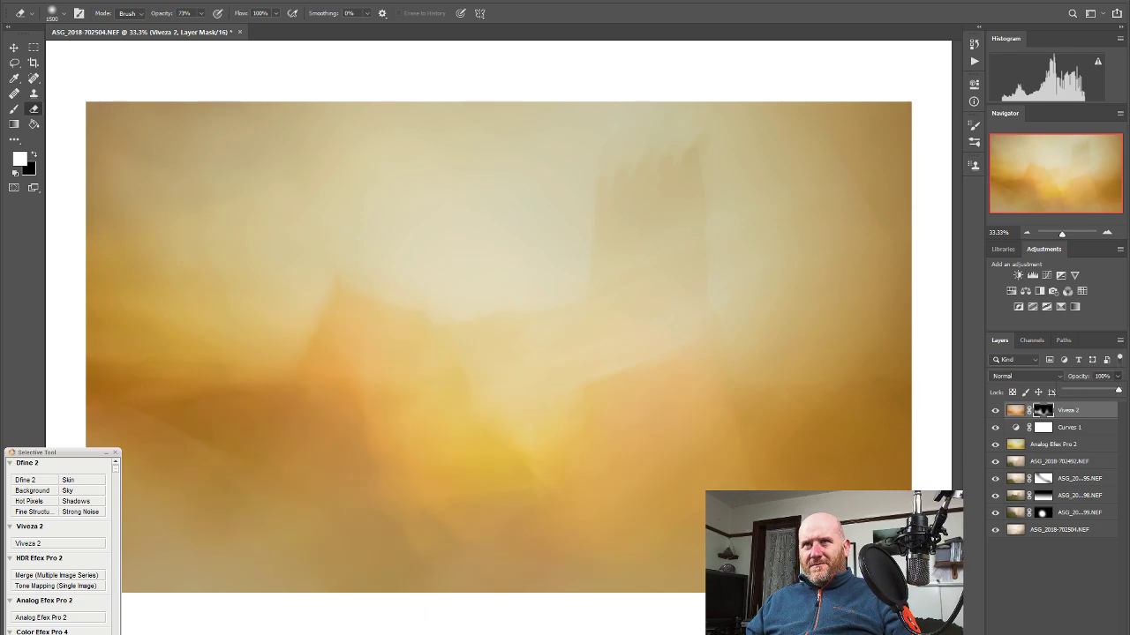
mouse_move(1118, 391)
mouse_down()
mouse_move(950, 396)
mouse_move(1120, 393)
mouse_move(990, 408)
mouse_move(1106, 408)
mouse_up()
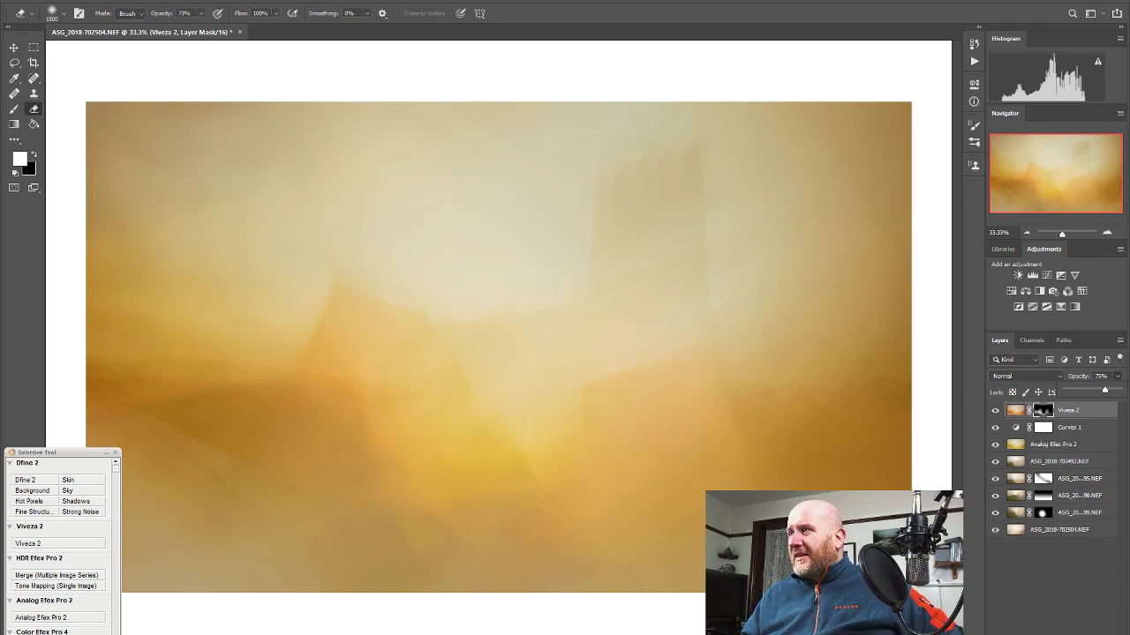
Place the wildtextures-aged_paper_texture image above the Viveza 2 layer and enlarge it to cover the whole canvas
click(58, 628)
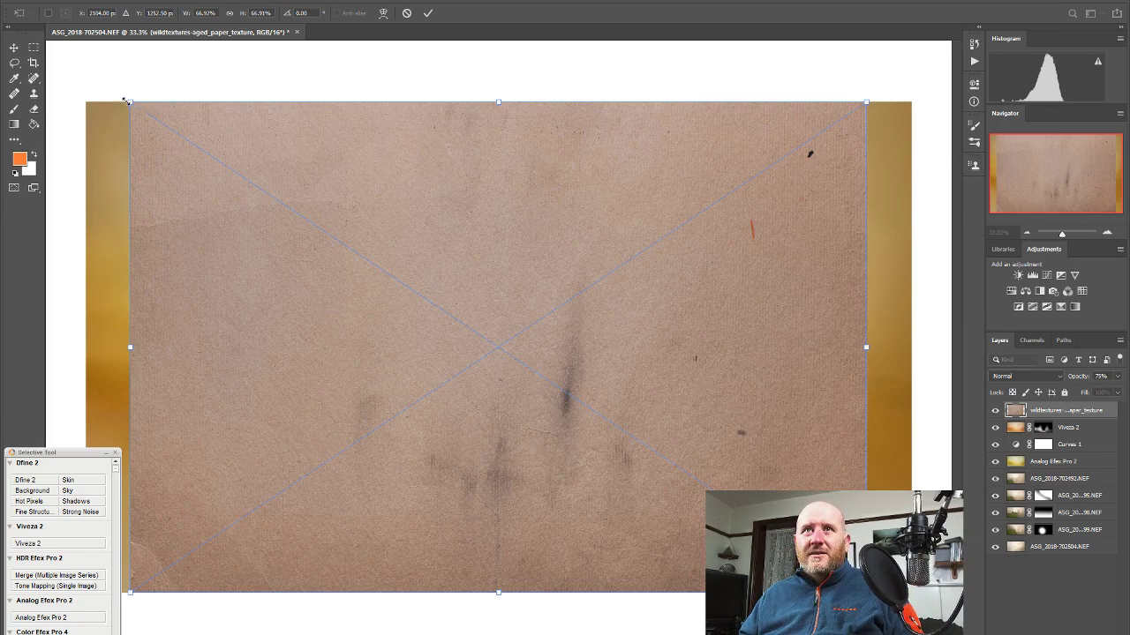
drag(130, 102, 61, 89)
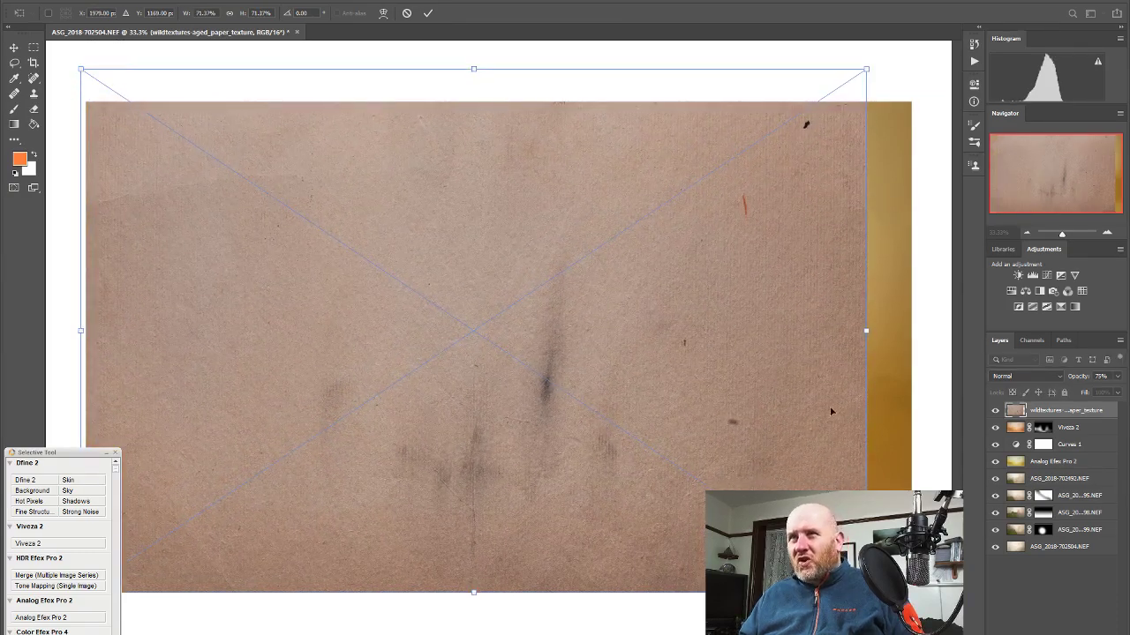
drag(866, 592, 928, 631)
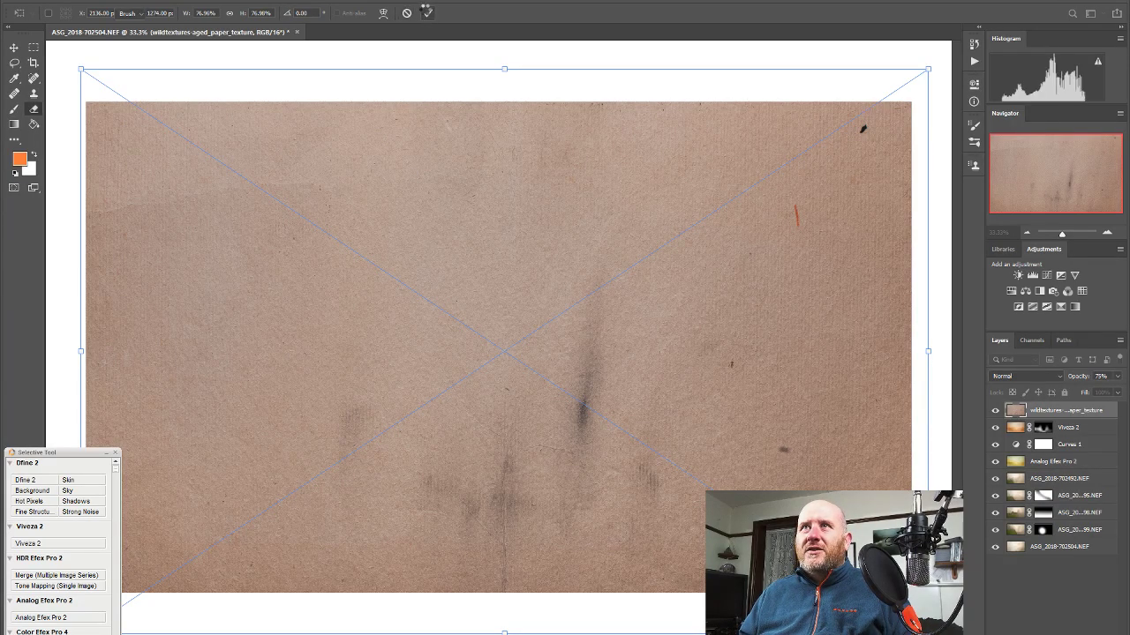
click(429, 14)
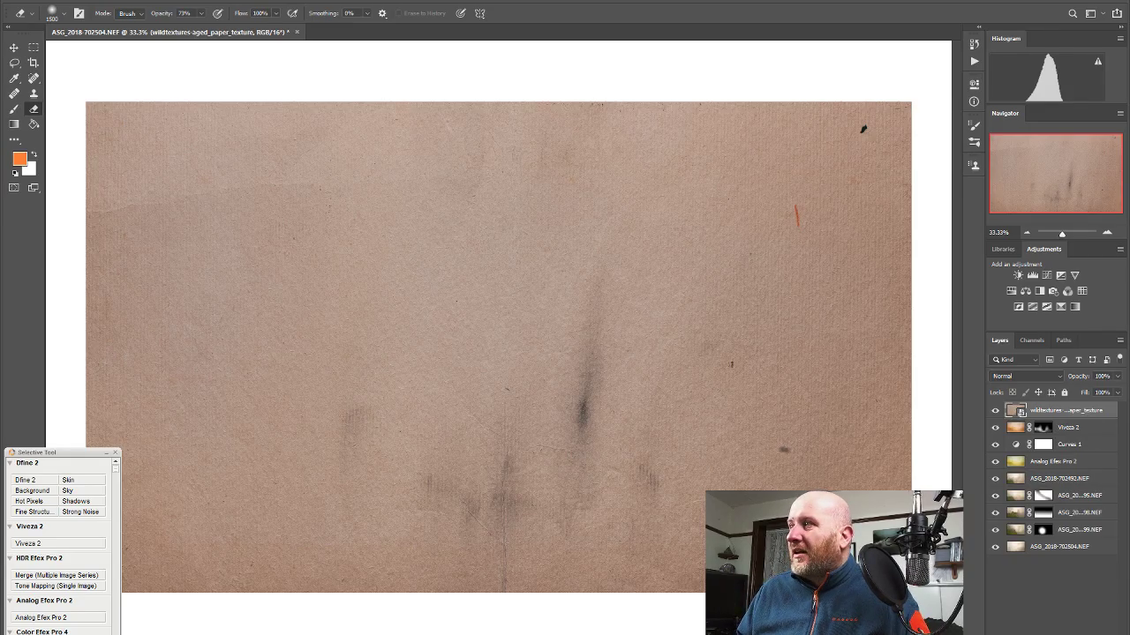
Blend the aged paper texture layer in Overlay mode at 46% opacity
click(1023, 378)
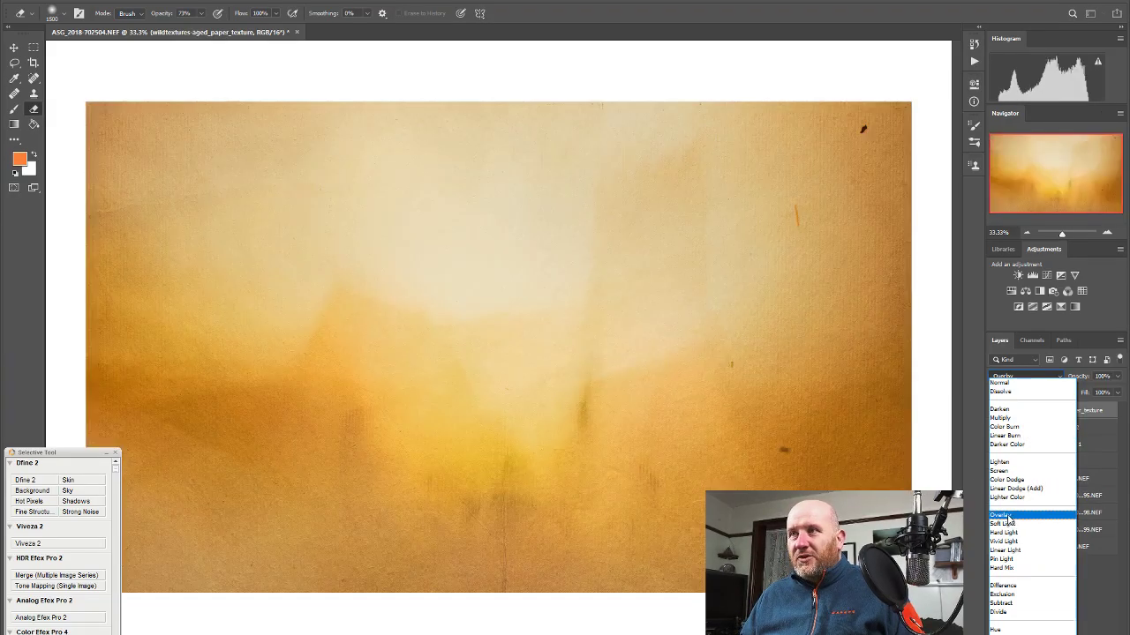
click(1006, 515)
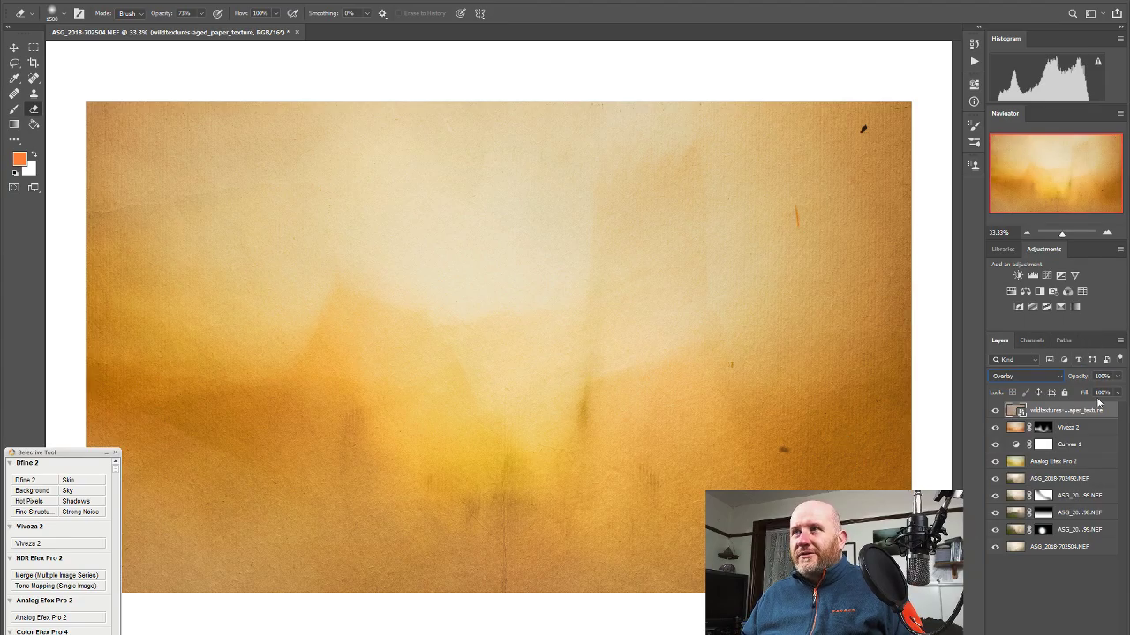
click(1117, 376)
drag(1117, 385, 1090, 398)
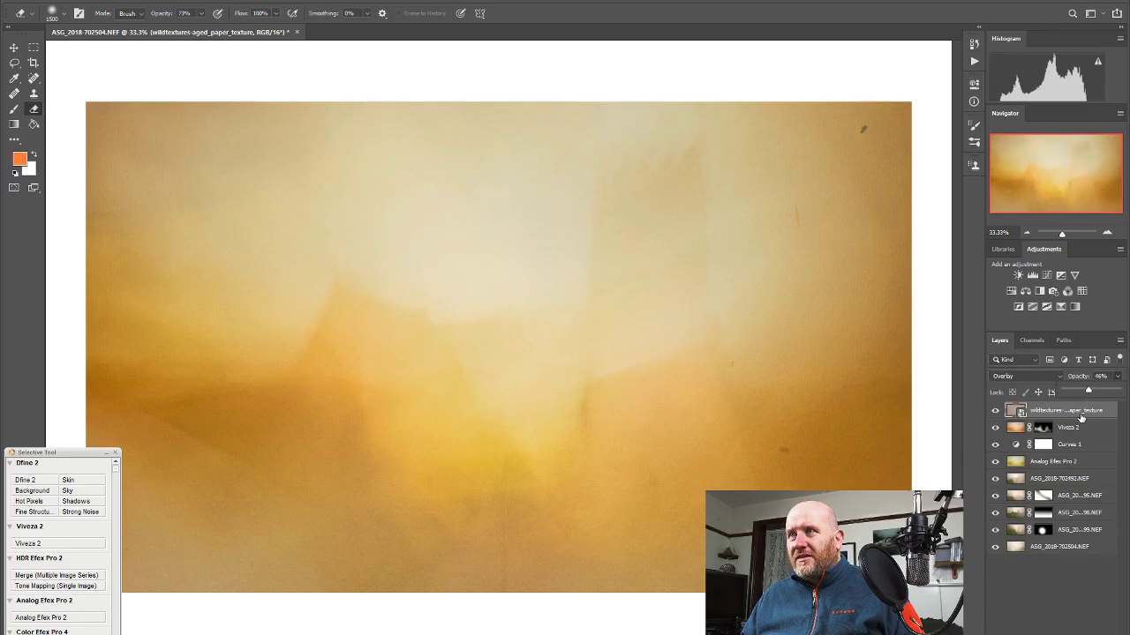
Rotate the aged paper texture layer by 180 degrees with Free Transform and apply it
click(57, 2)
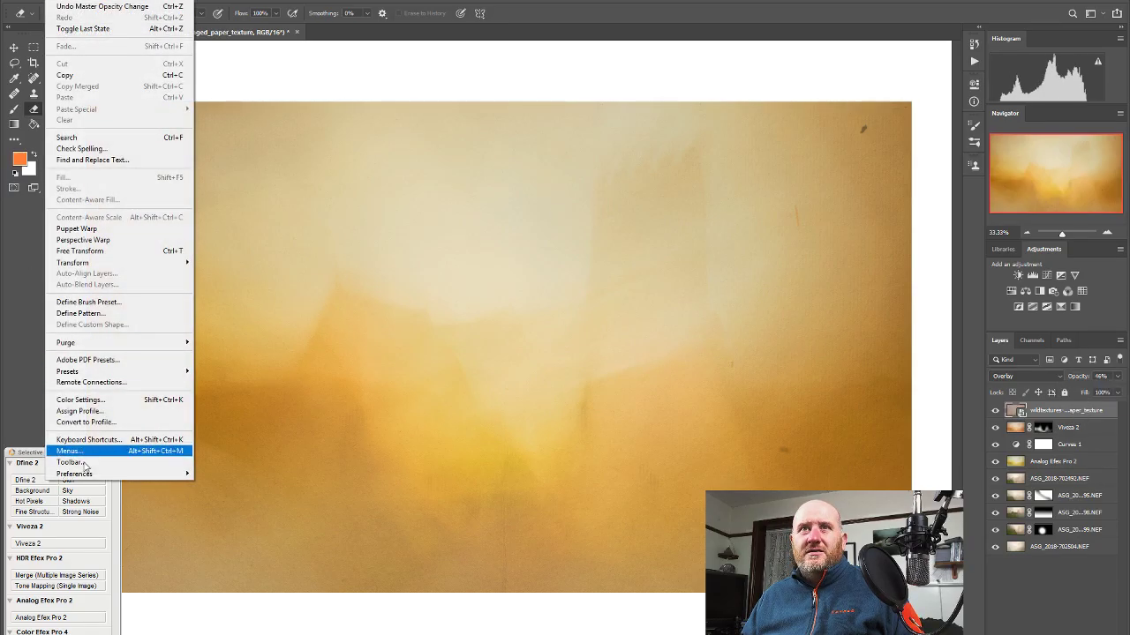
click(92, 253)
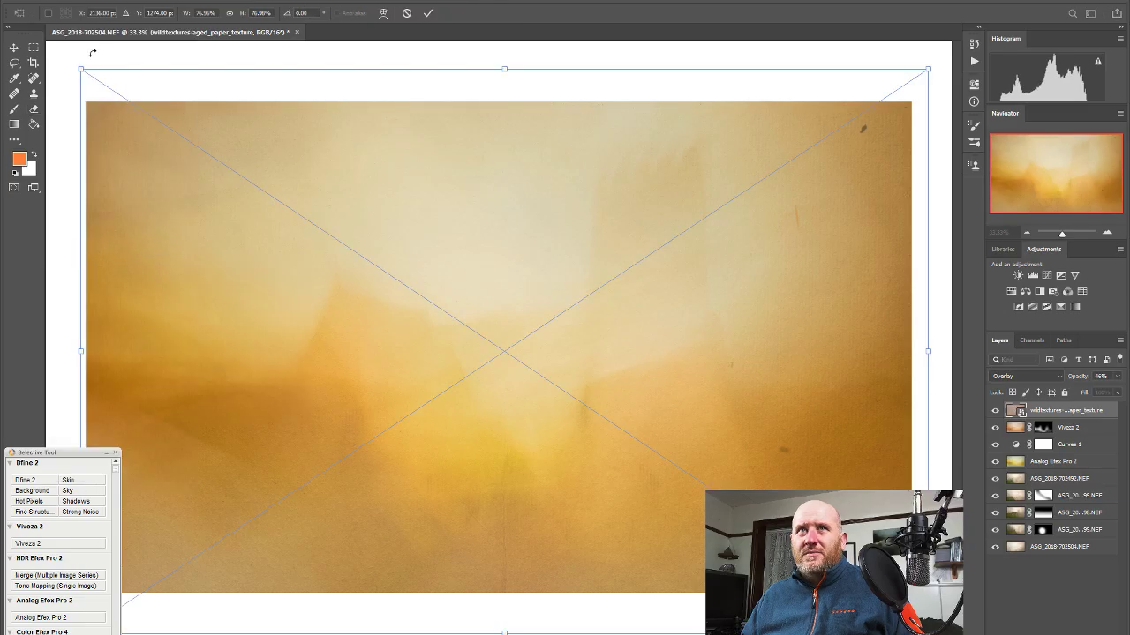
drag(75, 53, 611, 415)
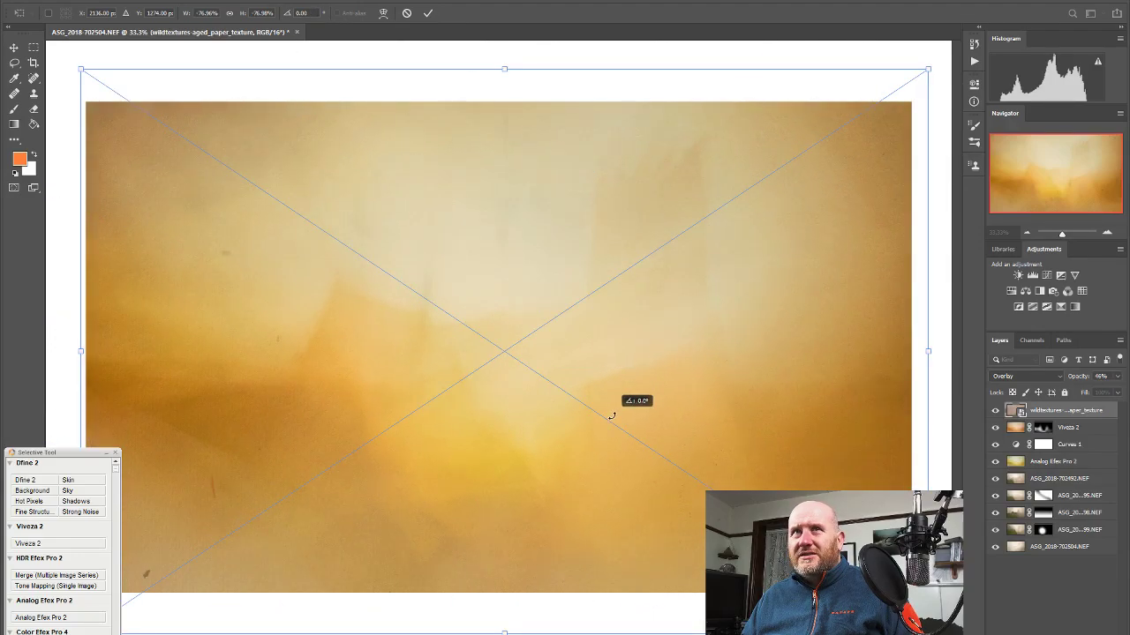
drag(611, 416, 609, 410)
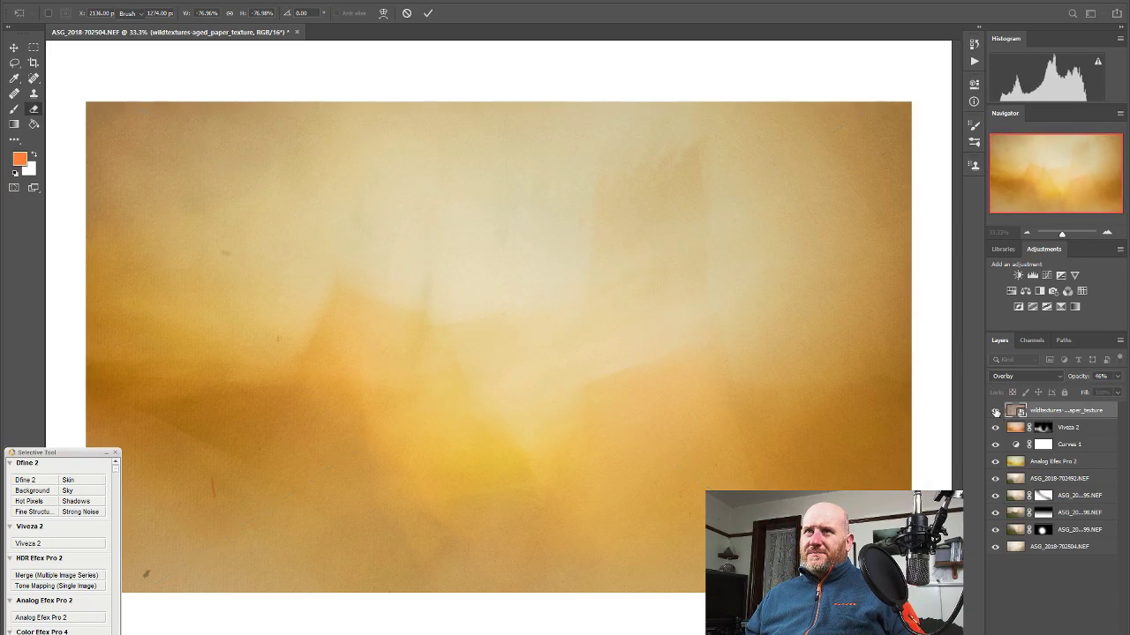
key(Return)
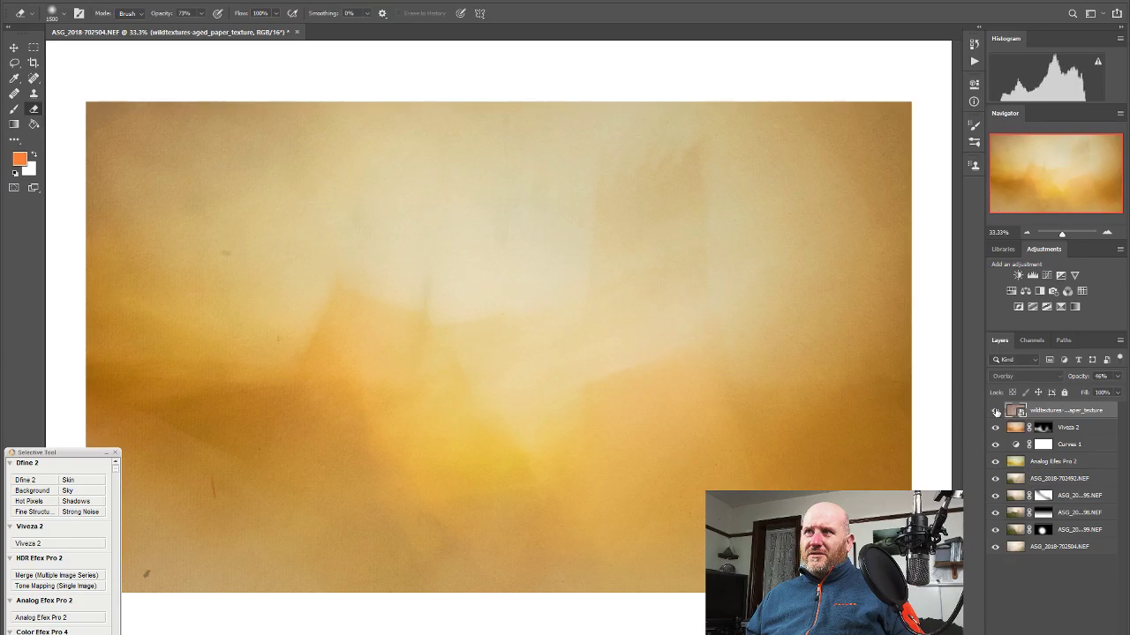
Compare the image with and without the aged paper texture layer and leave that layer hidden
click(996, 412)
click(996, 412)
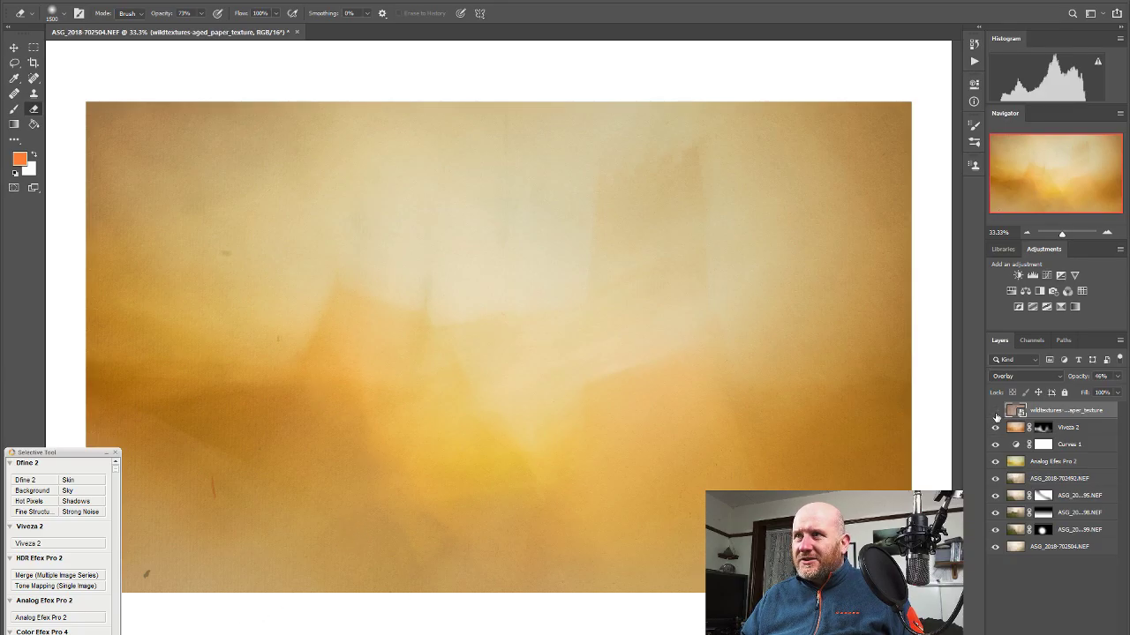
click(996, 411)
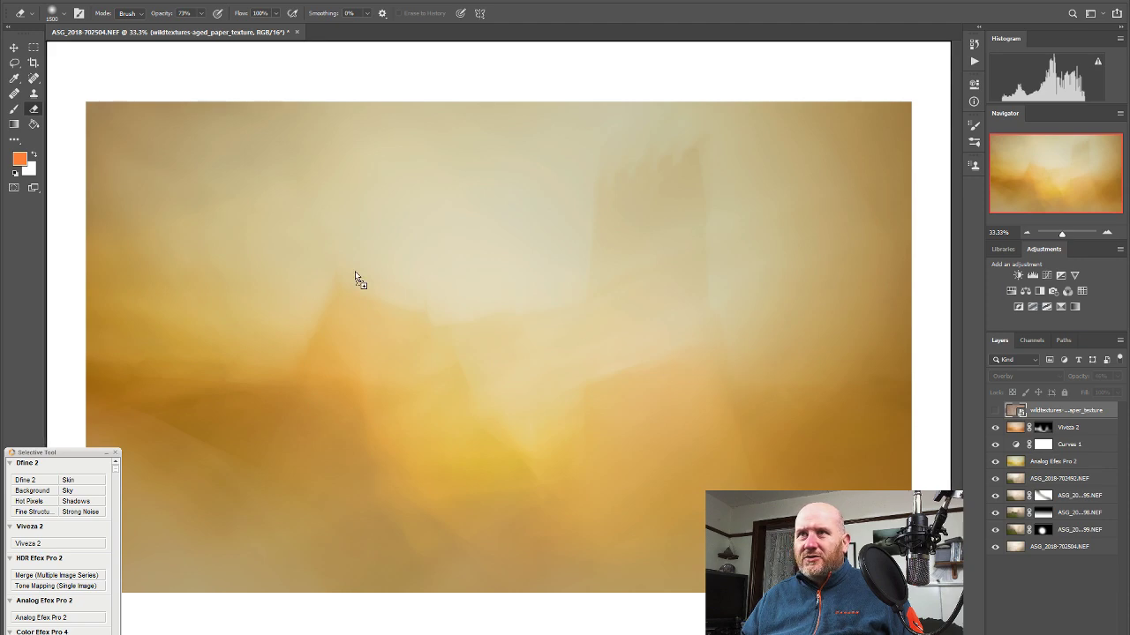
Place the wildtextures-old-paper-texture-3 image as the top layer and enlarge it to extend past all edges of the canvas
key(ctrl+t)
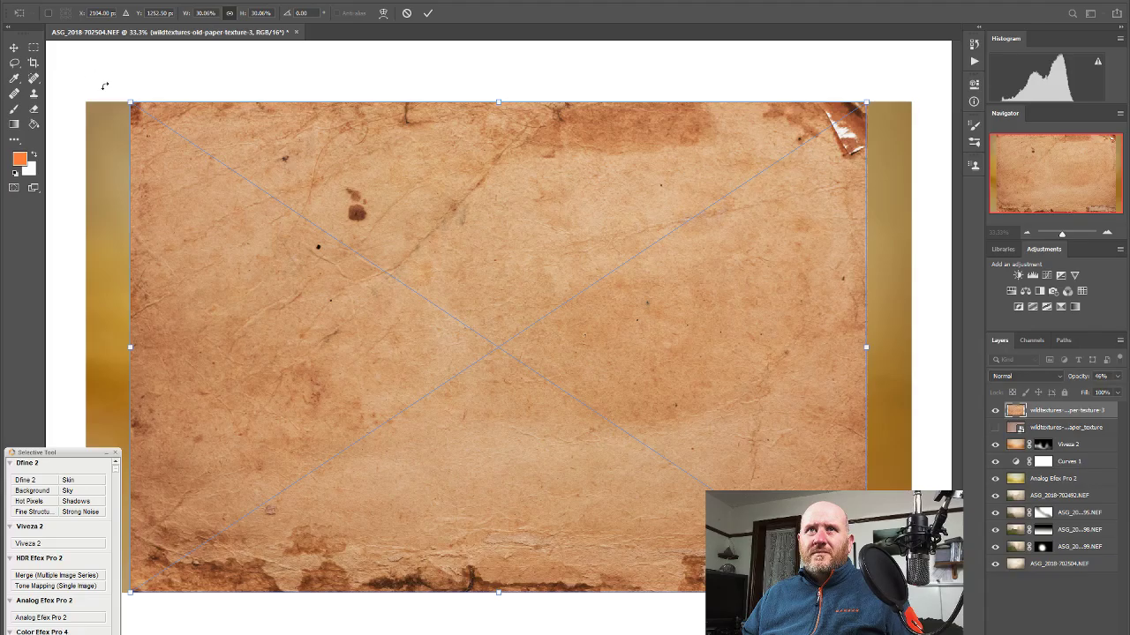
drag(130, 103, 55, 52)
drag(865, 53, 951, 53)
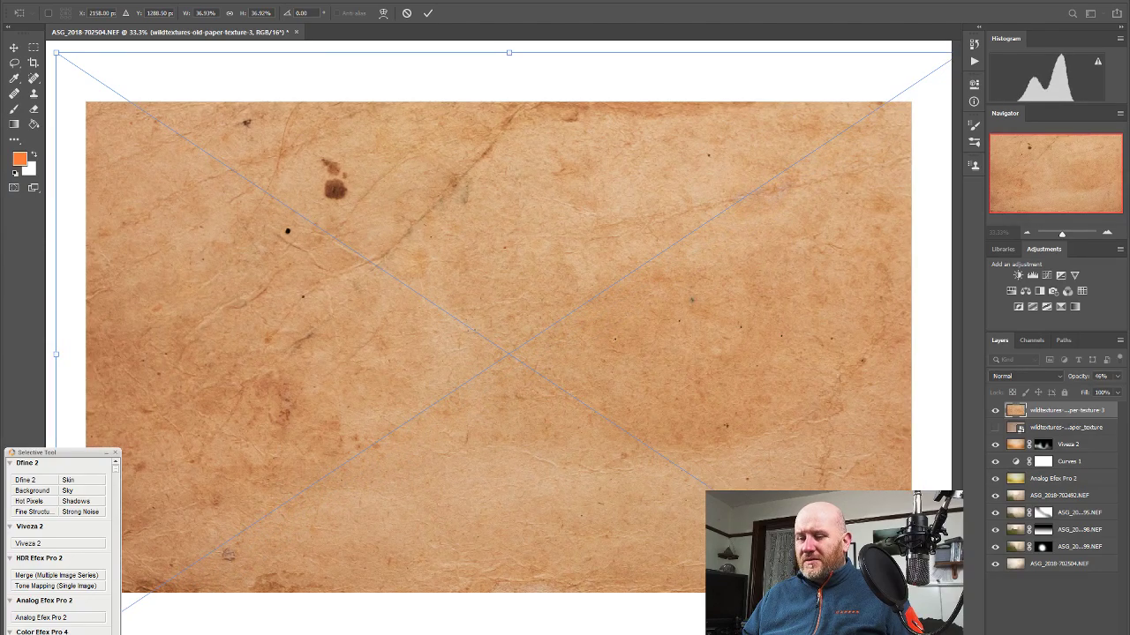
key(Return)
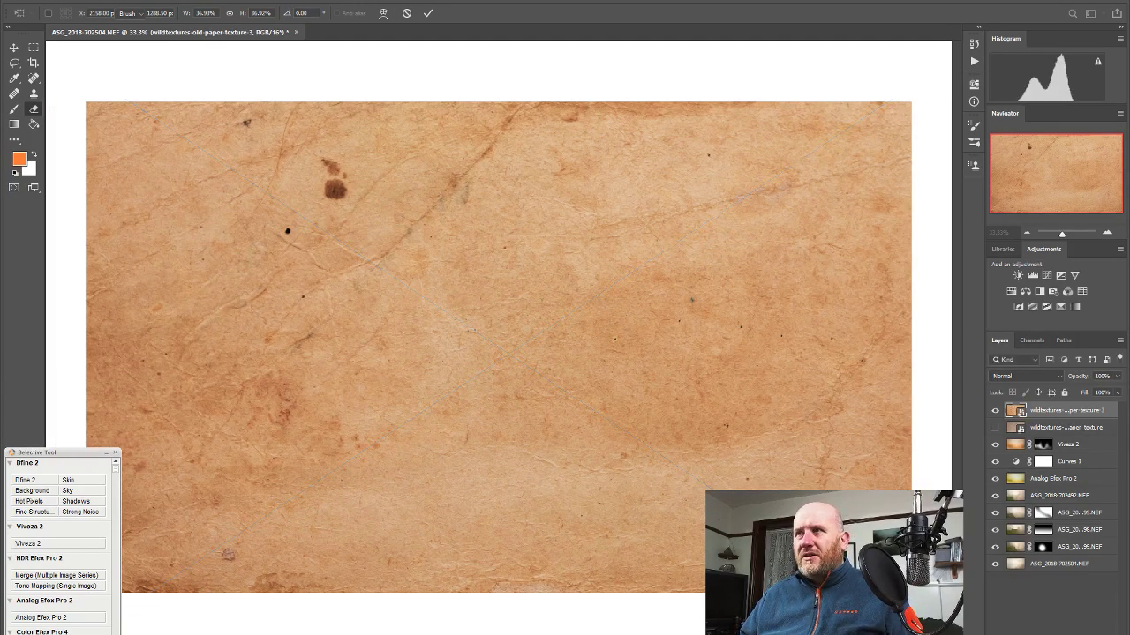
key(e)
Blend the old-paper-texture-3 layer in Overlay mode at 32% opacity
click(1021, 380)
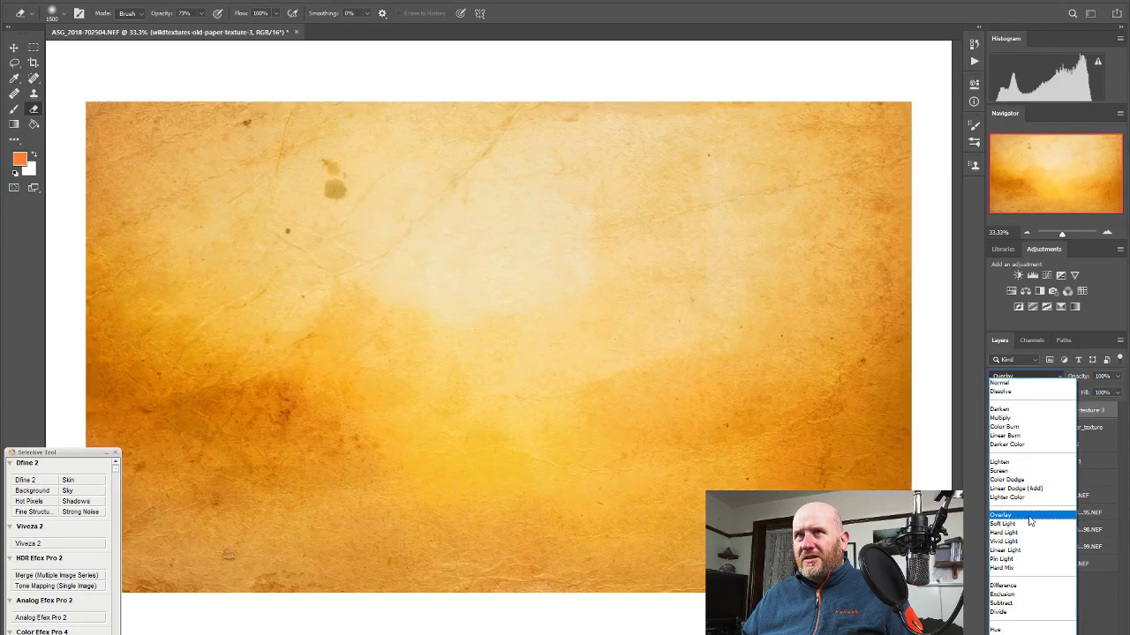
click(1030, 519)
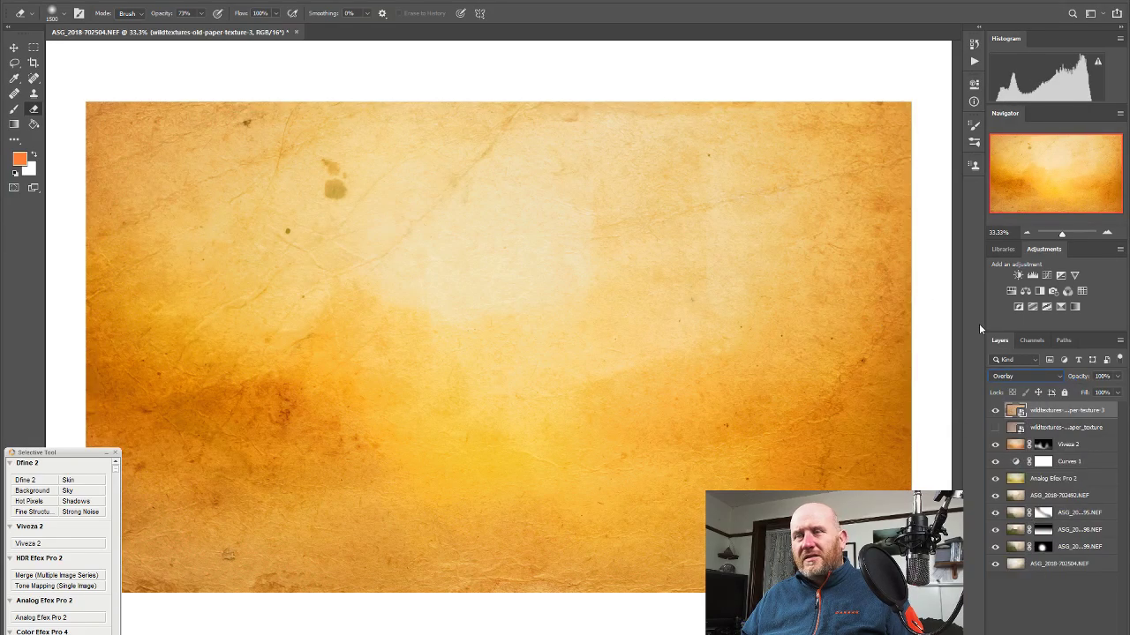
click(1116, 378)
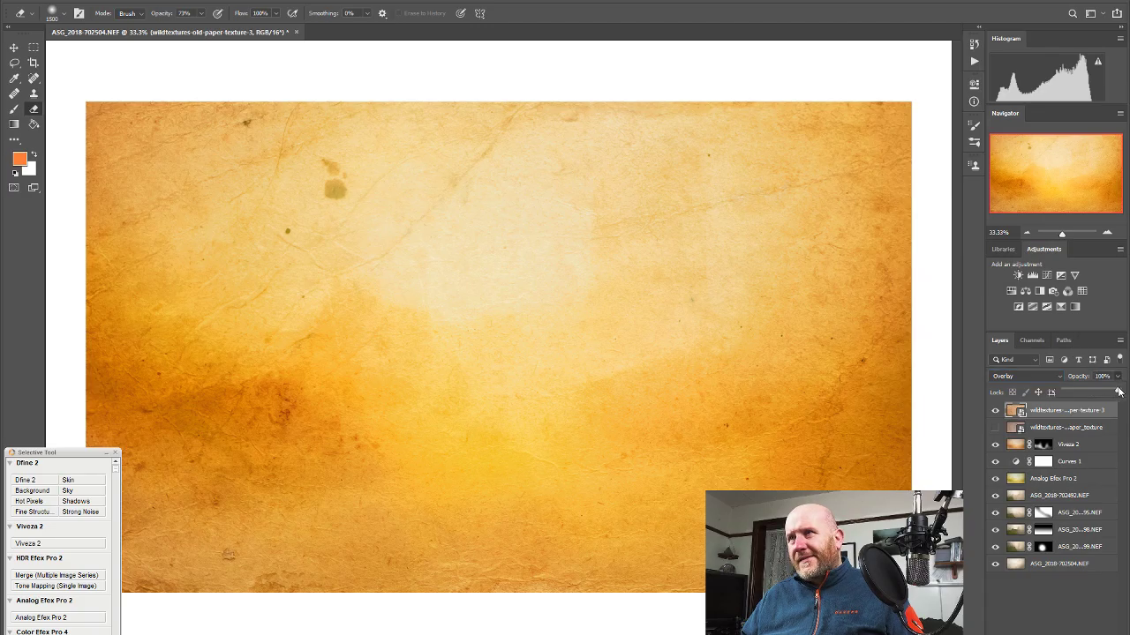
drag(1118, 392, 1084, 395)
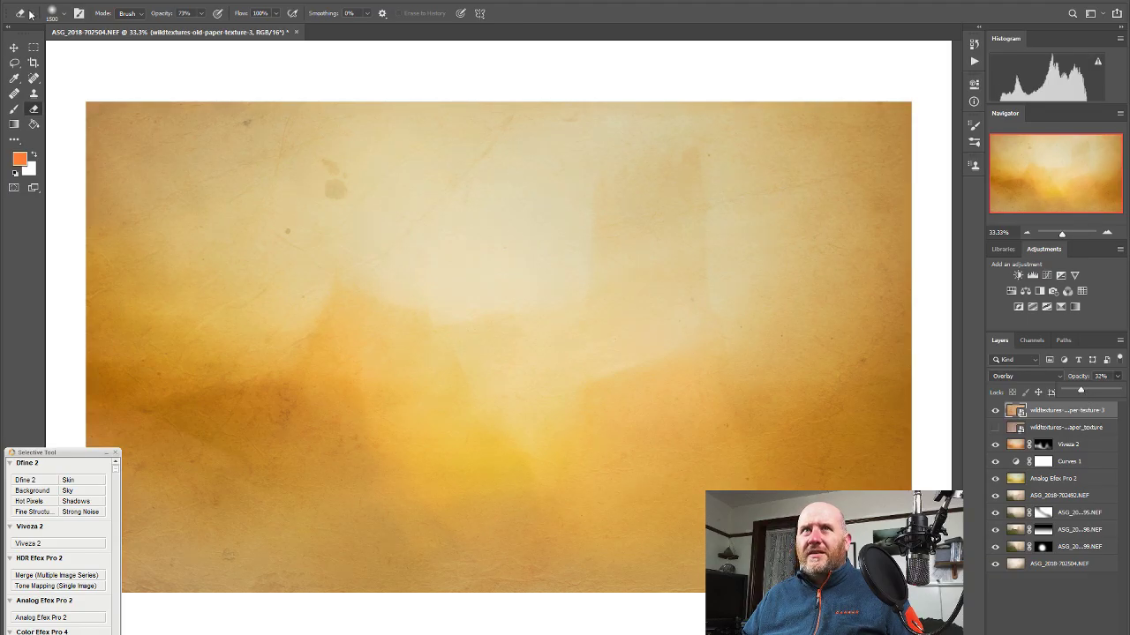
Flip the old-paper-texture-3 layer horizontally and vertically with Free Transform and shift it slightly up and to the right
click(12, 48)
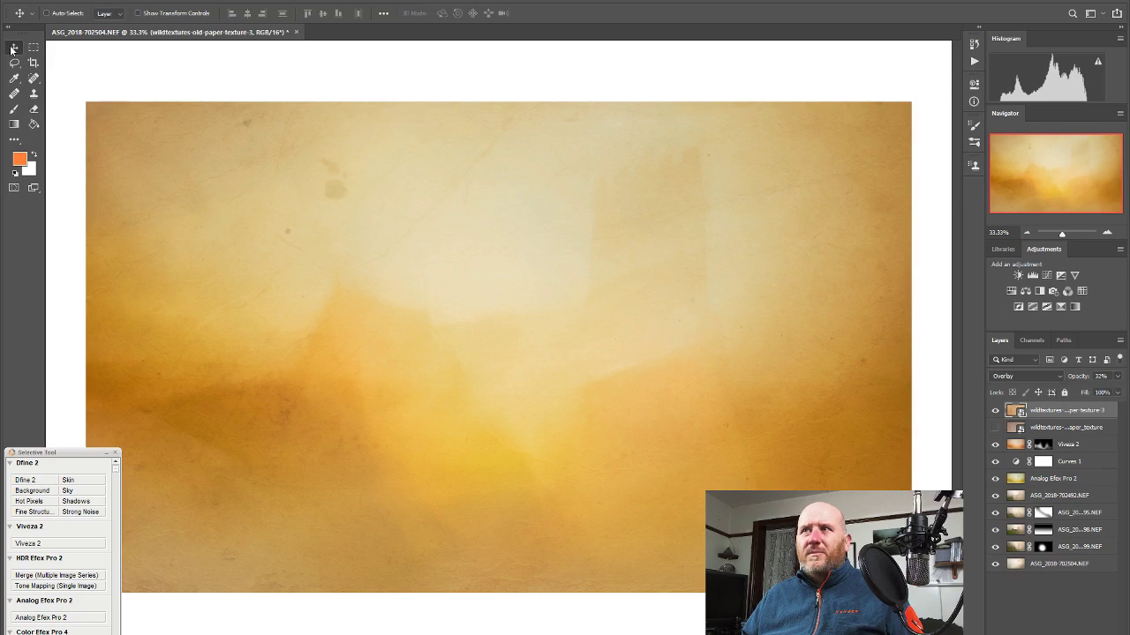
click(54, 3)
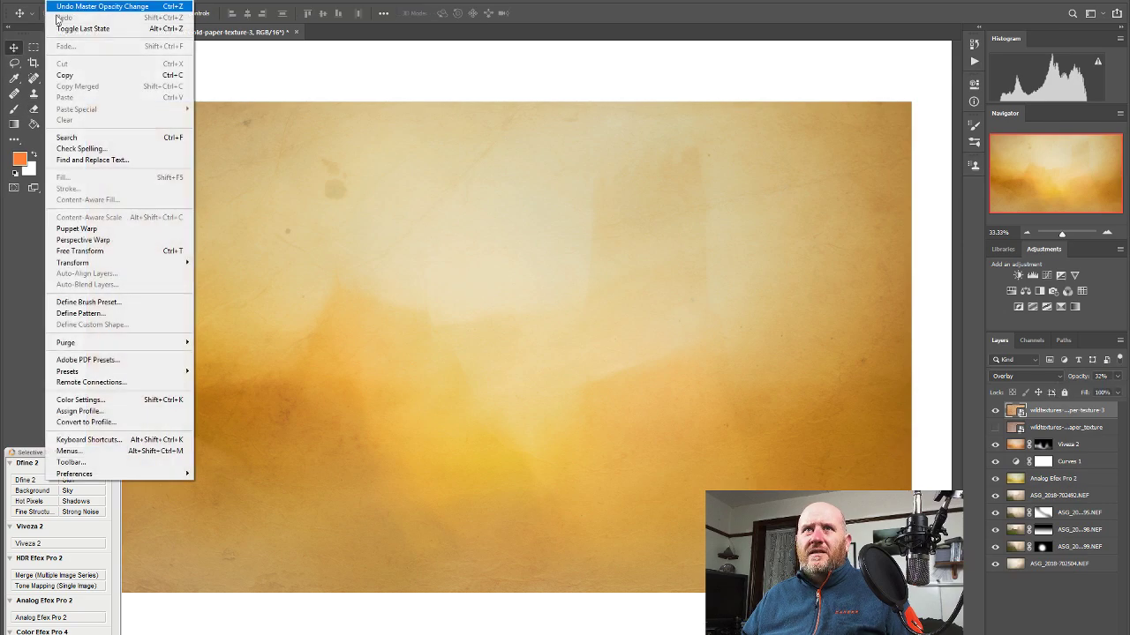
click(114, 253)
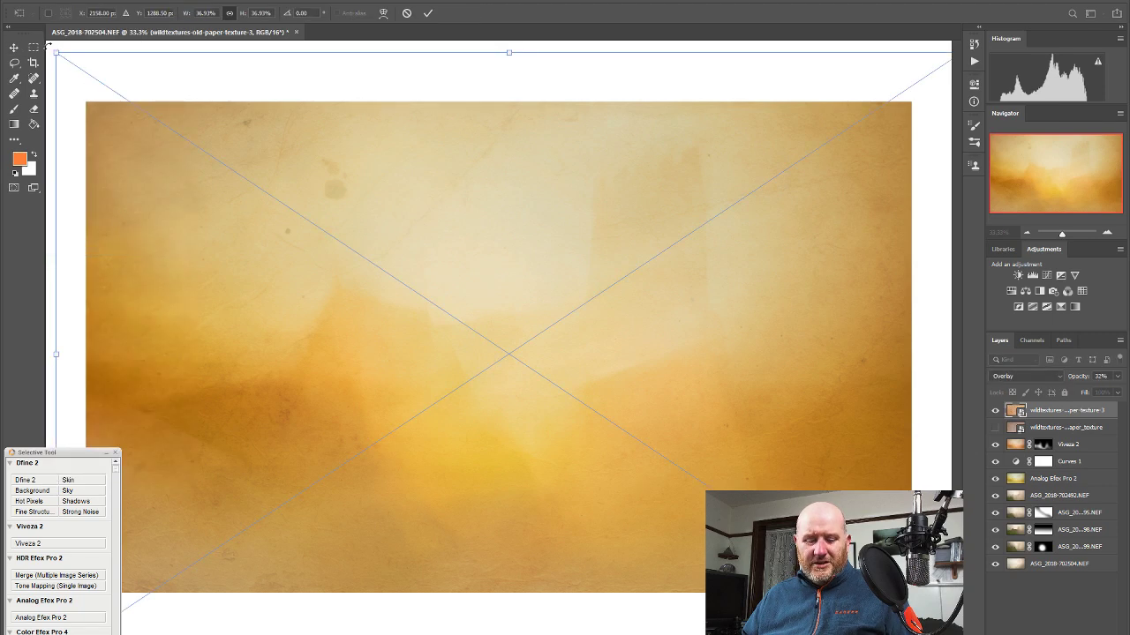
drag(49, 44, 579, 396)
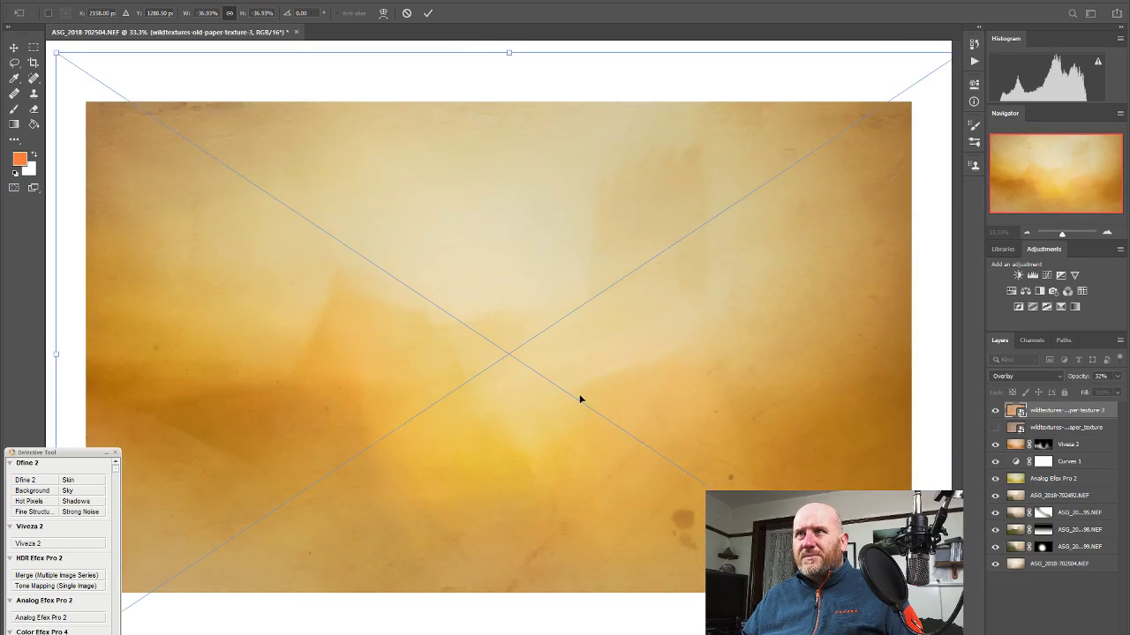
mouse_move(551, 277)
mouse_down()
mouse_move(544, 305)
mouse_move(564, 267)
mouse_up()
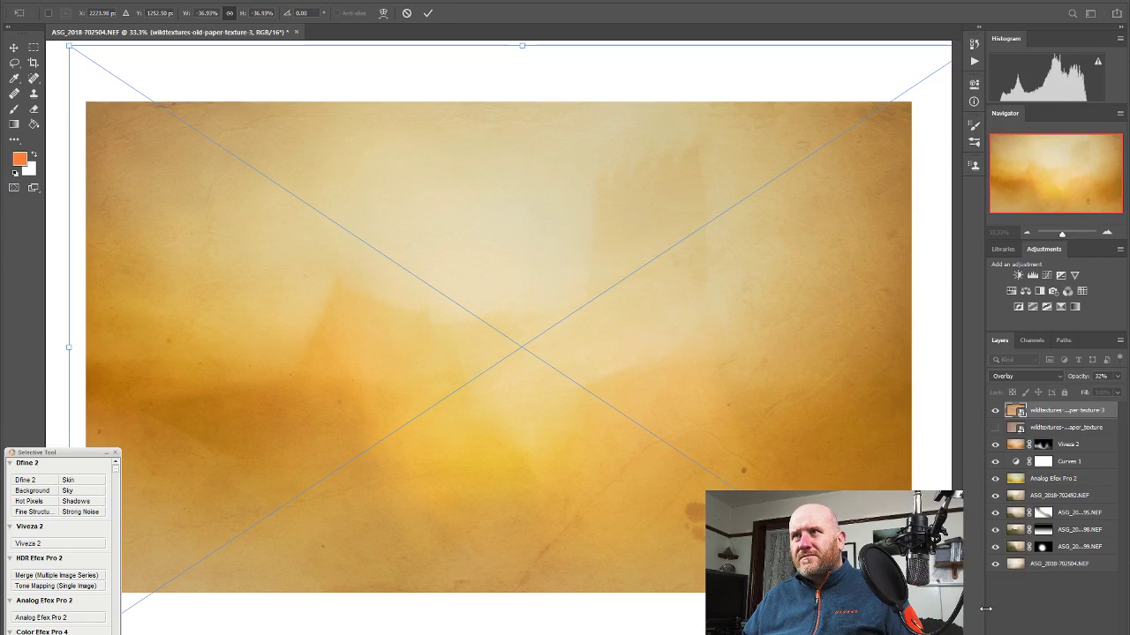
Lower the old-paper-texture-3 layer's opacity to 21% and apply its transform
drag(1118, 376, 1074, 391)
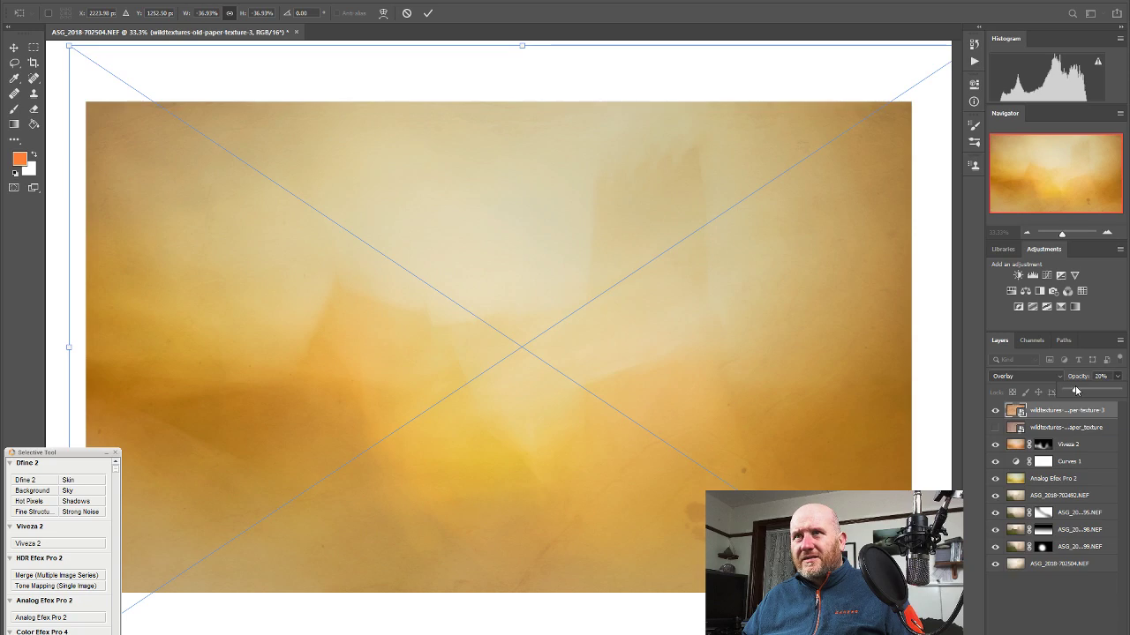
drag(1078, 391, 1074, 391)
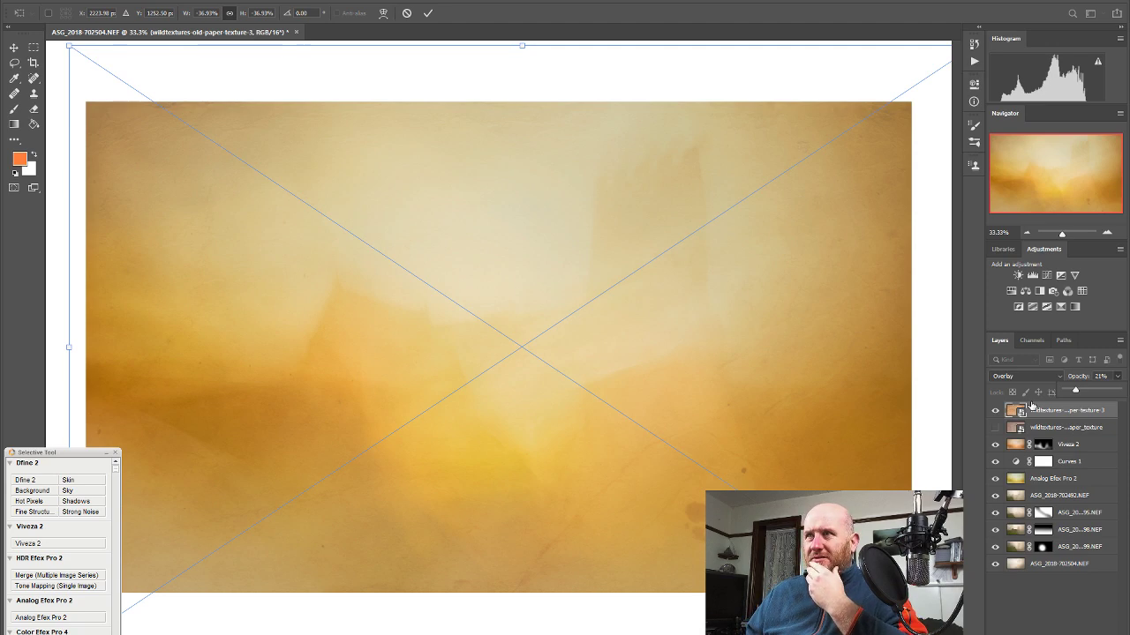
key(Return)
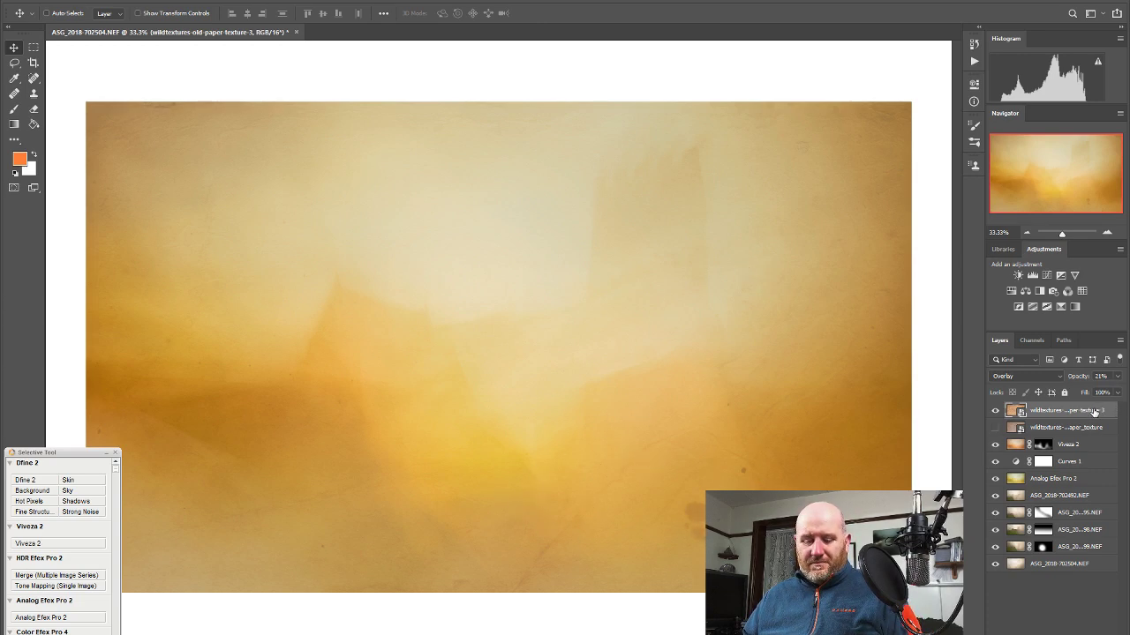
Add a black mask to the old-paper-texture-3 layer and paint white at 60% brush opacity over the spire area on the image's left side
alt+click(1051, 631)
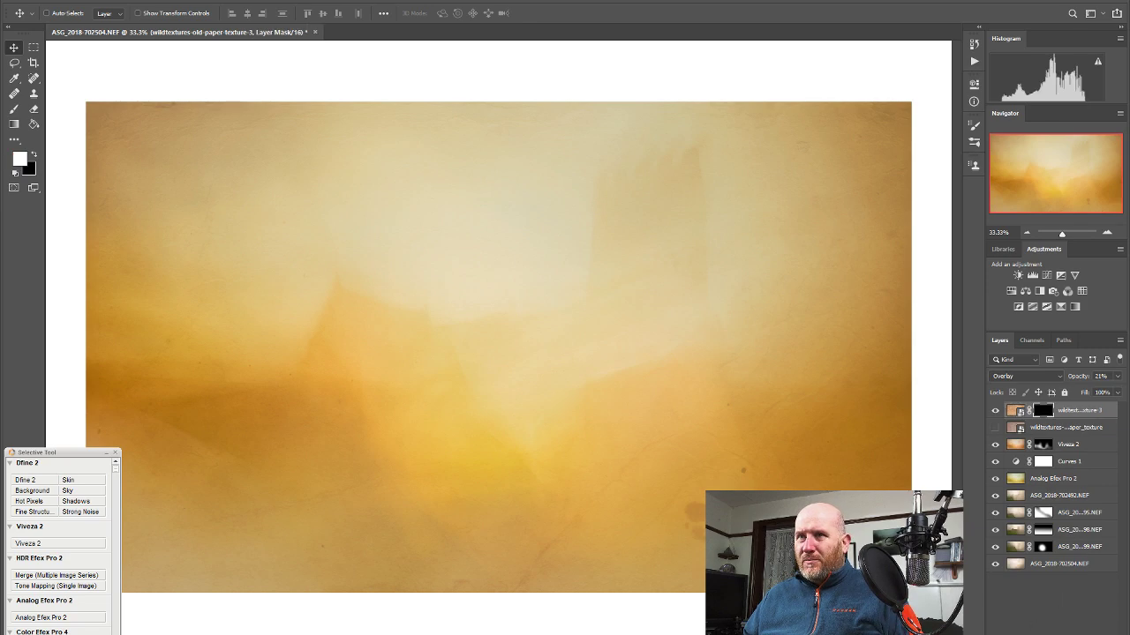
click(14, 108)
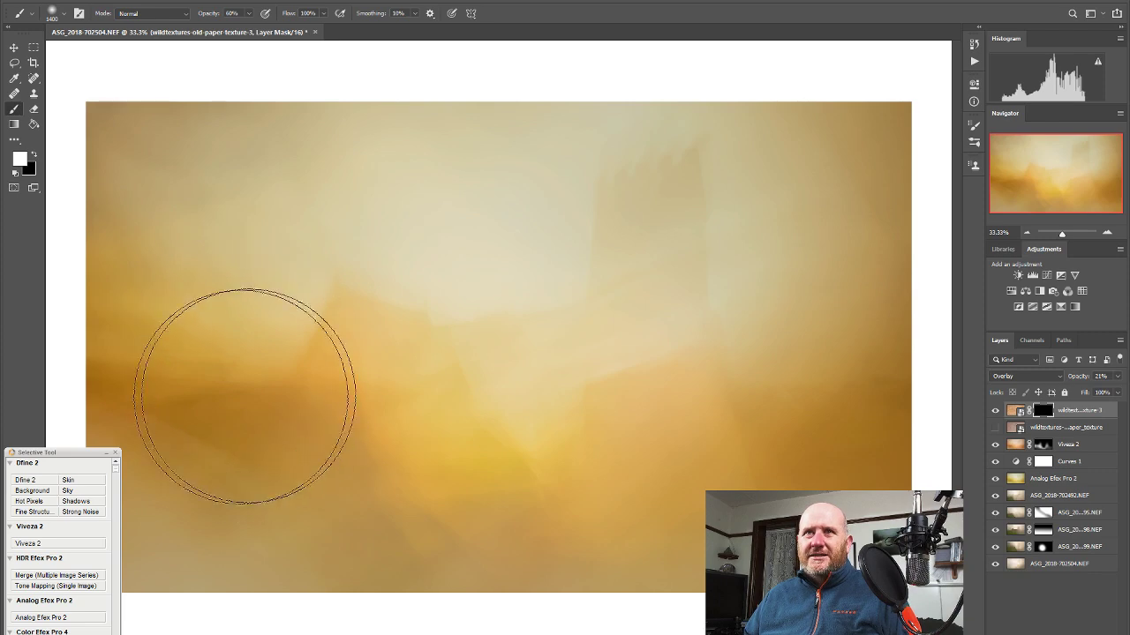
drag(302, 357, 335, 282)
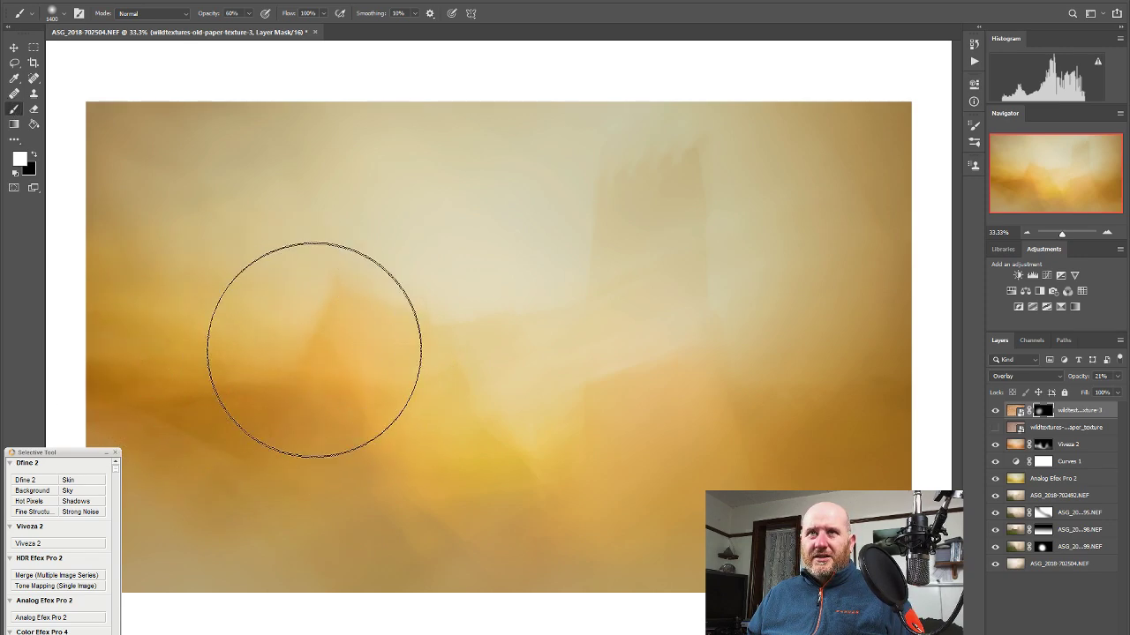
Raise the texture layer's opacity to 100% and paint its mask white across the left side, upper sky and tower
click(1118, 378)
drag(1075, 394, 1118, 391)
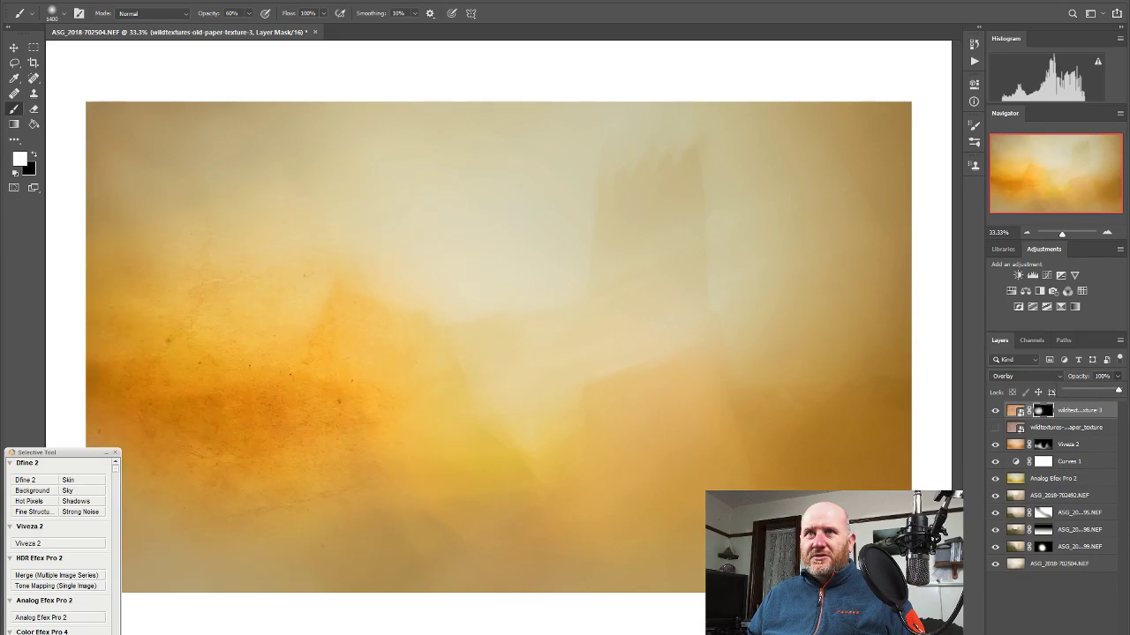
mouse_move(285, 282)
mouse_down()
mouse_move(358, 169)
mouse_move(134, 181)
mouse_move(124, 250)
mouse_move(155, 385)
mouse_move(143, 420)
mouse_move(295, 380)
mouse_move(444, 376)
mouse_move(441, 358)
mouse_move(498, 328)
mouse_move(623, 334)
mouse_move(710, 462)
mouse_move(713, 627)
mouse_up()
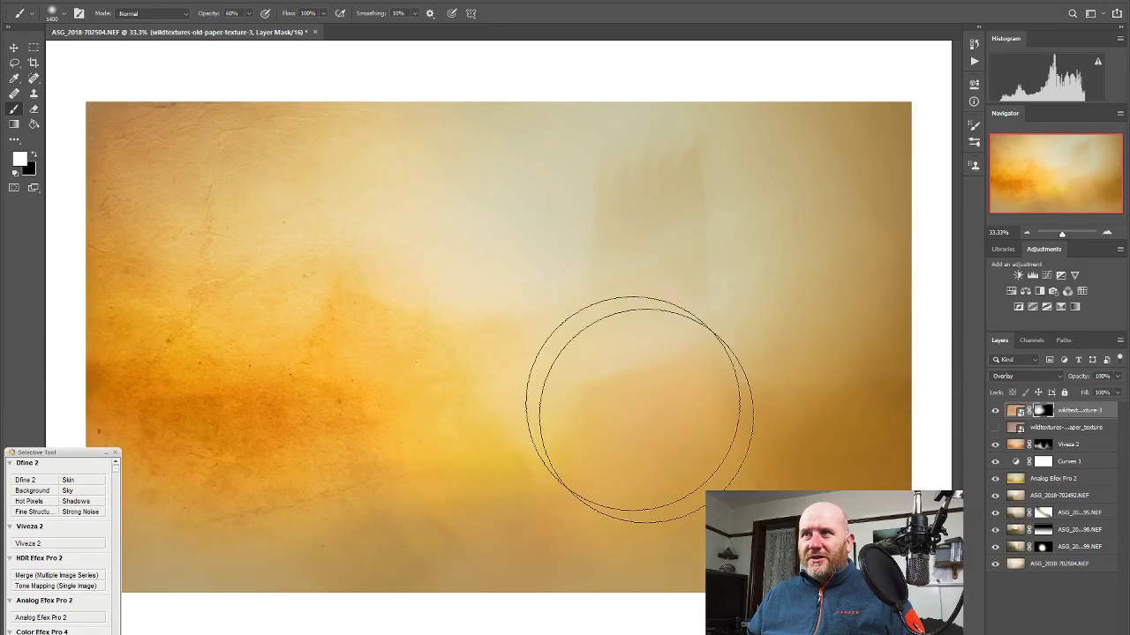
mouse_move(654, 246)
mouse_down()
mouse_move(747, 230)
mouse_move(768, 211)
mouse_move(701, 189)
mouse_up()
mouse_move(424, 165)
mouse_down()
mouse_move(460, 223)
mouse_move(353, 253)
mouse_up()
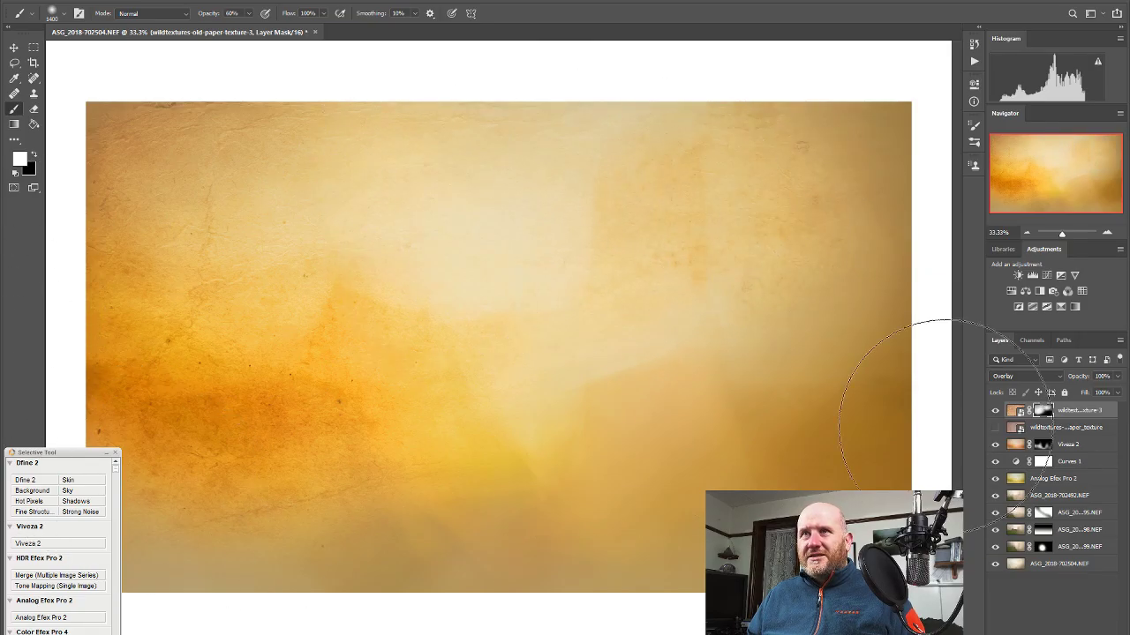
click(202, 497)
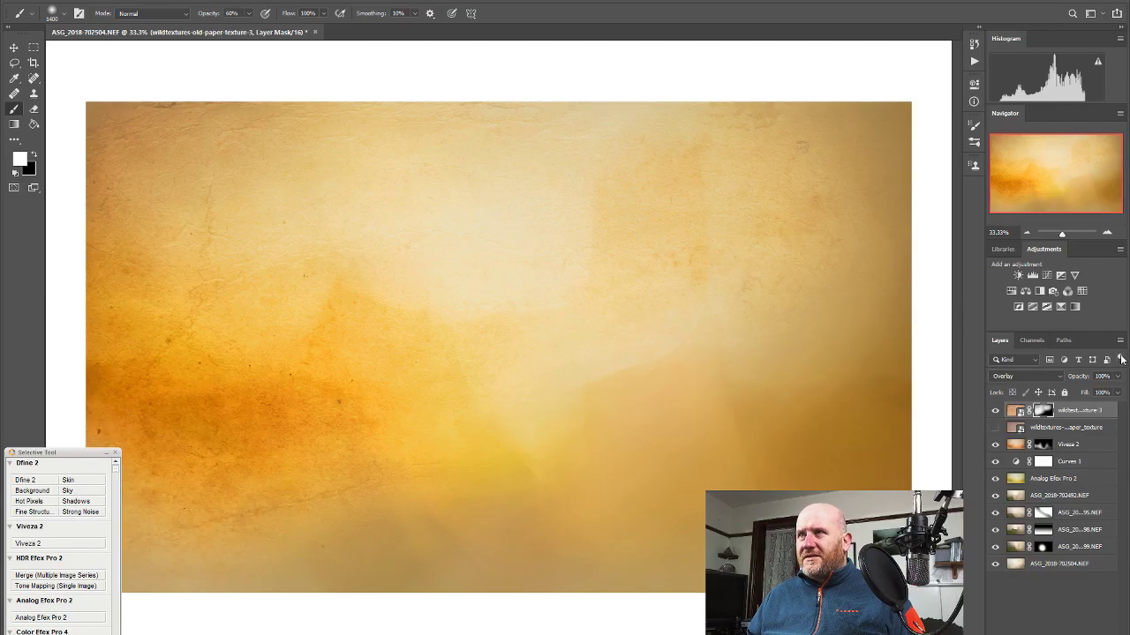
Set the masked old-paper-texture-3 layer's opacity to 32%
click(1118, 376)
drag(1115, 392, 1072, 395)
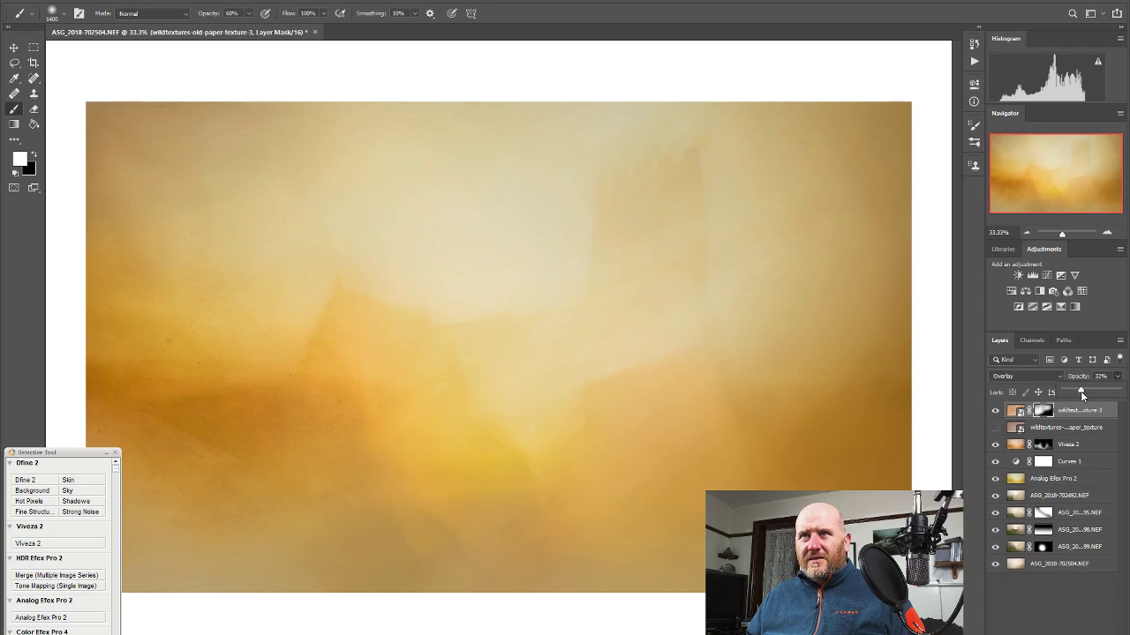
drag(1081, 391, 1085, 394)
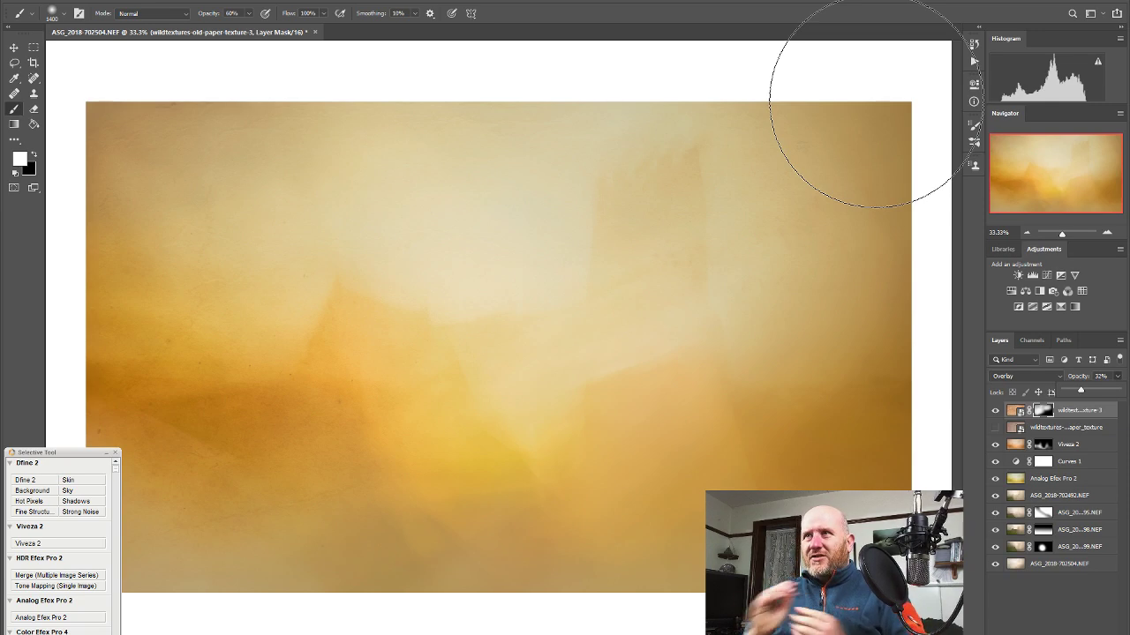
Compare the image with and without the aged paper texture layer, leave it visible and restrict it to the central area with a painted black mask
click(996, 429)
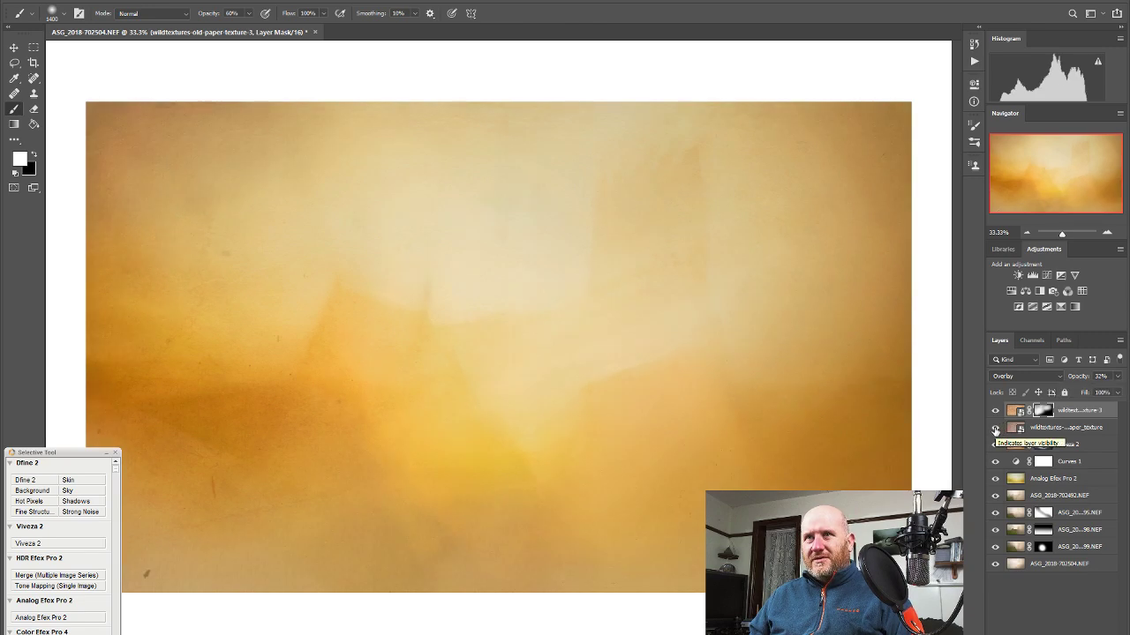
click(995, 429)
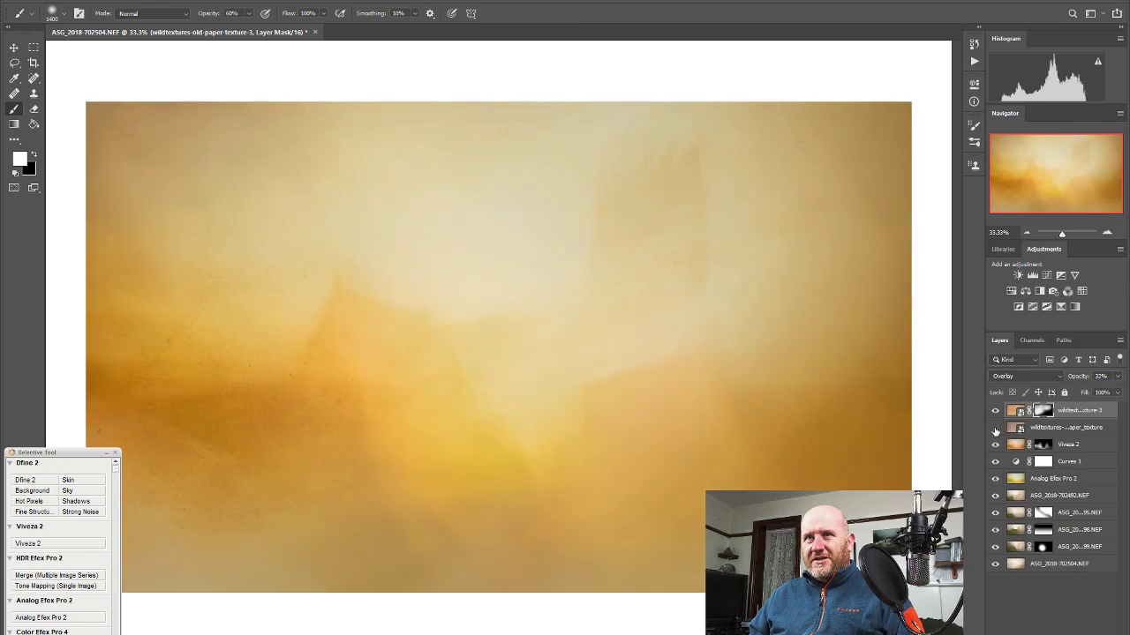
click(996, 429)
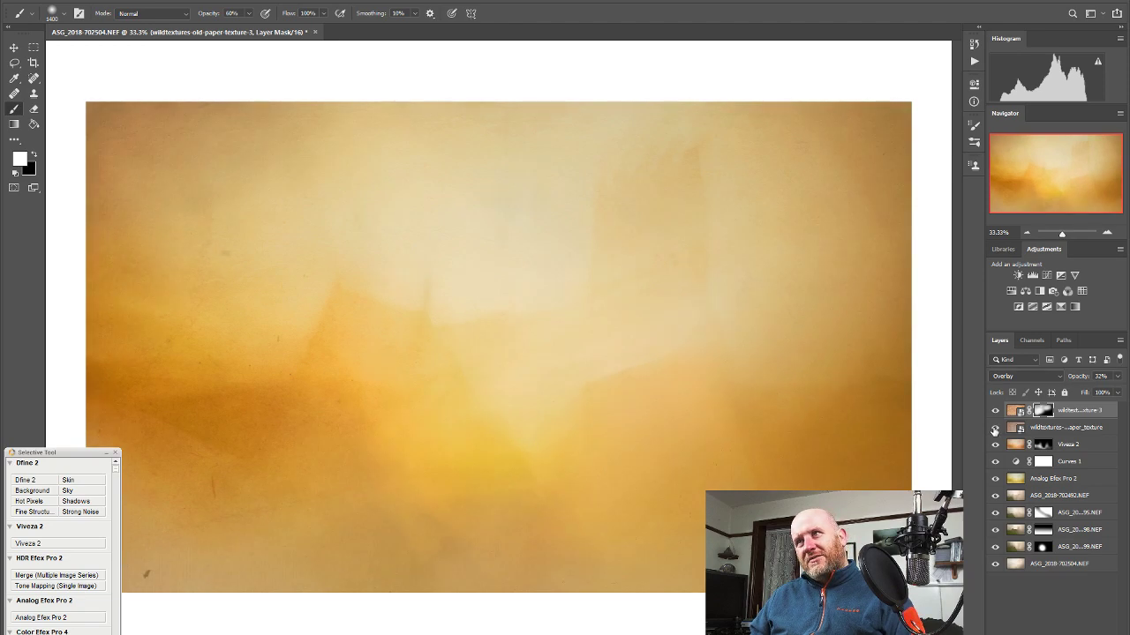
click(996, 429)
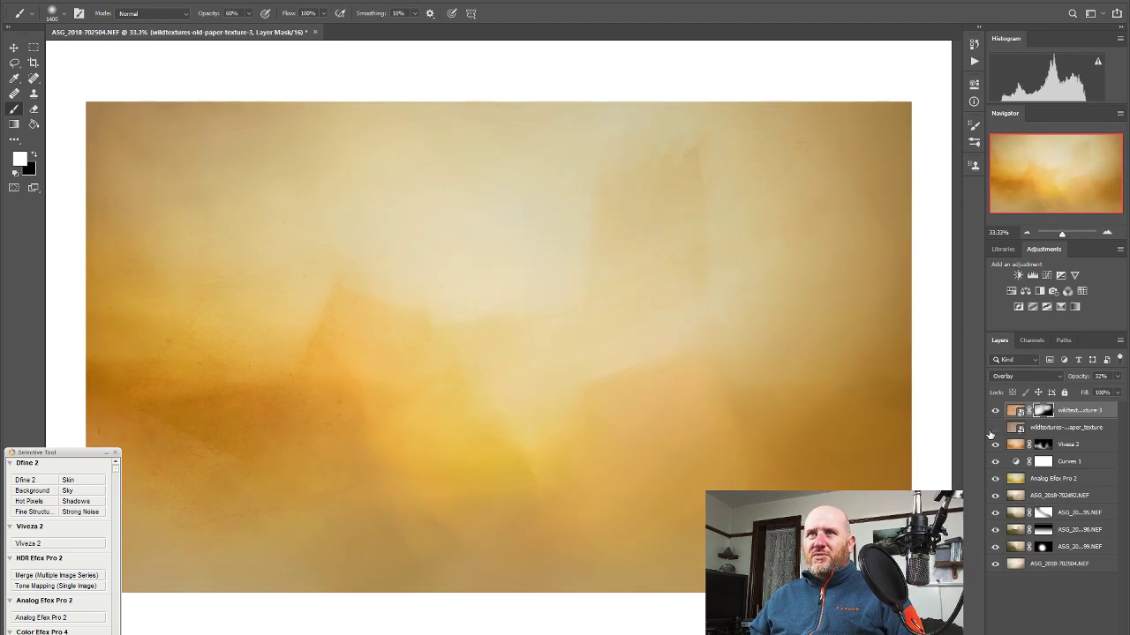
click(995, 429)
click(995, 429)
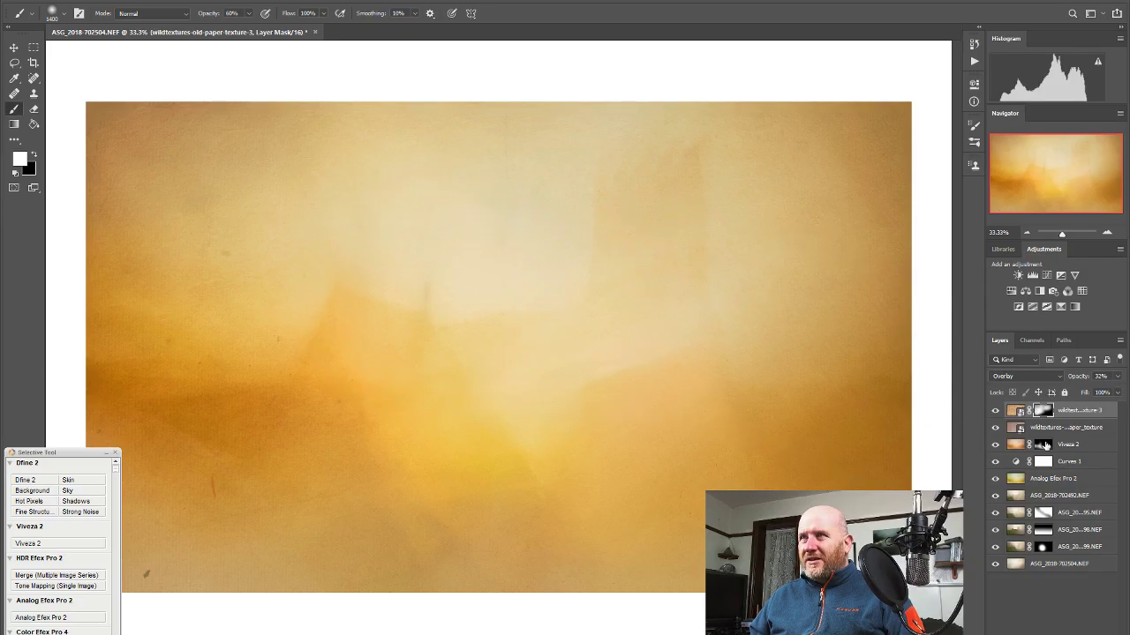
click(1046, 432)
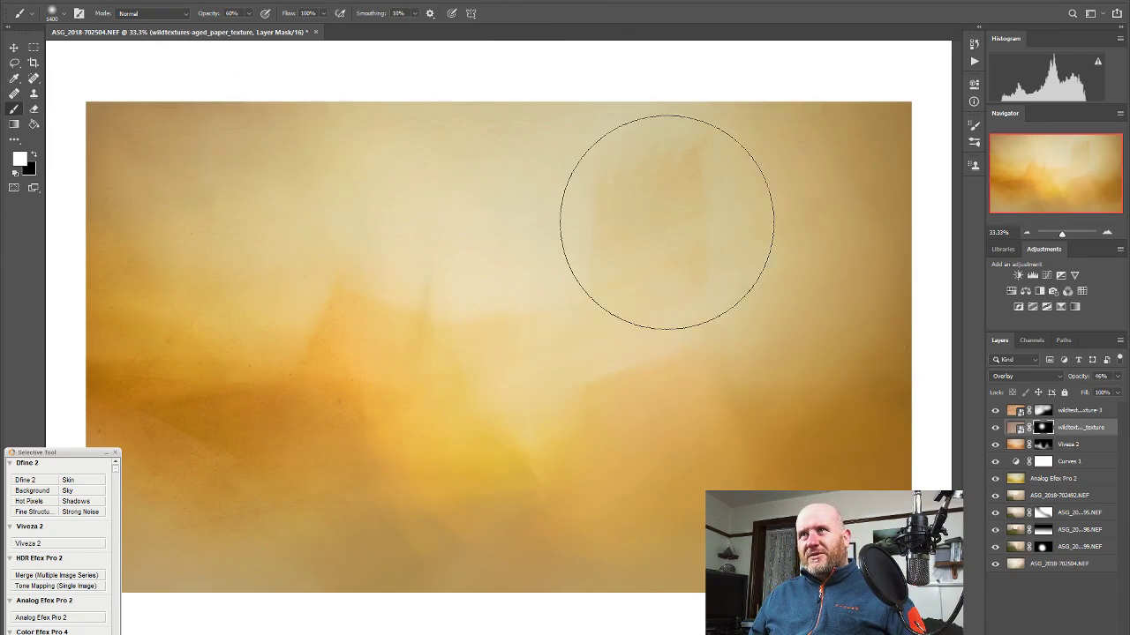
Save the layered composite
click(15, 47)
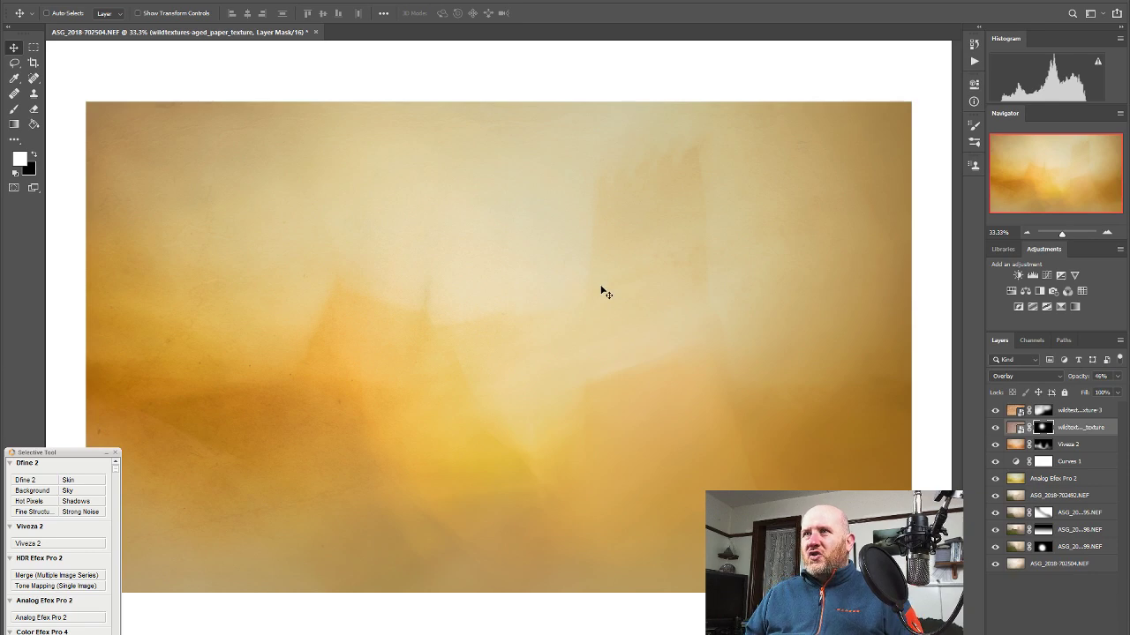
click(36, 1)
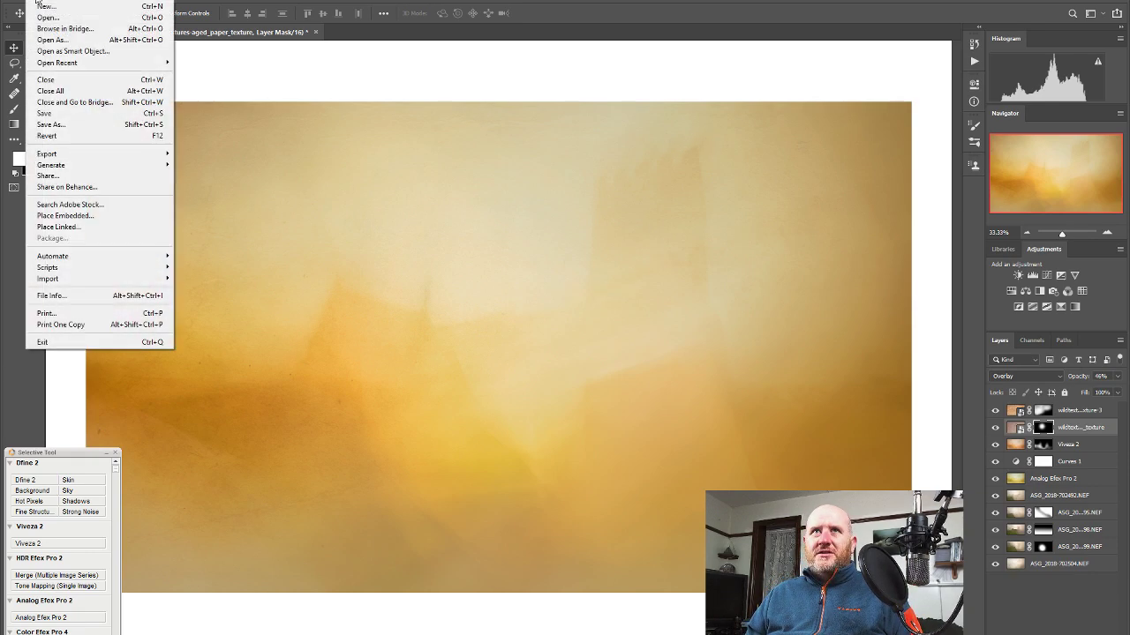
click(44, 113)
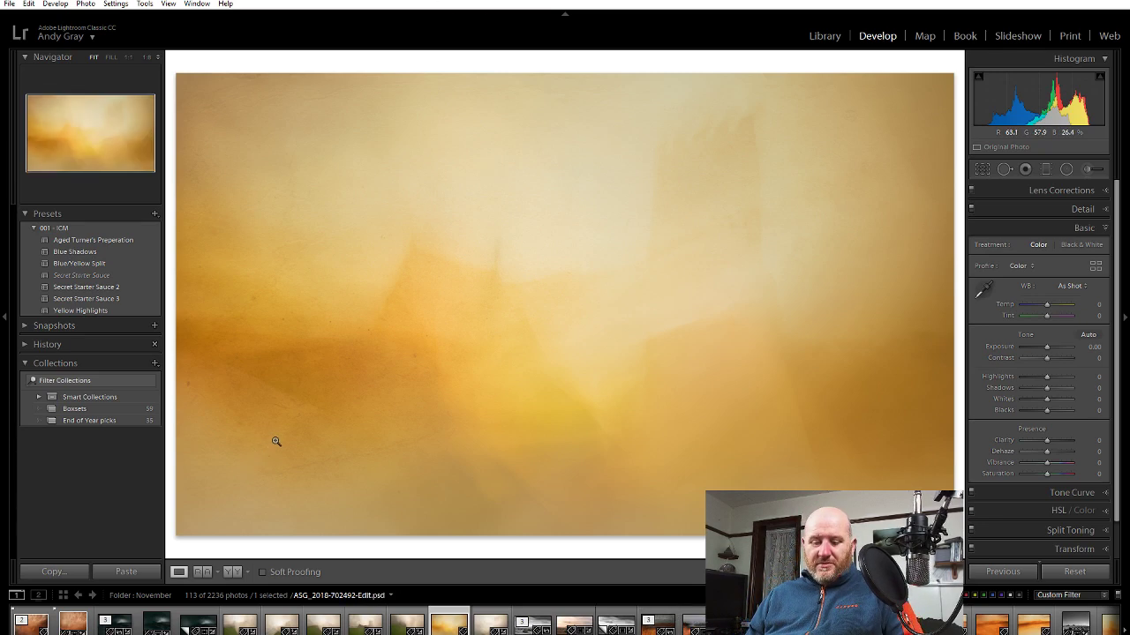
In Lightroom Classic, rate the saved edit 3 stars and start a crop with a 1 x 1 aspect ratio
key(3)
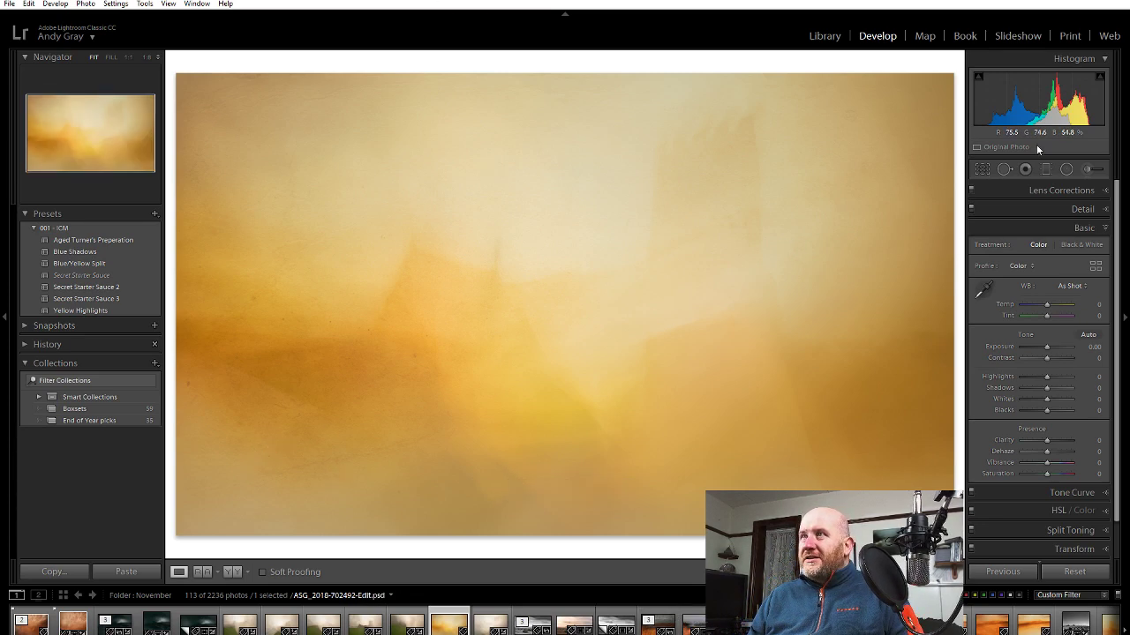
click(986, 168)
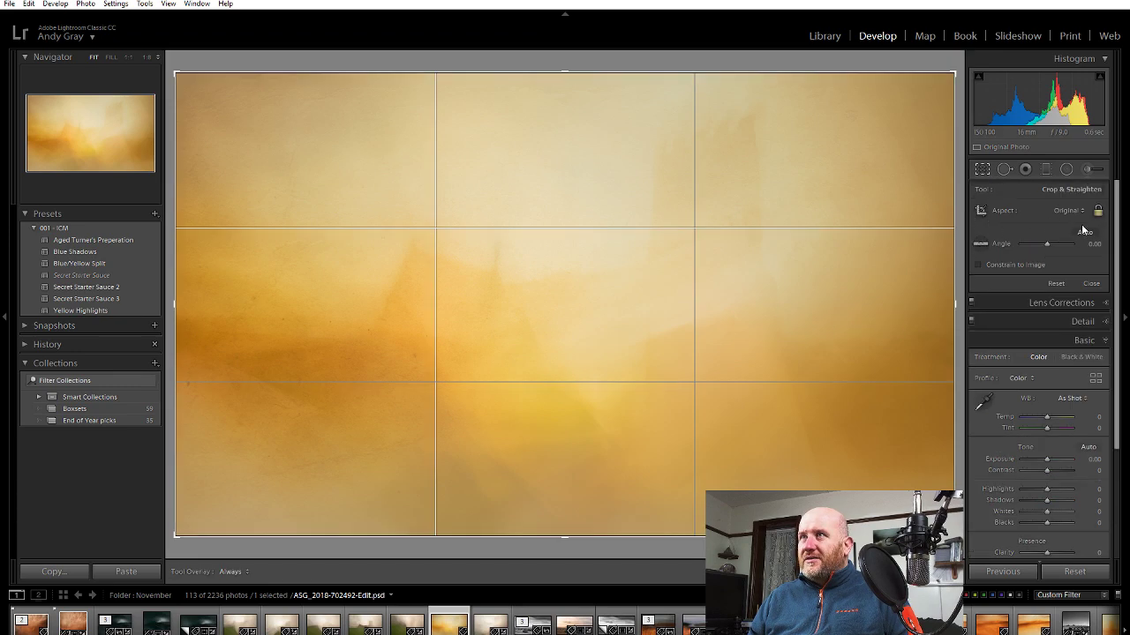
click(1074, 212)
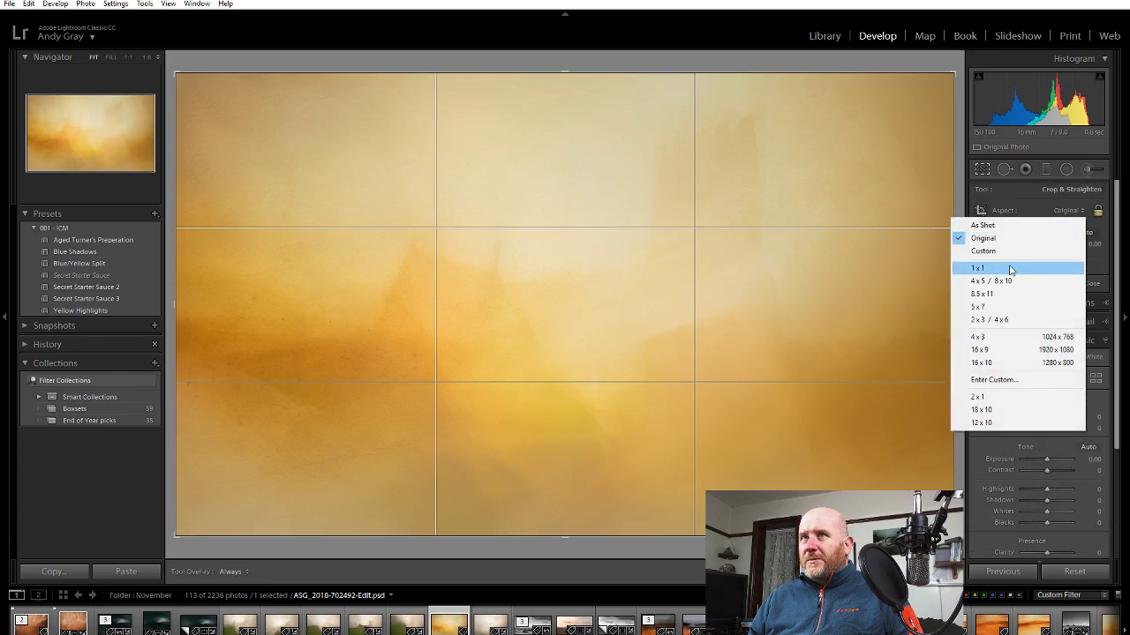
click(1011, 270)
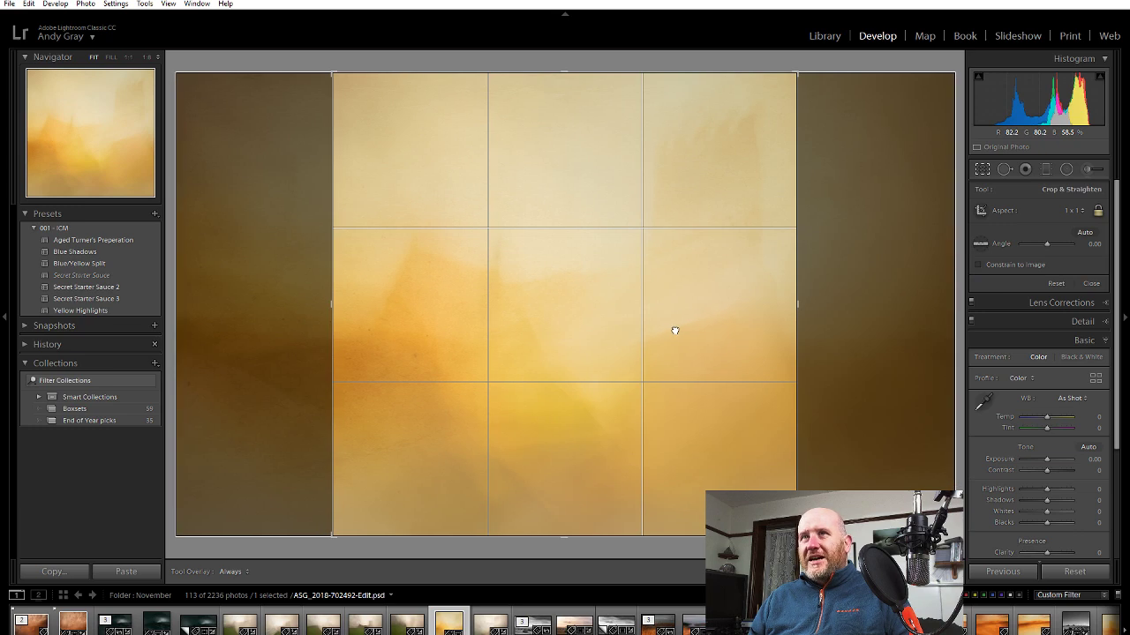
Position the square crop over the photo's left part with the spires, tighten it slightly inside the edges and apply it
drag(675, 330, 752, 312)
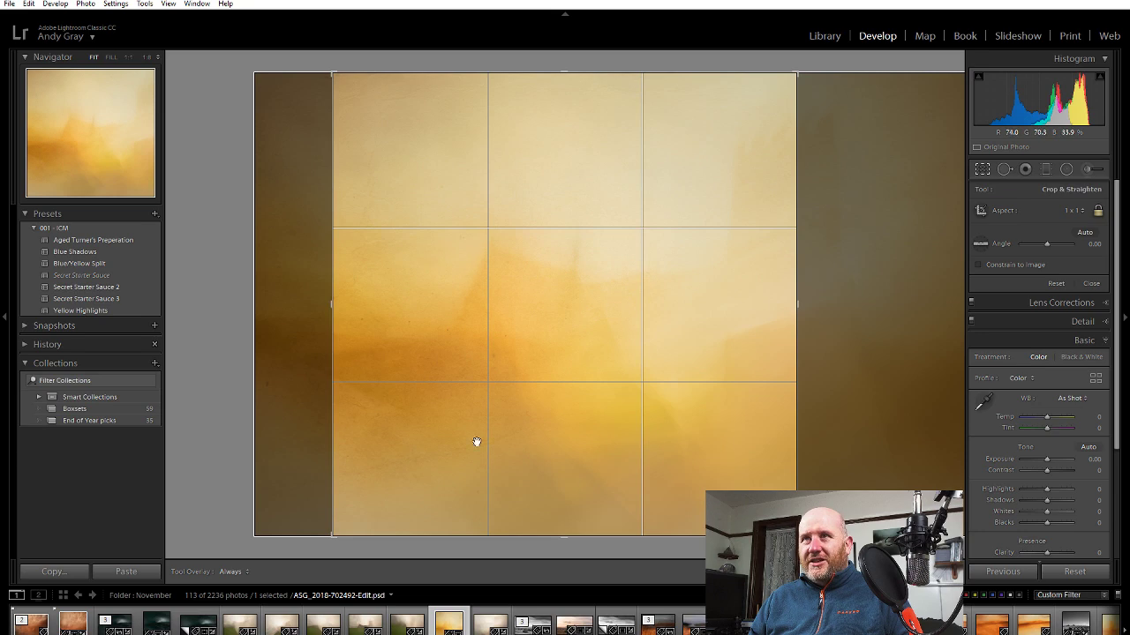
drag(512, 287, 583, 298)
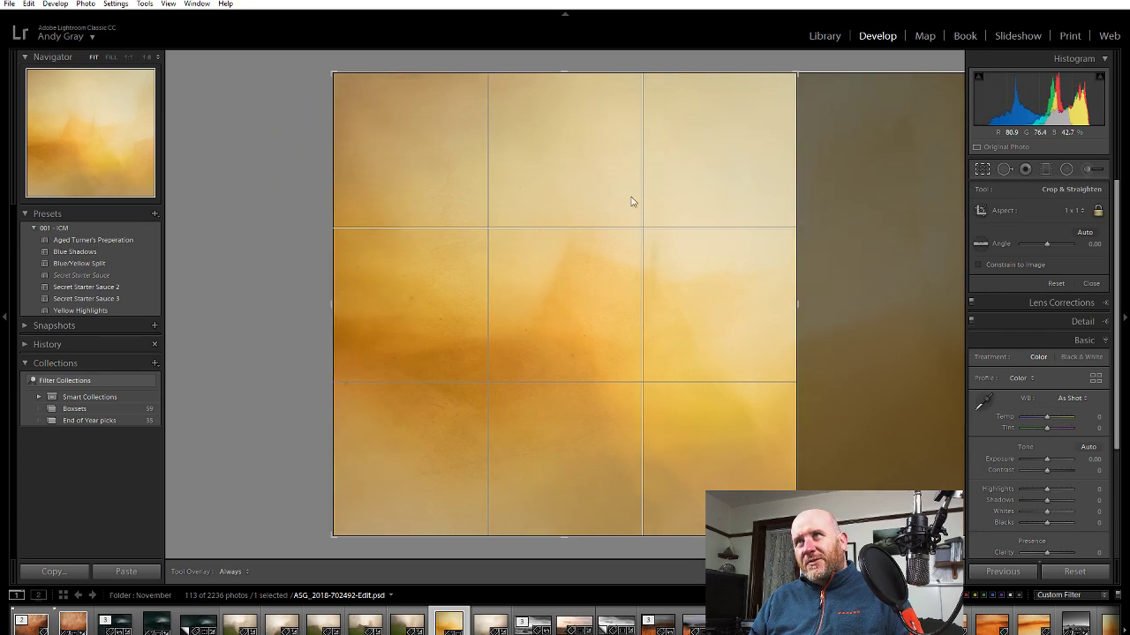
drag(564, 75, 555, 116)
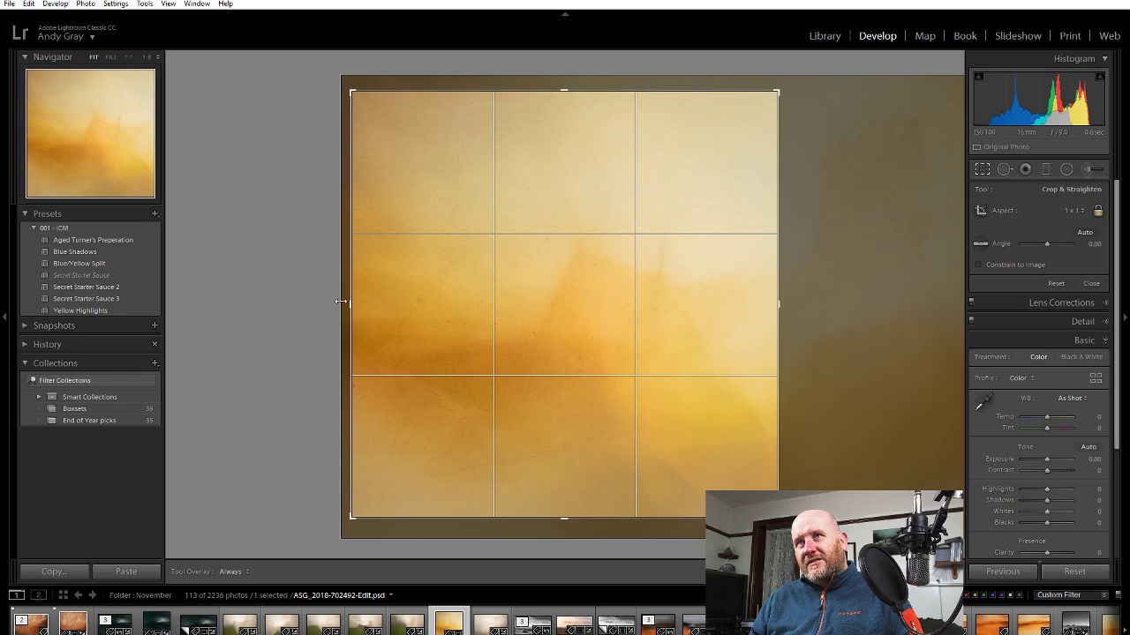
mouse_move(350, 301)
mouse_down()
mouse_move(323, 298)
mouse_move(344, 298)
mouse_up()
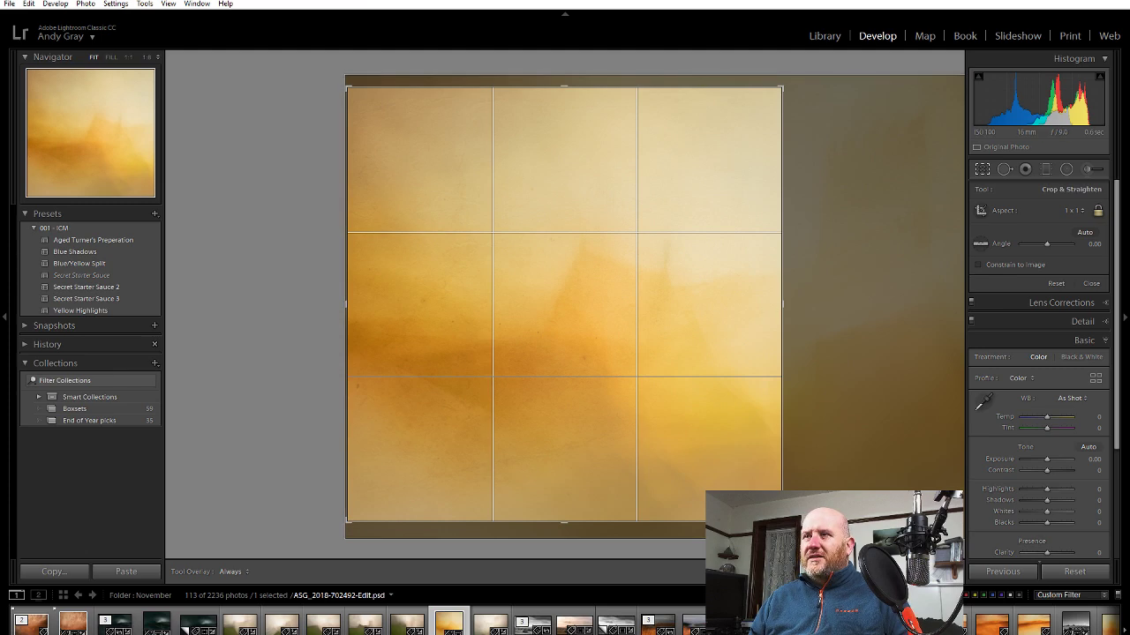
key(Return)
Create a virtual copy of the square-cropped photo
right_click(619, 316)
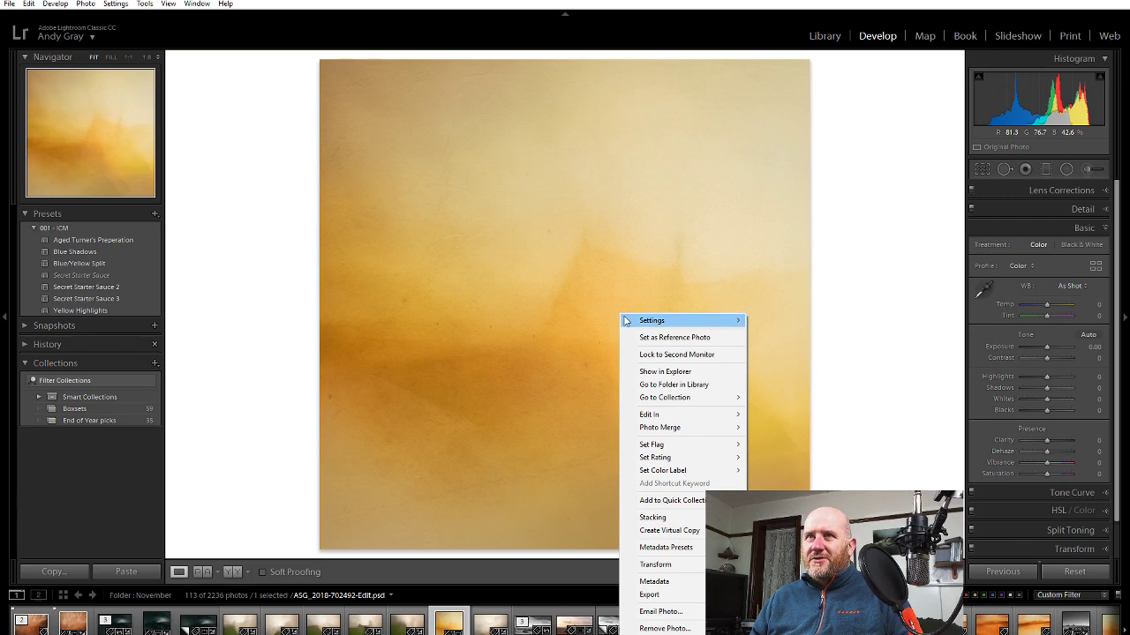
mouse_move(627, 320)
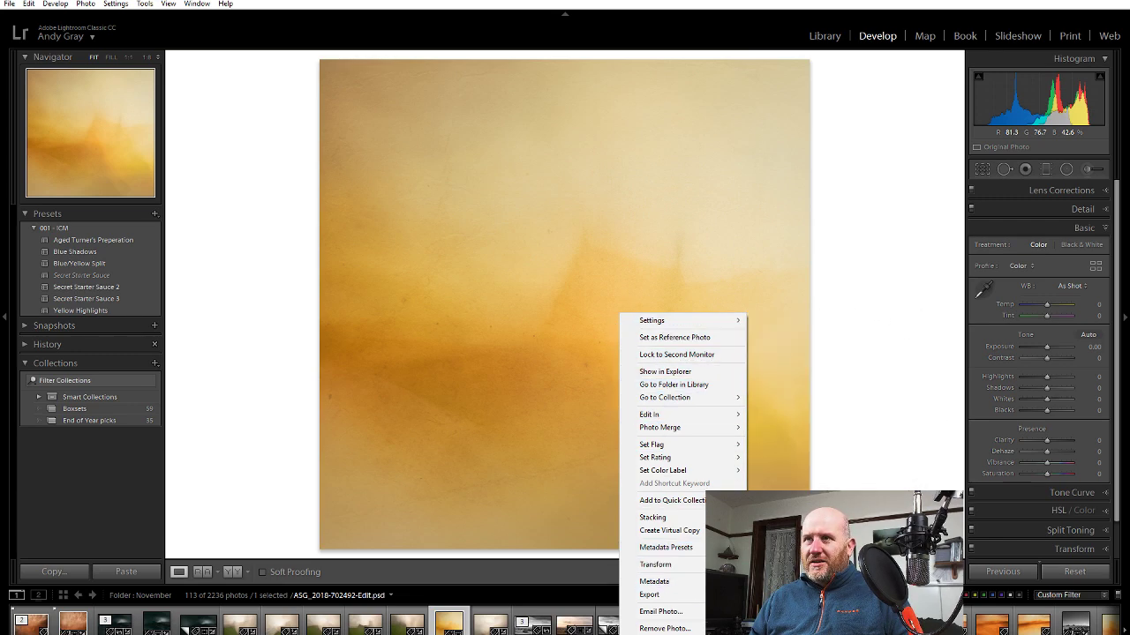
click(671, 530)
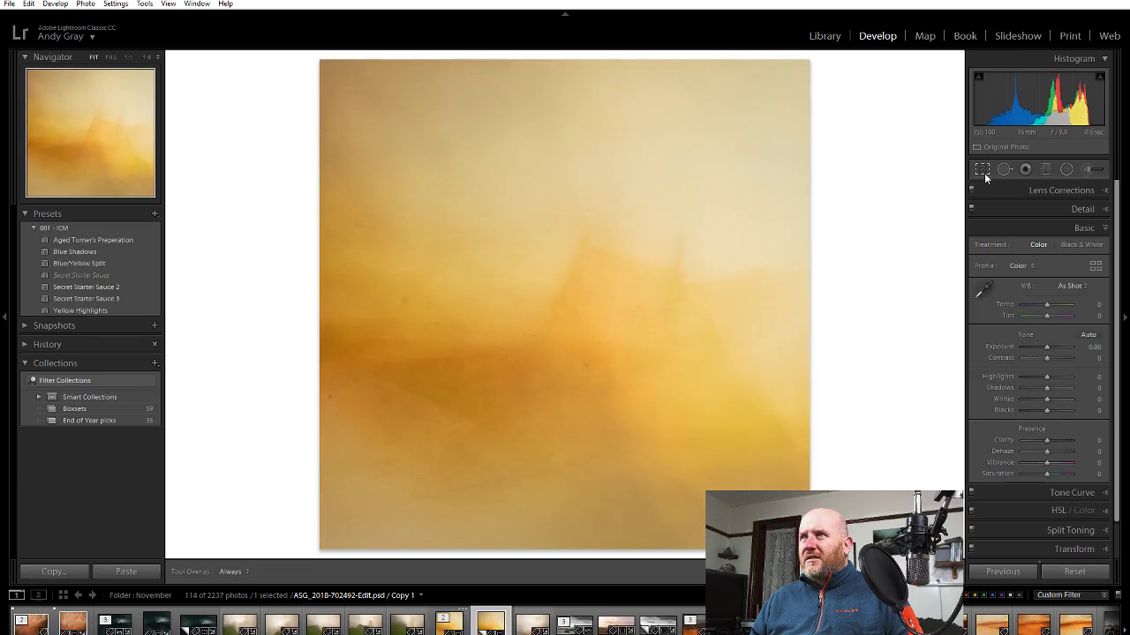
Try a 2 x 1 crop on the virtual copy, widened to span the photo's full width
click(983, 170)
click(1073, 211)
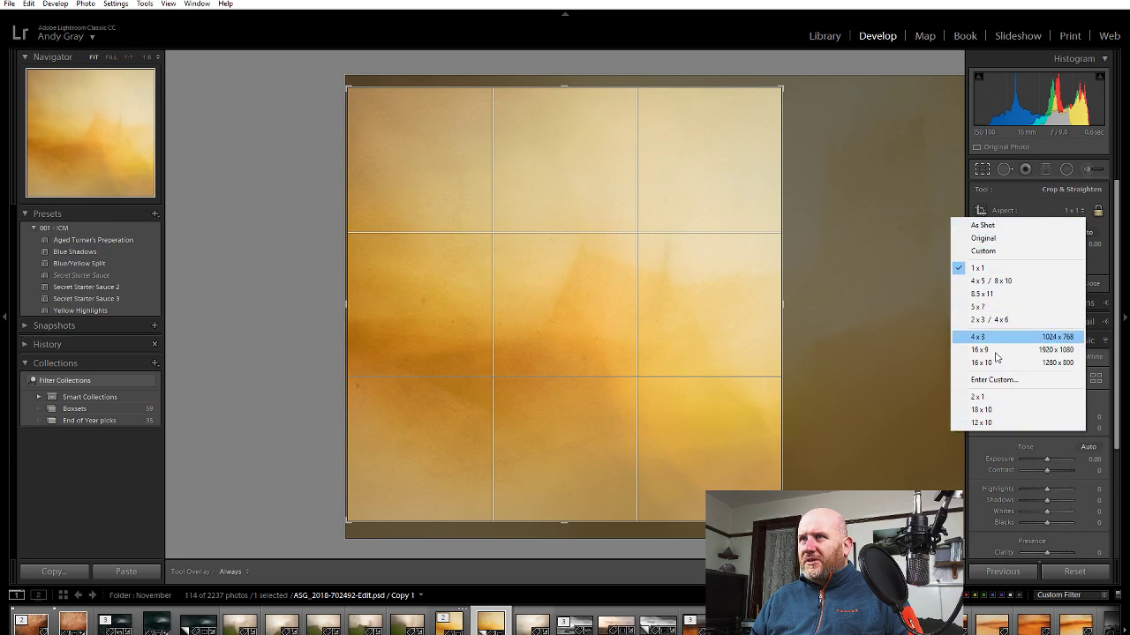
click(986, 398)
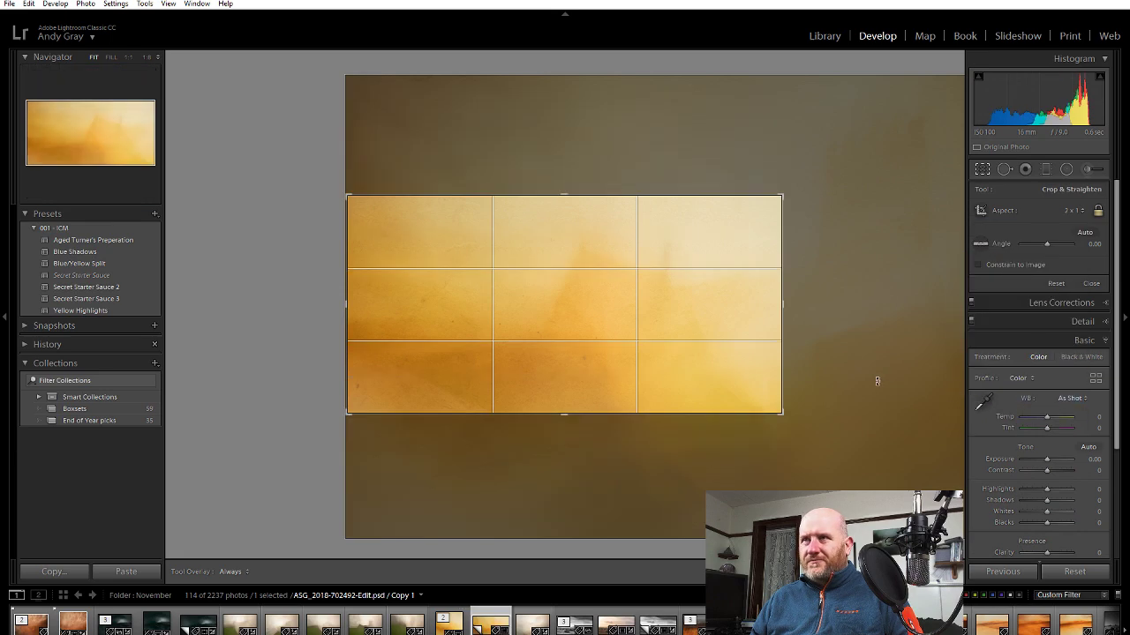
drag(784, 307, 1022, 323)
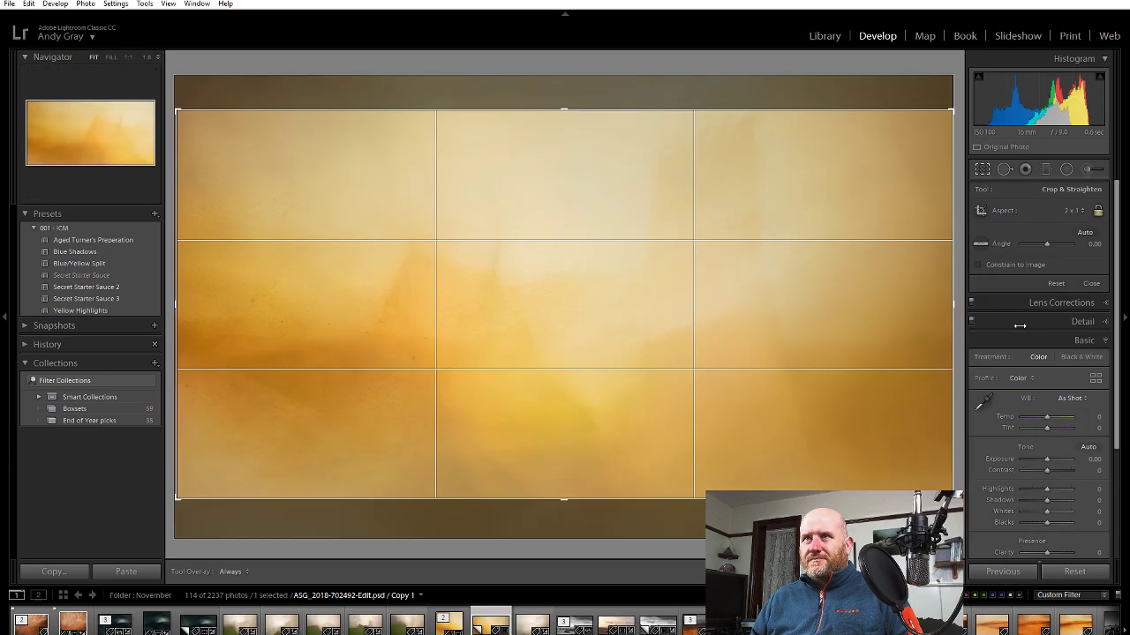
drag(242, 308, 528, 324)
drag(534, 386, 560, 323)
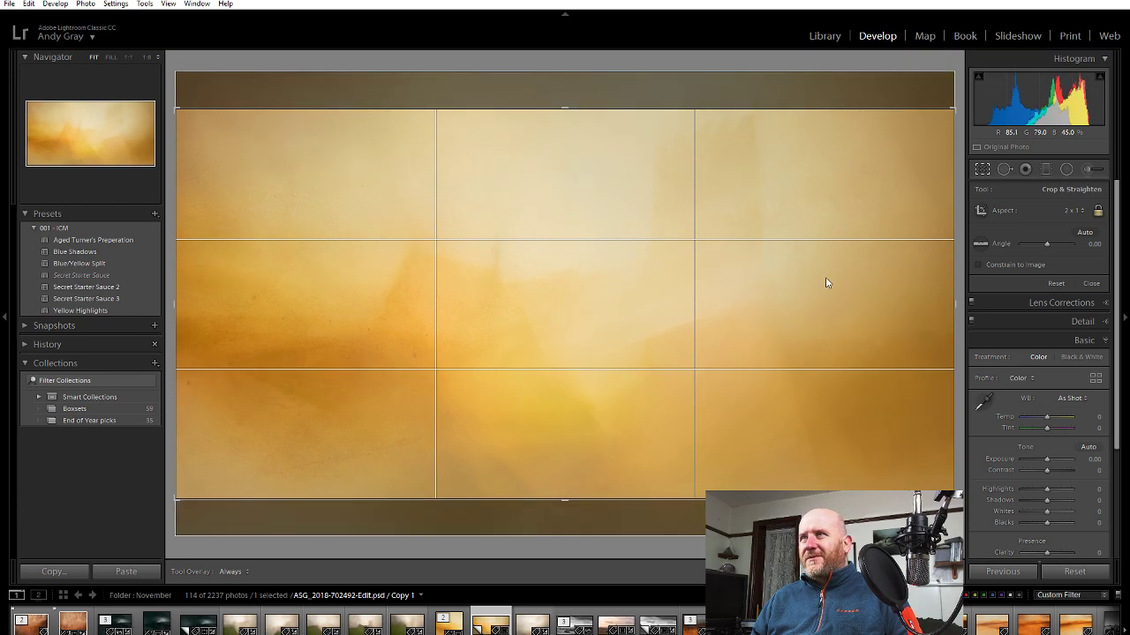
Crop the virtual copy to 18 x 10 across the photo's full width, aligned with its upper edge, and apply it
click(1075, 210)
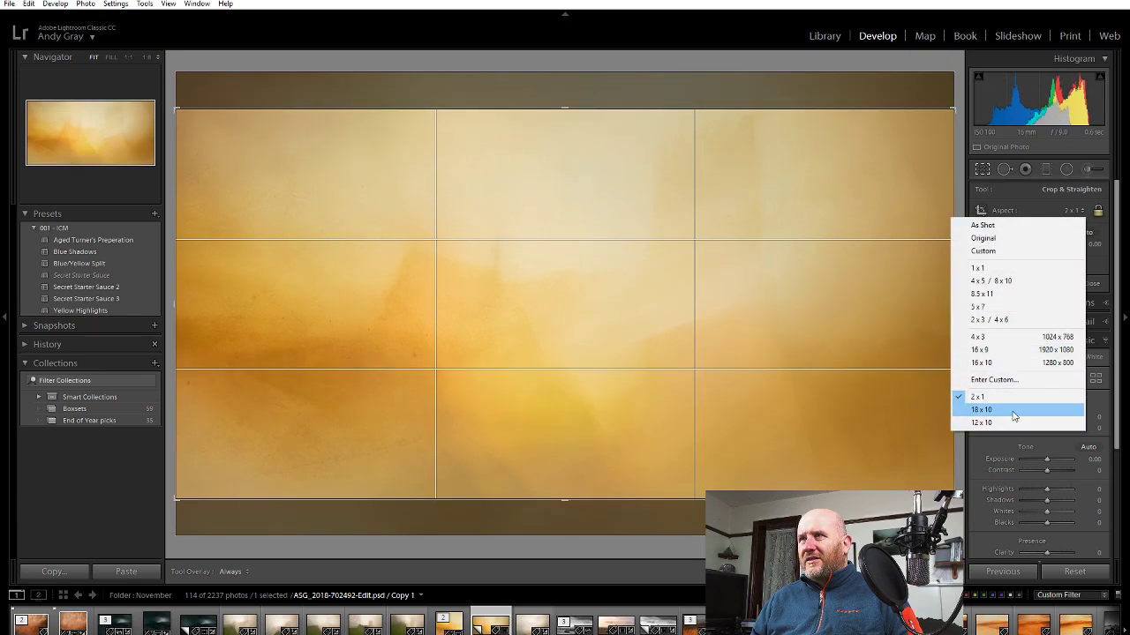
click(980, 409)
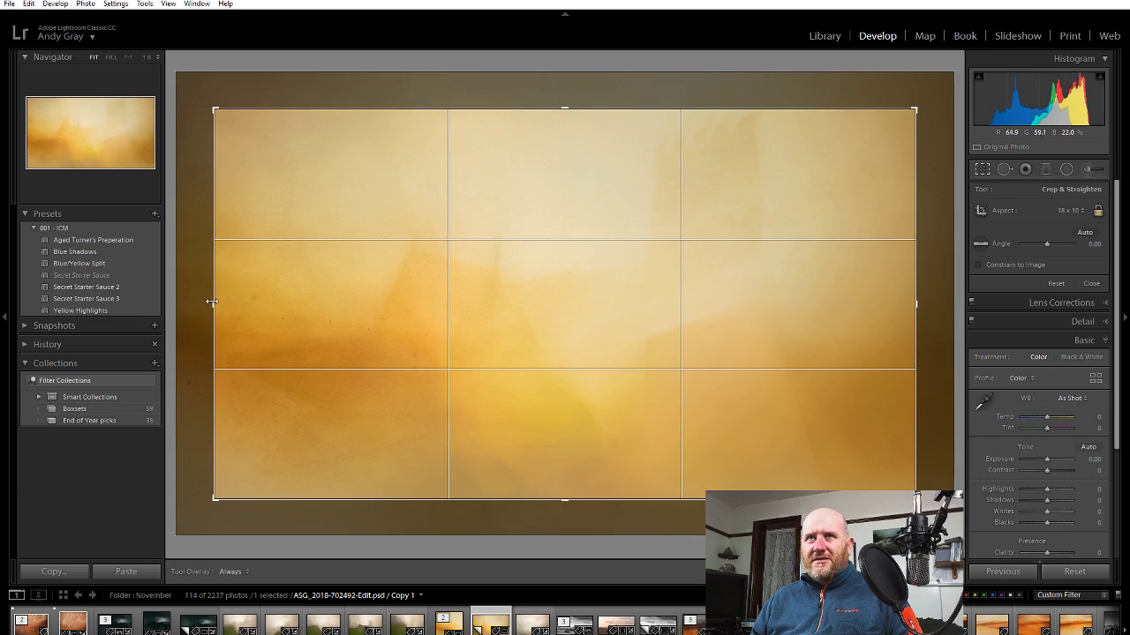
drag(212, 300, 55, 311)
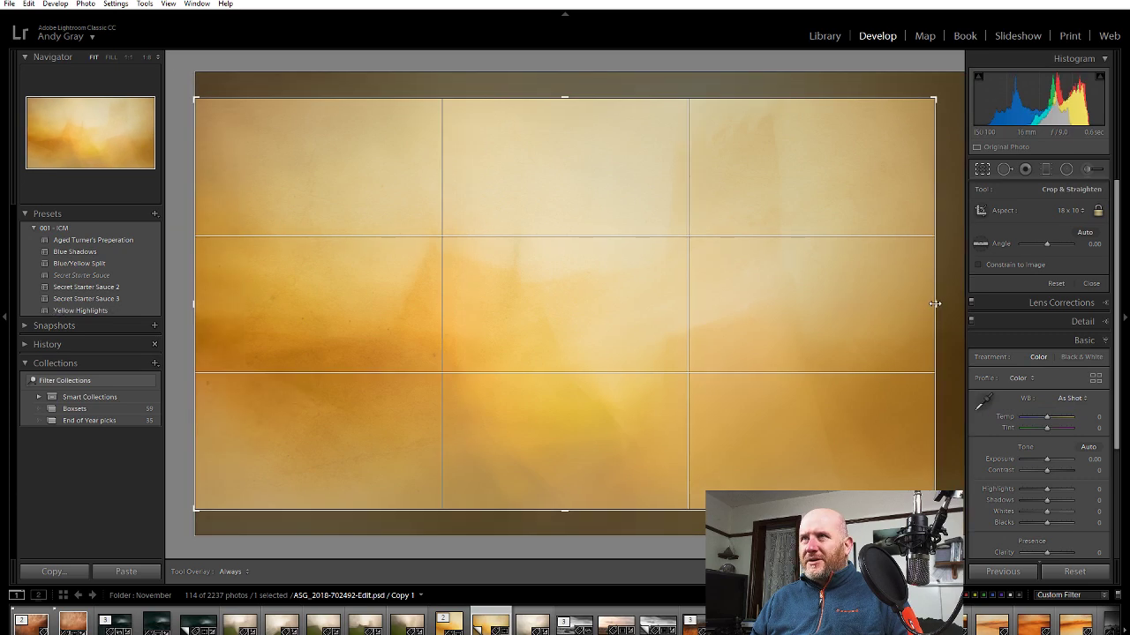
drag(936, 304, 1033, 306)
drag(821, 315, 817, 328)
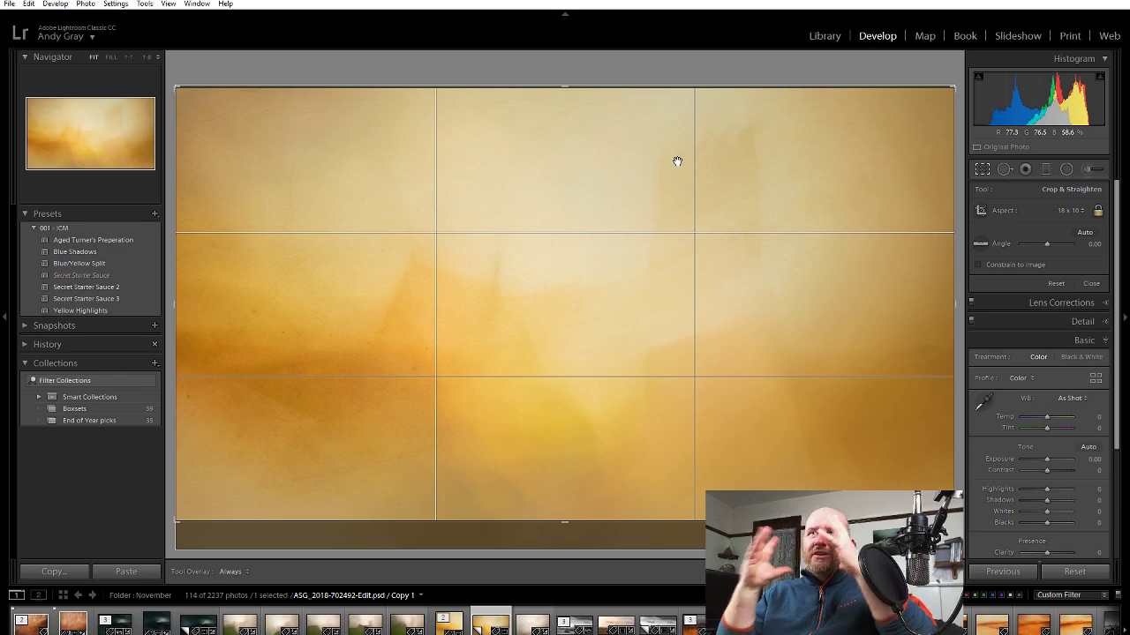
key(r)
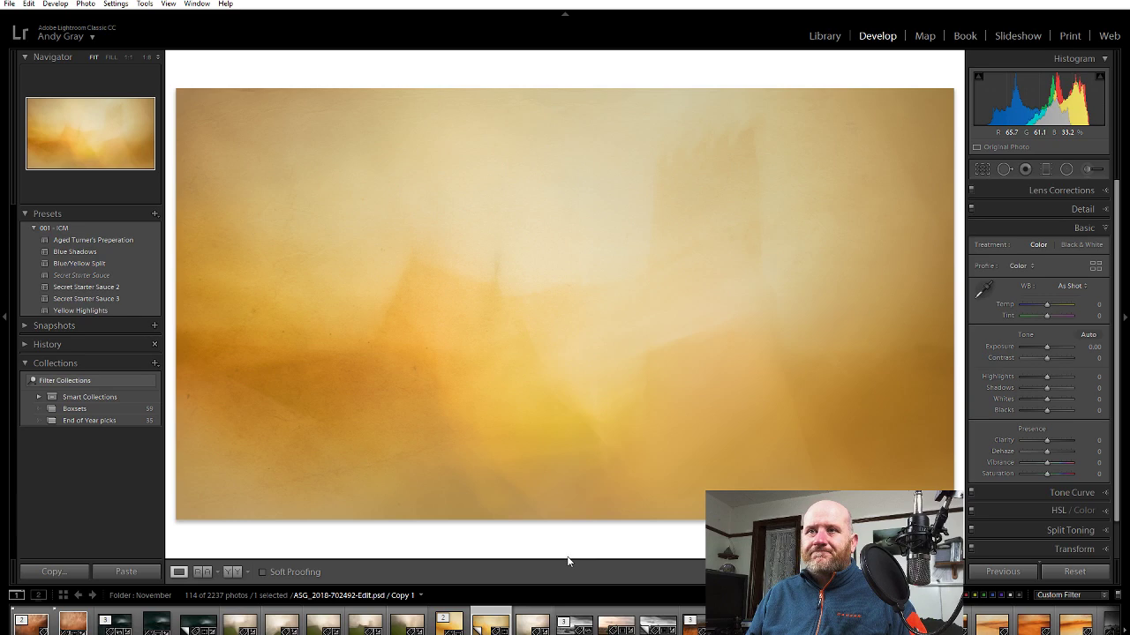
Create a second virtual copy from the 18 x 10 crop and set its crop aspect ratio to 2 x 3 / 4 x 6
right_click(655, 378)
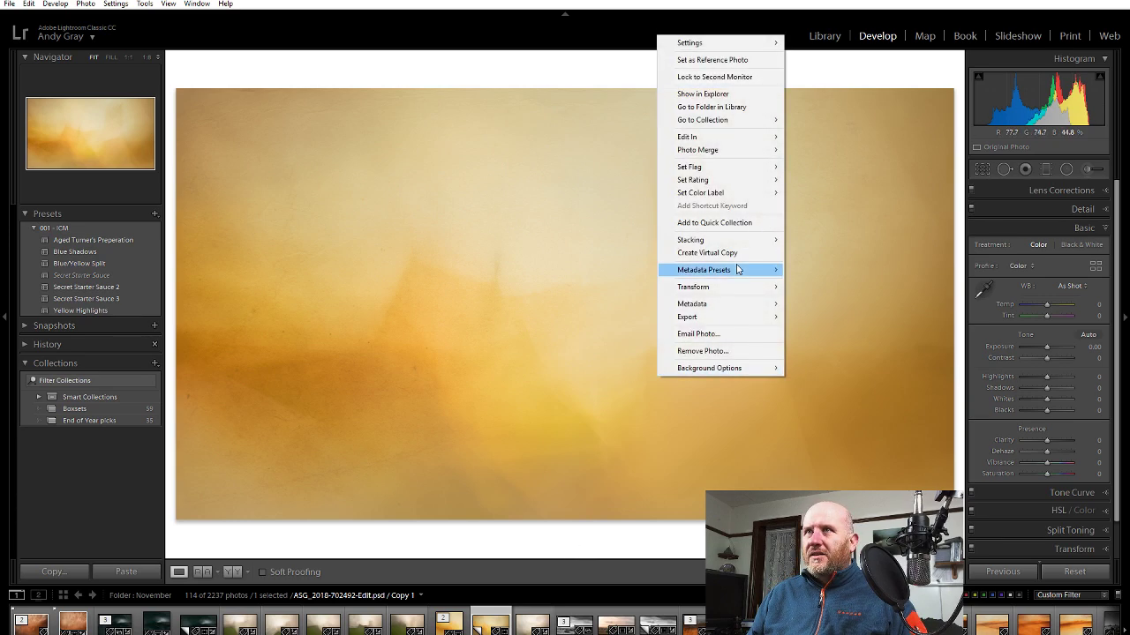
click(738, 254)
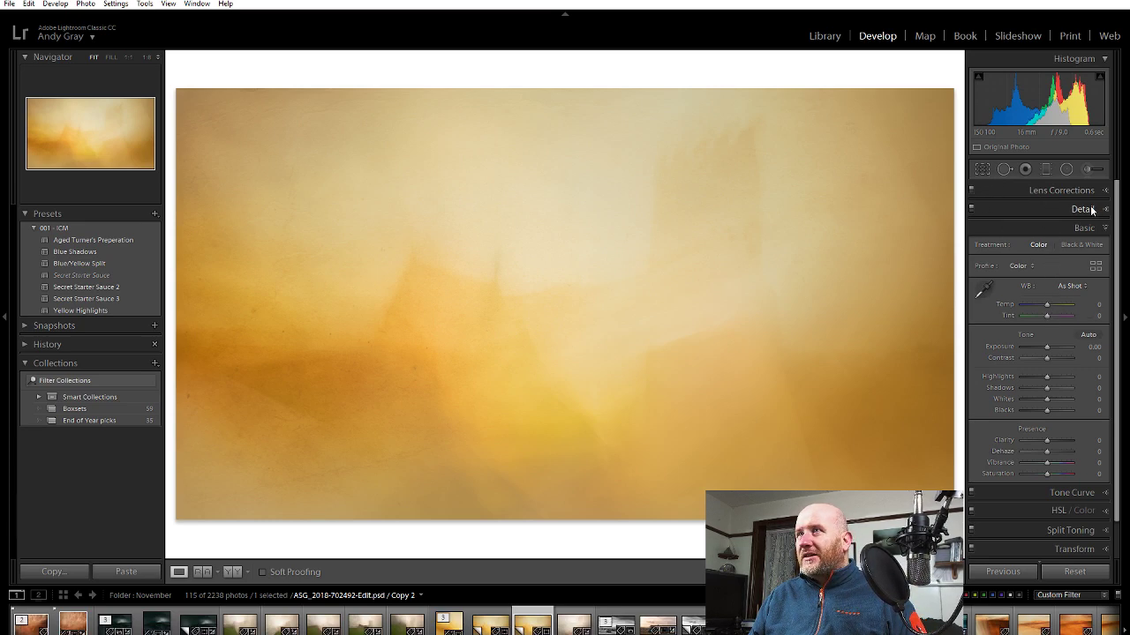
click(982, 169)
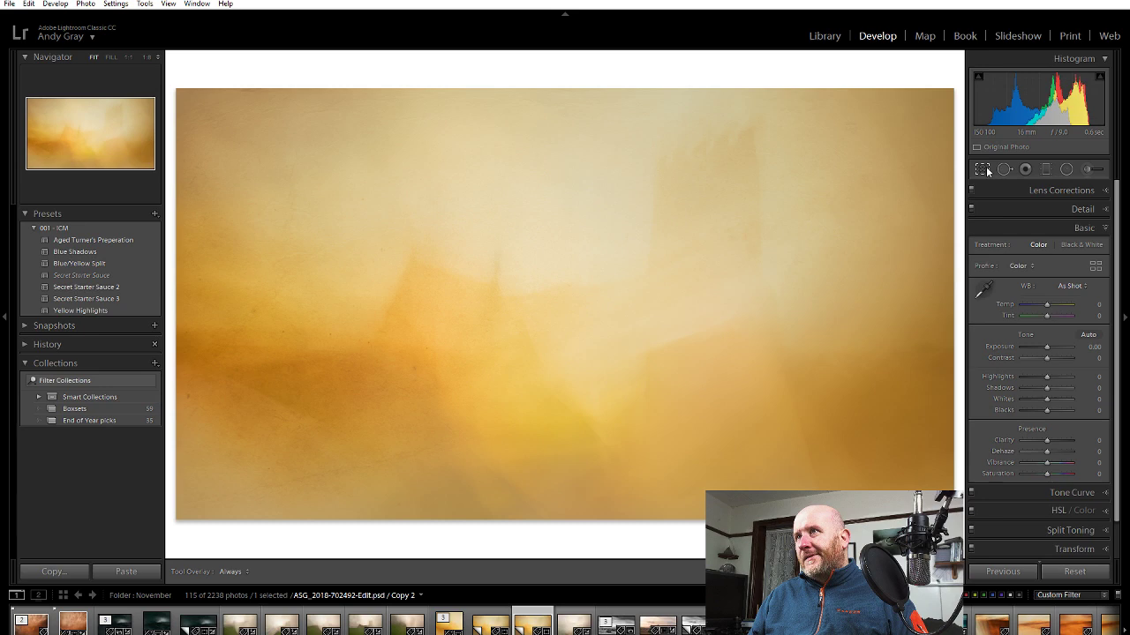
click(1068, 212)
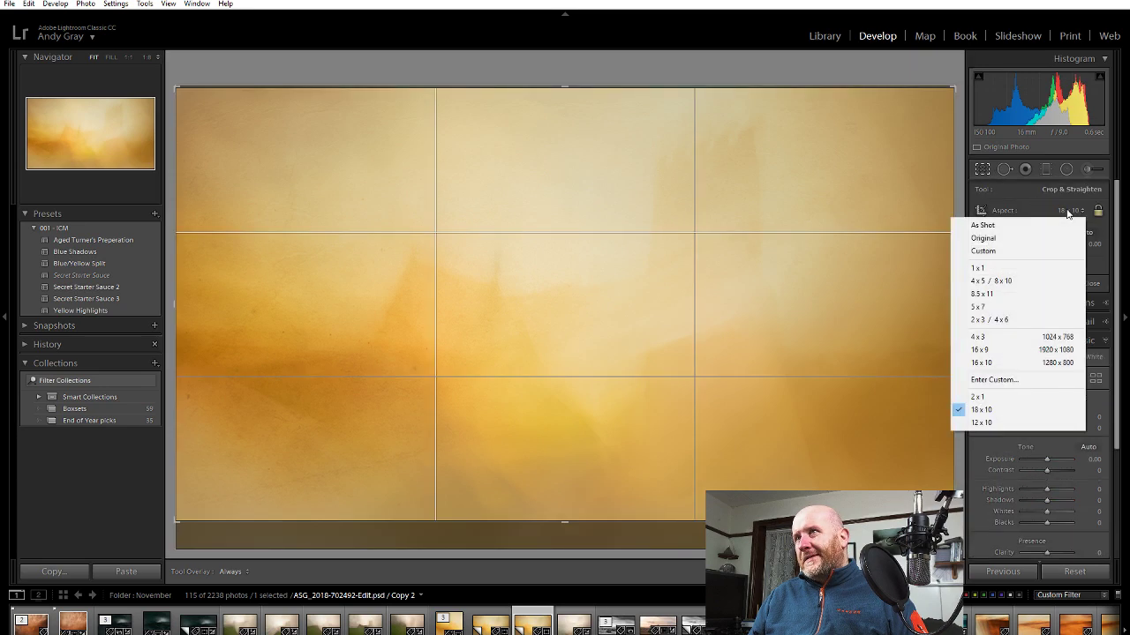
click(1006, 320)
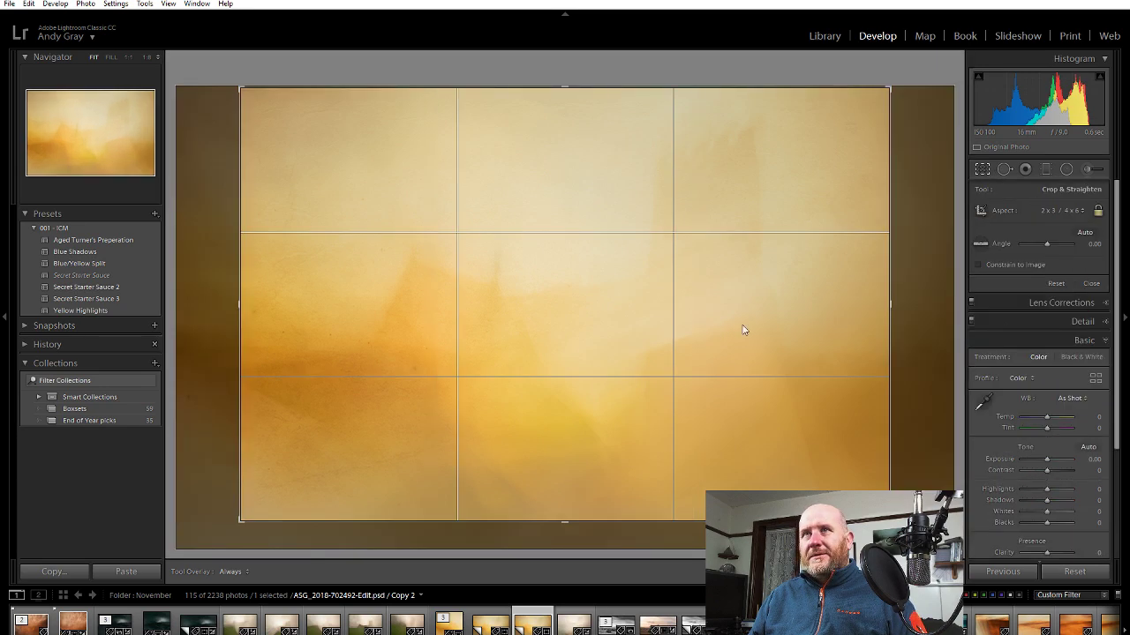
Enlarge the 2 x 3 crop to the photo's full height, place it just inside the photo's left edge and apply it
drag(564, 521, 533, 625)
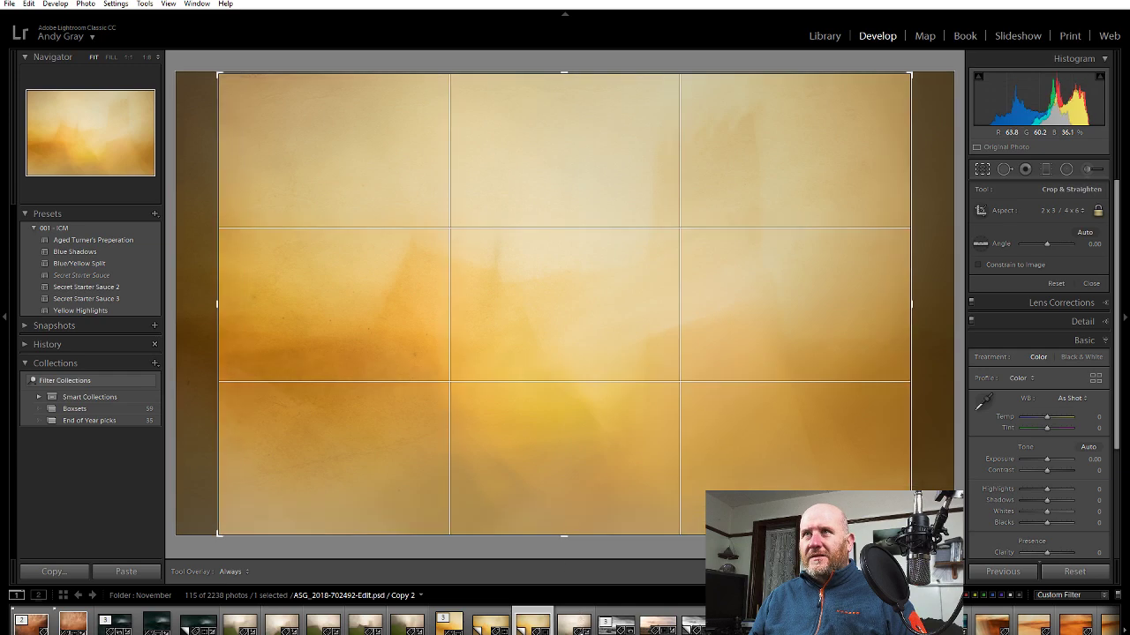
drag(564, 73, 561, 36)
drag(639, 167, 661, 295)
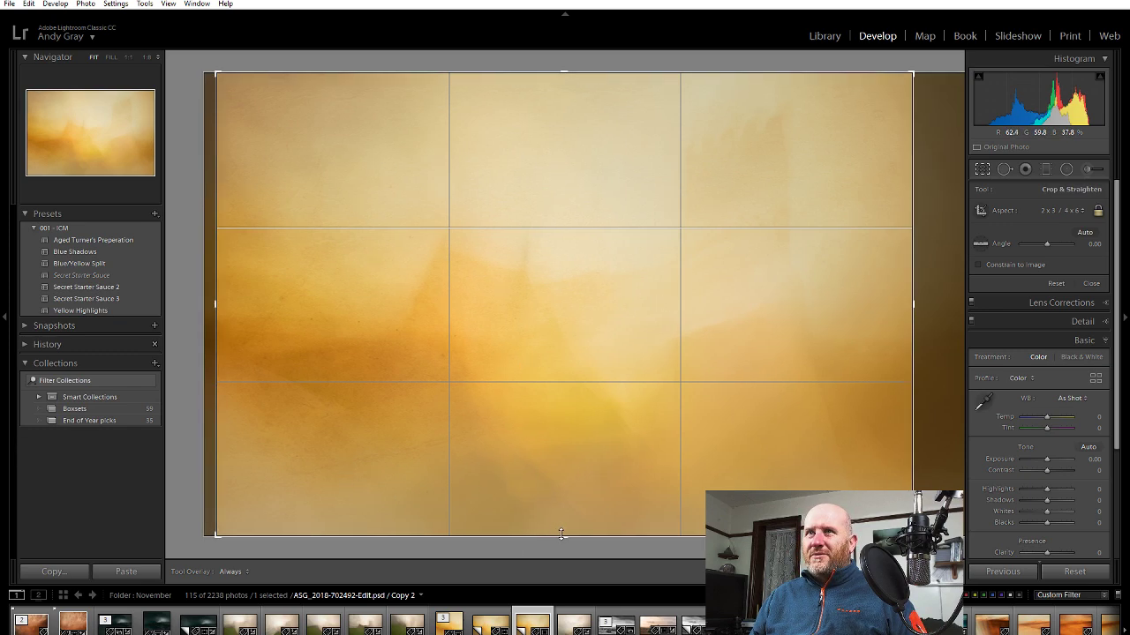
drag(561, 534, 598, 464)
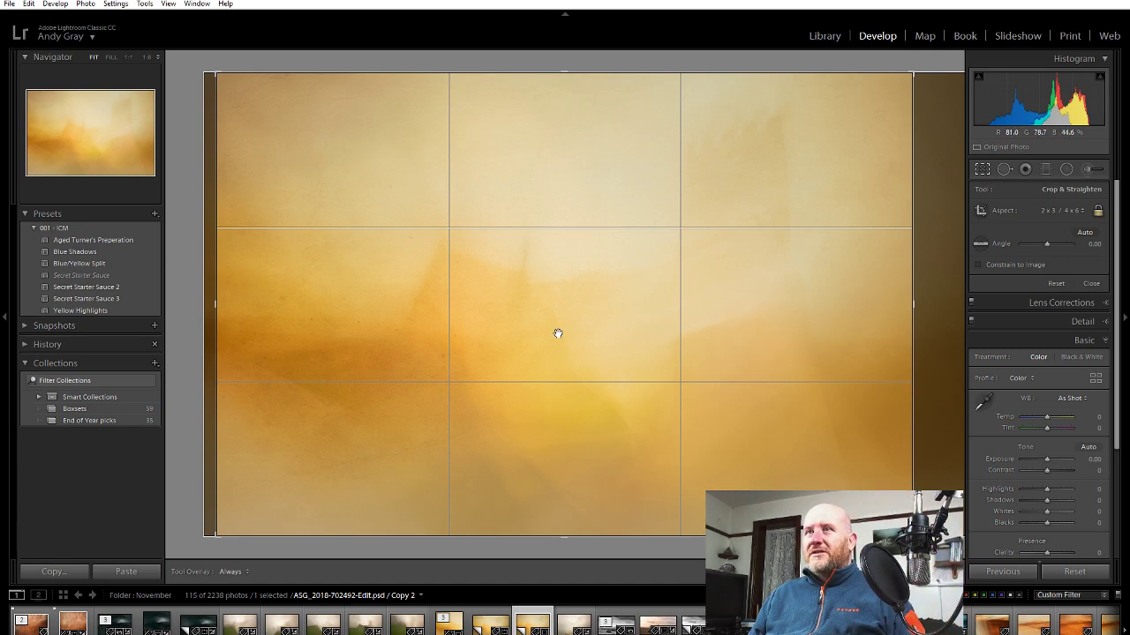
drag(581, 265, 452, 254)
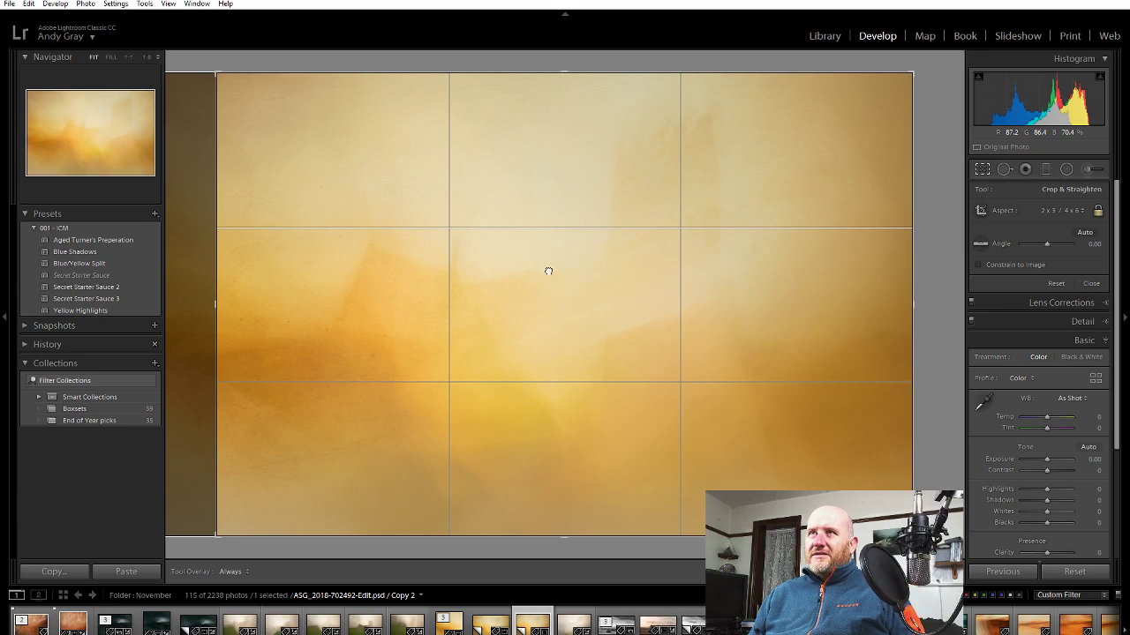
drag(548, 271, 592, 289)
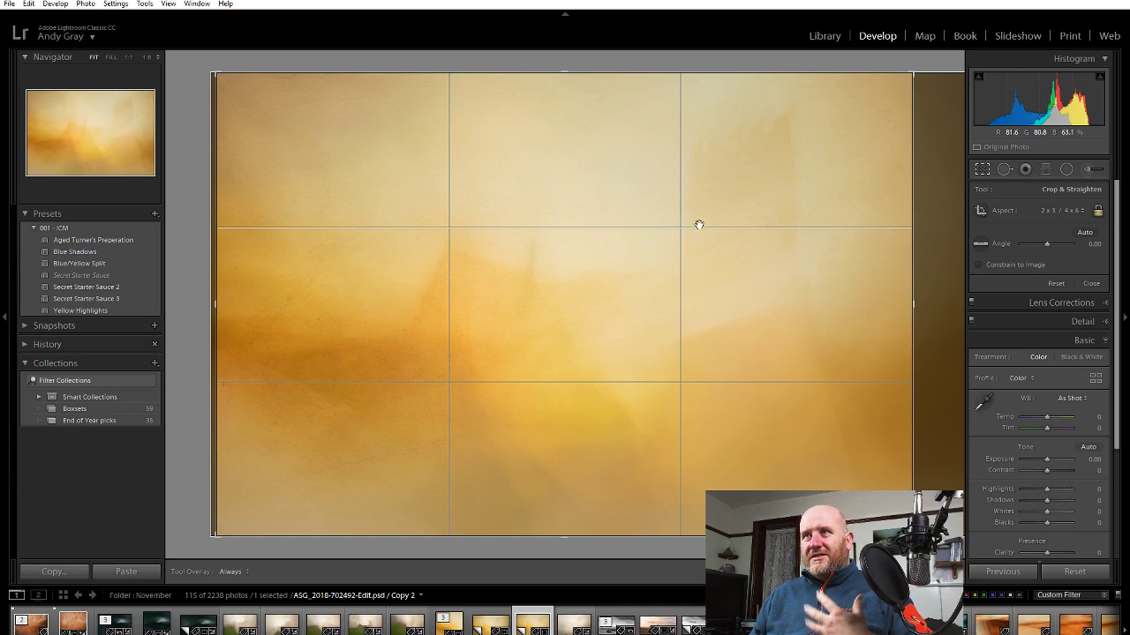
key(Return)
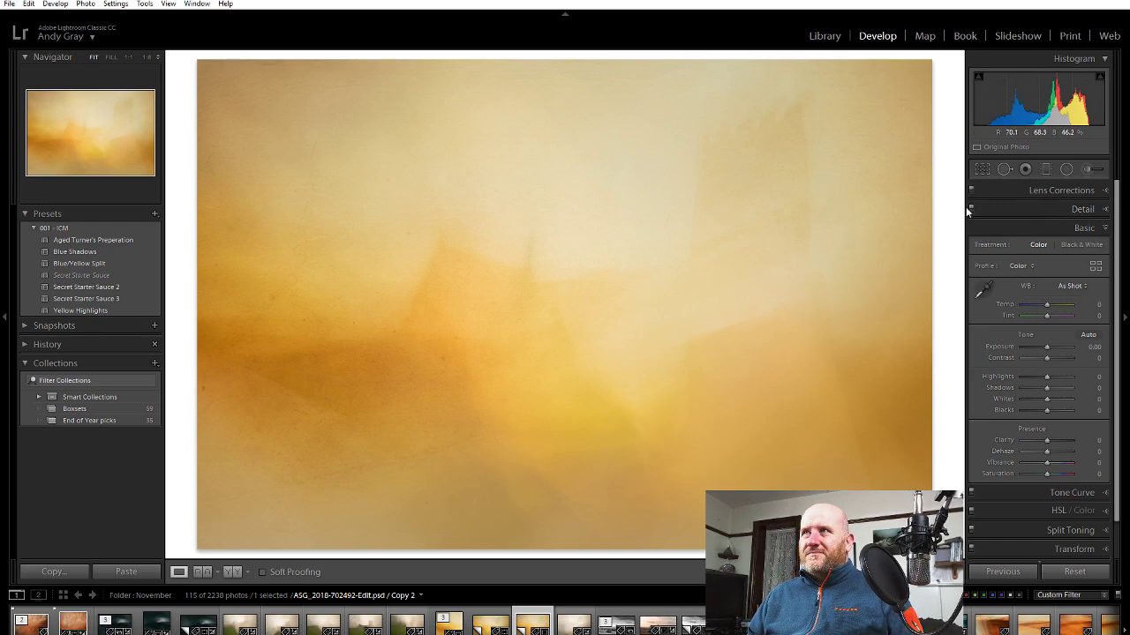
Create a third virtual copy from the 2 x 3 crop and set its crop aspect ratio to 4 x 5 / 8 x 10
right_click(605, 363)
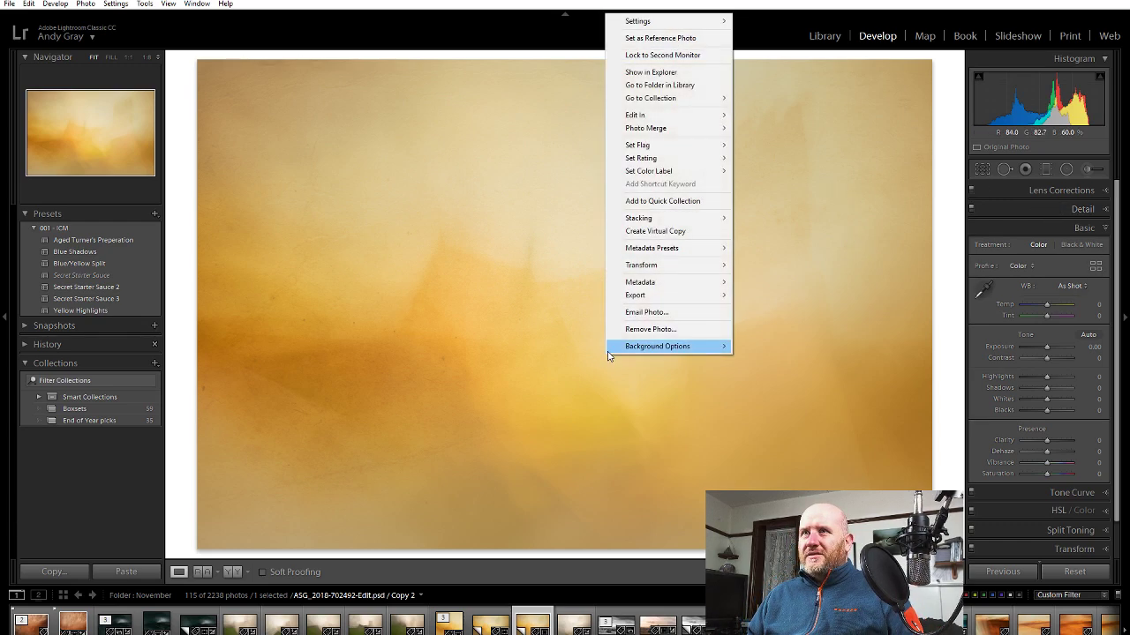
click(673, 233)
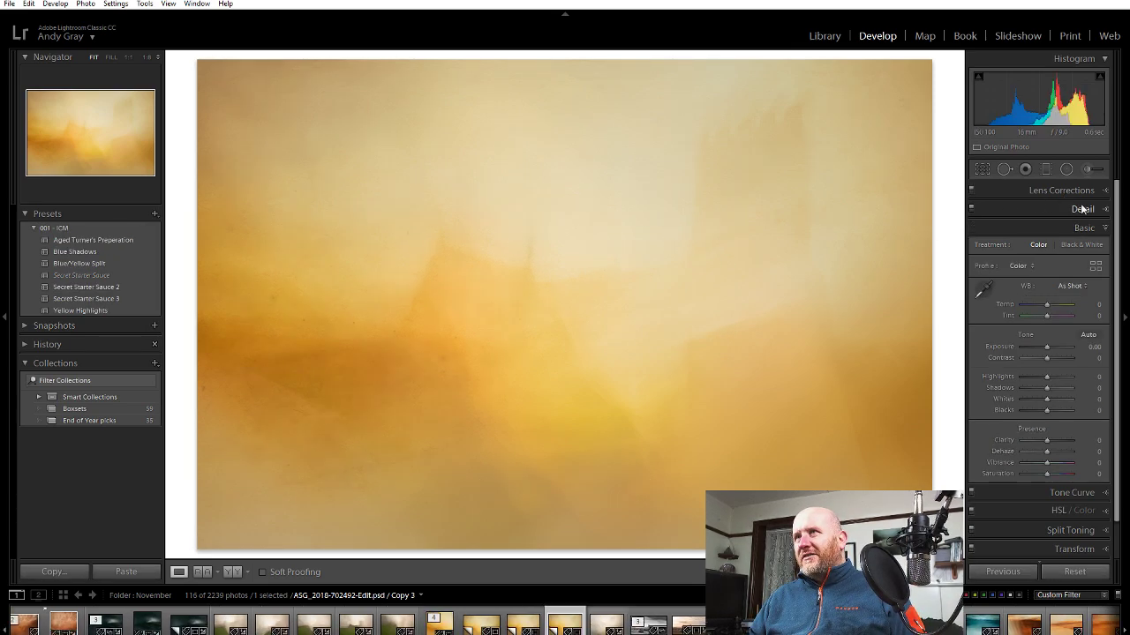
click(985, 173)
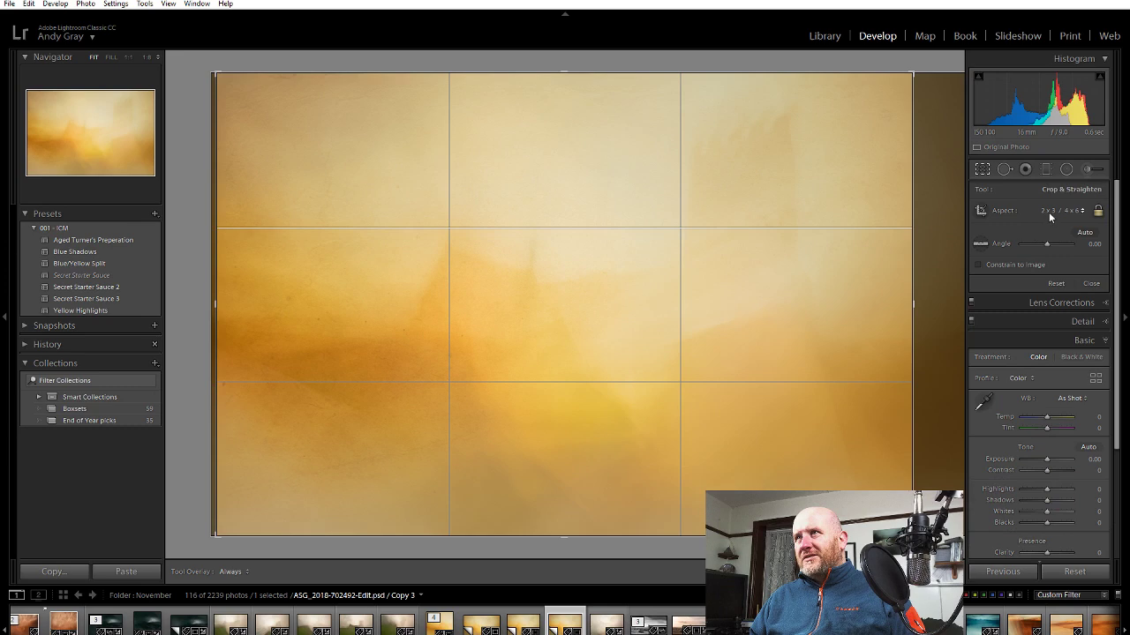
click(1050, 213)
click(1028, 281)
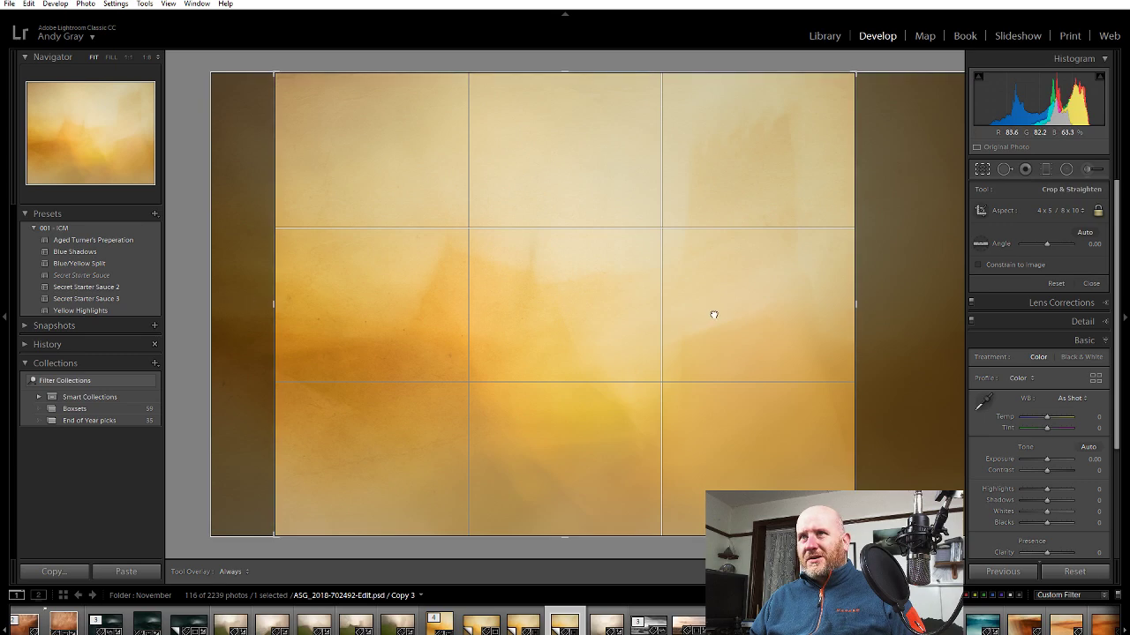
Position the 4 x 5 crop to leave a narrow strip outside at the photo's left and a wider one at its right, and apply it
drag(713, 313, 815, 314)
drag(645, 312, 530, 300)
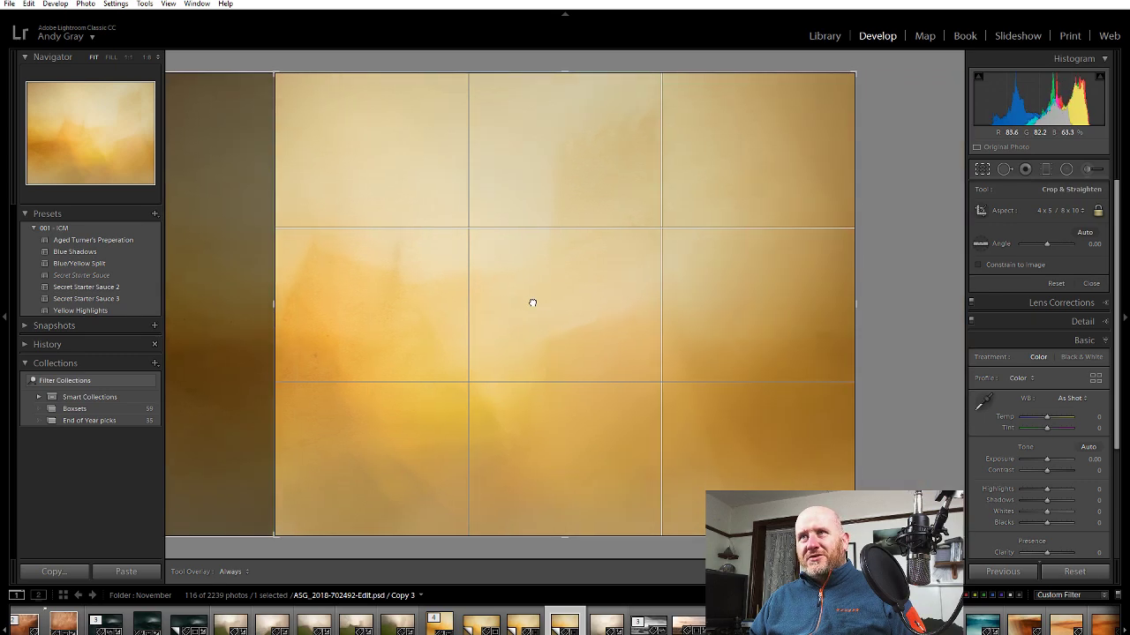
drag(702, 325, 740, 317)
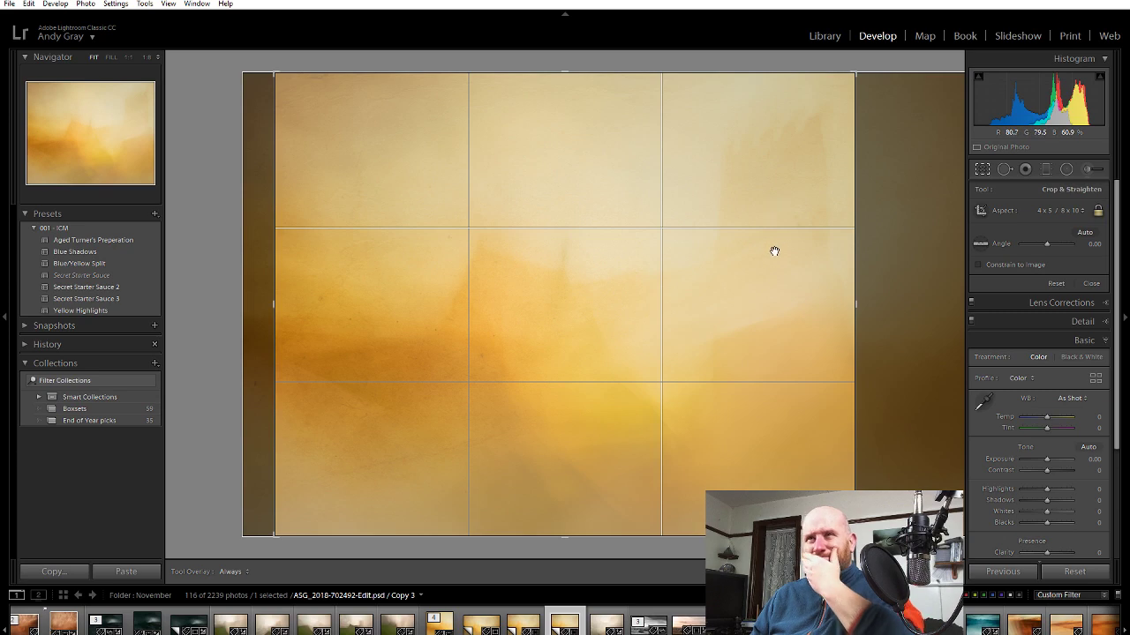
drag(736, 315, 738, 315)
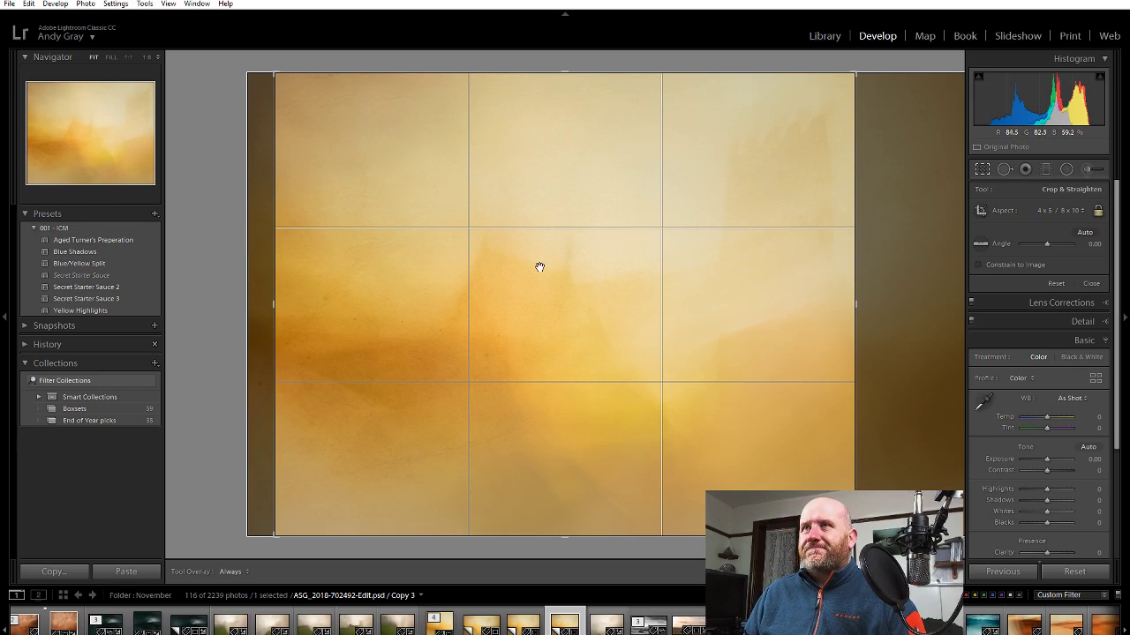
drag(546, 276, 547, 270)
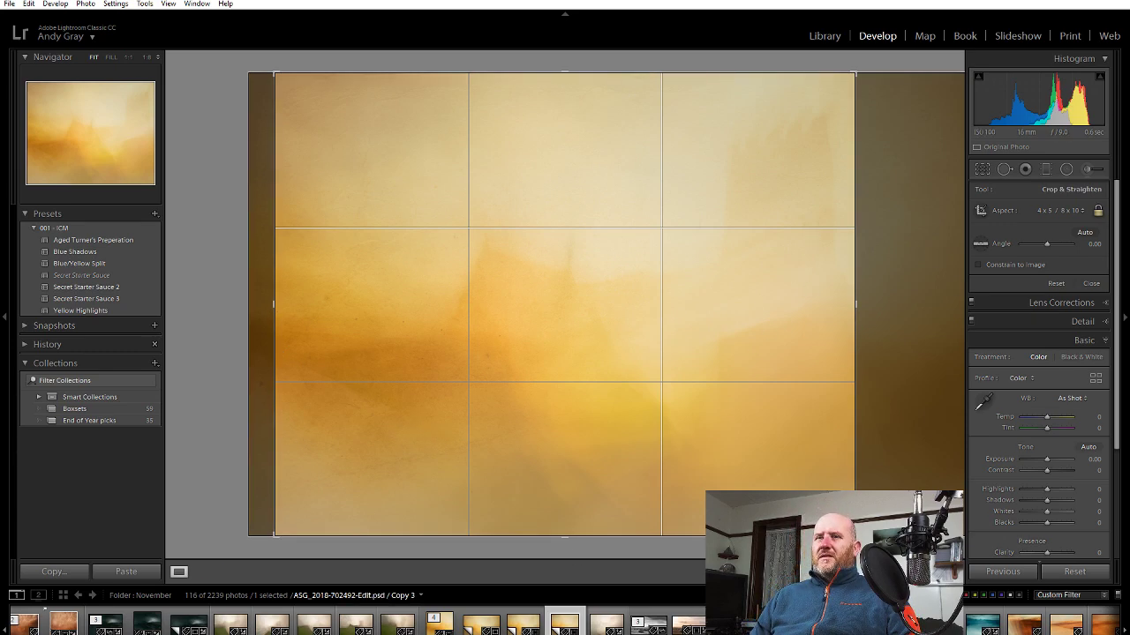
key(Return)
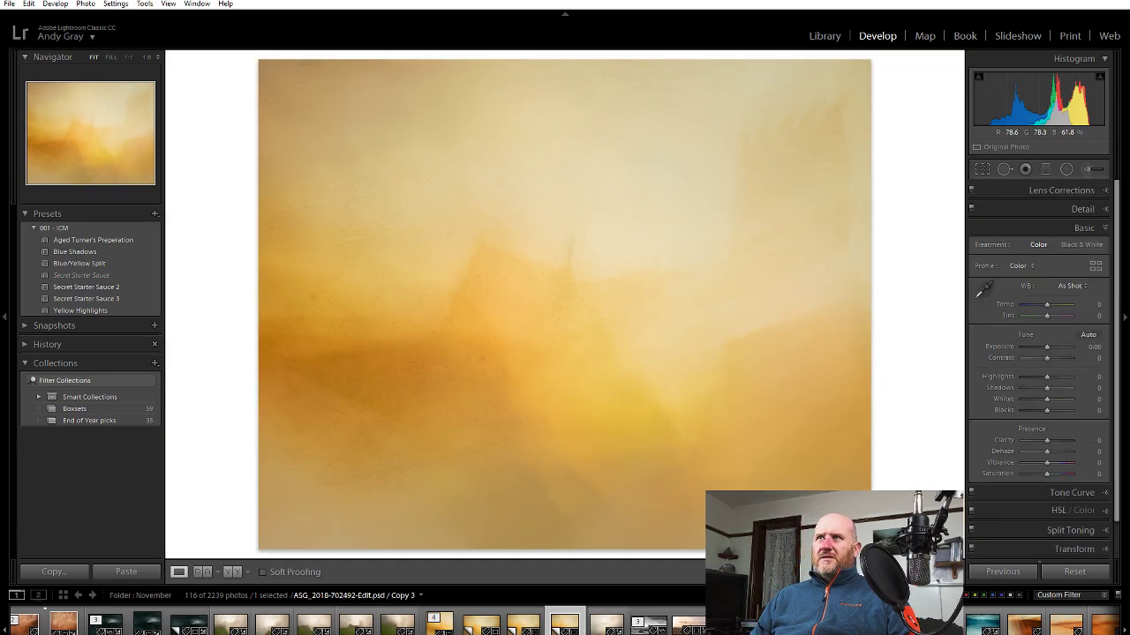
In the Library, browse back and forth through the square photo and its three virtual copies to compare the different crops
click(825, 36)
key(Left)
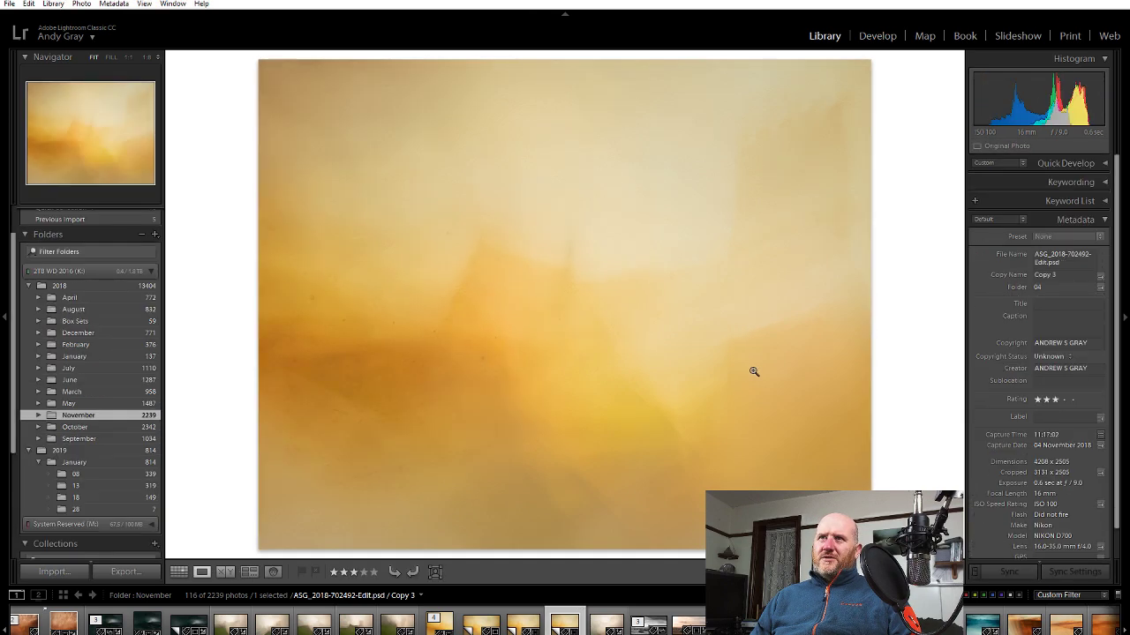
key(Left)
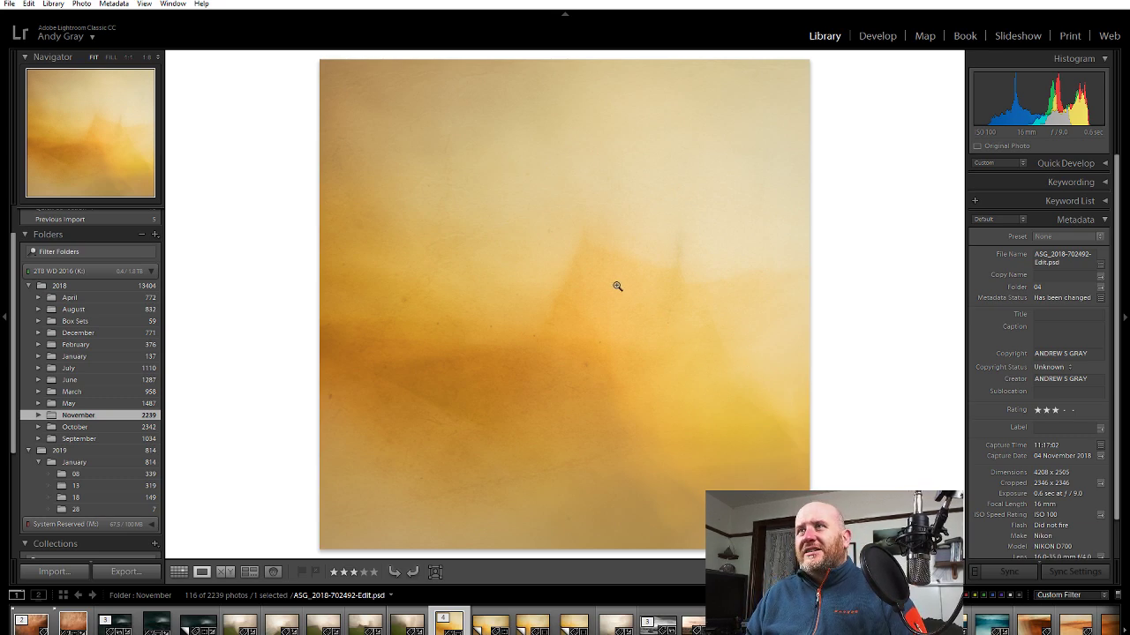
key(Right)
key(Right)
key(Right)
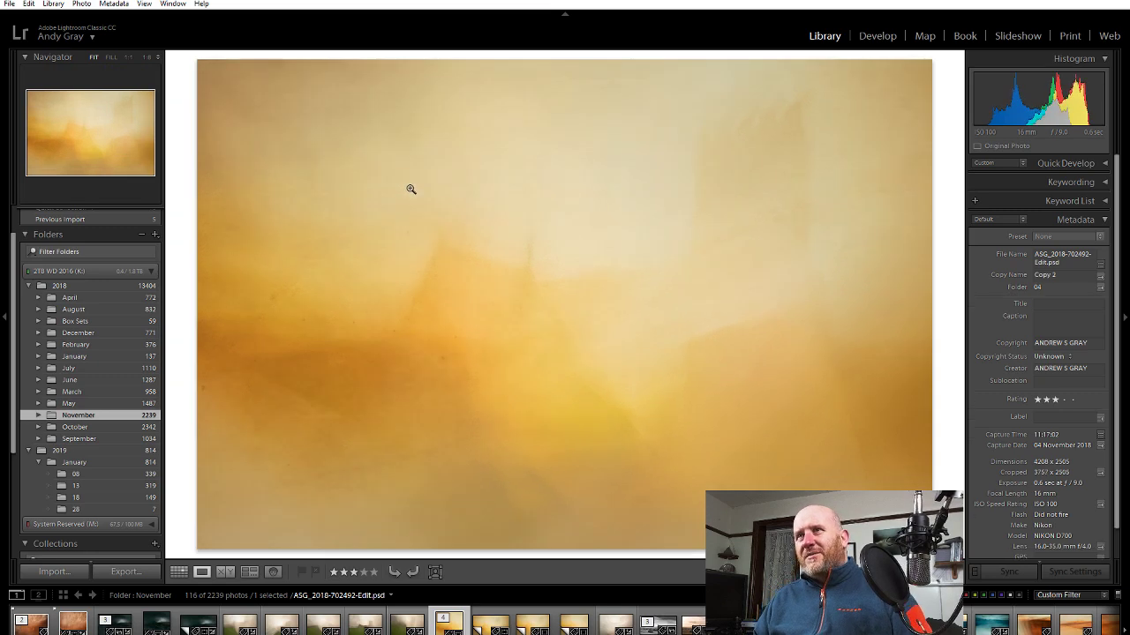
key(Right)
key(Right)
key(Right)
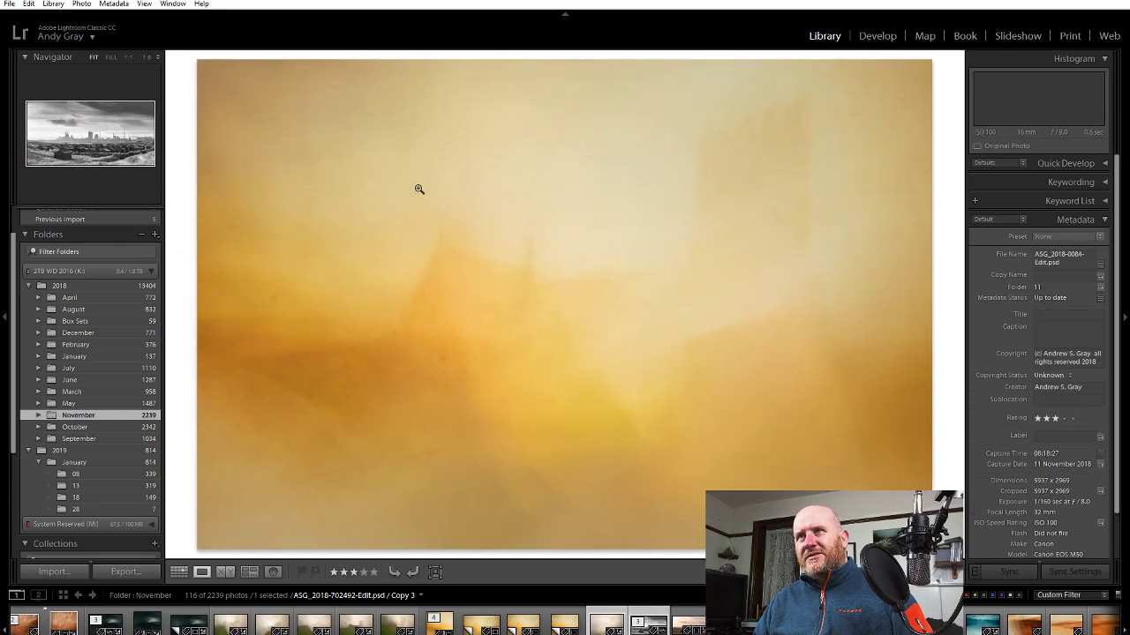
key(Left)
key(Left)
key(Left)
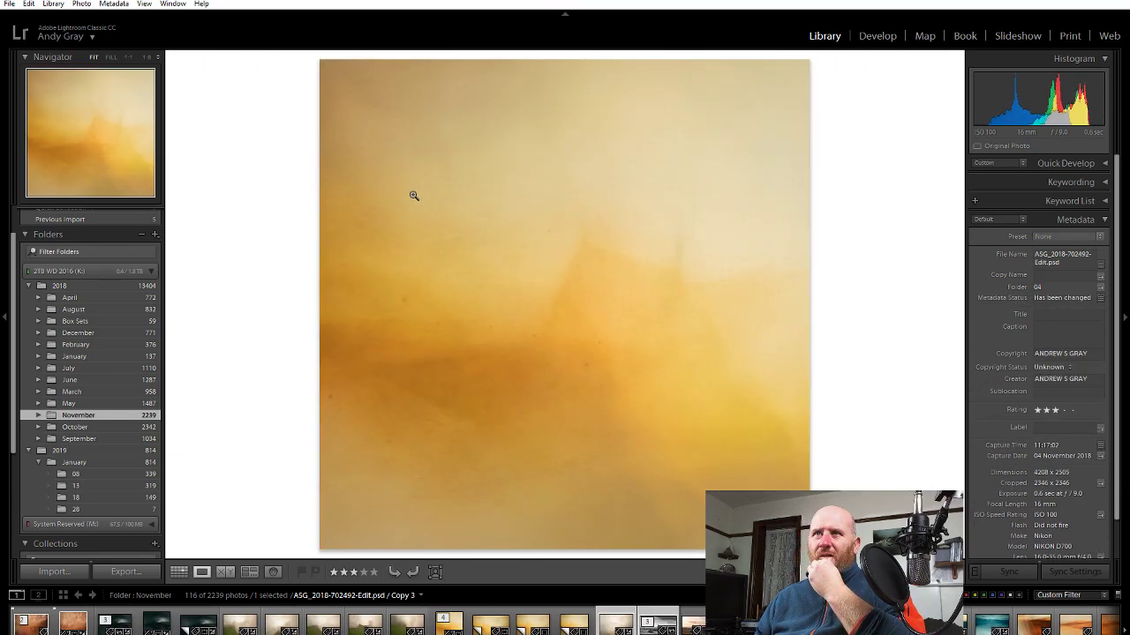